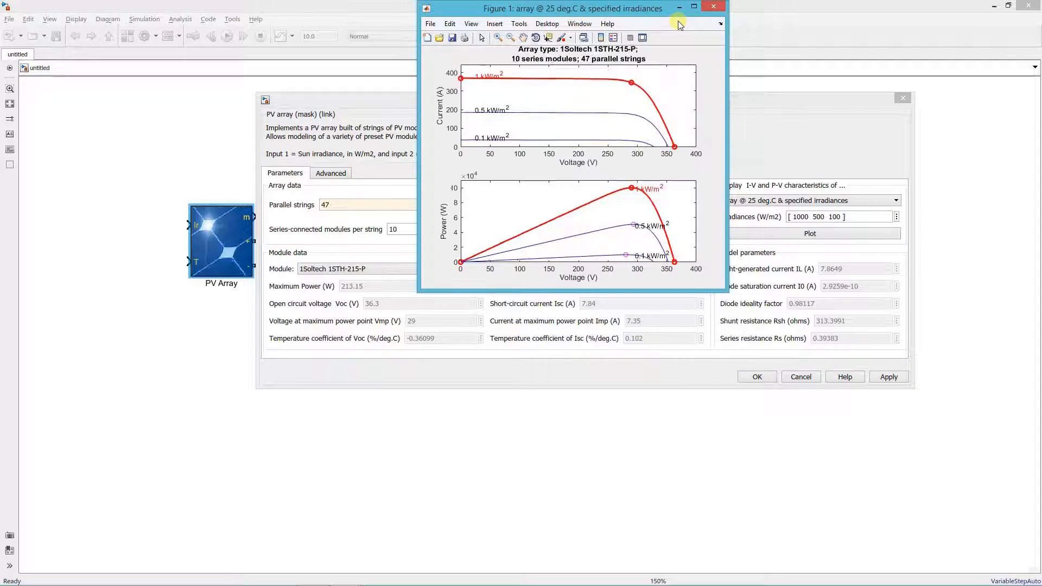
# Read the three power peaks and the 1 kW/m2 zero-current point with data tips, close the figure, and accept the PV Array parameters.
pyautogui.click(693, 6)
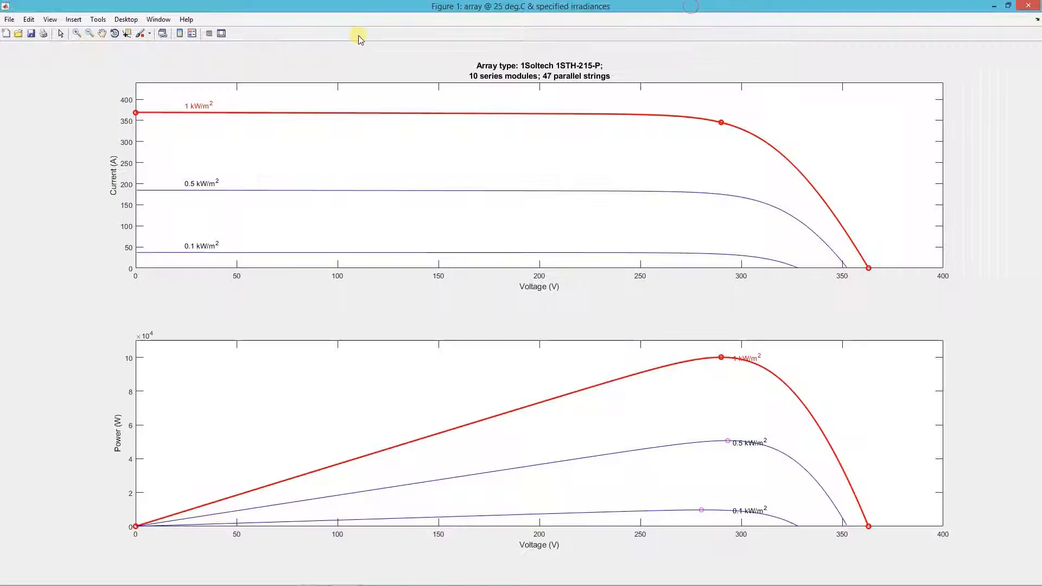
pyautogui.click(127, 34)
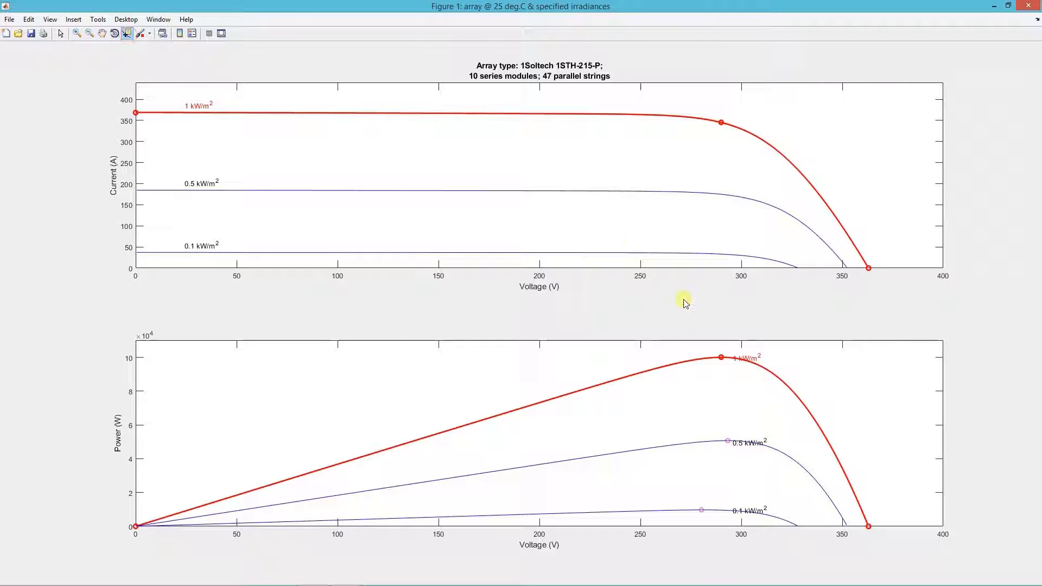
pyautogui.click(721, 357)
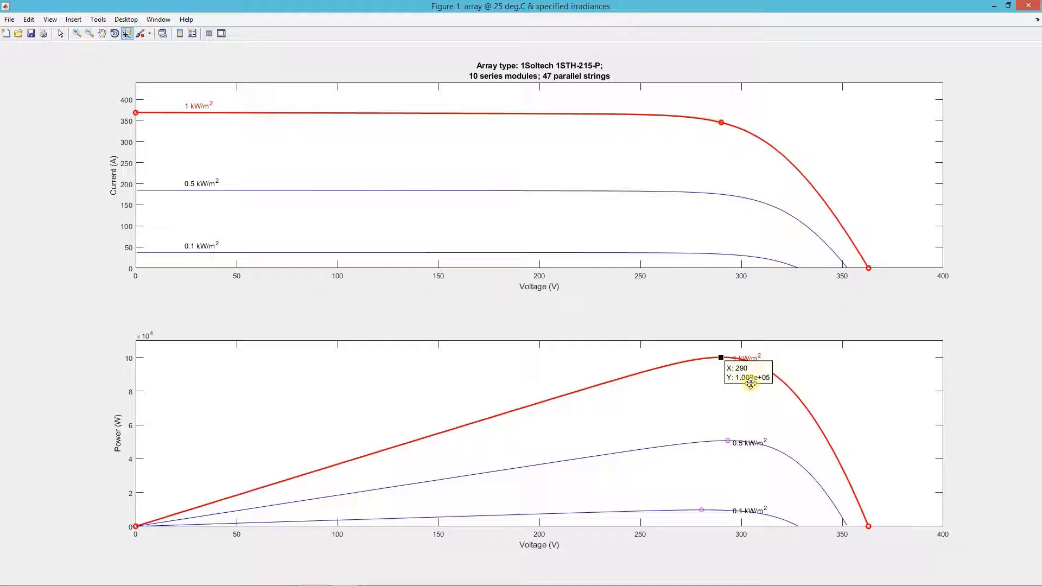
pyautogui.click(728, 441)
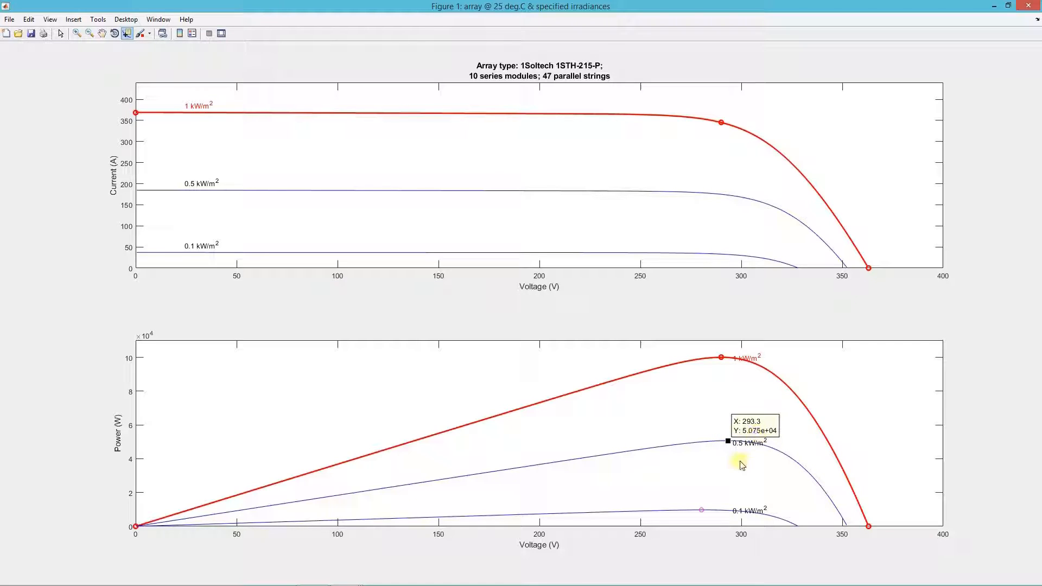
pyautogui.click(702, 511)
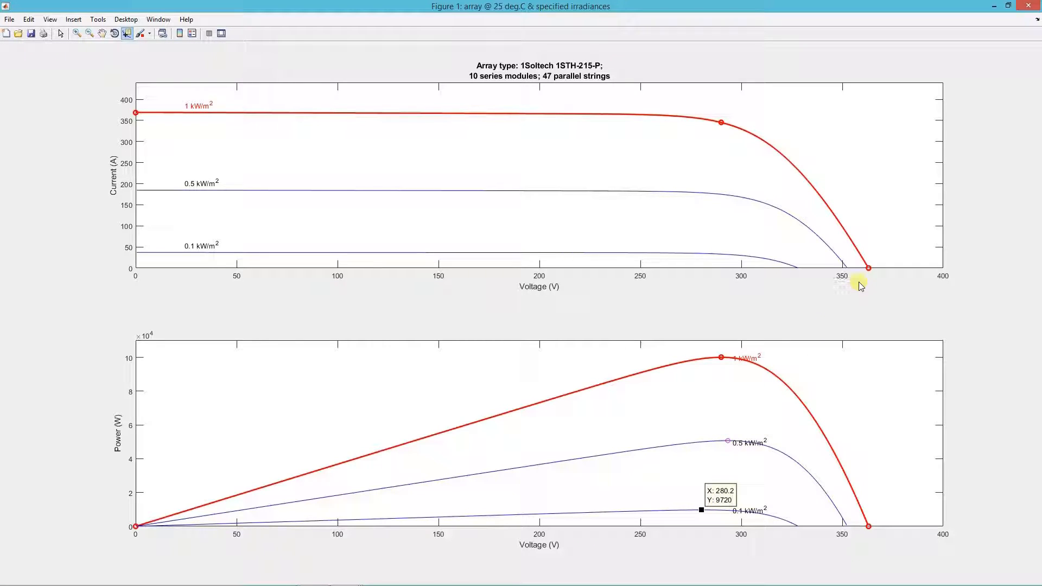
pyautogui.click(868, 267)
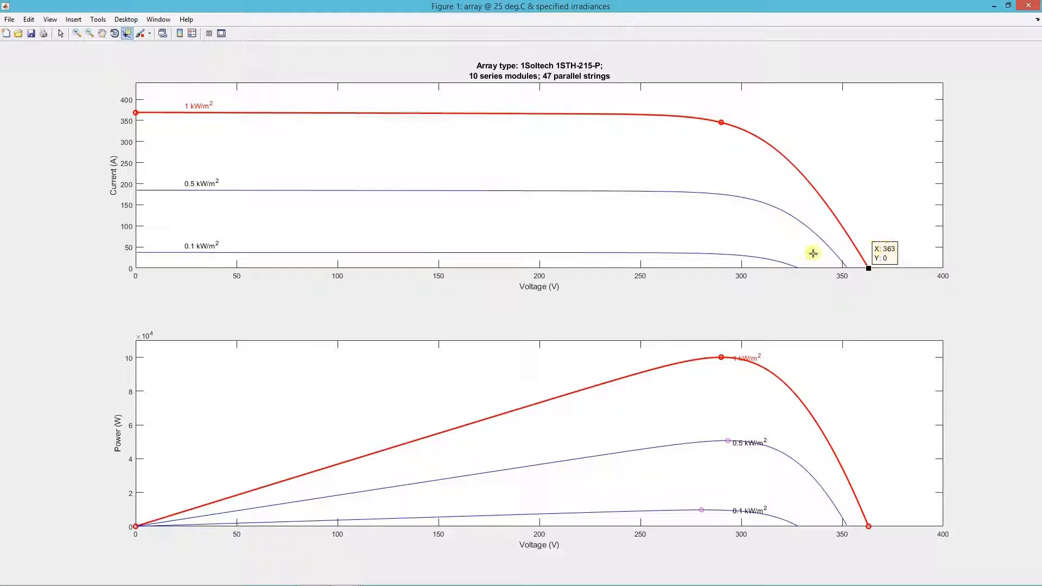
pyautogui.click(639, 271)
pyautogui.click(1027, 6)
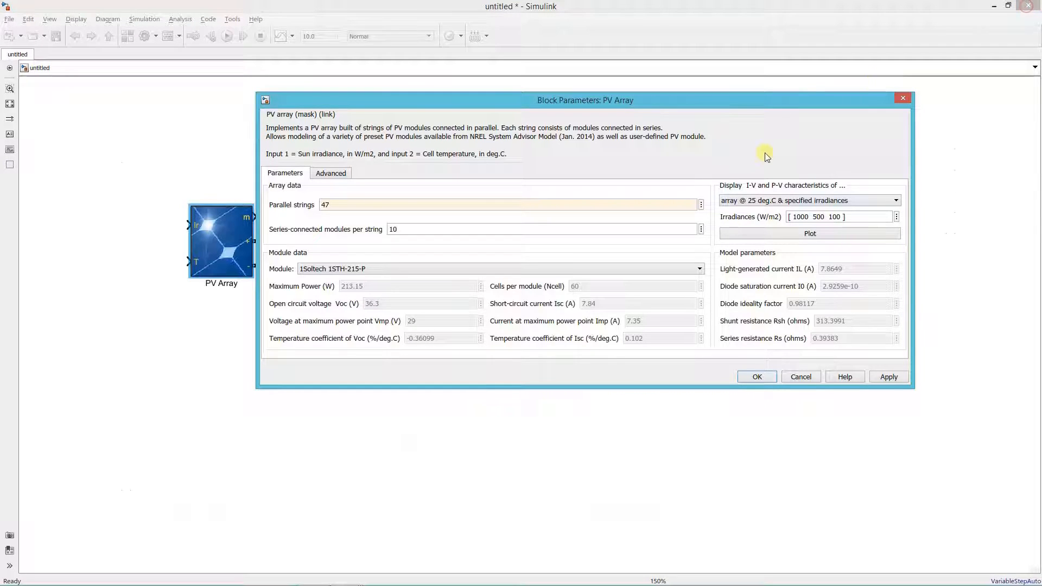
pyautogui.click(758, 377)
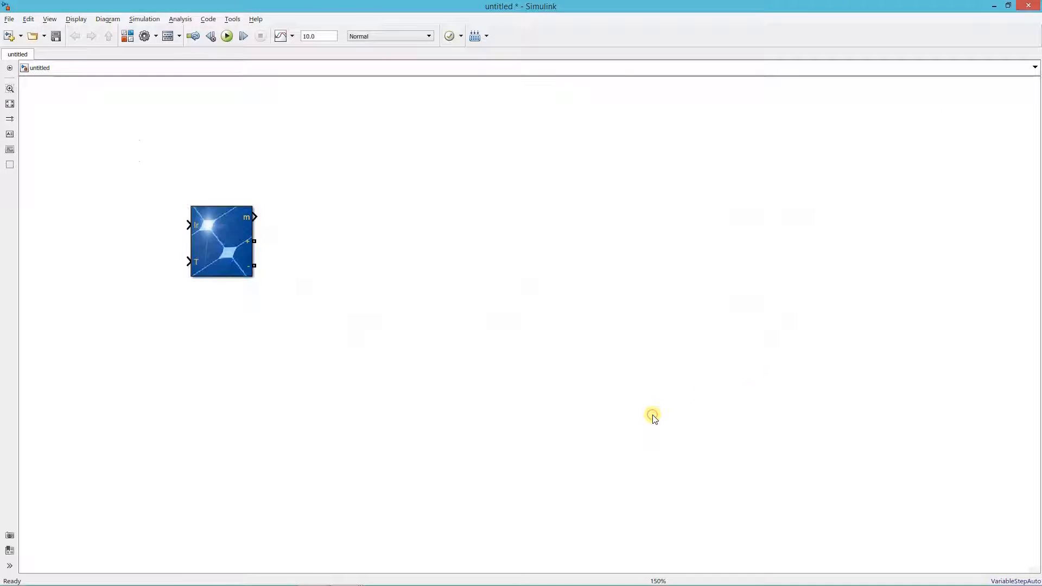
# Add two Constant blocks beside the PV Array and connect them to its Ir and T inputs.
pyautogui.doubleClick(126, 247)
pyautogui.write('constant')
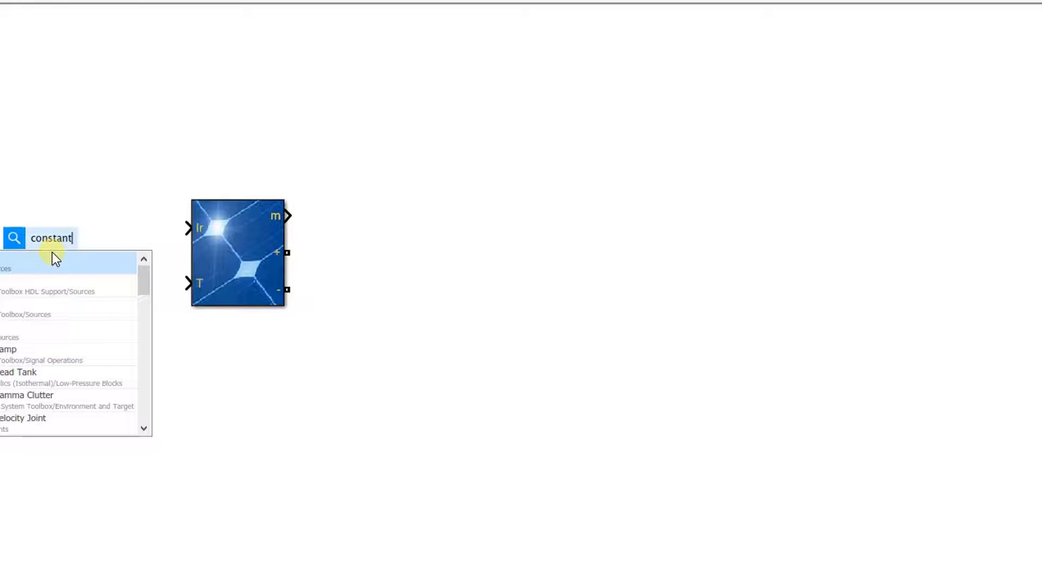
pyautogui.click(52, 253)
pyautogui.moveTo(54, 248); pyautogui.dragTo(136, 292)
pyautogui.click(175, 232)
pyautogui.click(173, 285)
# Set the constant feeding Ir to 1000 and the constant feeding T to 25.
pyautogui.doubleClick(132, 233)
pyautogui.write('1000')
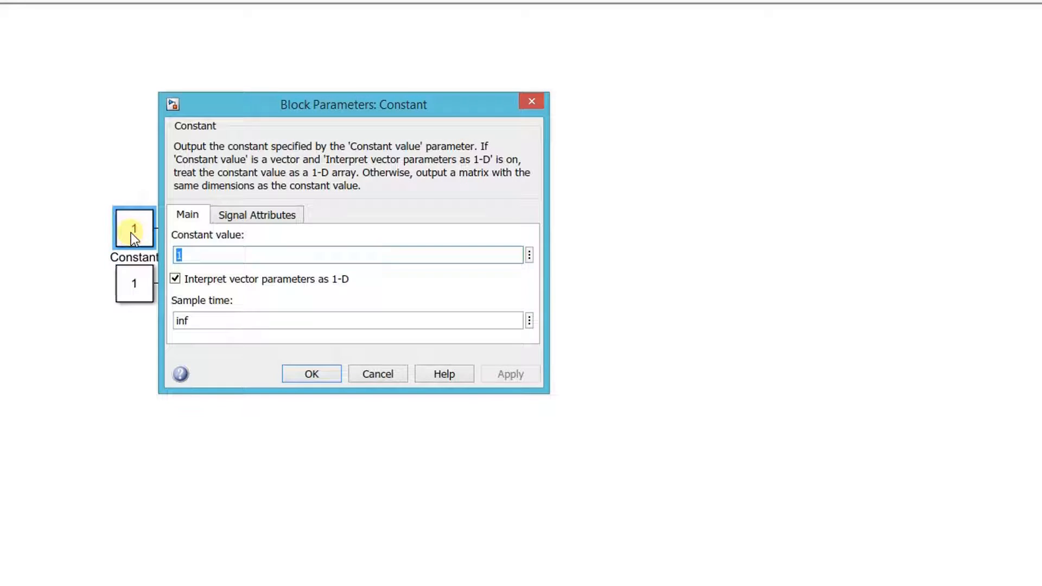
pyautogui.click(321, 363)
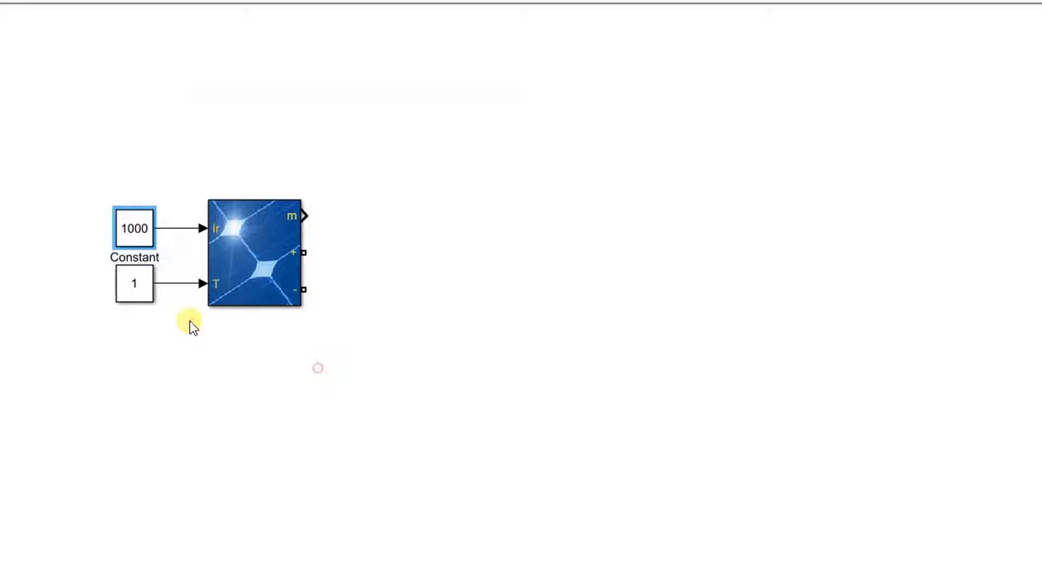
pyautogui.doubleClick(141, 289)
pyautogui.write('25')
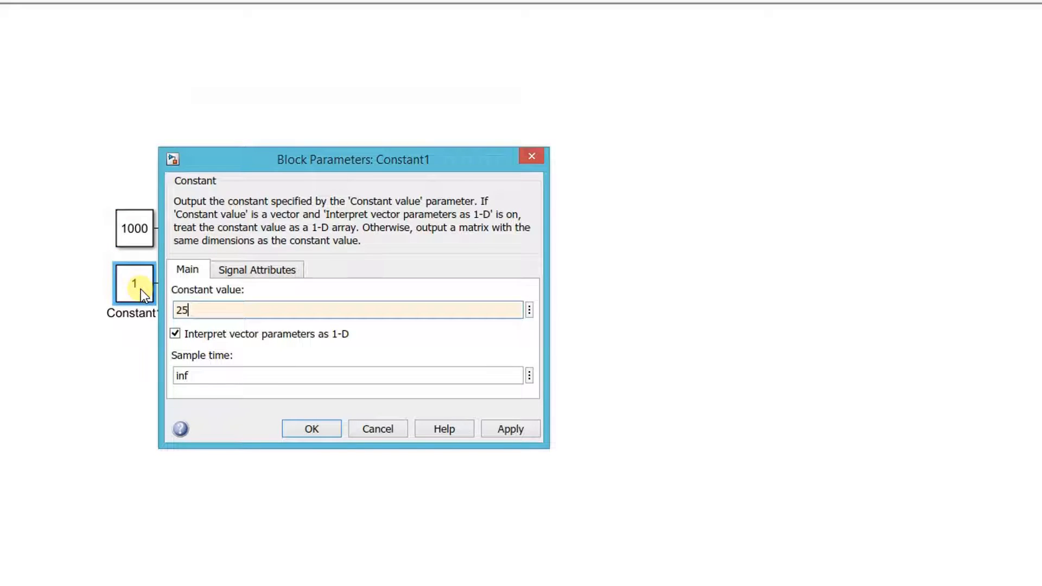
pyautogui.click(292, 426)
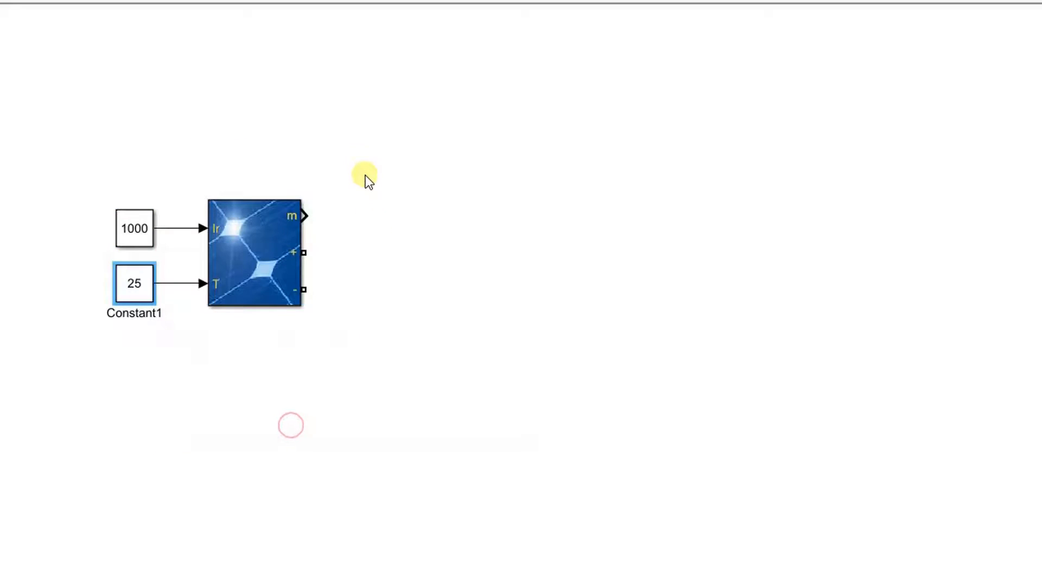
# Add a Simulink Bus Selector and connect the PV Array's m output to its input.
pyautogui.click(361, 161)
pyautogui.write('bus se')
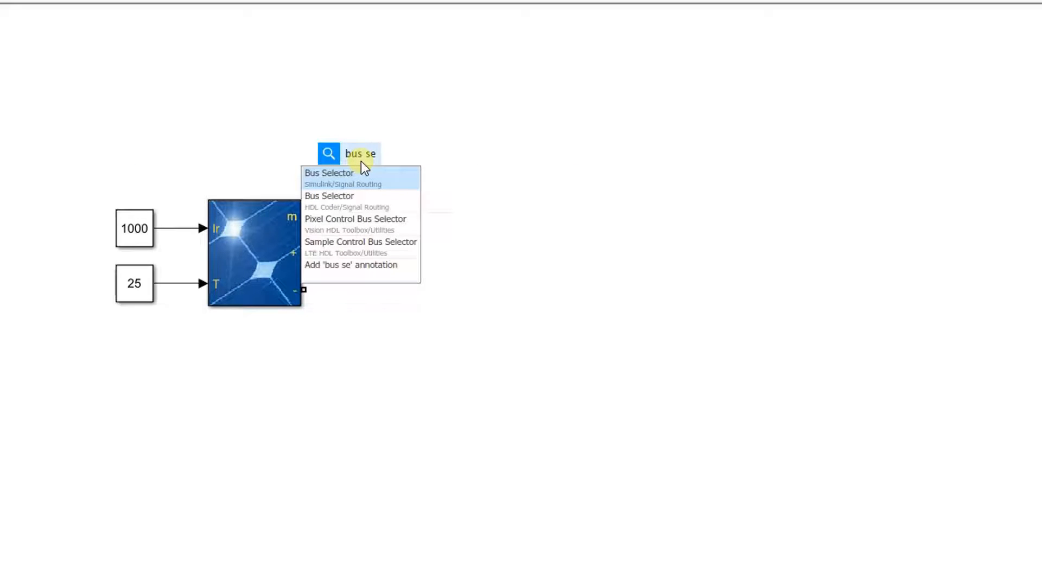
pyautogui.press('Return')
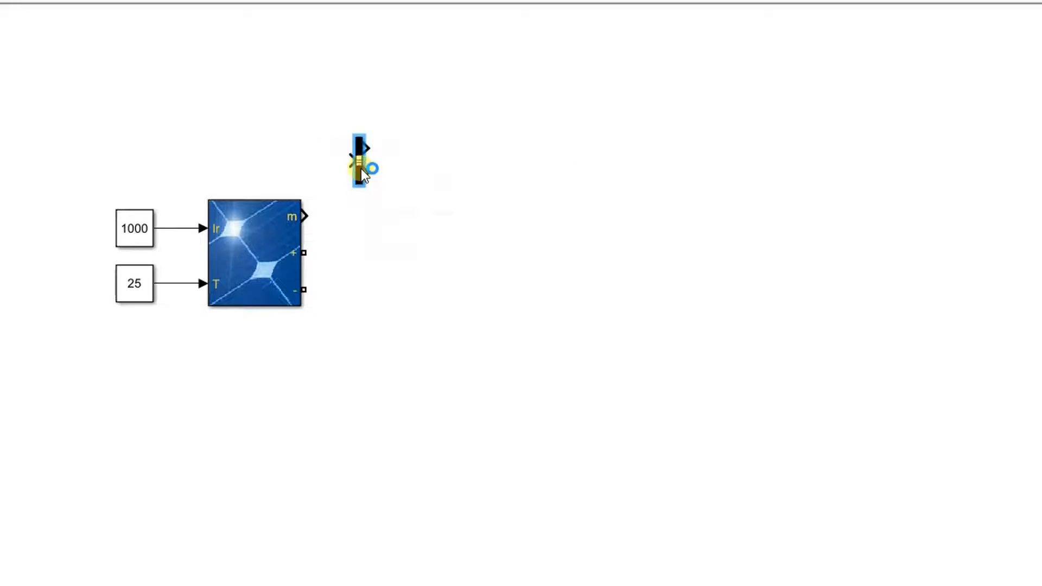
pyautogui.moveTo(307, 212); pyautogui.dragTo(352, 161)
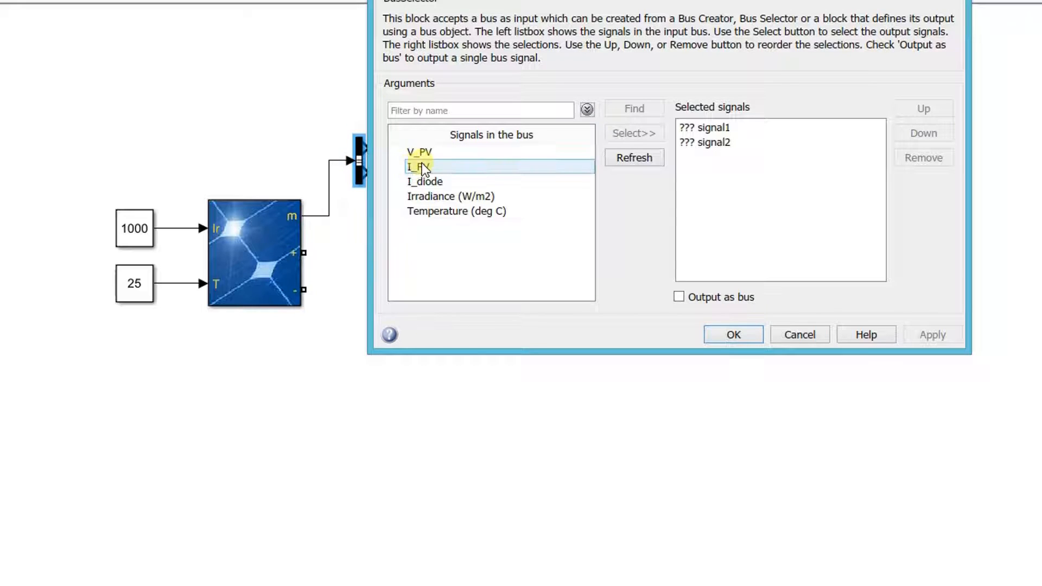
# Replace the Bus Selector's placeholder signals with V_PV and I_PV as its selected outputs.
pyautogui.click(904, 157)
pyautogui.click(738, 128)
pyautogui.click(905, 157)
pyautogui.click(461, 155)
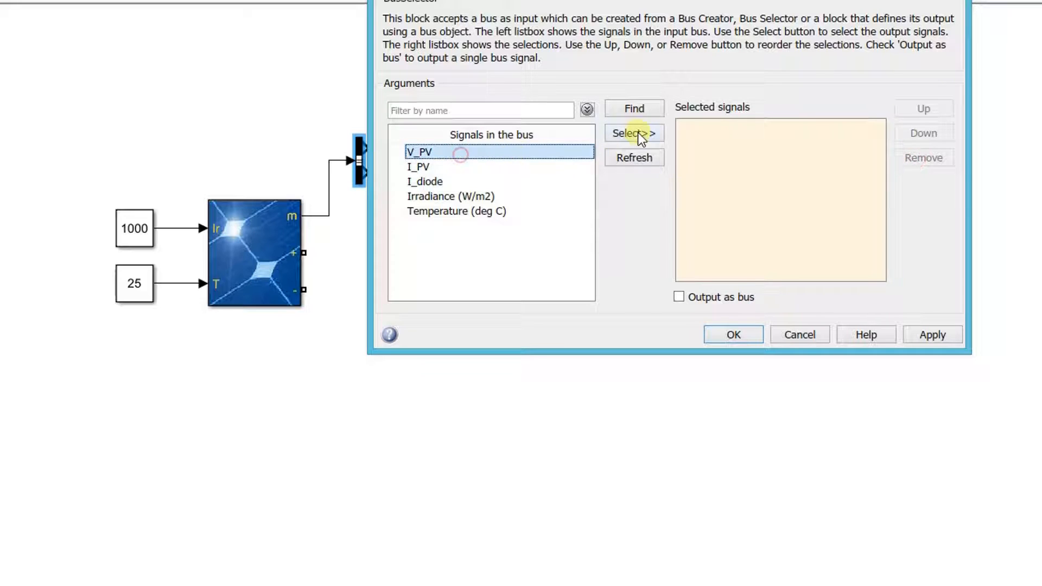
pyautogui.click(633, 138)
pyautogui.click(429, 167)
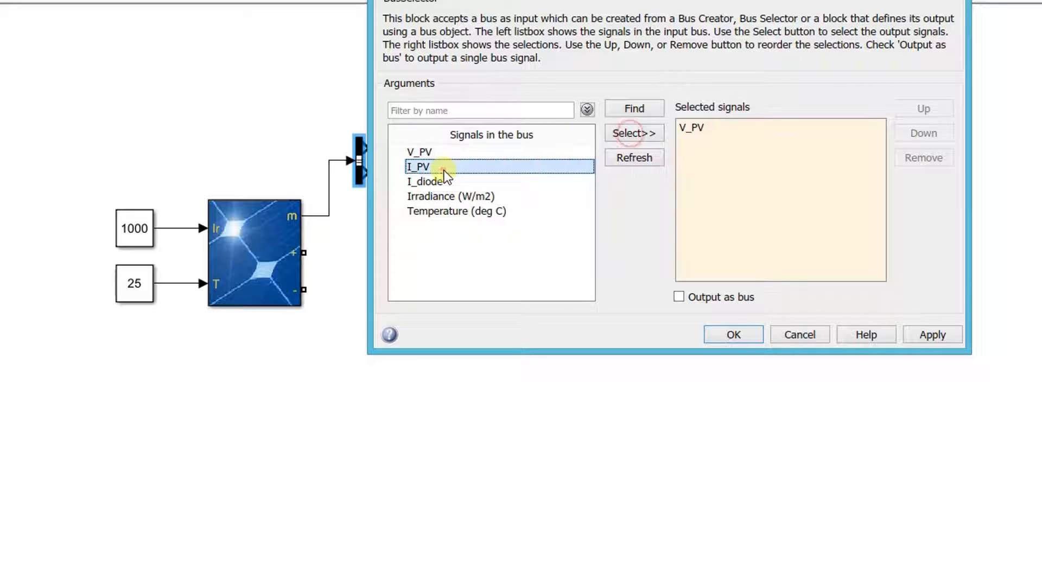
pyautogui.click(631, 133)
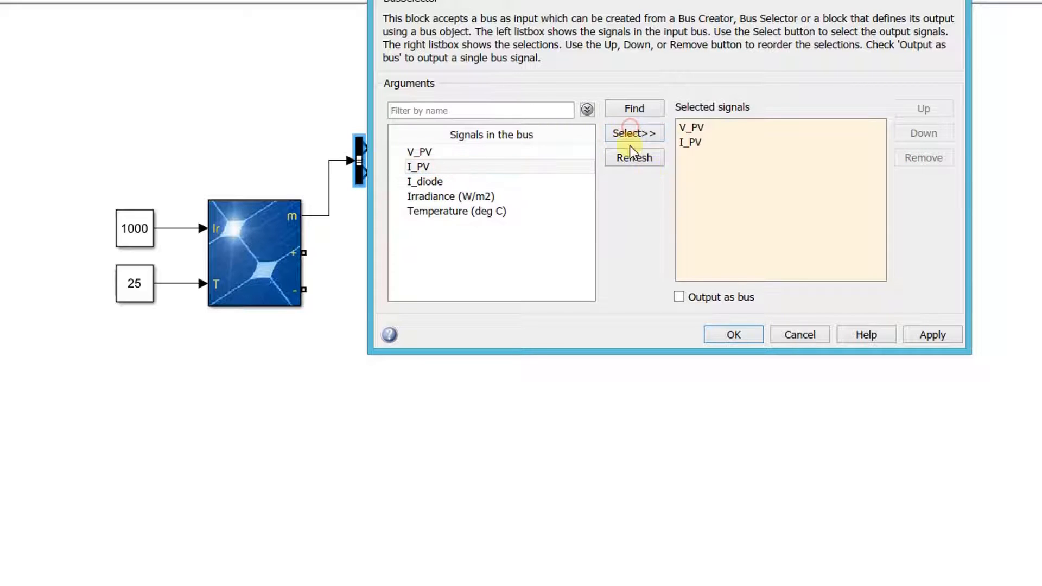
pyautogui.click(718, 333)
# Add two Goto blocks, connect them to the Bus Selector's V_PV and I_PV outputs, and space them apart vertically.
pyautogui.doubleClick(451, 136)
pyautogui.write('goto')
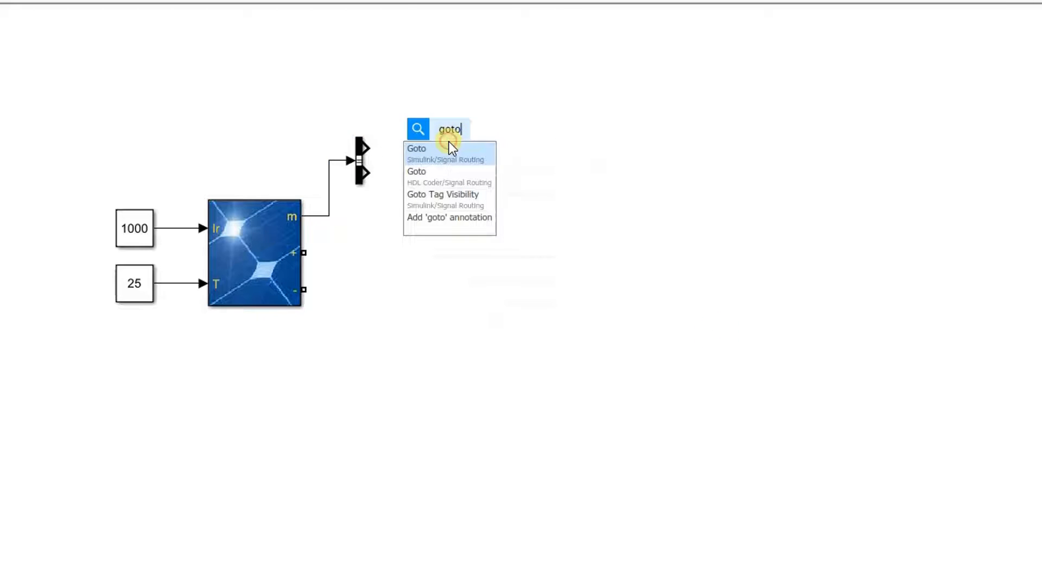
pyautogui.click(449, 147)
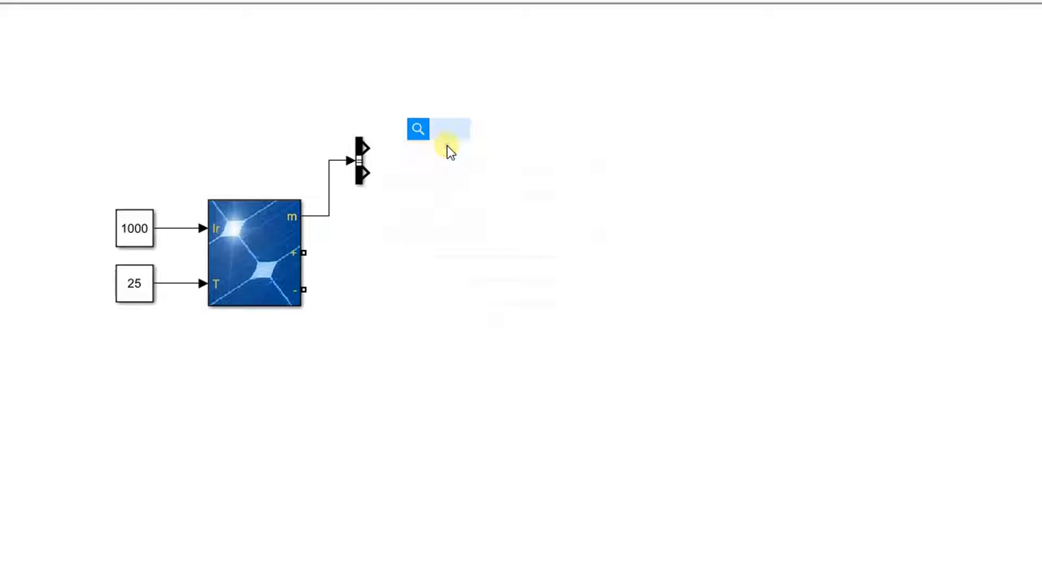
pyautogui.moveTo(471, 149); pyautogui.dragTo(441, 119)
pyautogui.click(400, 147)
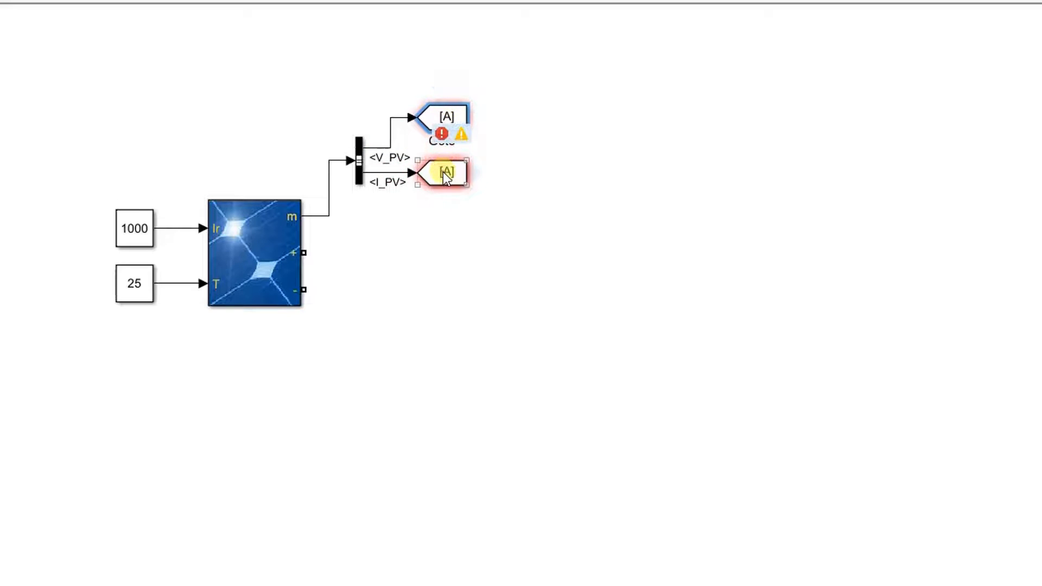
pyautogui.moveTo(443, 176); pyautogui.dragTo(441, 188)
pyautogui.moveTo(443, 126); pyautogui.dragTo(443, 132)
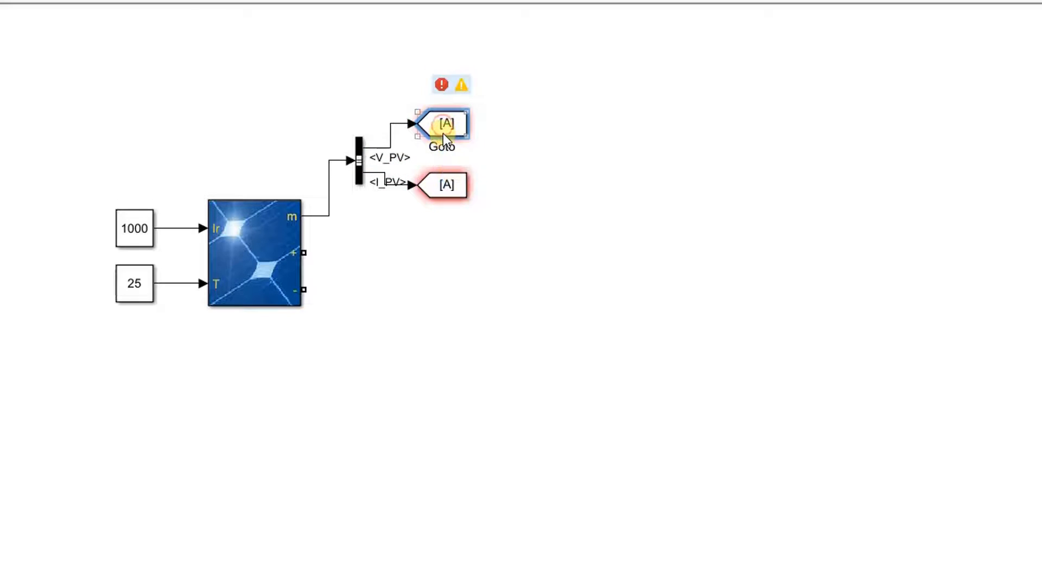
# Set the tag of the Goto block on the V_PV signal to VPV.
pyautogui.doubleClick(443, 131)
pyautogui.doubleClick(556, 82)
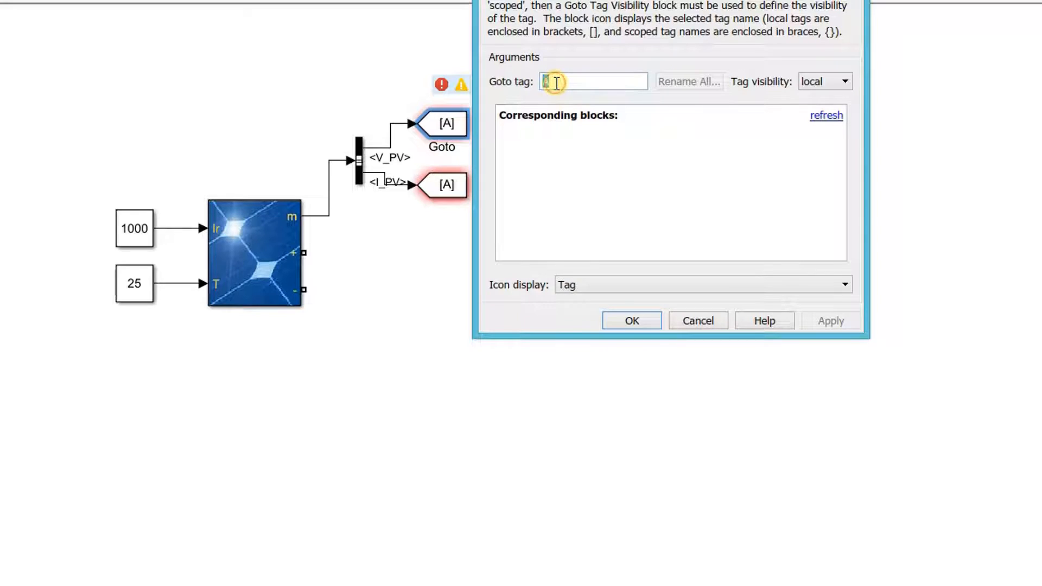
pyautogui.write('VPV')
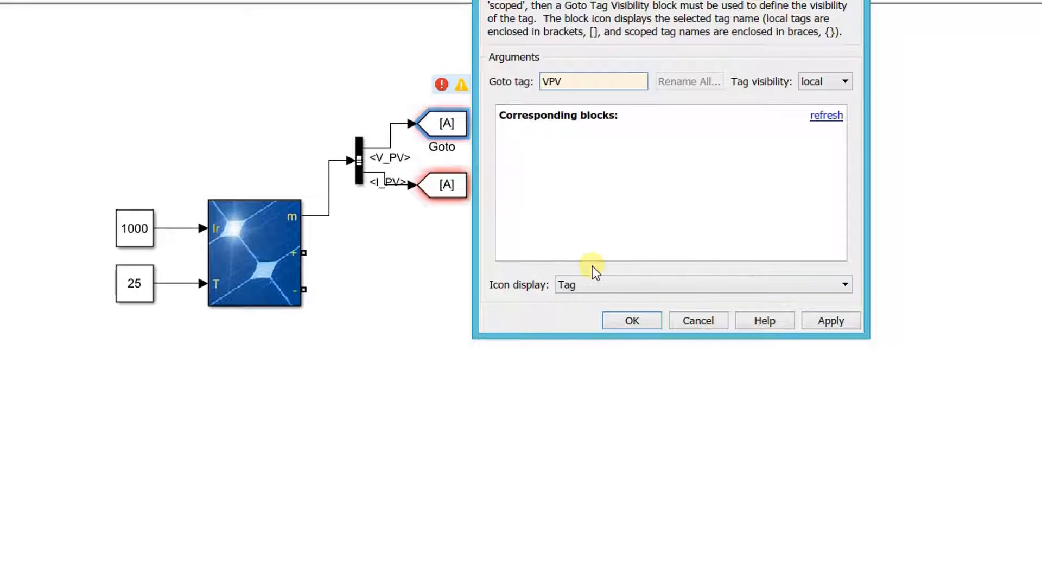
pyautogui.click(625, 320)
# Set the tag of the Goto block on the I_PV signal to IPV.
pyautogui.click(459, 193)
pyautogui.doubleClick(459, 193)
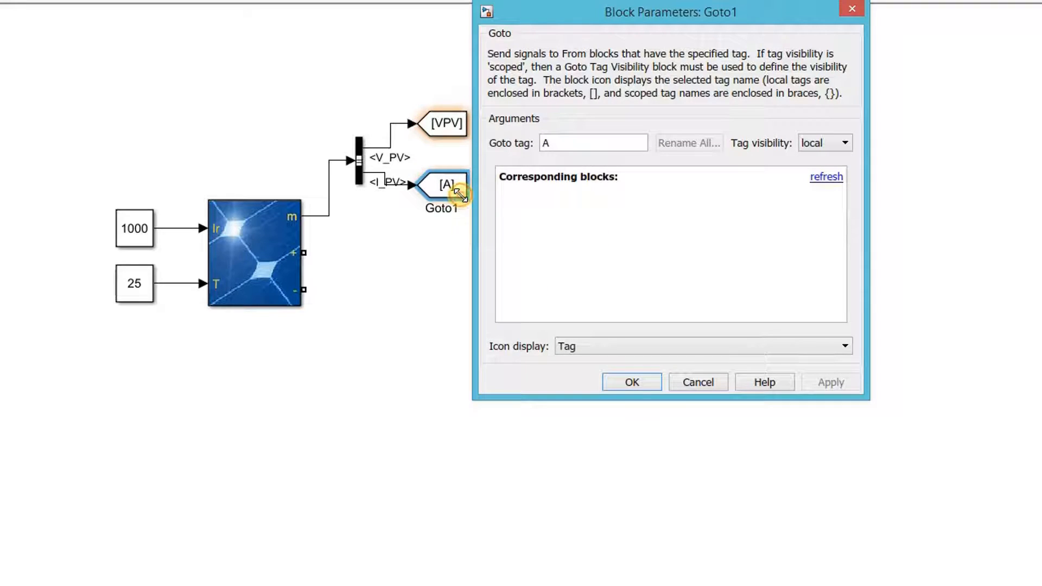
pyautogui.doubleClick(581, 140)
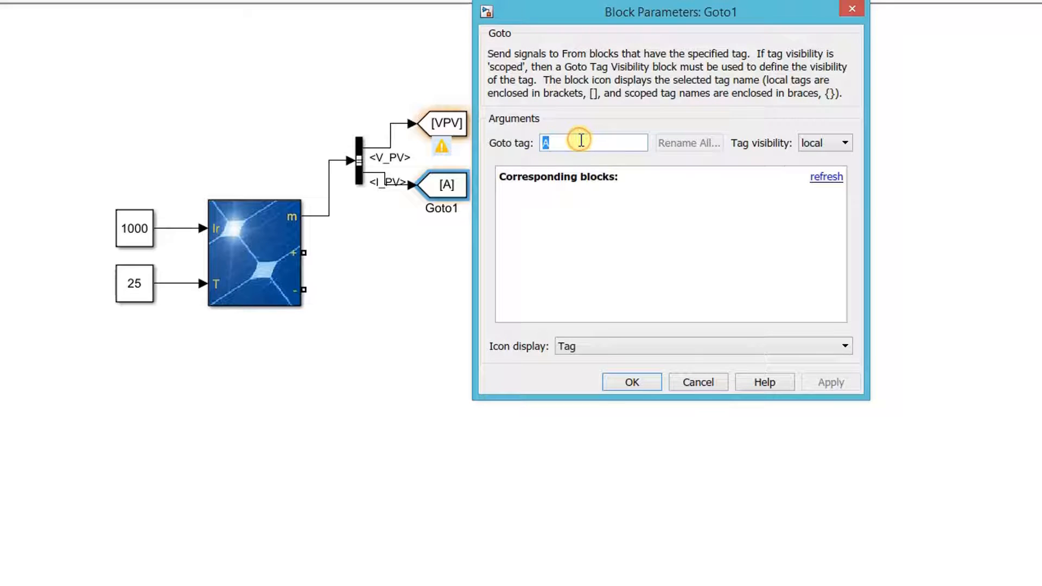
pyautogui.write('IPV')
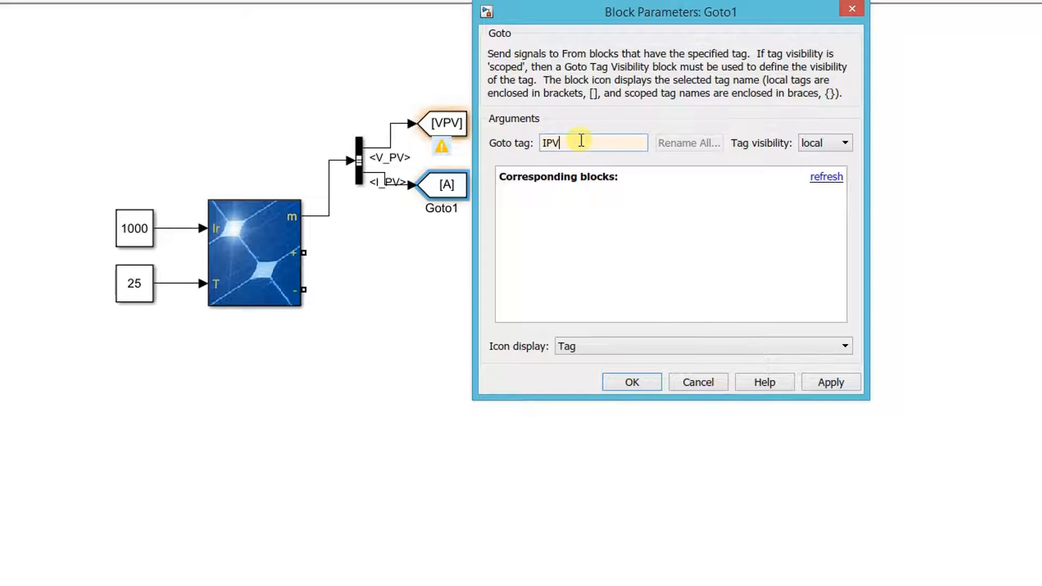
pyautogui.click(621, 382)
# Add a Series RLC Branch below the Goto blocks, keeping its default resistance, and rotate it to stand vertically.
pyautogui.click(449, 363)
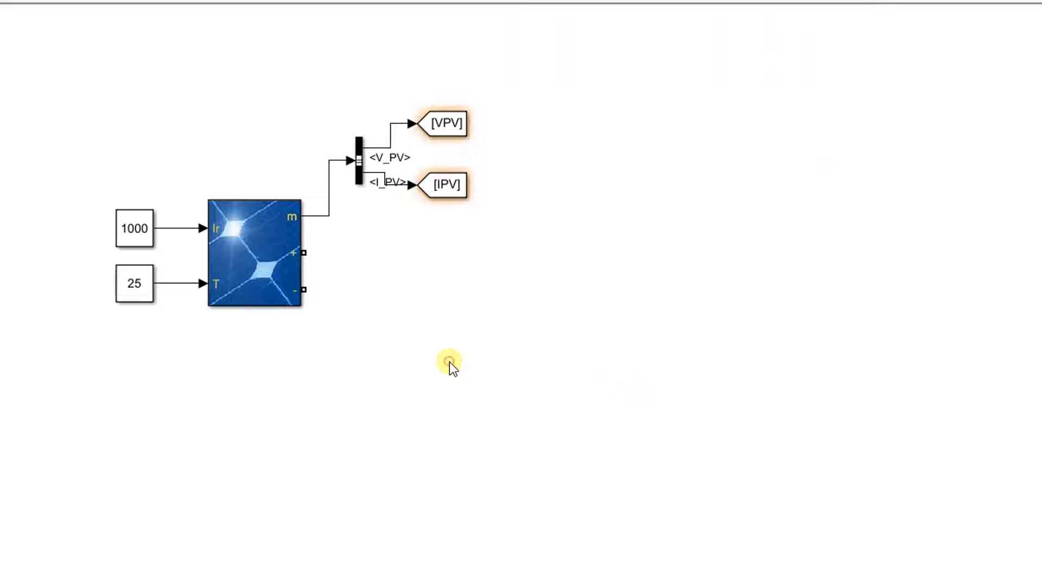
pyautogui.doubleClick(450, 363)
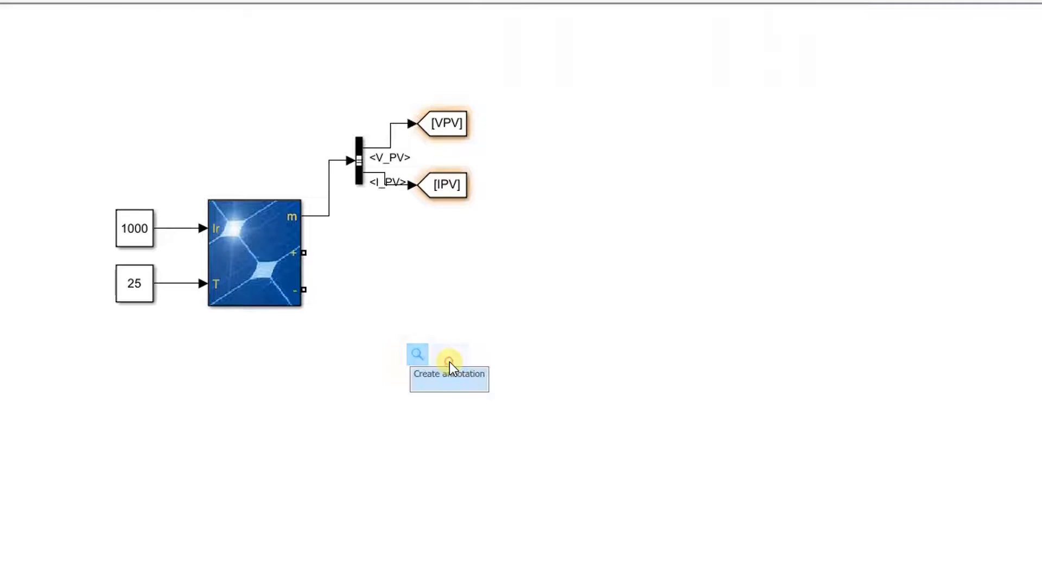
pyautogui.write('rlc ser')
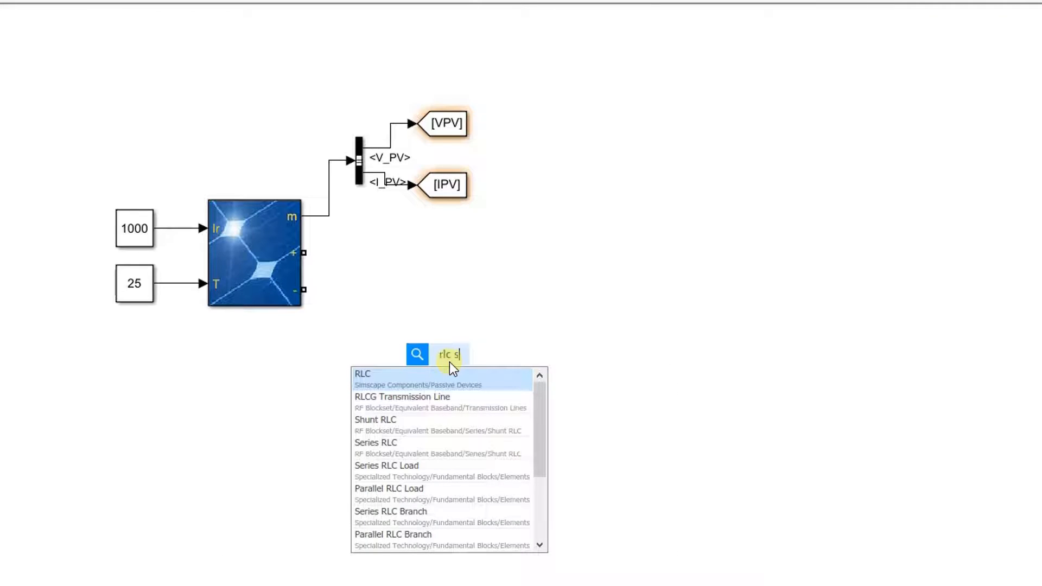
pyautogui.click(426, 421)
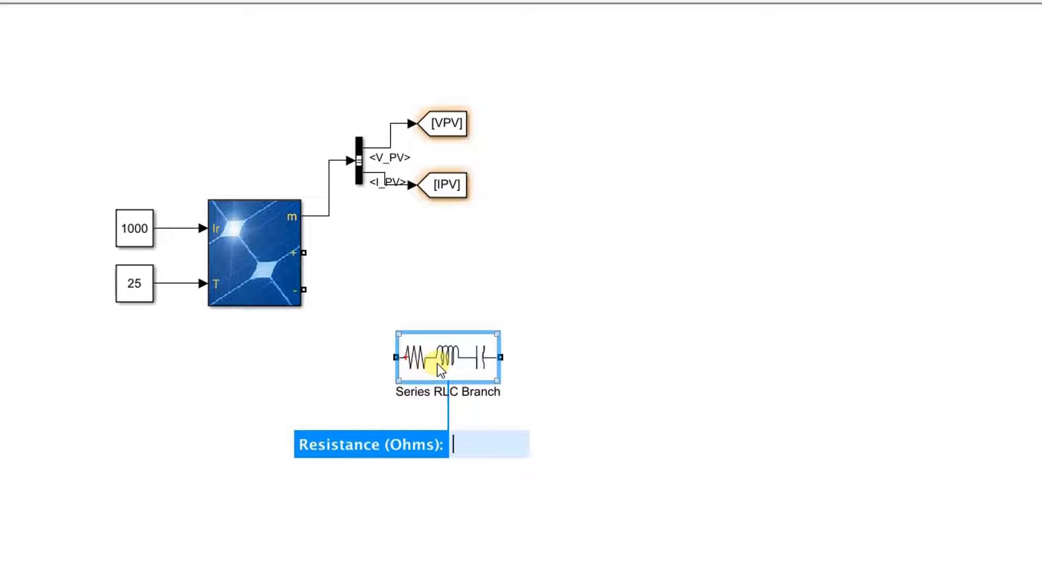
pyautogui.press('Escape')
pyautogui.hotkey('ctrl', 'r')
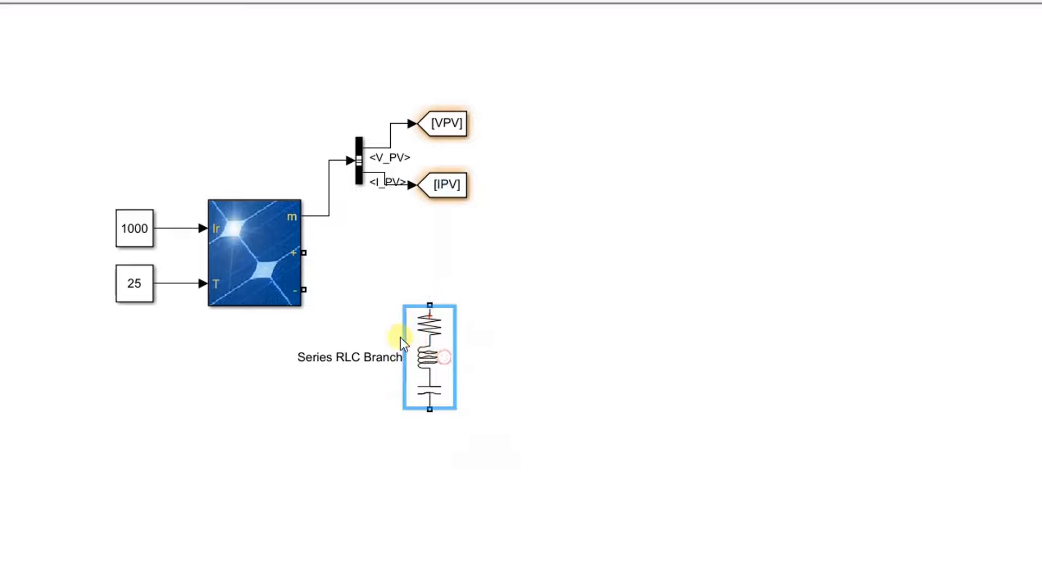
# Wire the PV Array's + and - terminals to the upper and lower ends of the RLC branch and shift the branch slightly upward.
pyautogui.moveTo(306, 254); pyautogui.dragTo(428, 300)
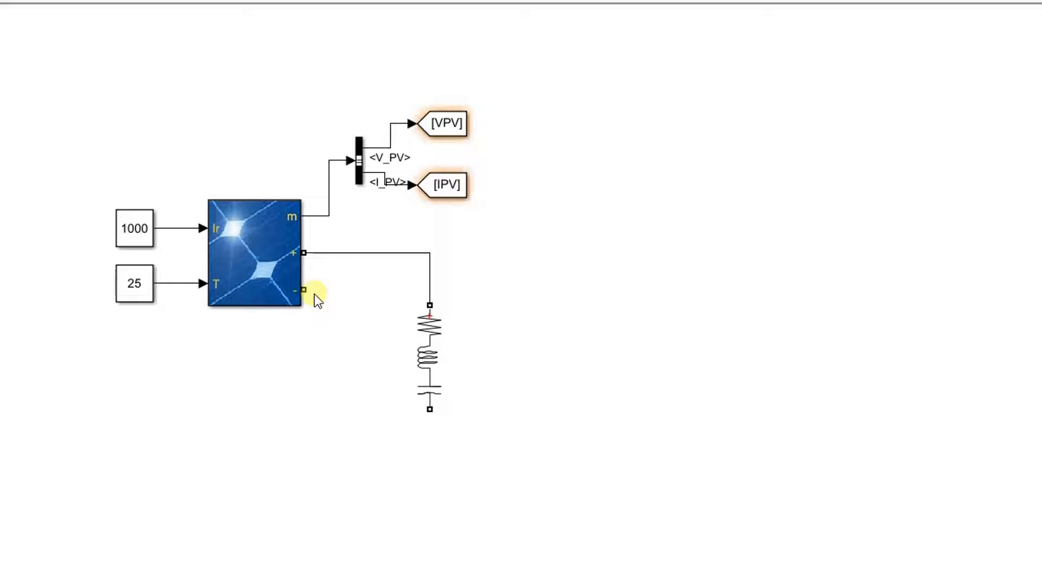
pyautogui.moveTo(311, 292); pyautogui.dragTo(430, 409)
pyautogui.click(427, 365)
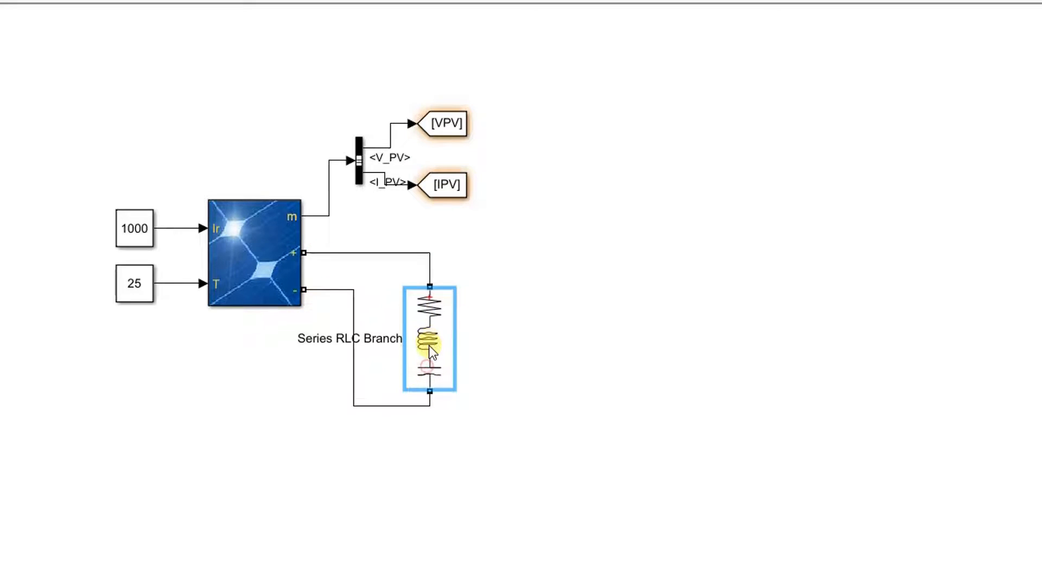
# Set the Series RLC Branch to type RC with a resistance of 1e-3 ohms and a capacitance of 1000e-6 F.
pyautogui.doubleClick(429, 346)
pyautogui.click(564, 274)
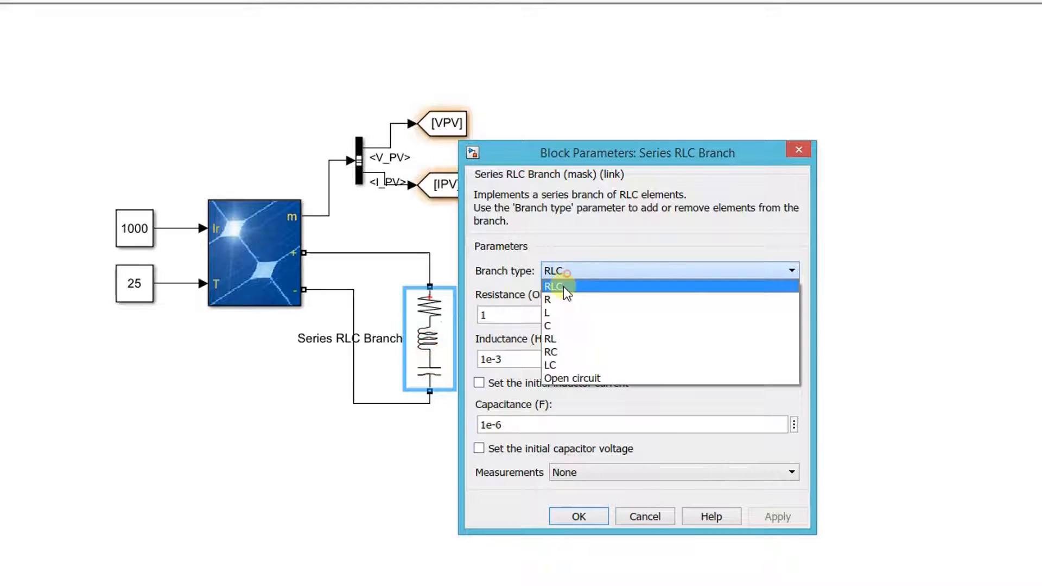
pyautogui.click(561, 337)
pyautogui.click(509, 315)
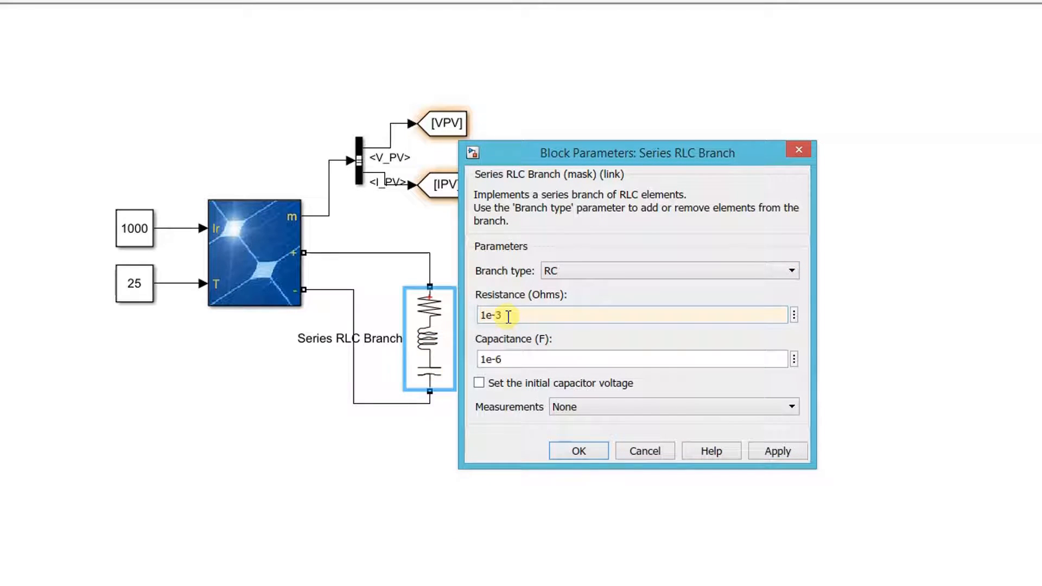
pyautogui.doubleClick(507, 359)
pyautogui.write('1000')
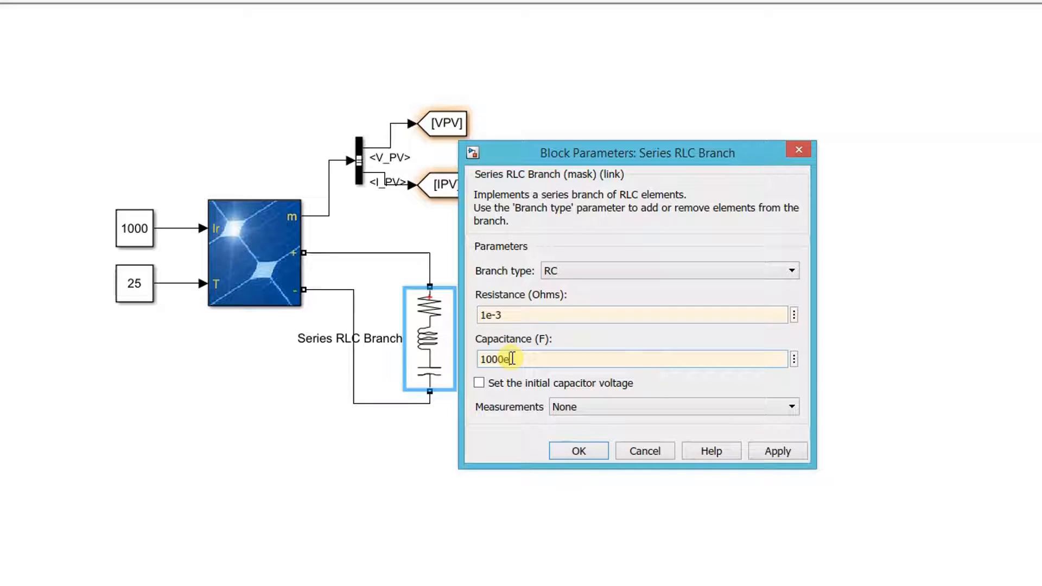
pyautogui.click(579, 458)
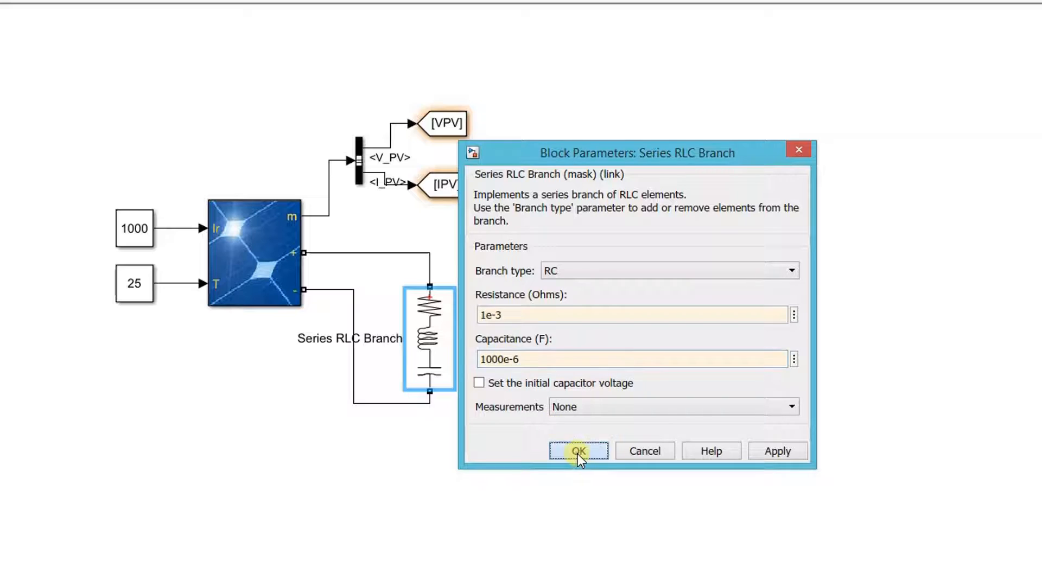
# Duplicate the RC branch up beside the PV array's + line, rotated horizontally, and make the copy type L with an inductance of 1.45e-3 H.
pyautogui.moveTo(452, 328); pyautogui.dragTo(528, 258)
pyautogui.hotkey('ctrl', 'r')
pyautogui.doubleClick(529, 262)
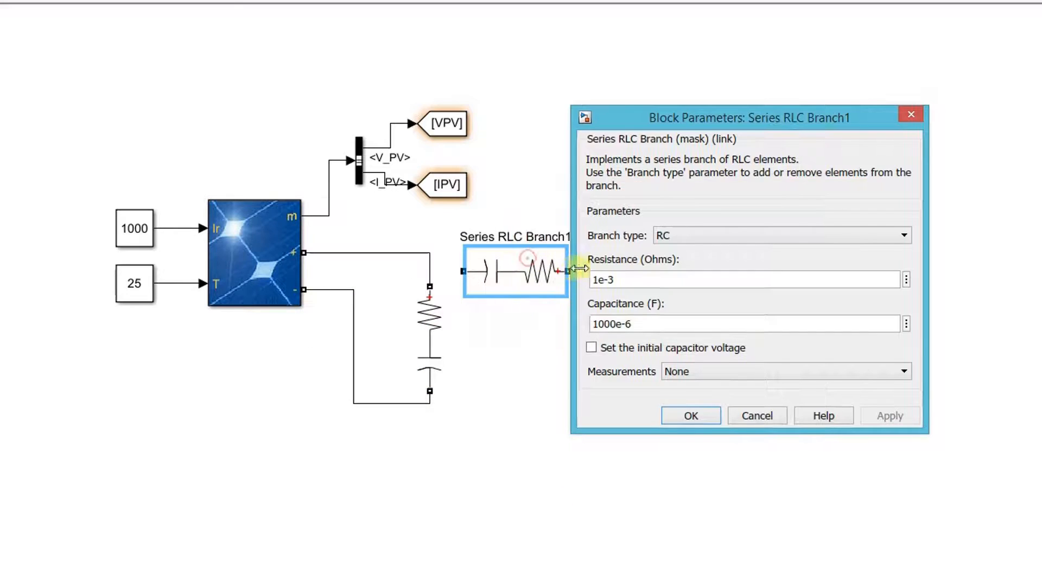
pyautogui.click(685, 242)
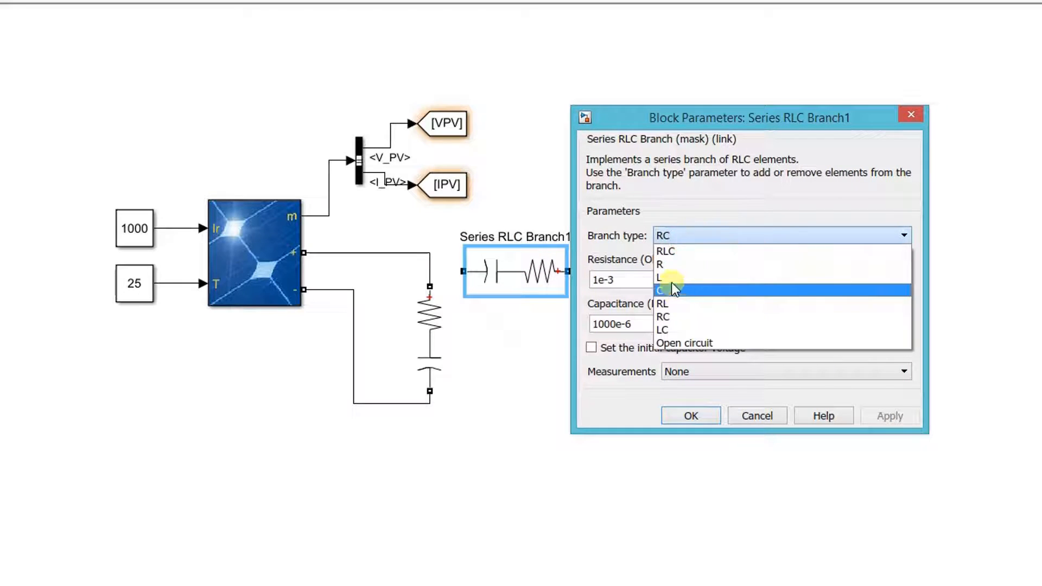
pyautogui.click(671, 280)
pyautogui.doubleClick(623, 280)
pyautogui.click(594, 280)
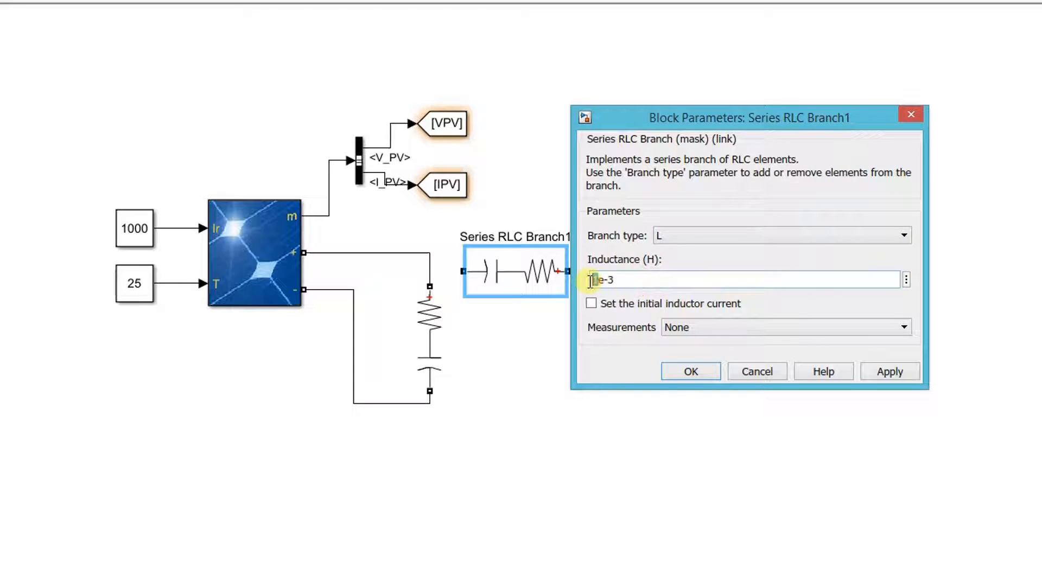
pyautogui.write('.45')
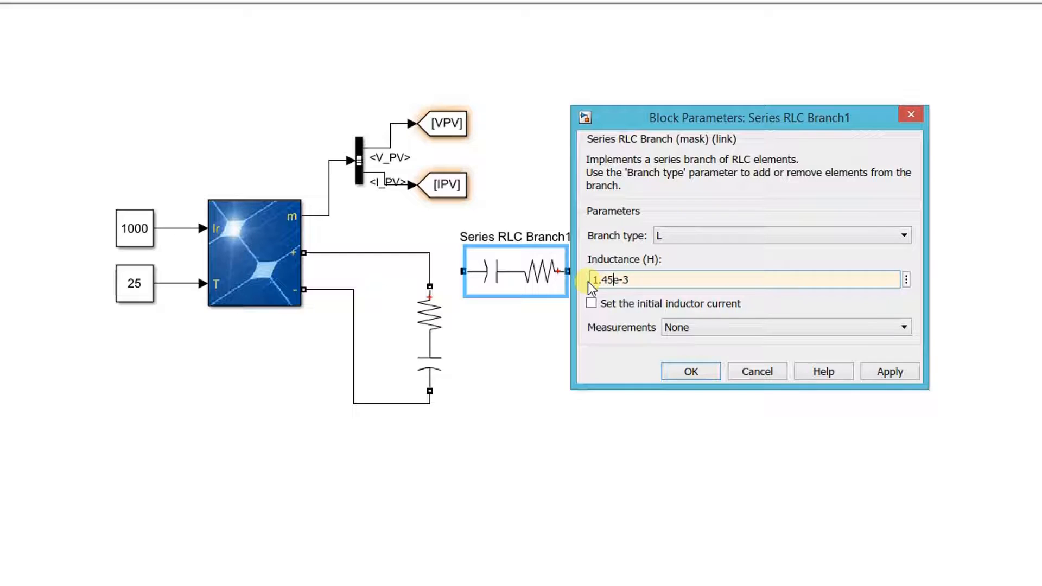
pyautogui.click(635, 278)
pyautogui.click(678, 366)
# Align the inductor with the PV array's + line and wire its near end to the junction above the RC branch.
pyautogui.click(535, 273)
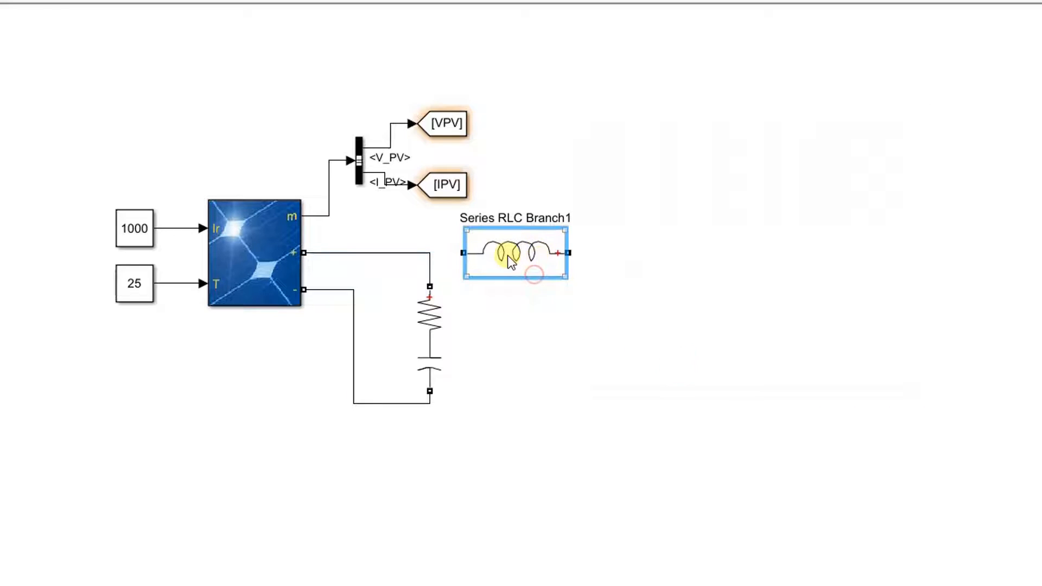
pyautogui.click(450, 255)
pyautogui.moveTo(462, 252); pyautogui.dragTo(430, 252)
# Add an IGBT/Diode block from the Specialized Technology power electronics library beyond the inductor and rotate it to stand vertically.
pyautogui.doubleClick(643, 357)
pyautogui.write('igbt')
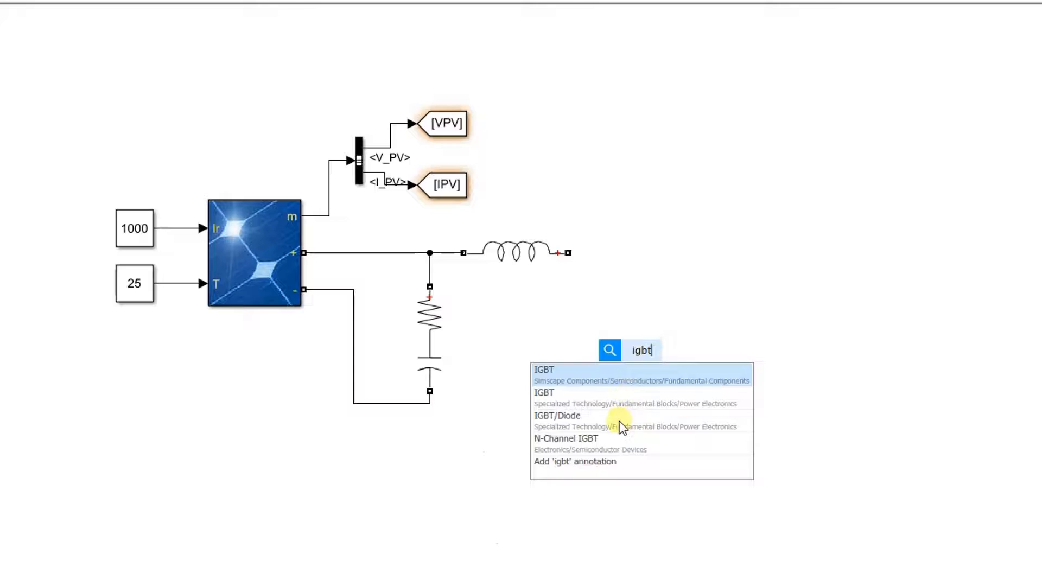
pyautogui.click(620, 421)
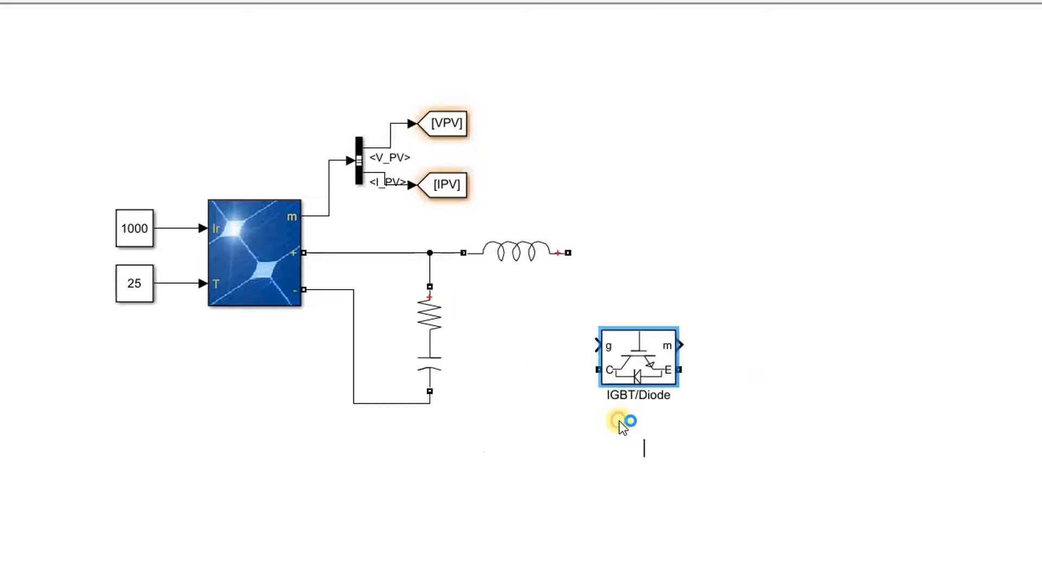
pyautogui.click(634, 367)
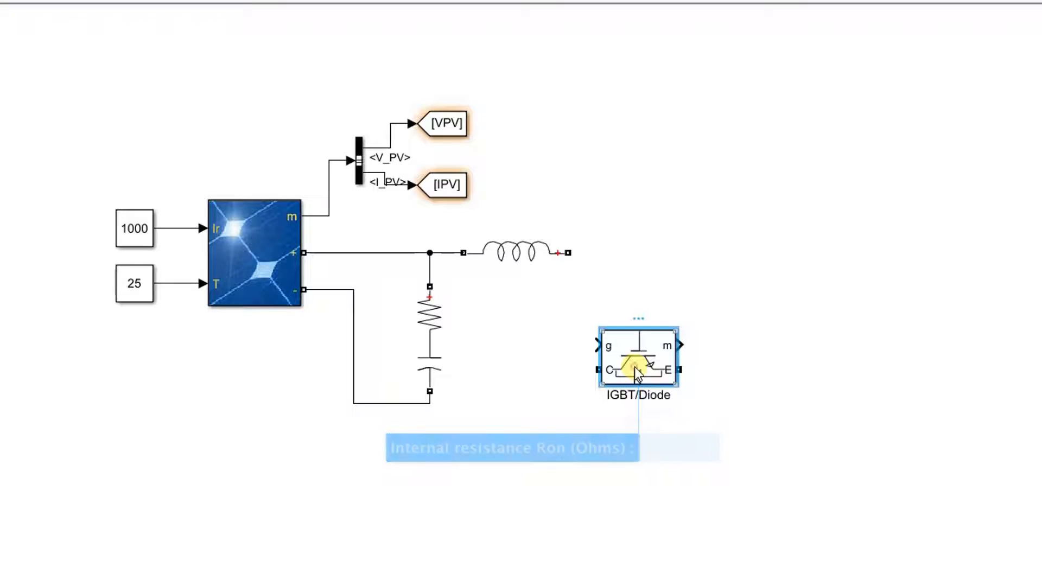
pyautogui.hotkey('ctrl', 'r')
# Hide the IGBT/Diode's measurement port and wire its collector to the inductor and its emitter to the negative line.
pyautogui.doubleClick(637, 334)
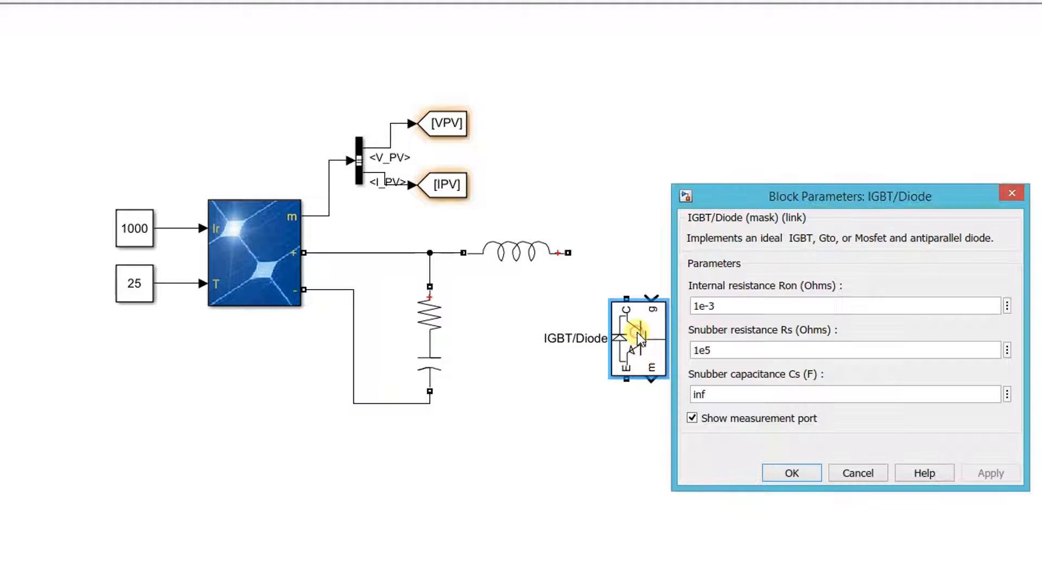
pyautogui.click(731, 415)
pyautogui.click(792, 474)
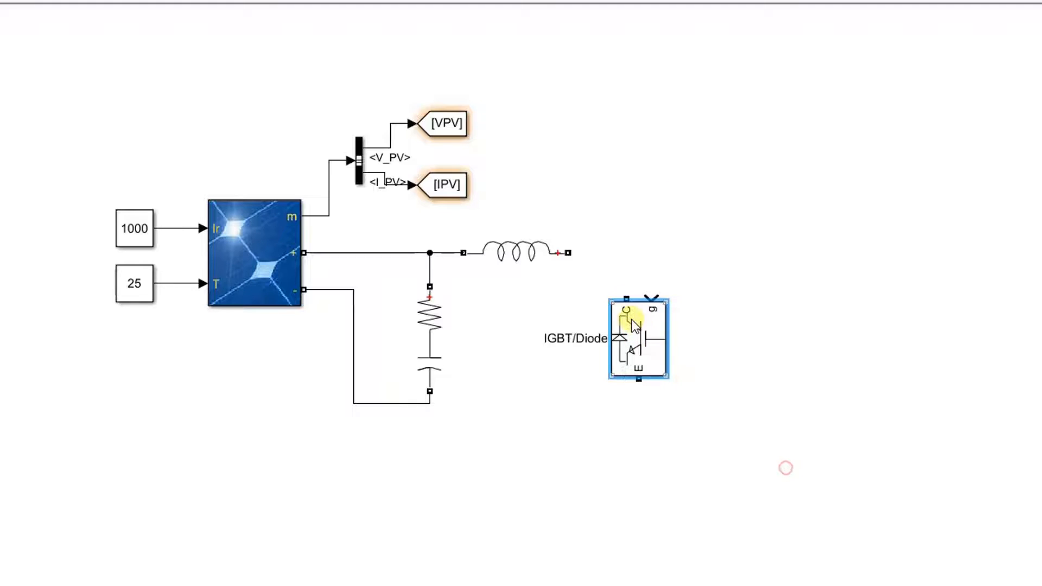
pyautogui.moveTo(568, 252); pyautogui.dragTo(640, 336)
pyautogui.moveTo(639, 378); pyautogui.dragTo(428, 403)
# Add a Simulink Signal Routing From block below the inductor and connect it to the IGBT's gate.
pyautogui.doubleClick(512, 314)
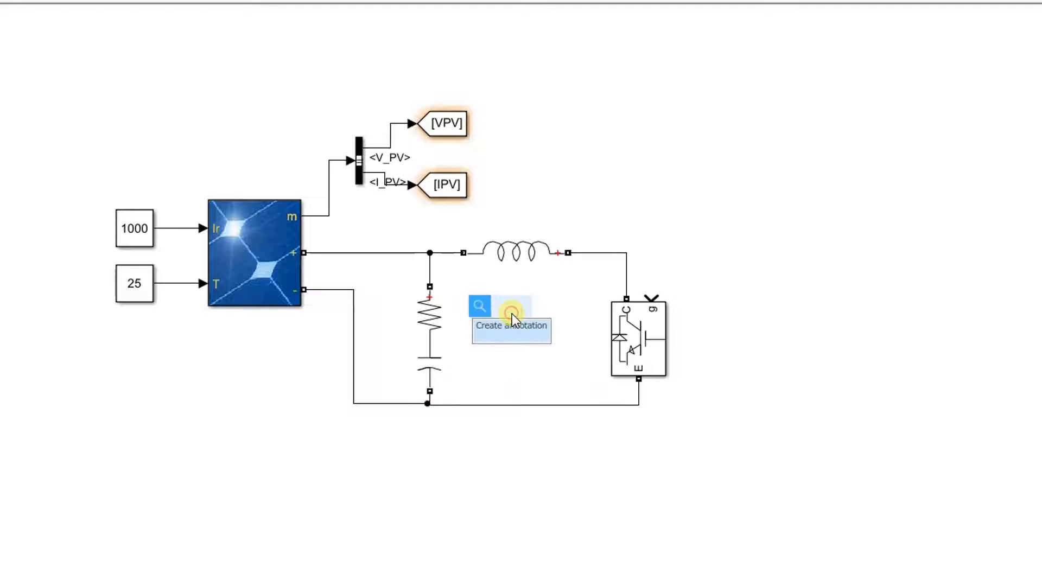
pyautogui.write('from')
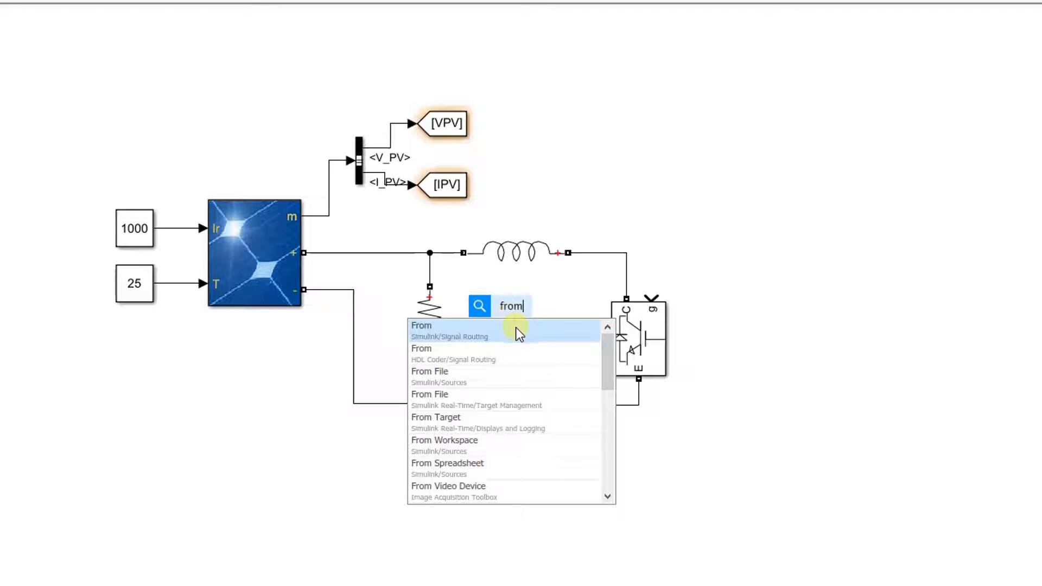
pyautogui.click(516, 329)
pyautogui.moveTo(533, 316); pyautogui.dragTo(549, 284)
# Set the tag of the From block at the IGBT's gate to PWM.
pyautogui.doubleClick(543, 295)
pyautogui.doubleClick(661, 325)
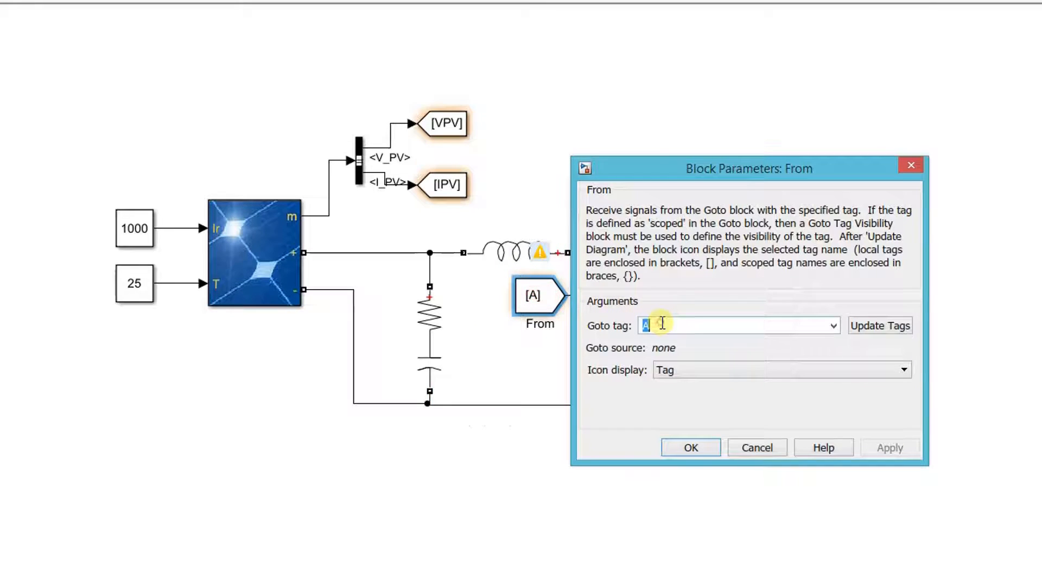
pyautogui.write('PWM')
pyautogui.click(689, 448)
# Add a Diode block above and beyond the IGBT.
pyautogui.doubleClick(741, 251)
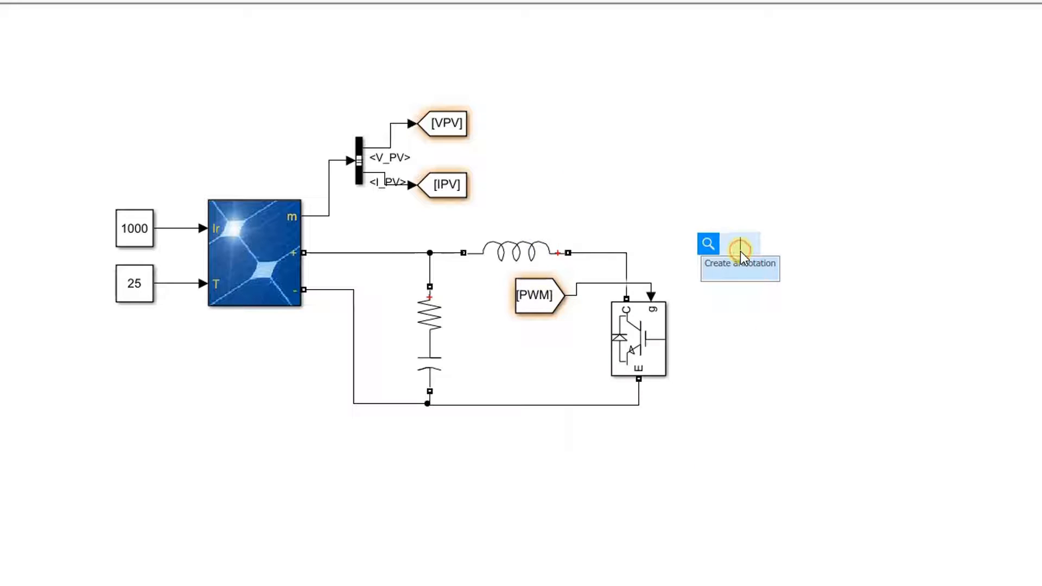
pyautogui.write('diode')
pyautogui.press('Return')
pyautogui.click(745, 289)
# Hide the diode's measurement port and wire its anode to the line joining the inductor and the IGBT's collector.
pyautogui.doubleClick(732, 233)
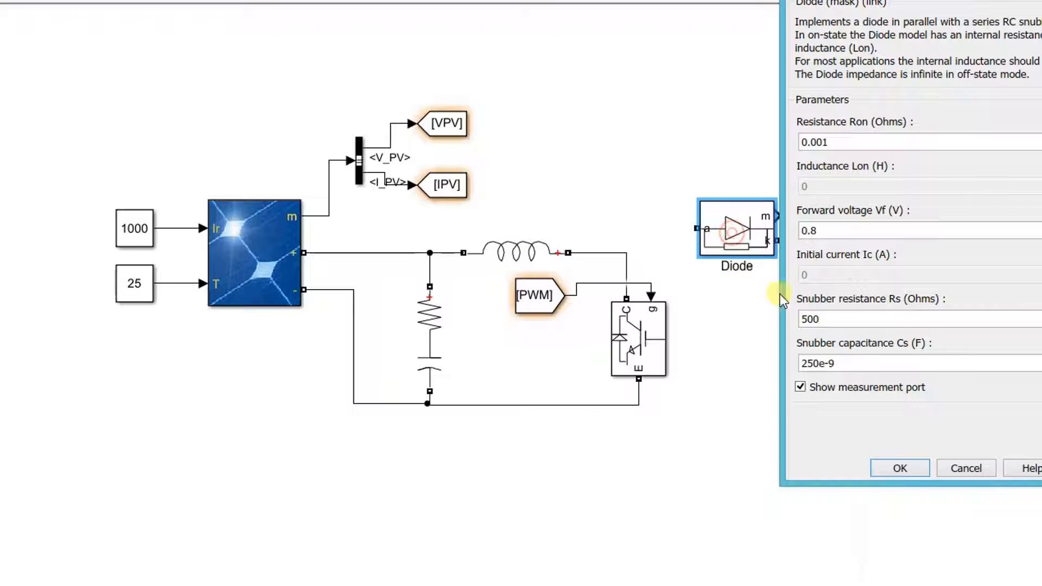
pyautogui.click(688, 375)
pyautogui.click(738, 455)
pyautogui.click(581, 224)
pyautogui.moveTo(420, 221)
pyautogui.mouseDown()
pyautogui.moveTo(420, 239)
pyautogui.moveTo(310, 223)
pyautogui.mouseUp()
# Duplicate the inductor to a spot below the diode's output end and rotate the copy to stand vertically.
pyautogui.click(202, 226)
pyautogui.moveTo(202, 228); pyautogui.dragTo(517, 315)
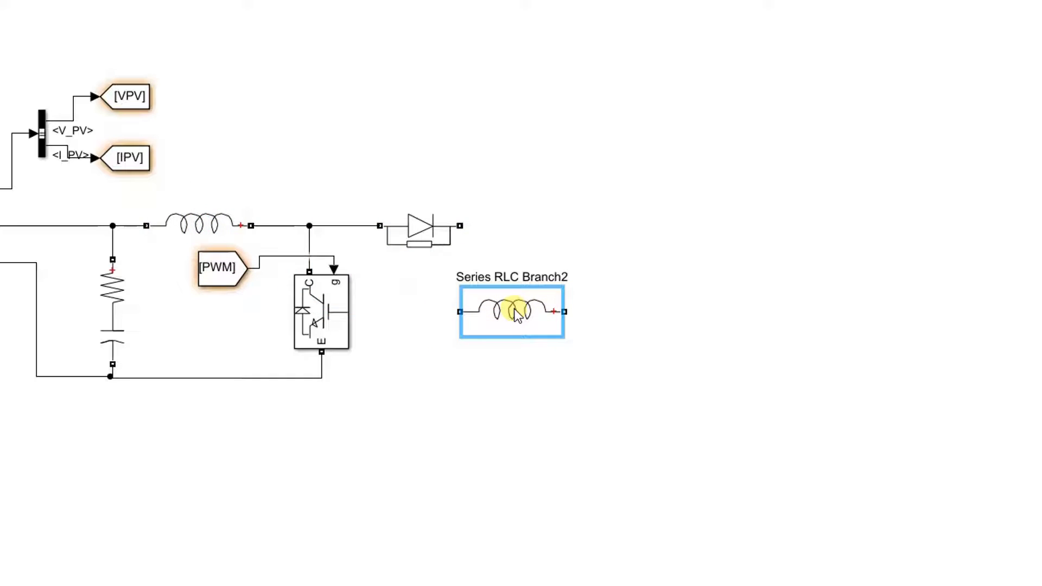
pyautogui.hotkey('ctrl', 'r')
# Make the vertical branch copy type C with a capacitance of 3227e-6 F and wire it between the diode's output and the negative line.
pyautogui.doubleClick(514, 309)
pyautogui.click(633, 300)
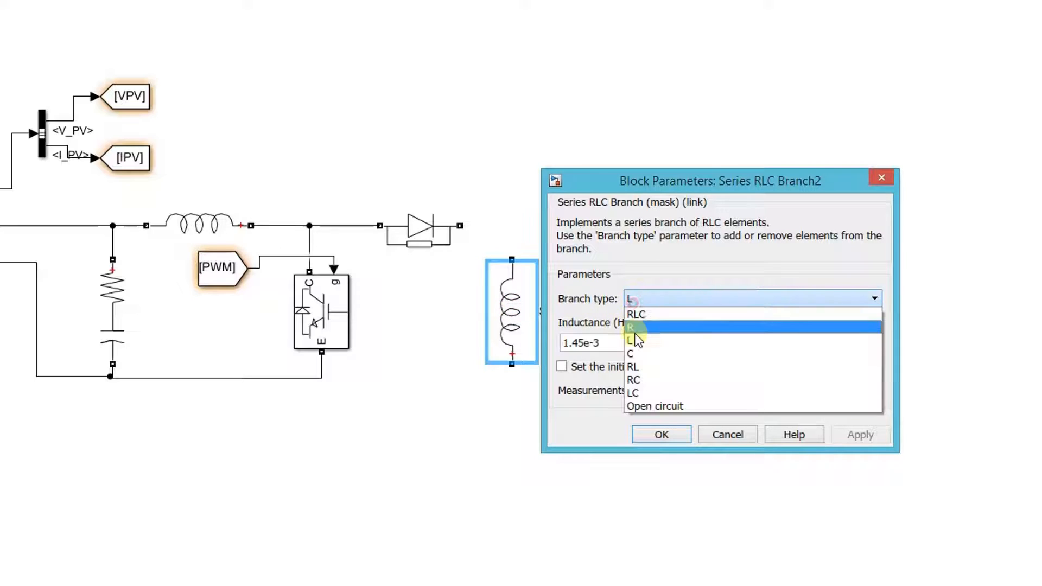
pyautogui.click(633, 354)
pyautogui.moveTo(563, 343); pyautogui.dragTo(603, 345)
pyautogui.write('227e-6')
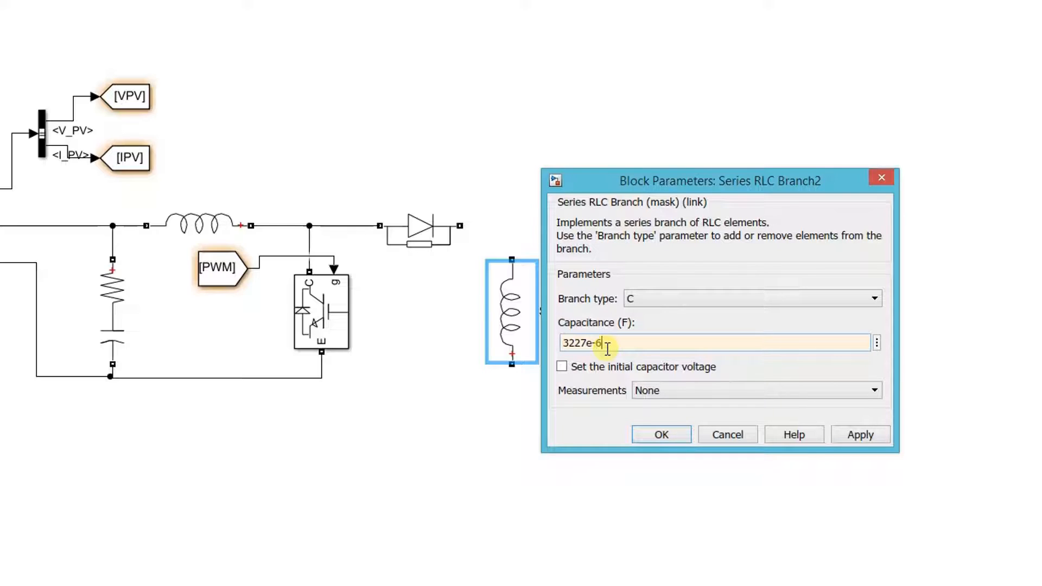
pyautogui.click(663, 433)
pyautogui.moveTo(468, 230); pyautogui.dragTo(512, 260)
pyautogui.moveTo(513, 364); pyautogui.dragTo(321, 379)
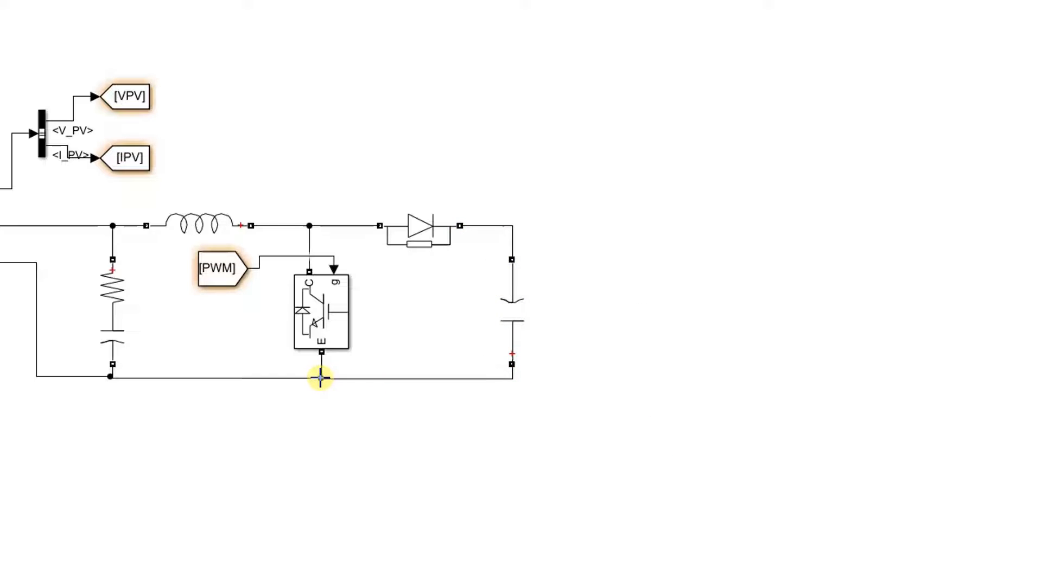
# Create matching From blocks for the VPV and IPV tags beside their Goto blocks.
pyautogui.click(126, 97)
pyautogui.moveTo(158, 95); pyautogui.dragTo(206, 96)
pyautogui.click(130, 94)
pyautogui.moveTo(156, 158); pyautogui.dragTo(204, 144)
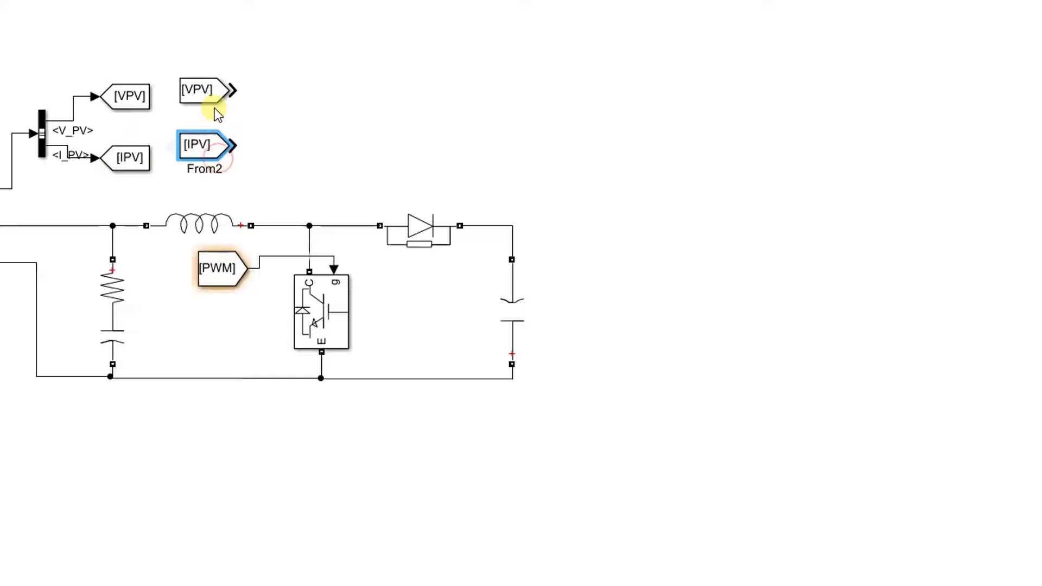
# Add a Simulink Unit Delay block beside the VPV From block and set its sample time to 1e-4.
pyautogui.doubleClick(316, 97)
pyautogui.write('unit del')
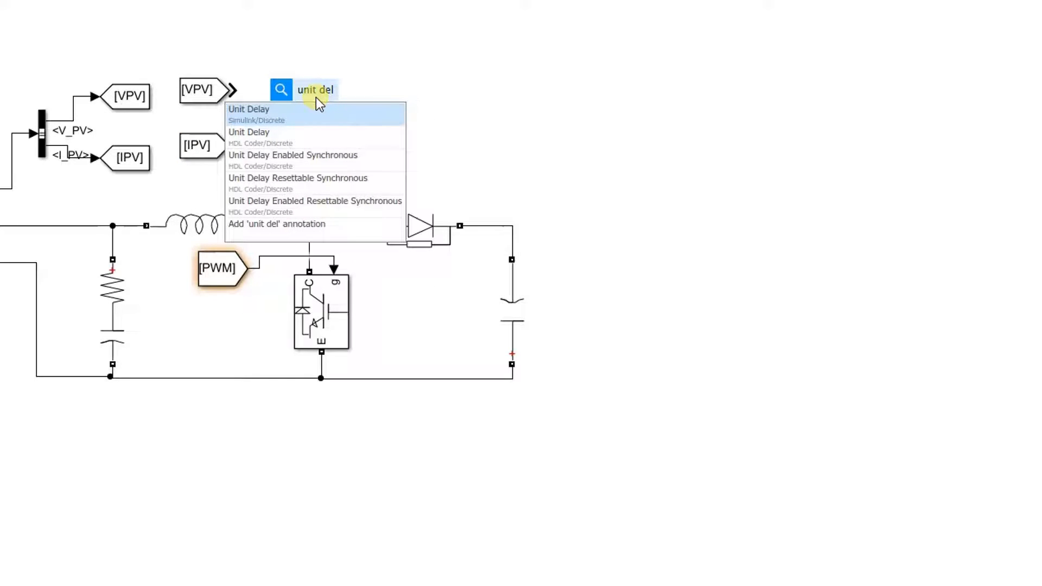
pyautogui.click(315, 109)
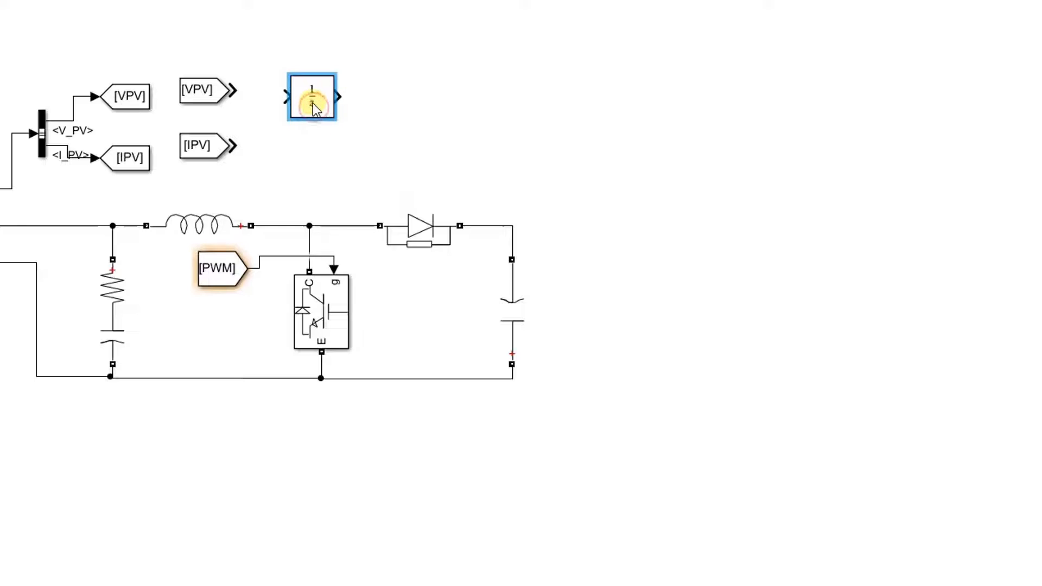
pyautogui.doubleClick(314, 105)
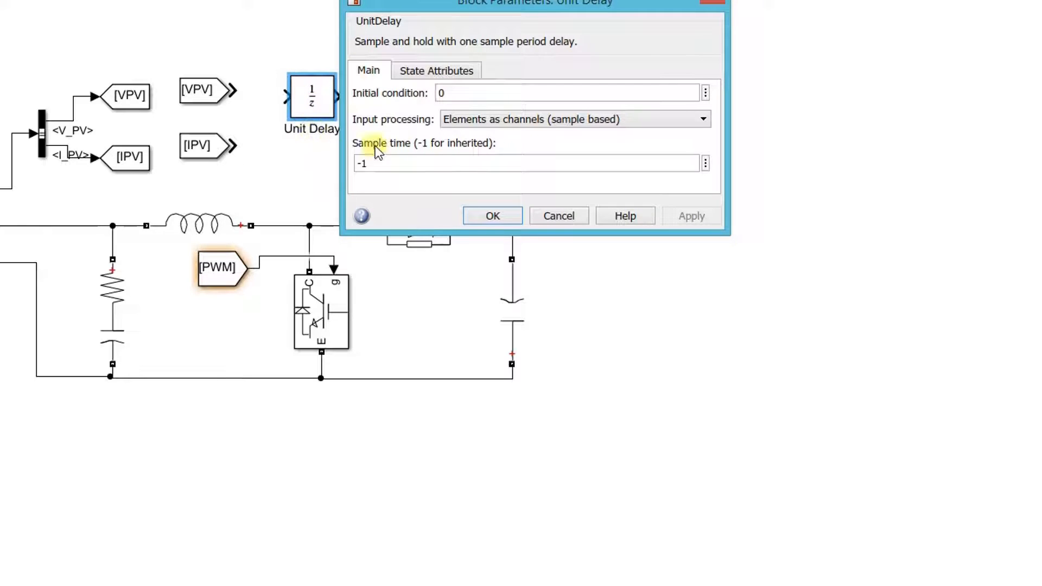
pyautogui.write('1')
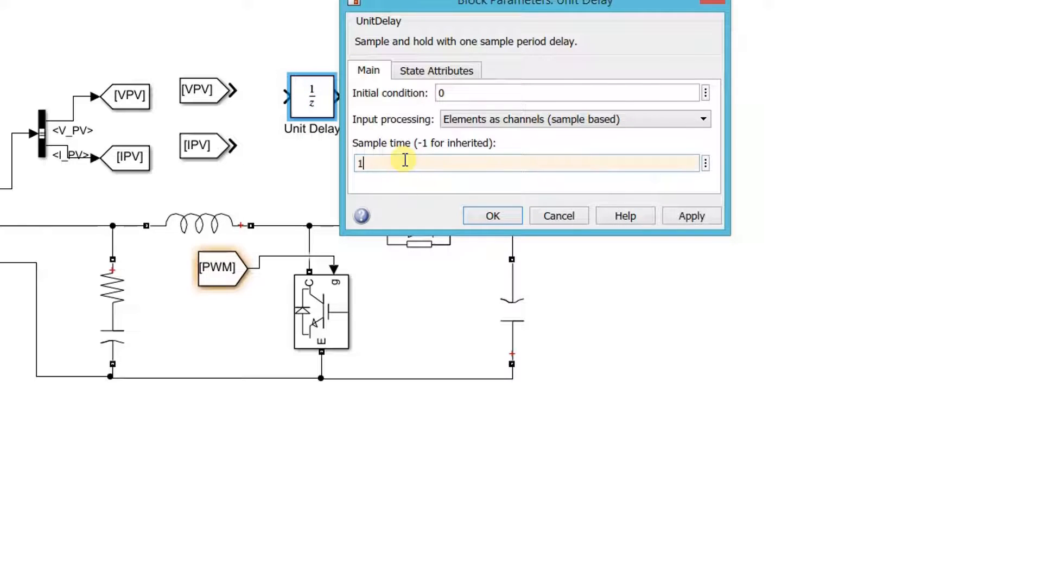
pyautogui.write('e-4')
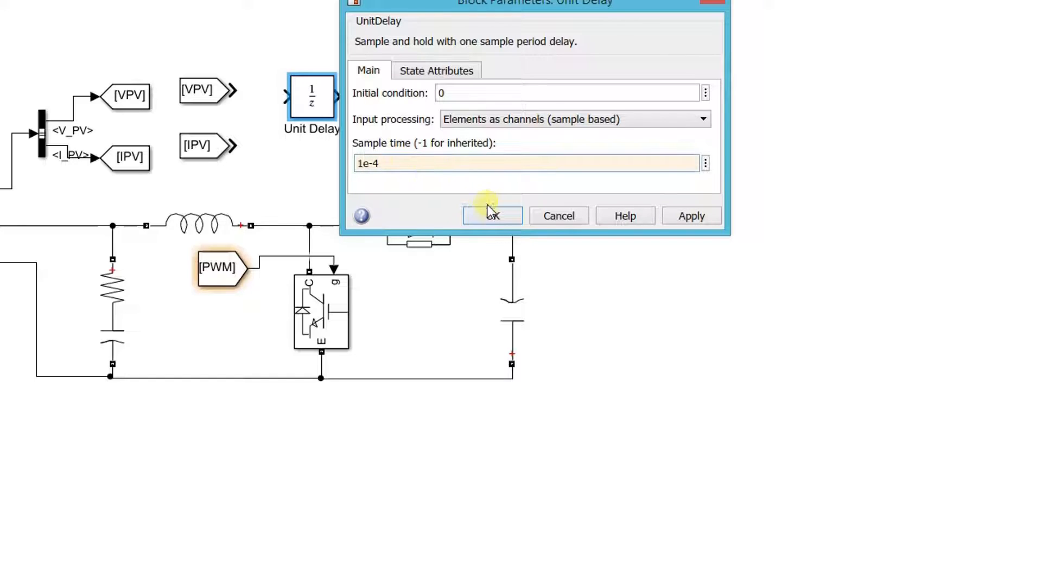
pyautogui.click(489, 211)
# Connect the VPV From block to the Unit Delay and duplicate the delay for the IPV From block, wiring it too.
pyautogui.moveTo(295, 117); pyautogui.dragTo(318, 147)
pyautogui.click(277, 93)
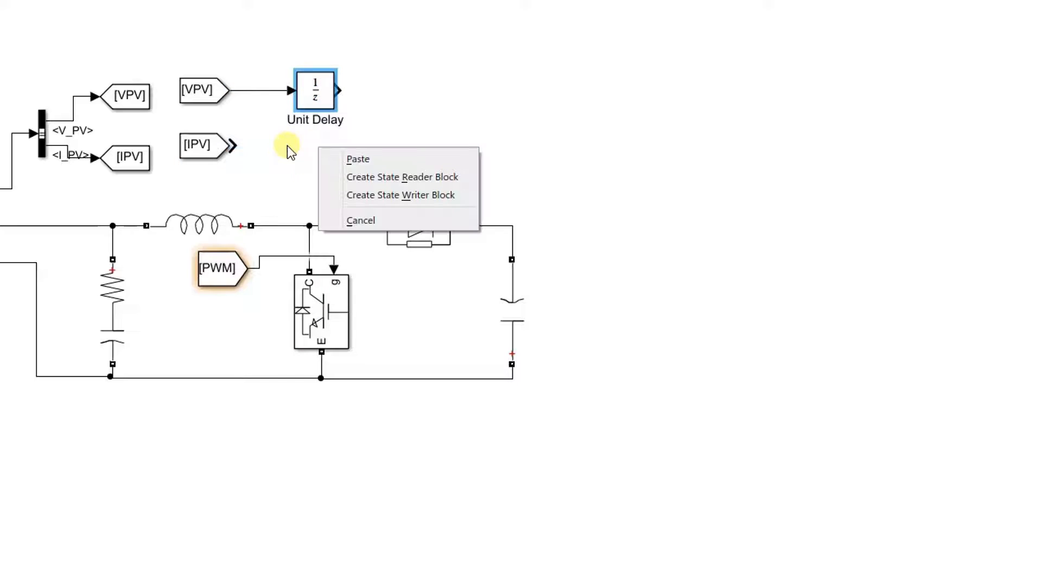
pyautogui.click(329, 158)
pyautogui.moveTo(242, 152); pyautogui.dragTo(294, 145)
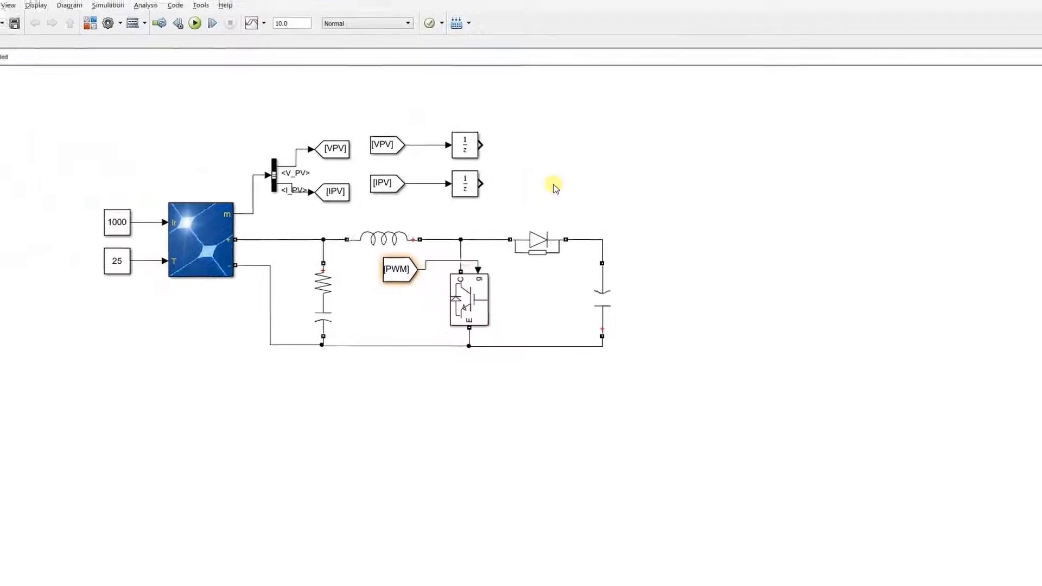
# Paste the RefGen MATLAB Function block beside the two unit delays and open its code in the editor.
pyautogui.hotkey('ctrl', 'v')
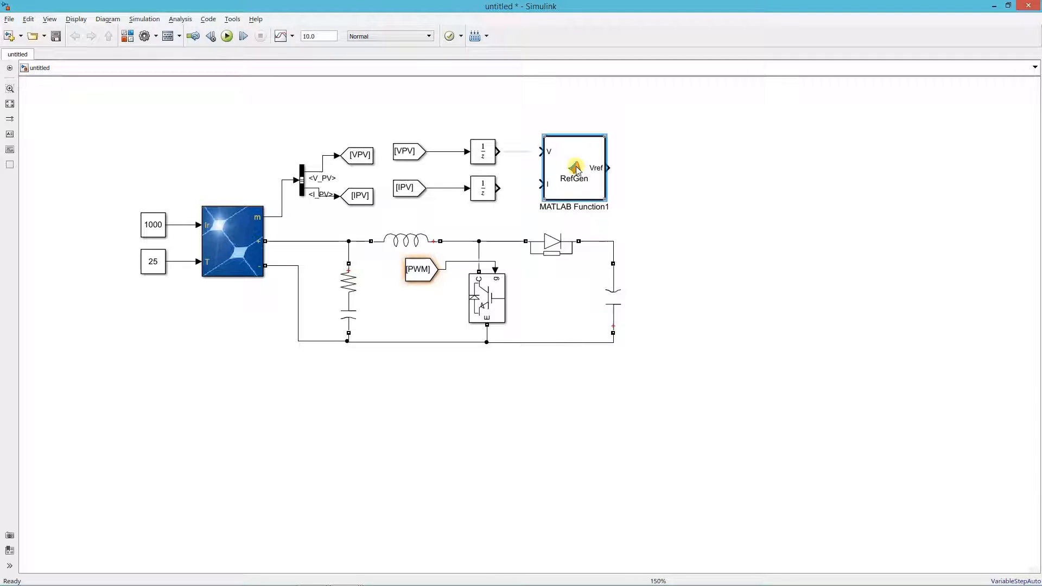
pyautogui.doubleClick(577, 169)
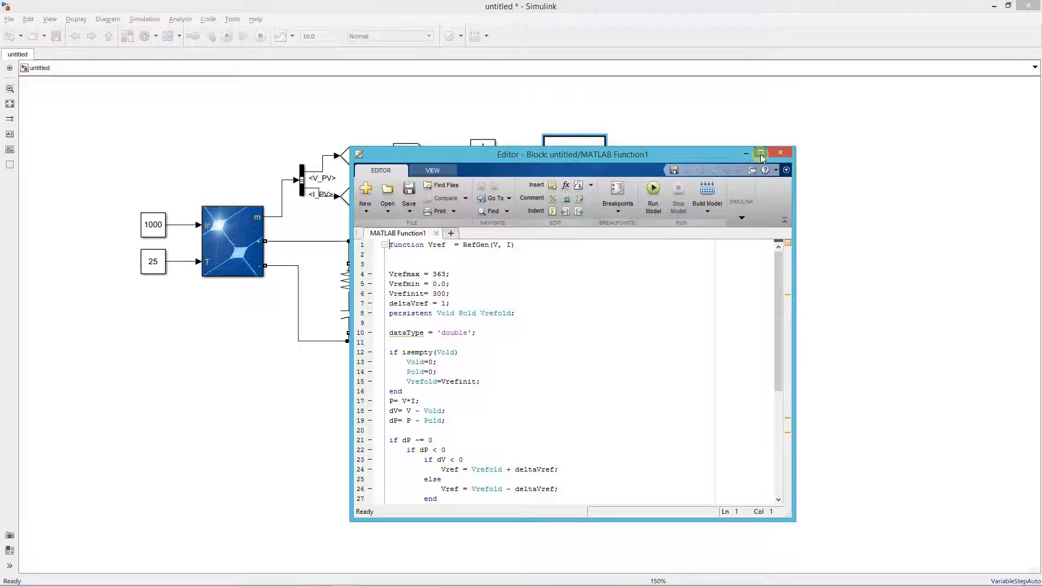
pyautogui.moveTo(643, 156); pyautogui.dragTo(675, 89)
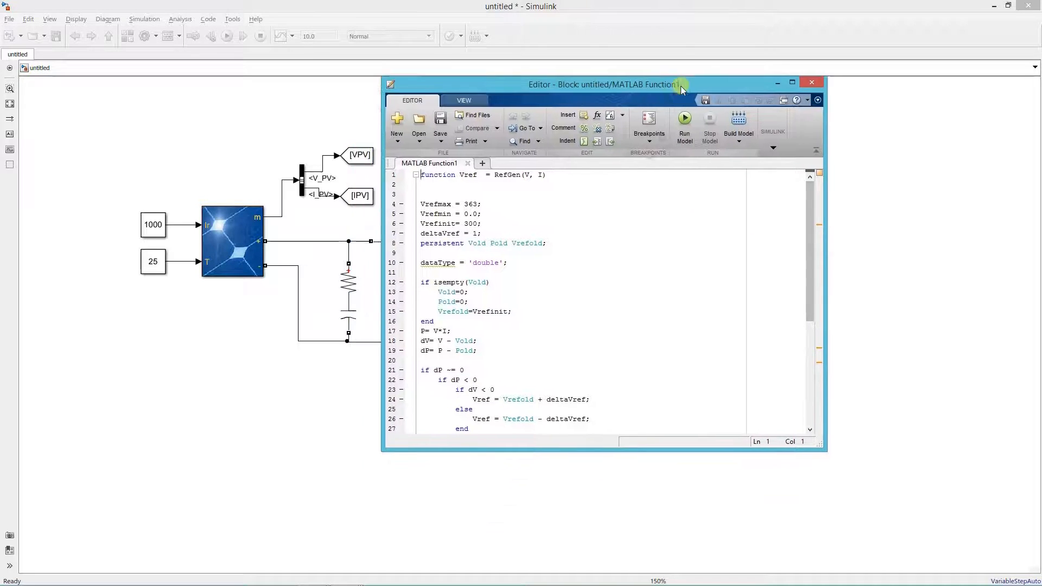
pyautogui.click(450, 200)
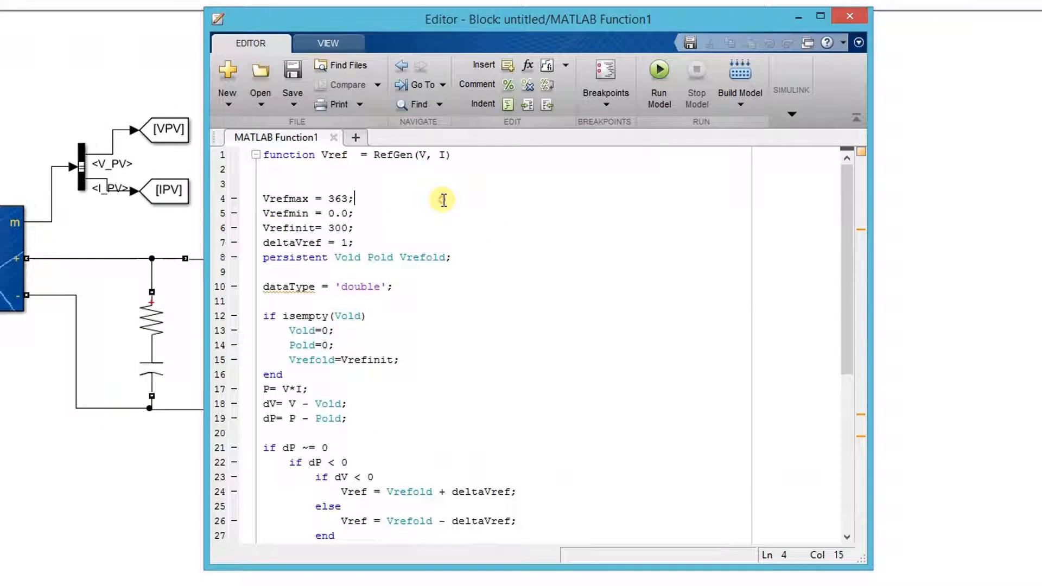
# Review the RefGen function code from the Vref parameter definitions through the final Vrefold, Vold and Pold assignments.
pyautogui.scroll(-1, 443, 212)
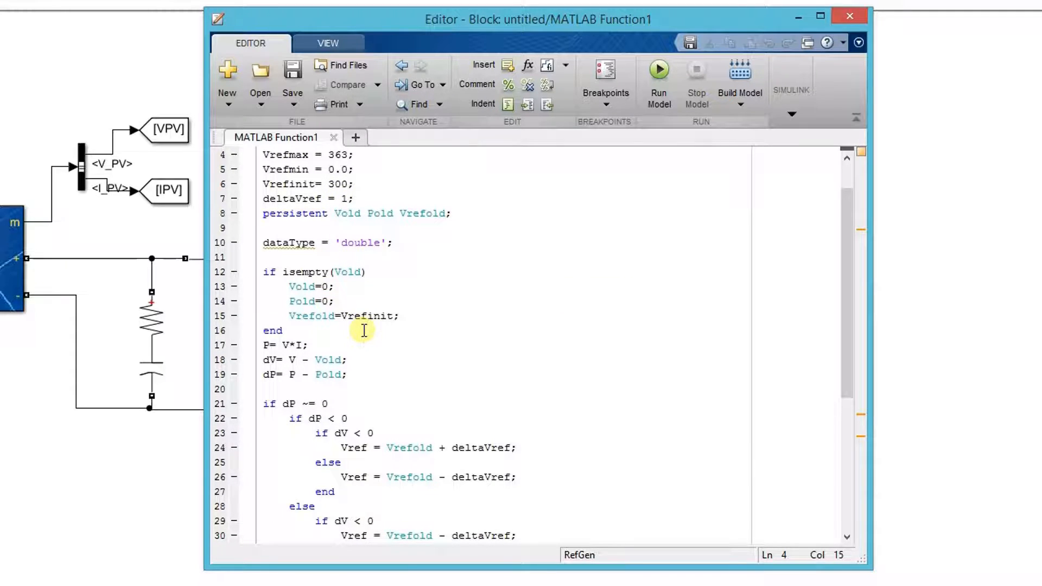
pyautogui.scroll(-1, 364, 331)
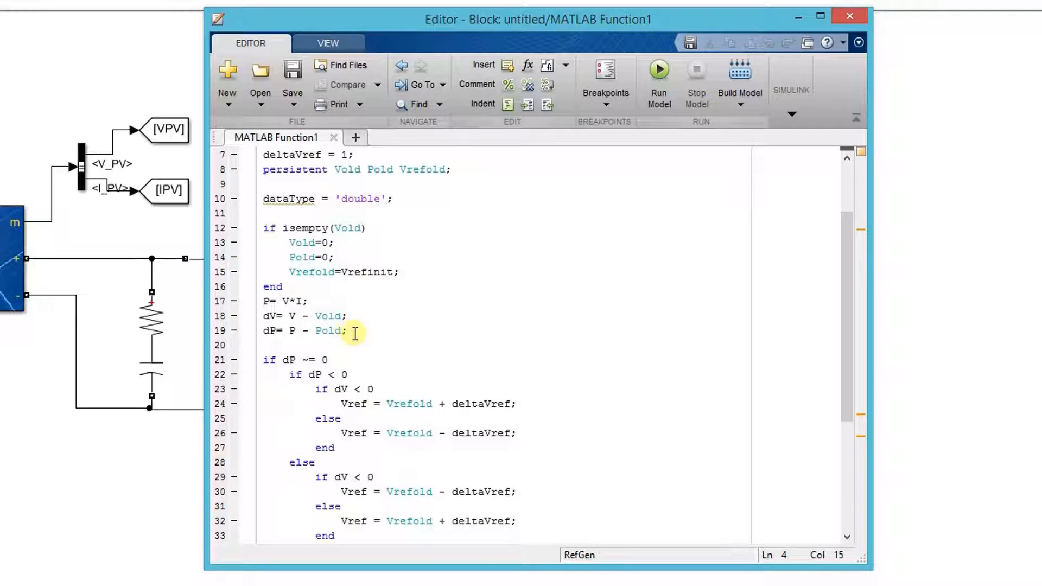
pyautogui.scroll(-1, 361, 339)
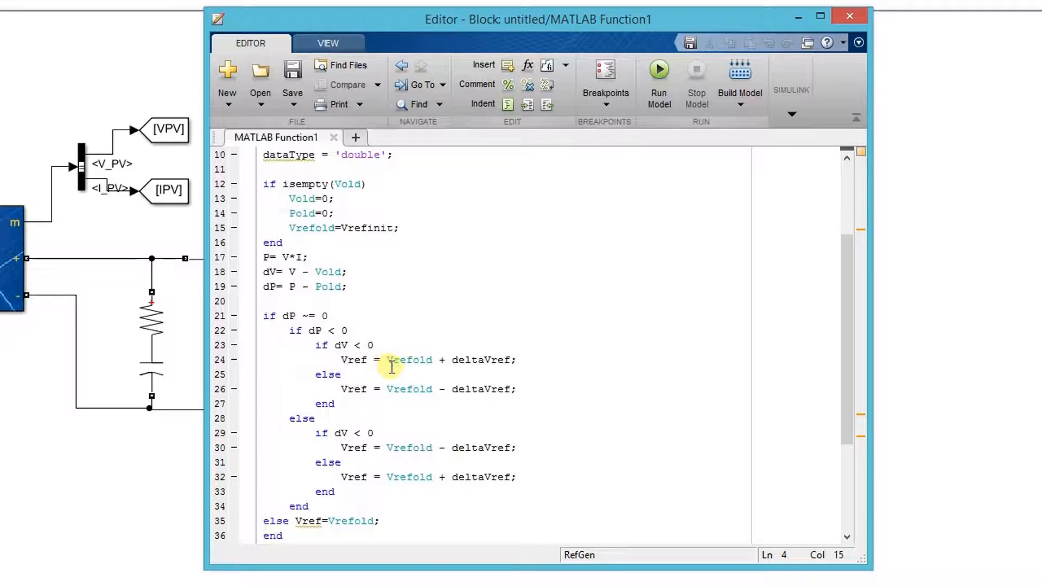
pyautogui.scroll(-1, 392, 368)
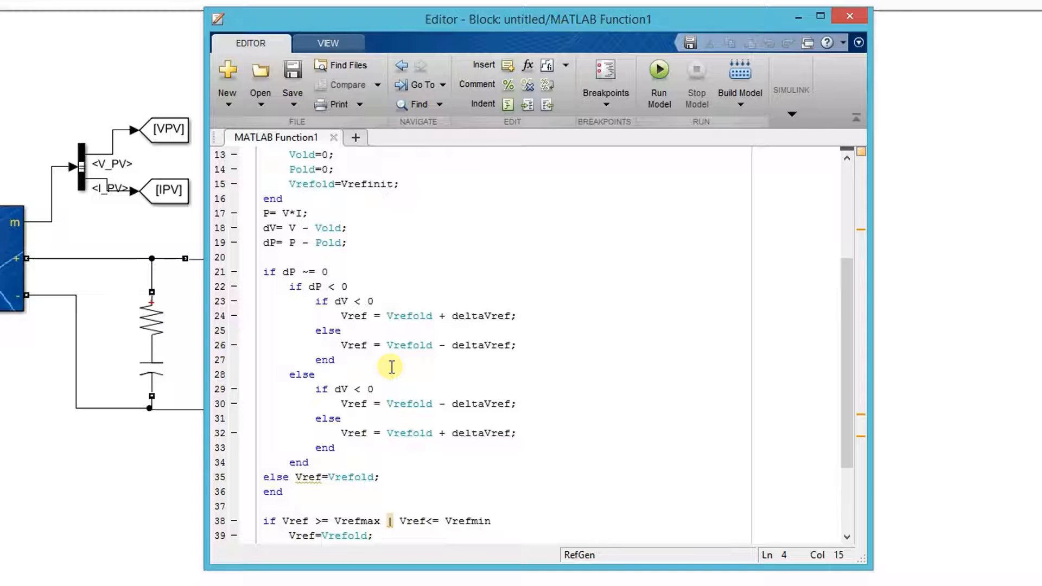
pyautogui.scroll(-1, 392, 367)
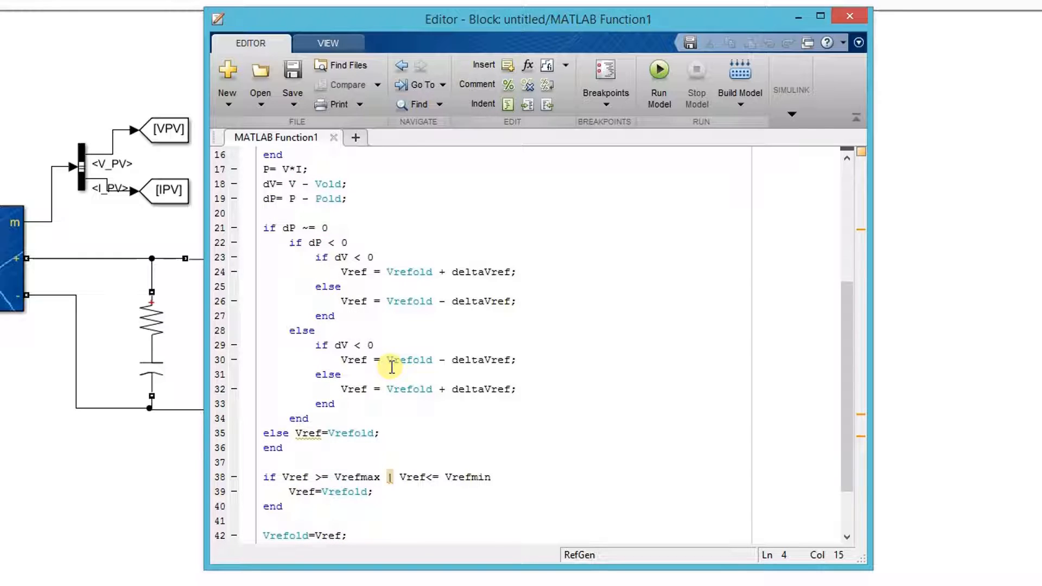
pyautogui.scroll(-2, 392, 368)
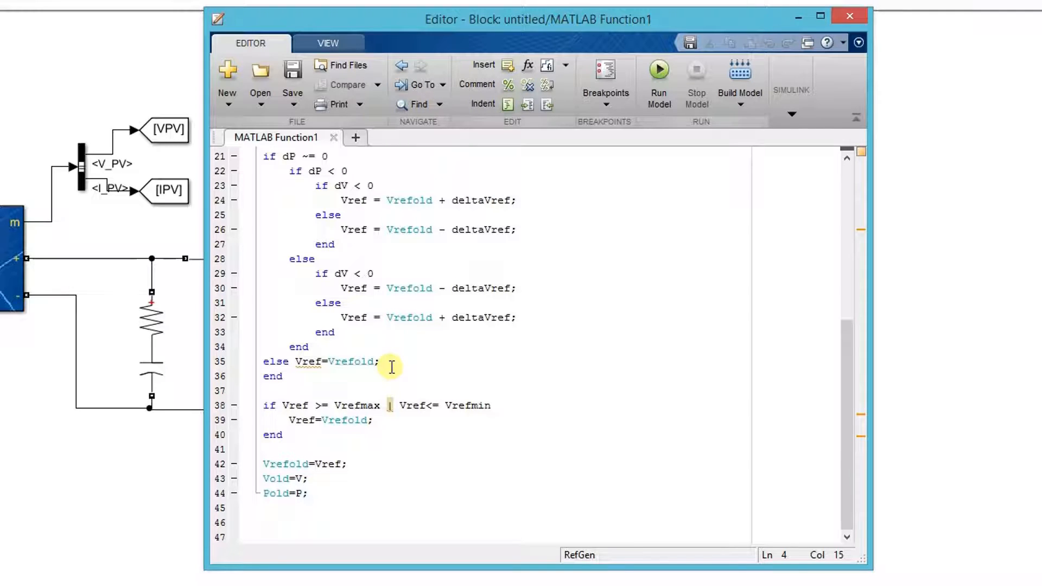
pyautogui.scroll(1, 392, 367)
pyautogui.scroll(6, 392, 368)
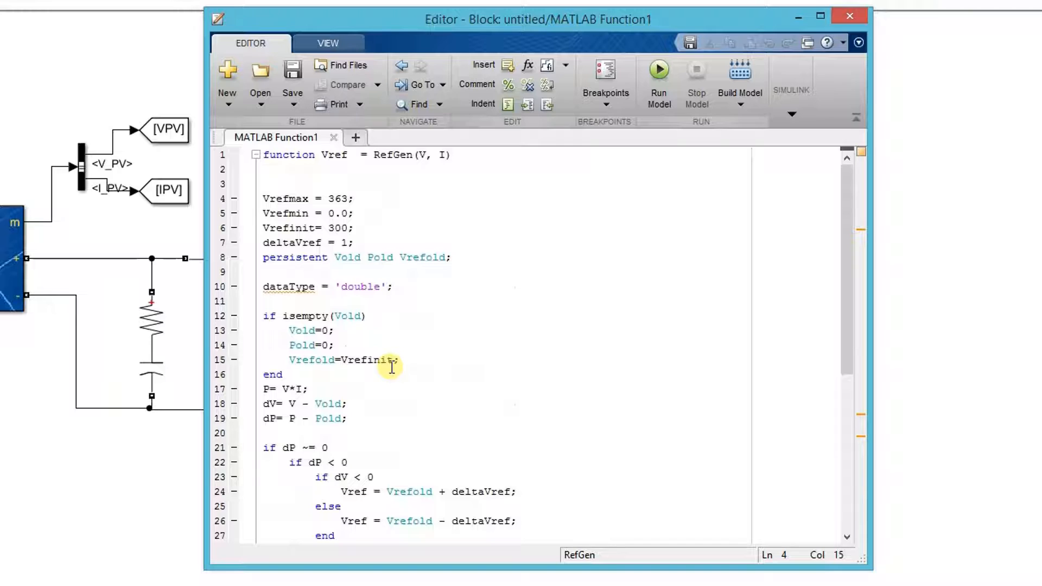
# Close the function code and connect the VPV and IPV unit delays to the V and I inputs of RefGen.
pyautogui.click(333, 141)
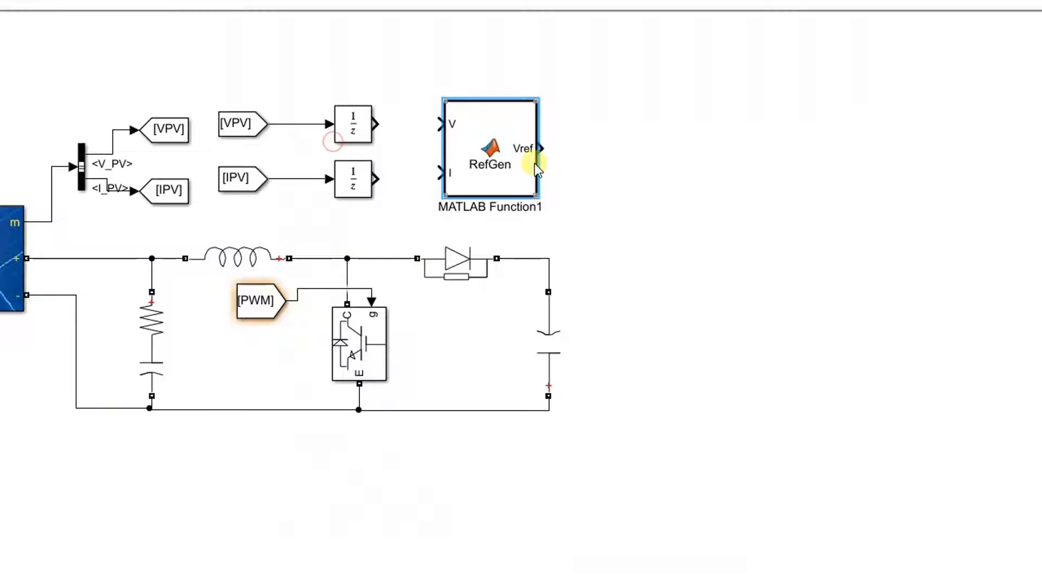
pyautogui.moveTo(375, 125); pyautogui.dragTo(437, 124)
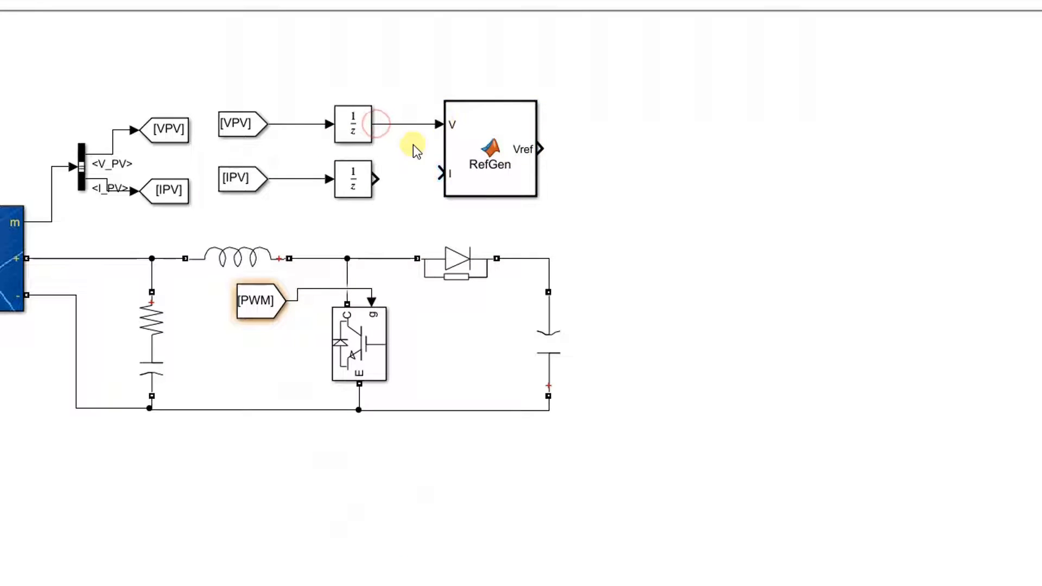
pyautogui.moveTo(379, 177); pyautogui.dragTo(441, 174)
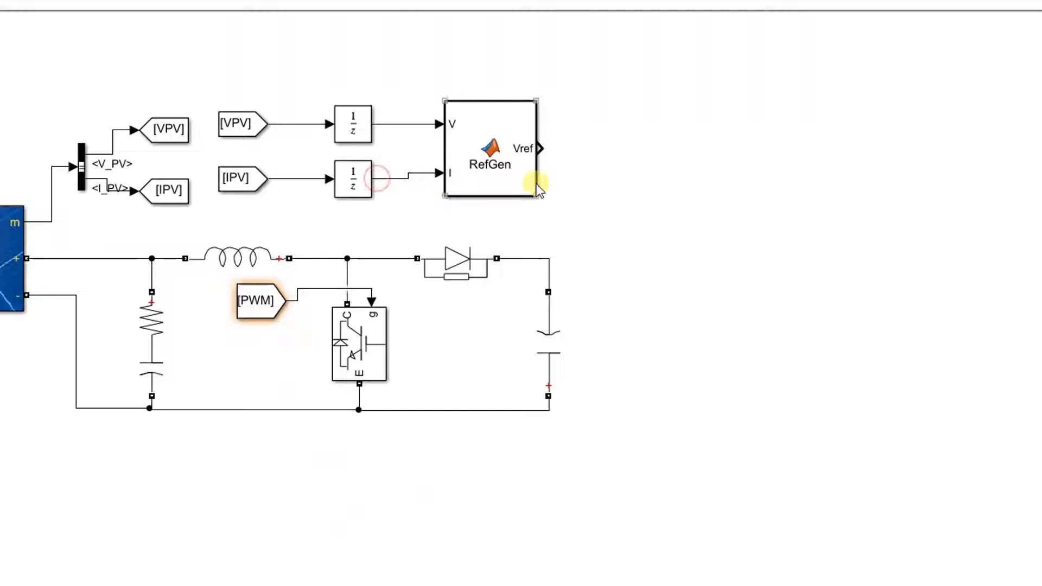
# Add a Simulink Sum block beside the RefGen block and set its list of signs to |-+.
pyautogui.doubleClick(663, 169)
pyautogui.write('sum')
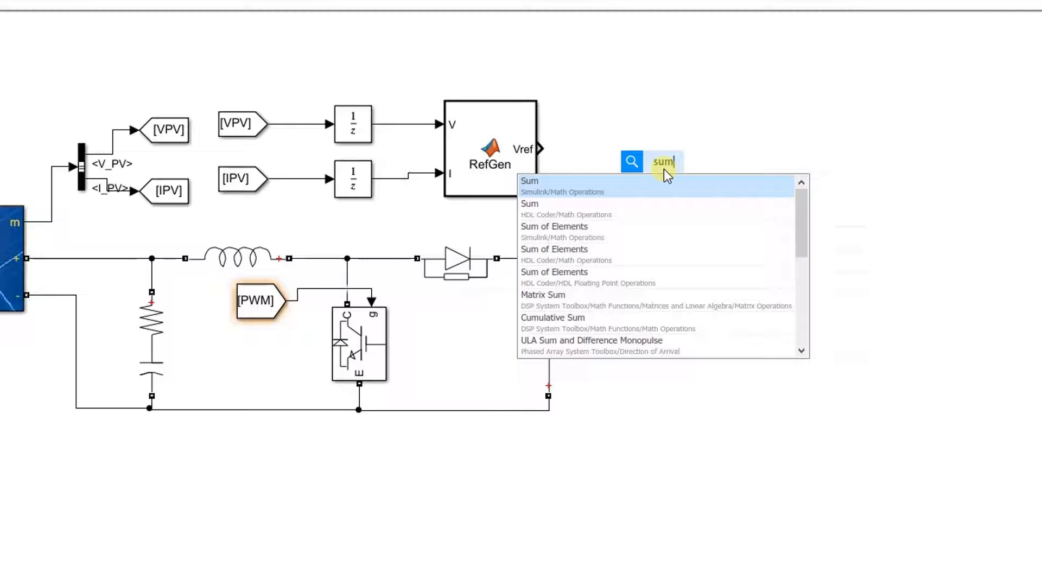
pyautogui.click(667, 175)
pyautogui.doubleClick(662, 167)
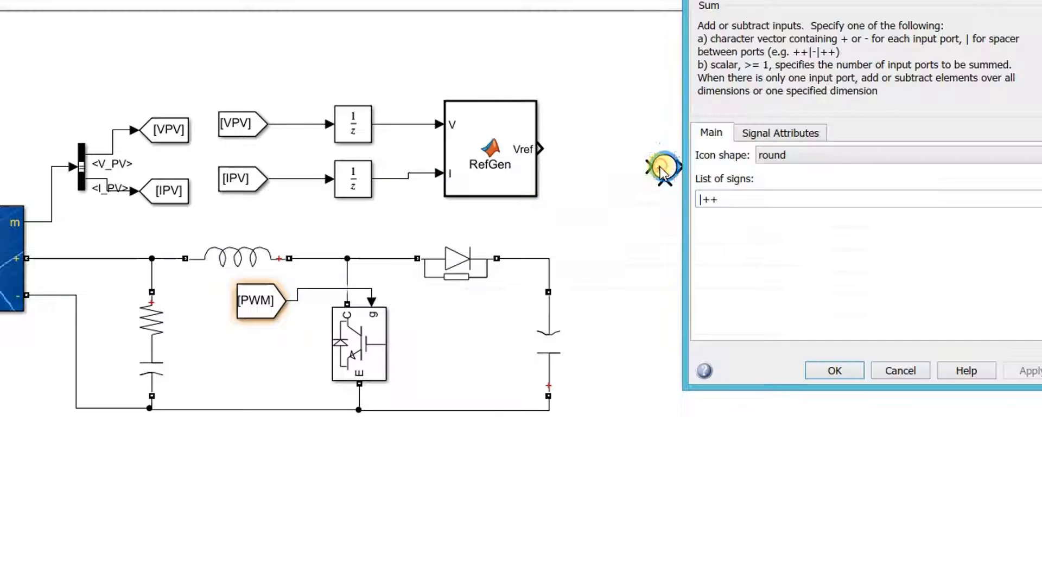
pyautogui.click(730, 196)
pyautogui.click(730, 196)
pyautogui.press('BackSpace')
pyautogui.press('BackSpace')
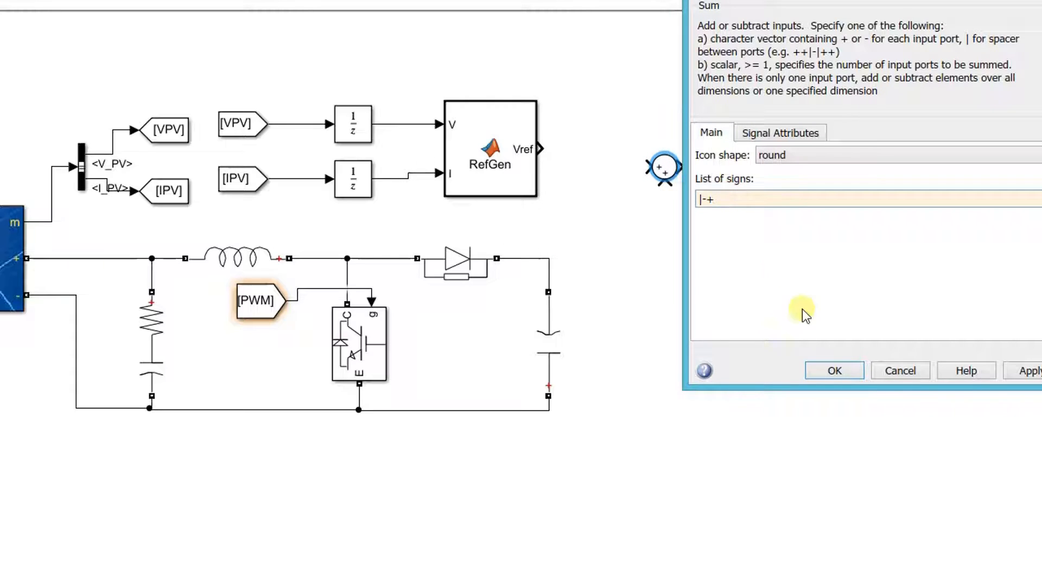
pyautogui.click(819, 373)
# Connect Vref to the Sum block's minus input and branch the delayed VPV signal into its plus input.
pyautogui.moveTo(645, 168); pyautogui.dragTo(543, 144)
pyautogui.click(660, 165)
pyautogui.moveTo(653, 156)
pyautogui.mouseDown()
pyautogui.moveTo(617, 144)
pyautogui.moveTo(658, 151)
pyautogui.moveTo(608, 150)
pyautogui.moveTo(582, 182)
pyautogui.moveTo(398, 132)
pyautogui.moveTo(402, 125)
pyautogui.mouseUp()
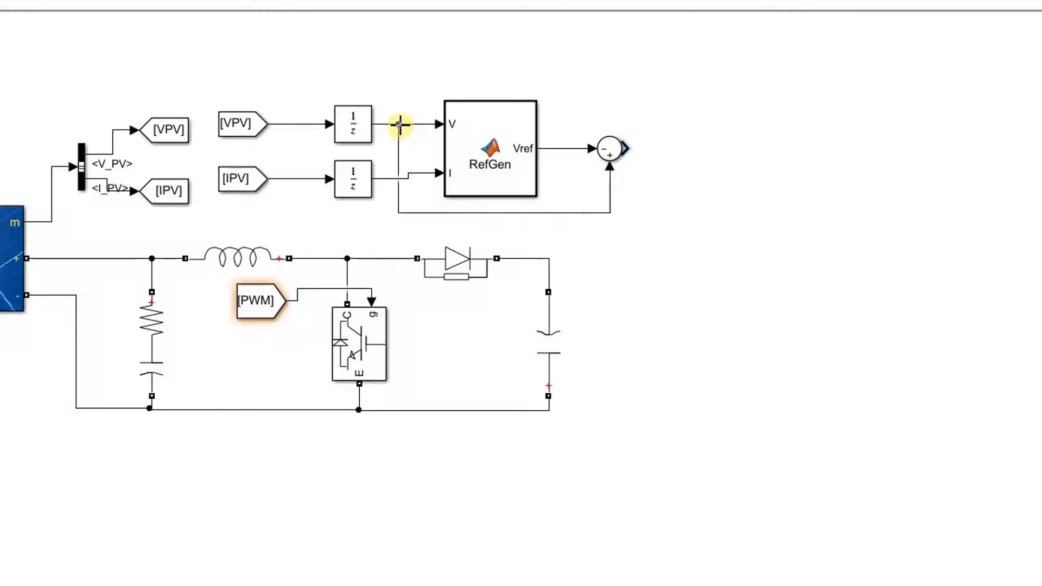
# Add a PID Controller block after the Sum block and connect the Sum output to it.
pyautogui.click(669, 159)
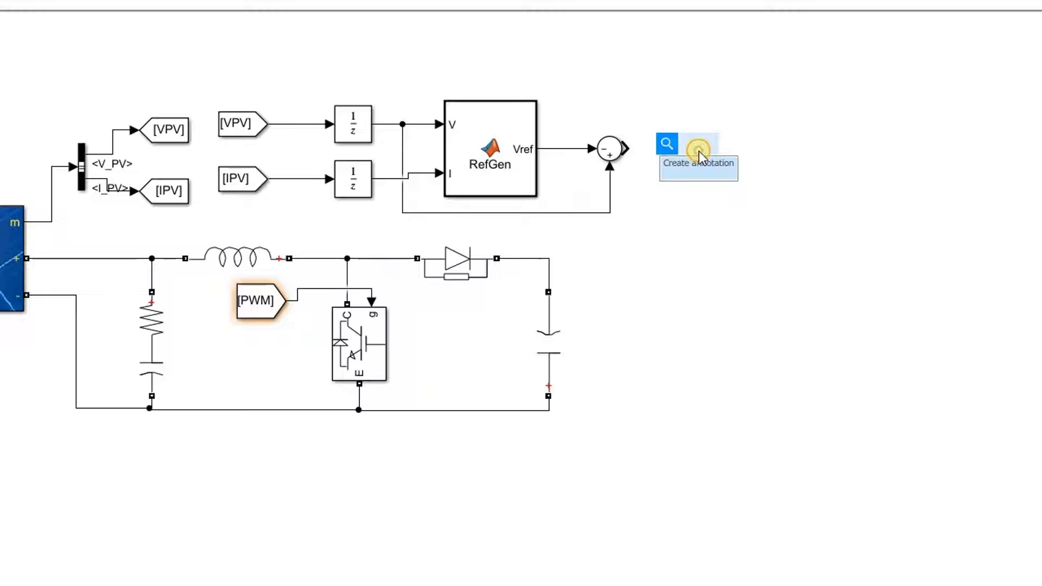
pyautogui.write('pid')
pyautogui.click(704, 163)
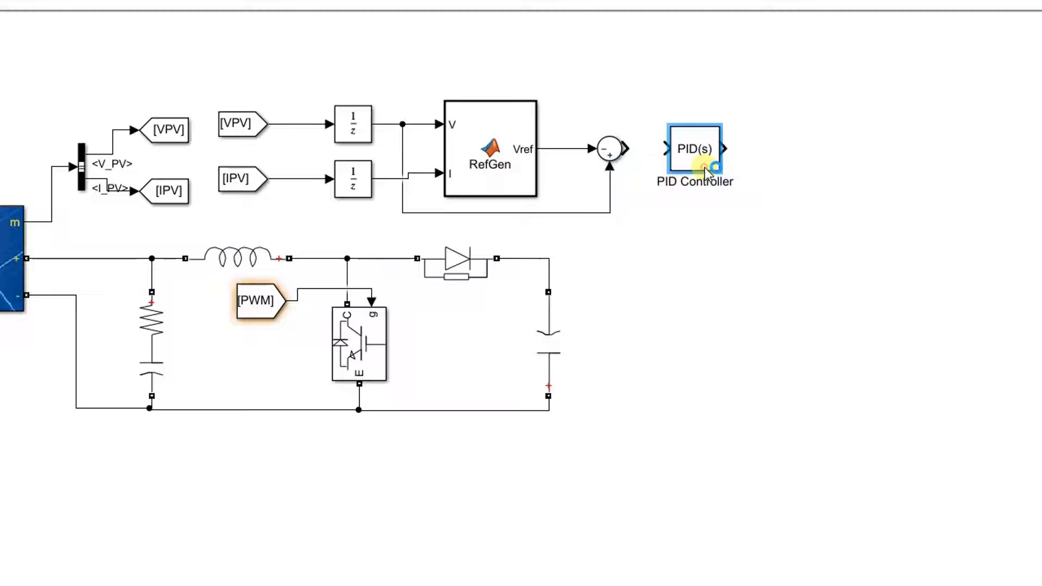
pyautogui.moveTo(628, 144); pyautogui.dragTo(667, 148)
pyautogui.click(690, 154)
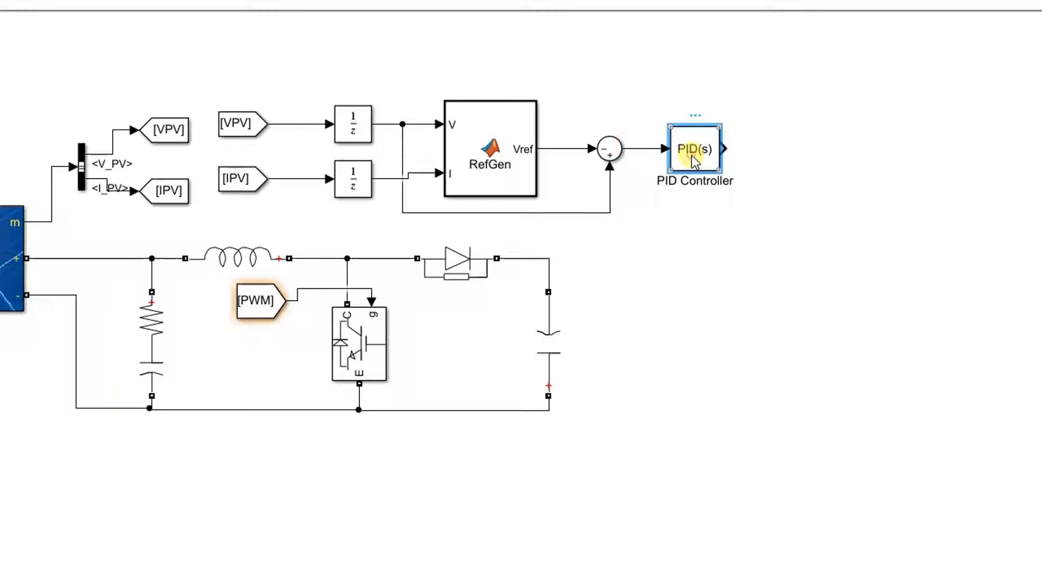
# Change the PID Controller to type PI with a proportional gain of 0.005 and an integral gain of 0.001.
pyautogui.doubleClick(695, 157)
pyautogui.click(252, 9)
pyautogui.click(245, 25)
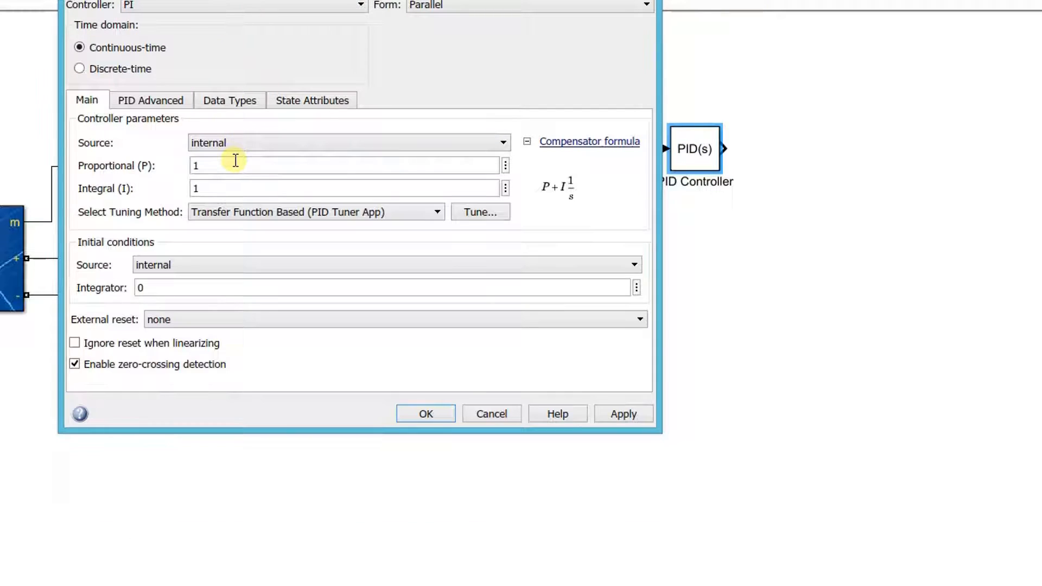
pyautogui.write('0.00')
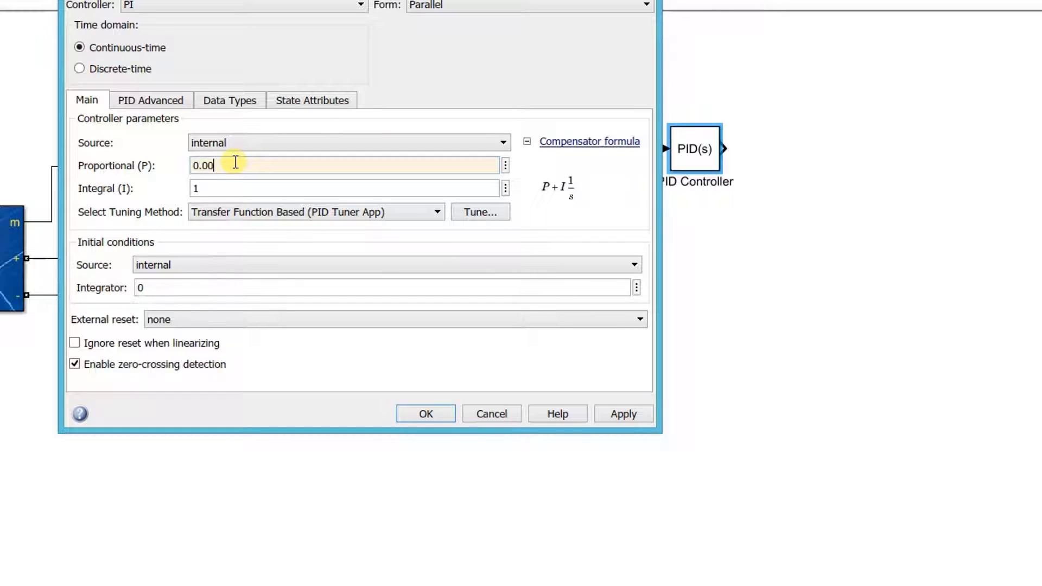
pyautogui.doubleClick(237, 189)
pyautogui.write('0.001')
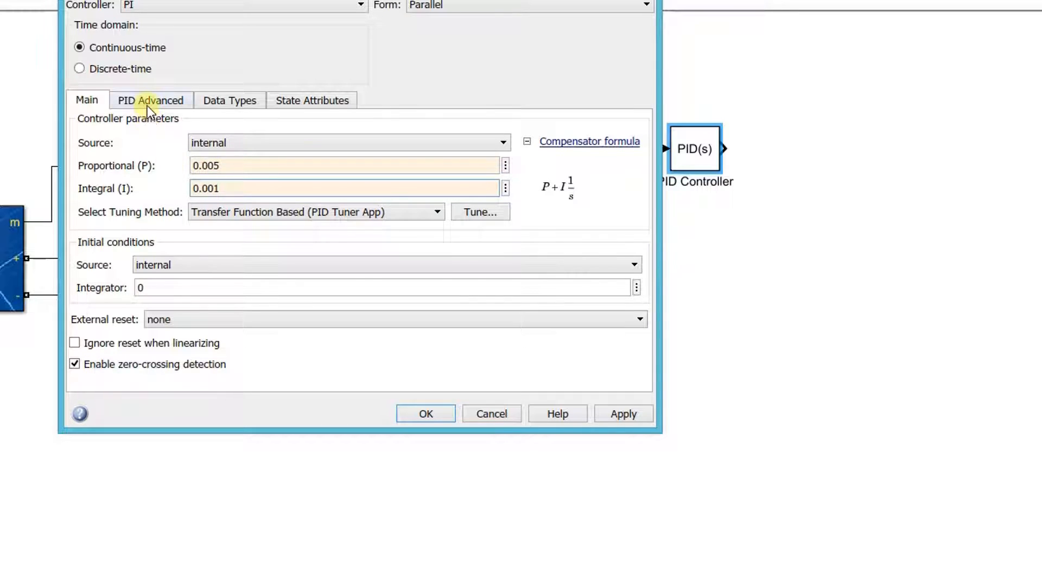
# Limit the PI controller's output to an upper saturation limit of 0.95 and a lower limit of 0.
pyautogui.click(147, 104)
pyautogui.click(132, 139)
pyautogui.doubleClick(128, 179)
pyautogui.write('0.95')
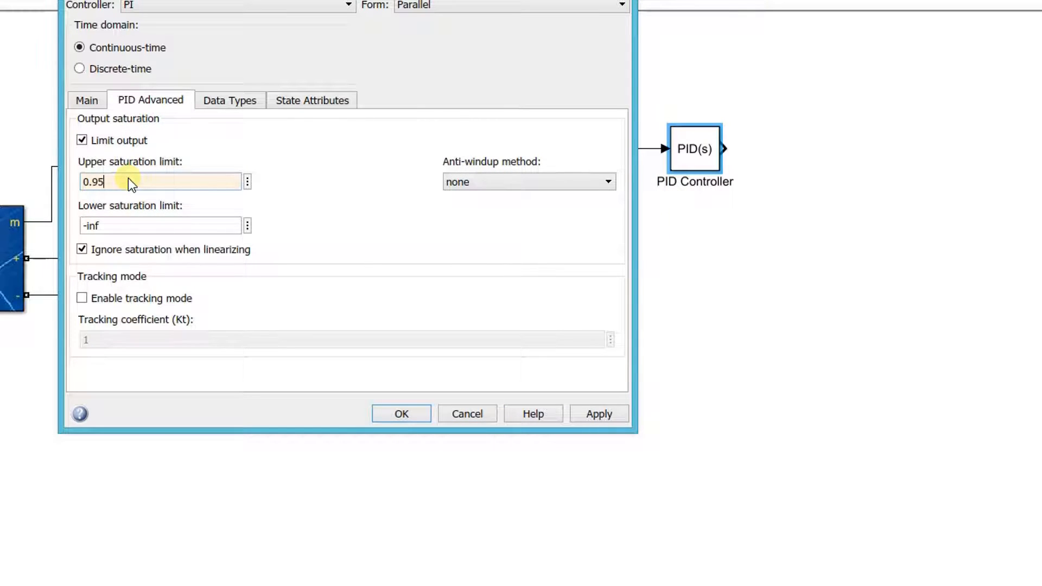
pyautogui.doubleClick(132, 221)
pyautogui.write('0')
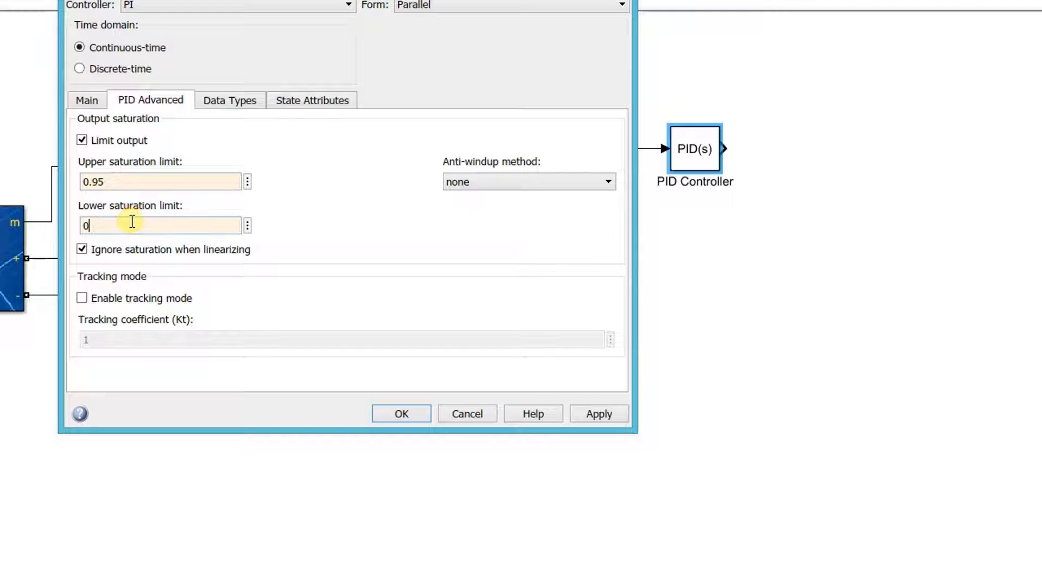
pyautogui.click(400, 415)
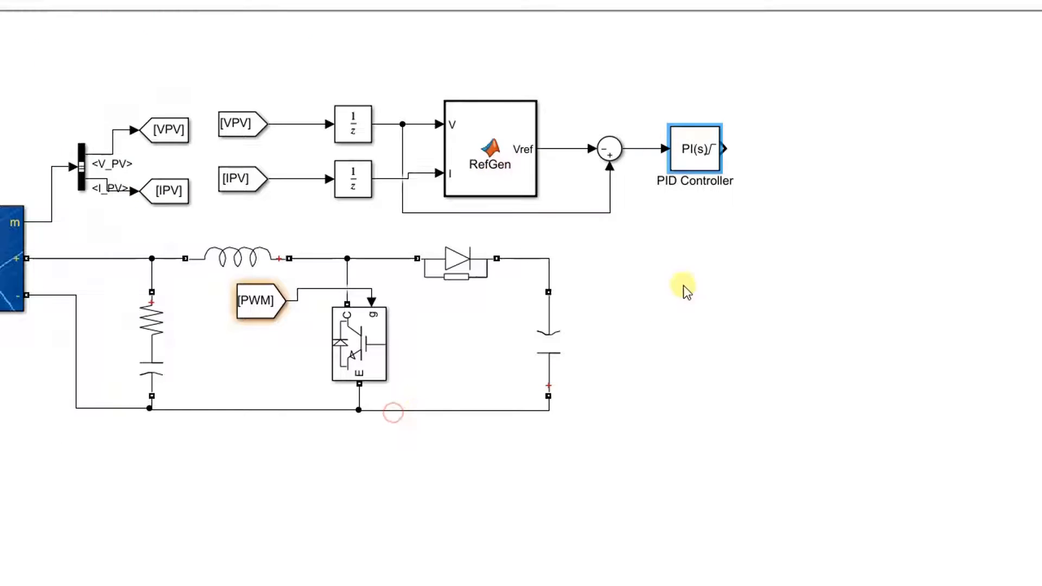
# Add a Simulink Relational Operator block after the PI controller and connect the controller output to its first input.
pyautogui.doubleClick(788, 236)
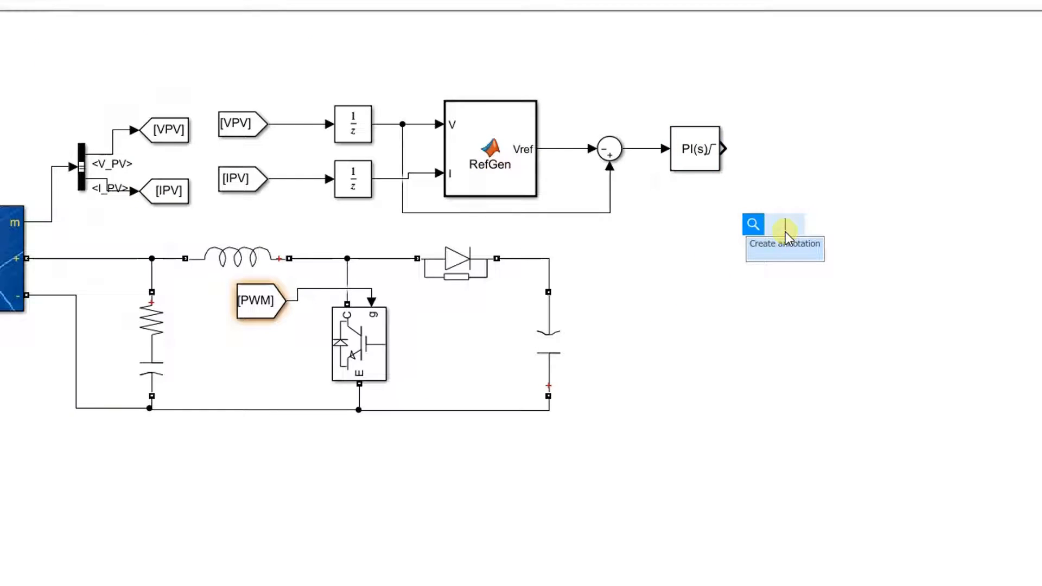
pyautogui.write('relational')
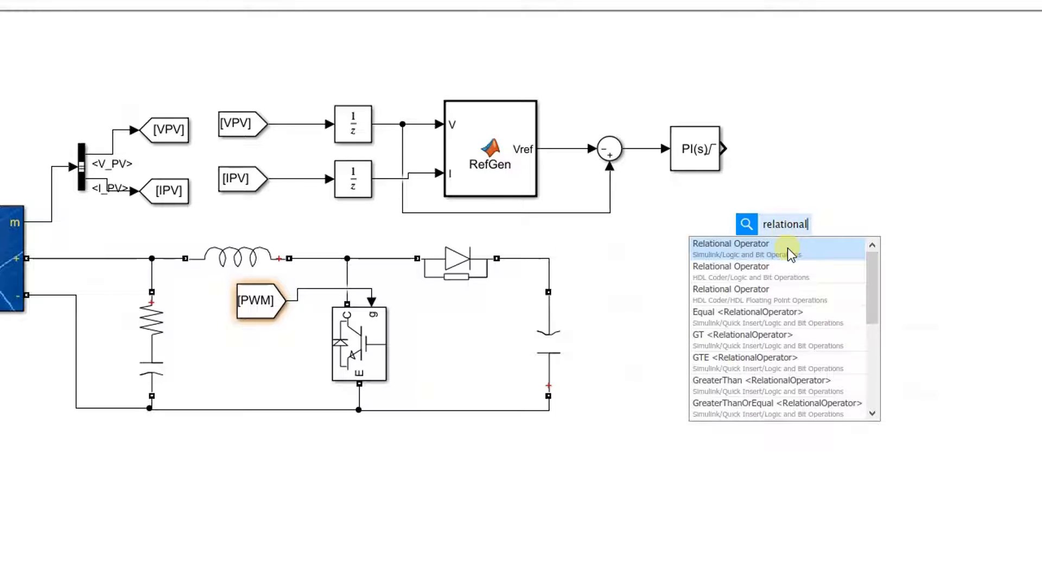
pyautogui.click(787, 249)
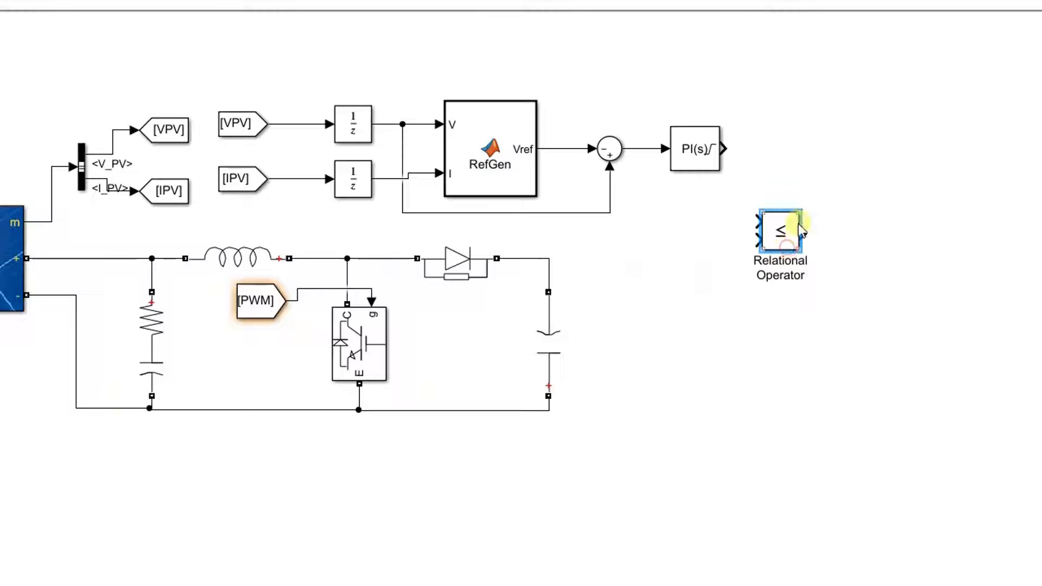
pyautogui.moveTo(787, 234); pyautogui.dragTo(788, 160)
pyautogui.click(743, 148)
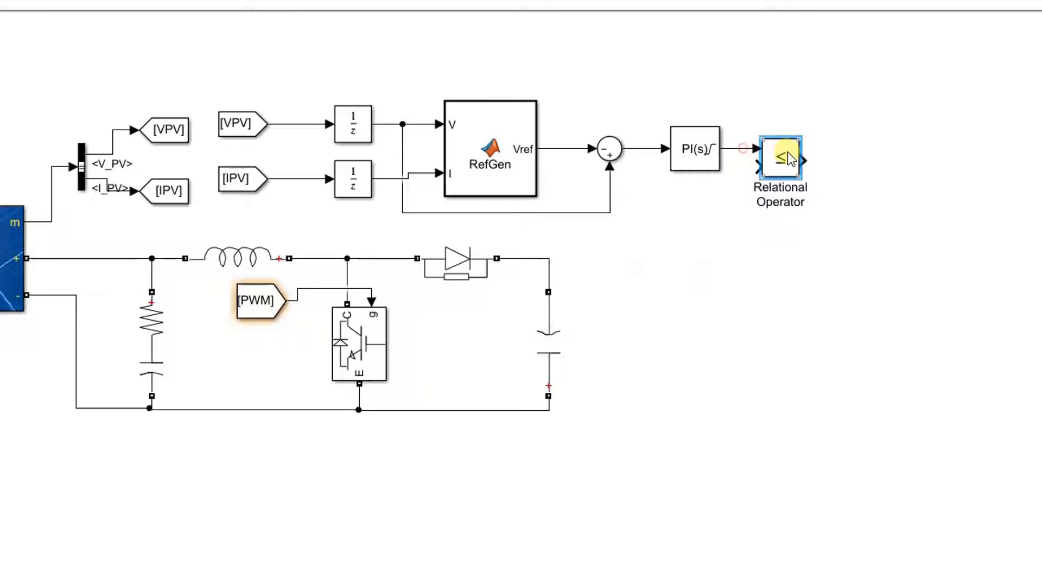
# Set the Relational Operator block's operator to >=.
pyautogui.doubleClick(790, 158)
pyautogui.click(630, 168)
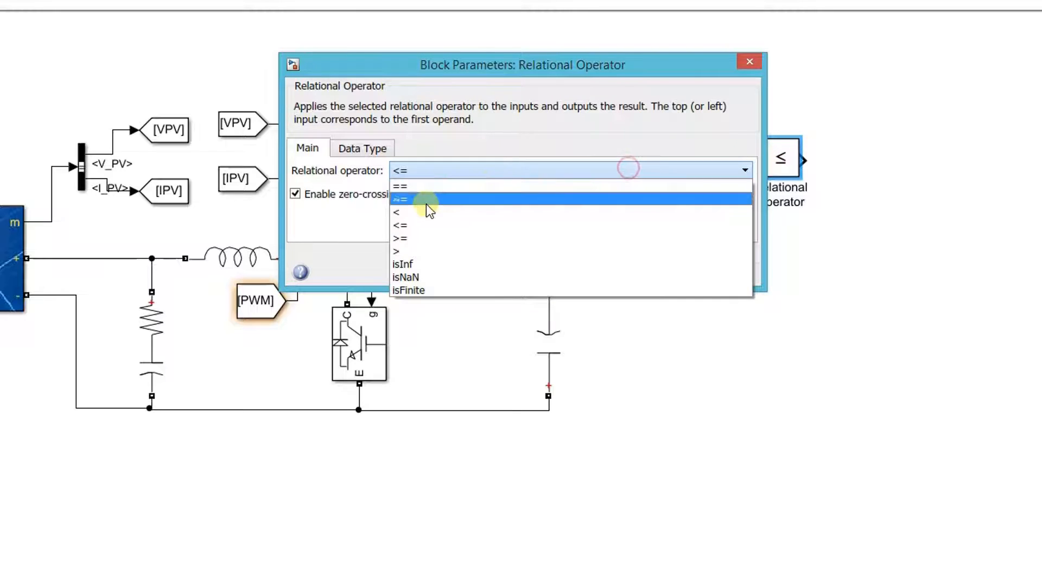
pyautogui.click(406, 238)
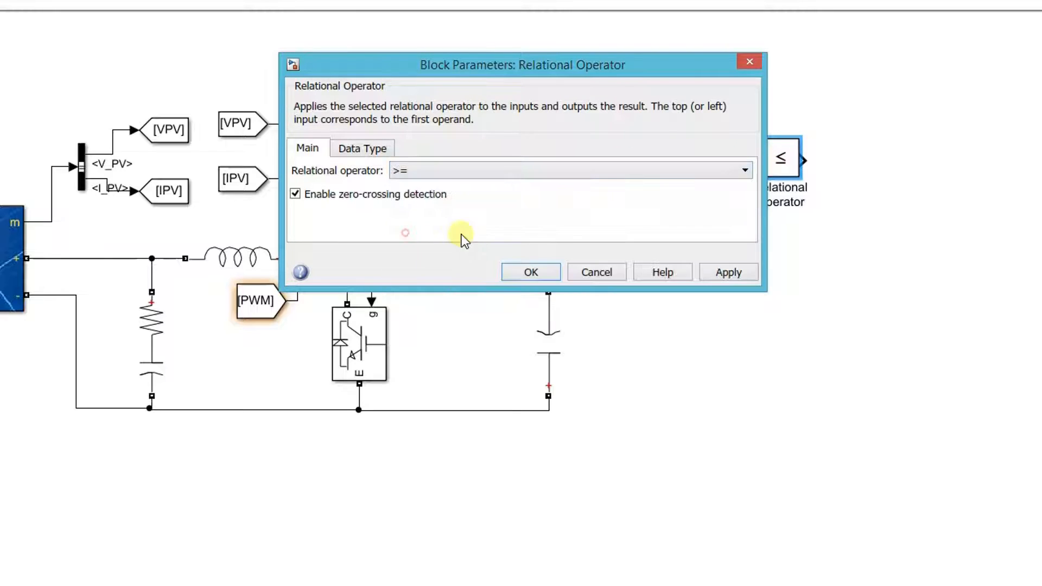
pyautogui.click(537, 269)
# Add a Goto block at the Relational Operator's output and set its tag to PWM.
pyautogui.click(846, 167)
pyautogui.write('goto')
pyautogui.click(846, 184)
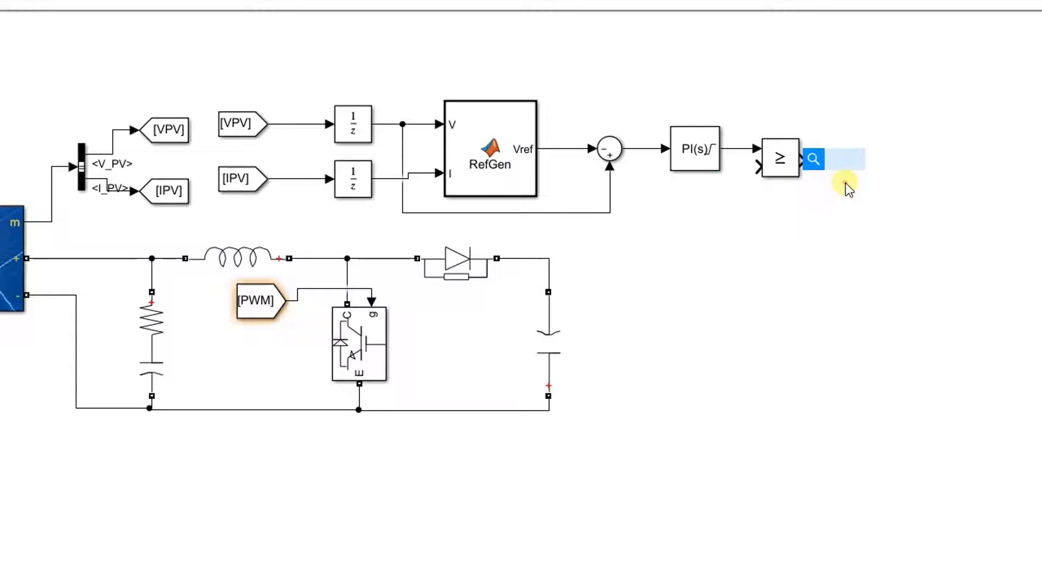
pyautogui.doubleClick(860, 163)
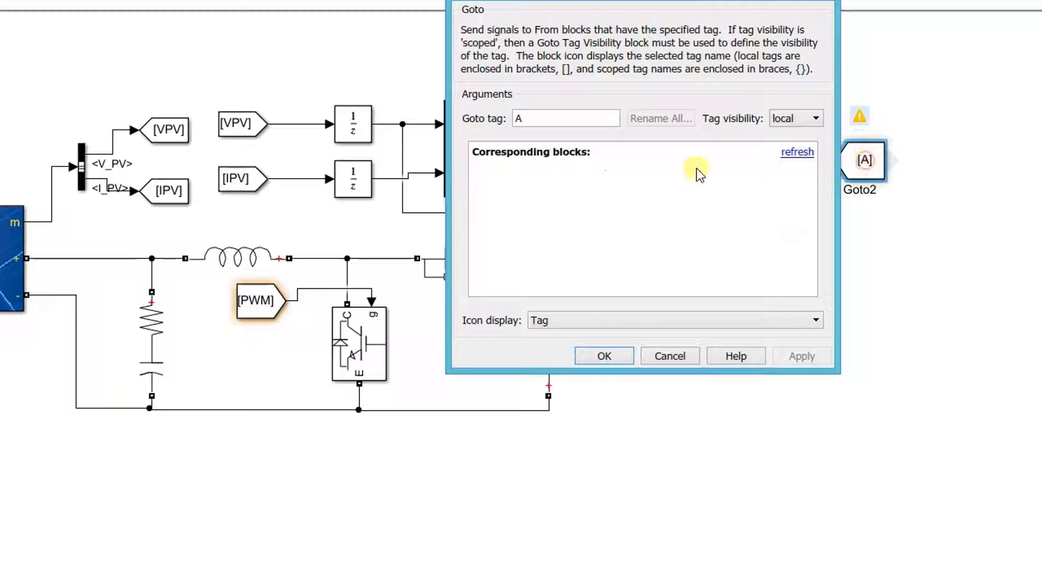
pyautogui.write('PWM')
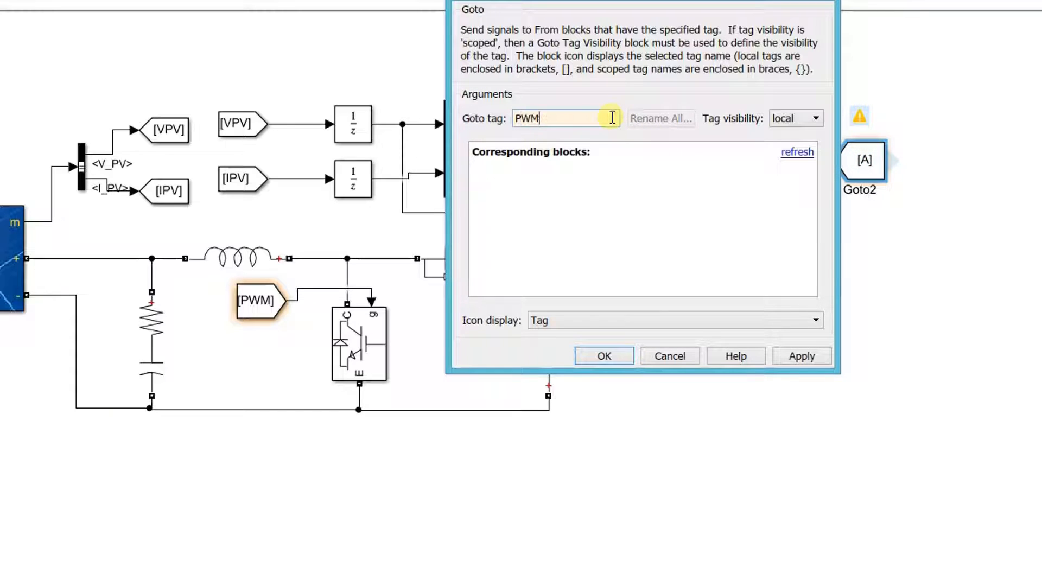
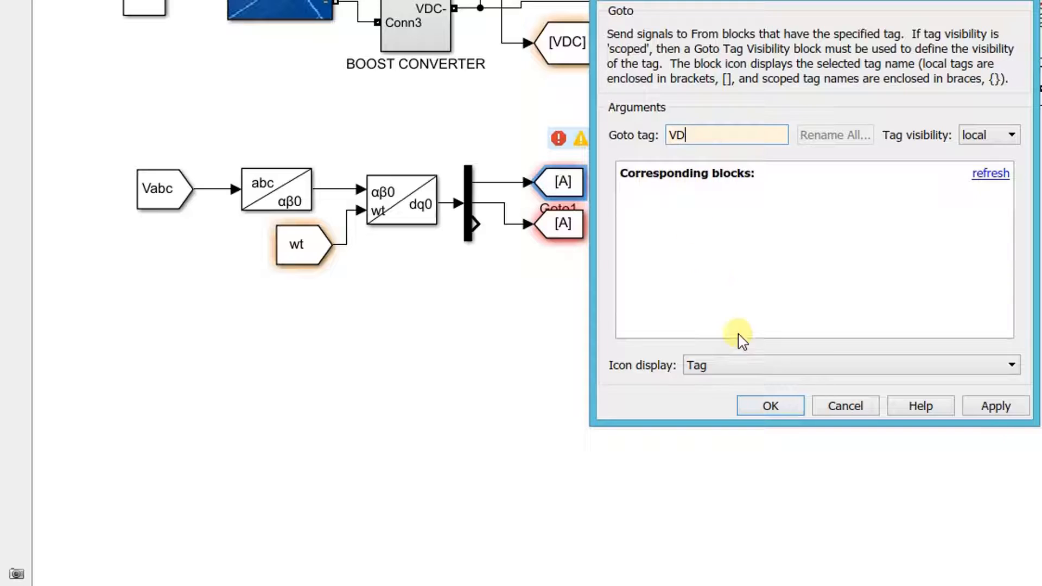
# Apply the VD tag to the upper Goto block and set the lower Goto block's tag to VQ.
pyautogui.click(771, 406)
pyautogui.doubleClick(560, 225)
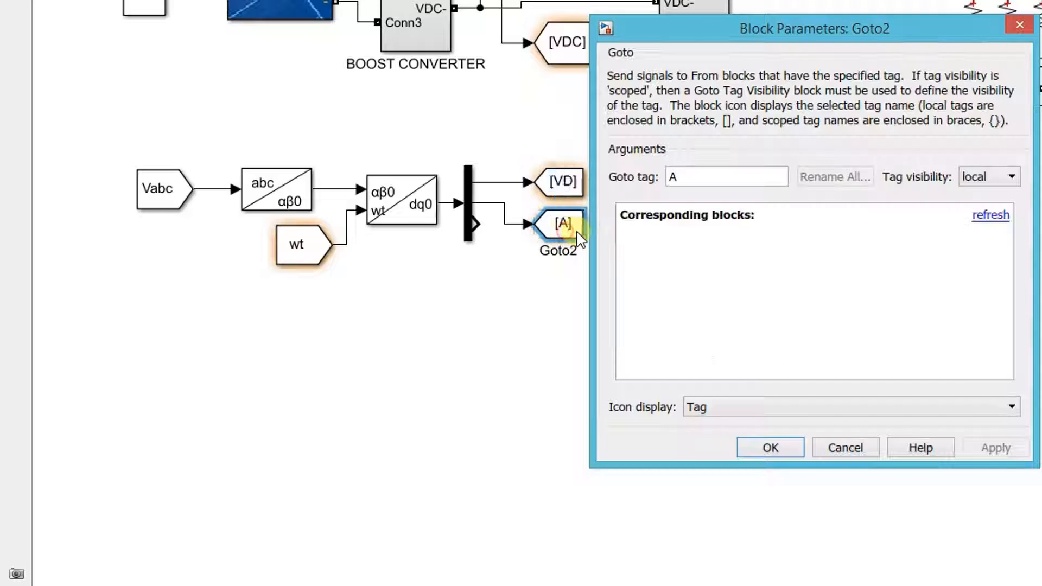
pyautogui.write('VQ')
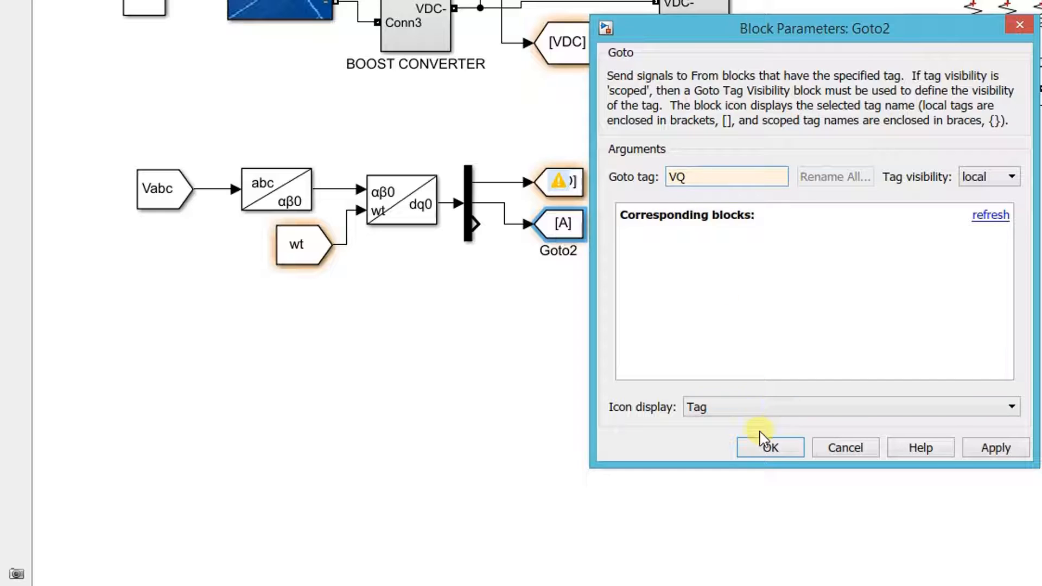
pyautogui.click(766, 447)
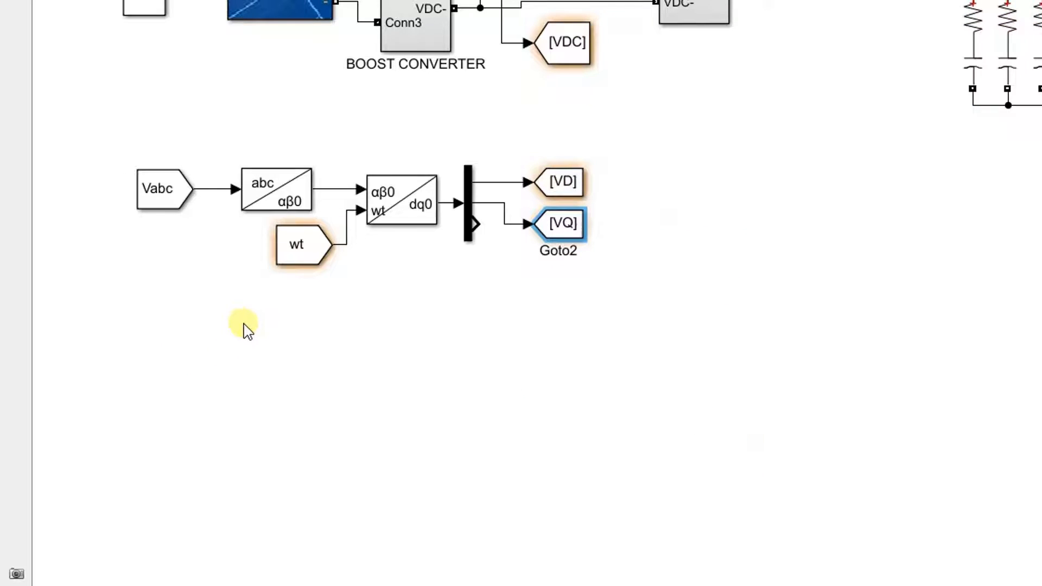
# Add an abc to dq0 transformation block below the voltage row, aligned under the abc to αβ0 block.
pyautogui.doubleClick(245, 326)
pyautogui.write('abc')
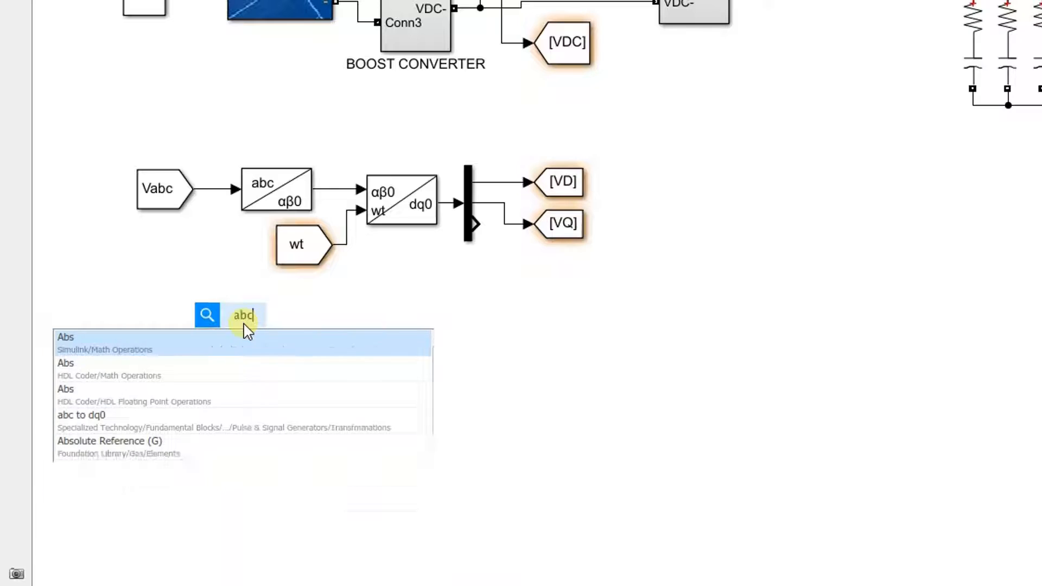
pyautogui.write(' to d')
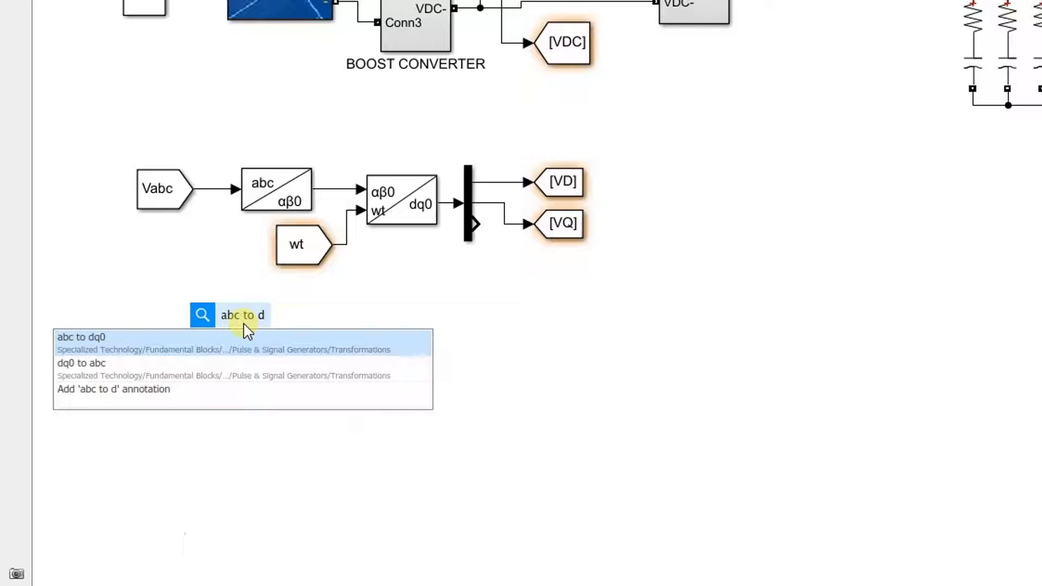
pyautogui.click(245, 337)
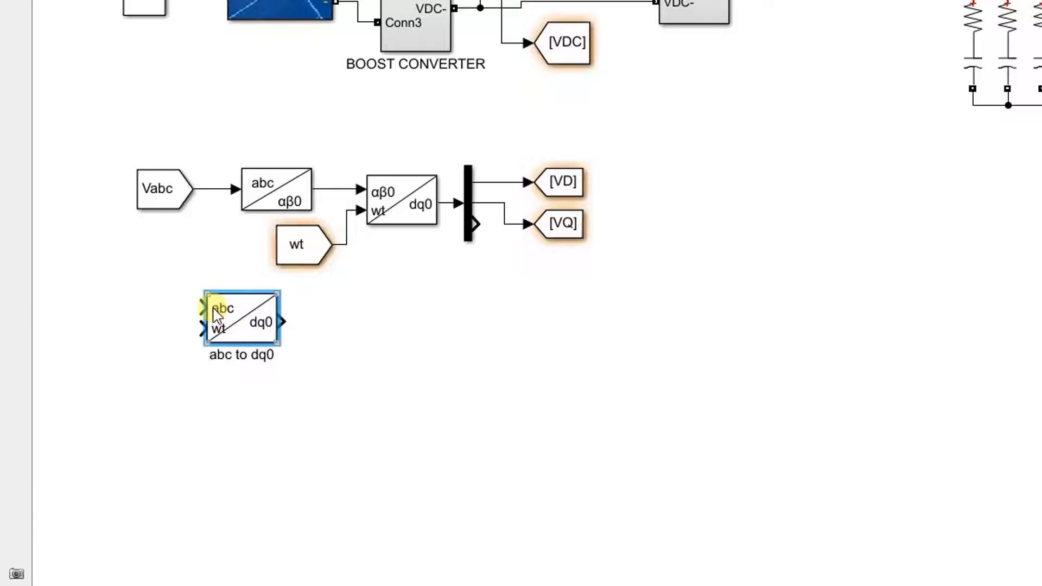
pyautogui.moveTo(224, 315); pyautogui.dragTo(259, 309)
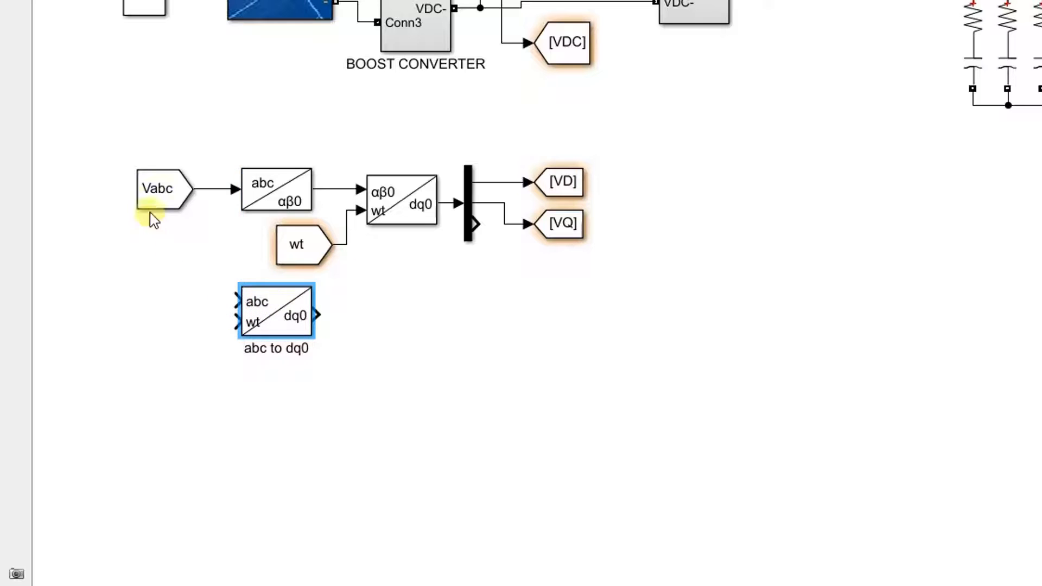
# Copy the Vabc From block to the new block's abc input and set the copy's tag to Iabc.
pyautogui.moveTo(151, 201)
pyautogui.keyDown('ctrl'); pyautogui.mouseDown()
pyautogui.moveTo(154, 300)
pyautogui.moveTo(237, 300)
pyautogui.mouseUp(); pyautogui.keyUp('ctrl')
pyautogui.moveTo(152, 293); pyautogui.dragTo(170, 310)
pyautogui.doubleClick(162, 304)
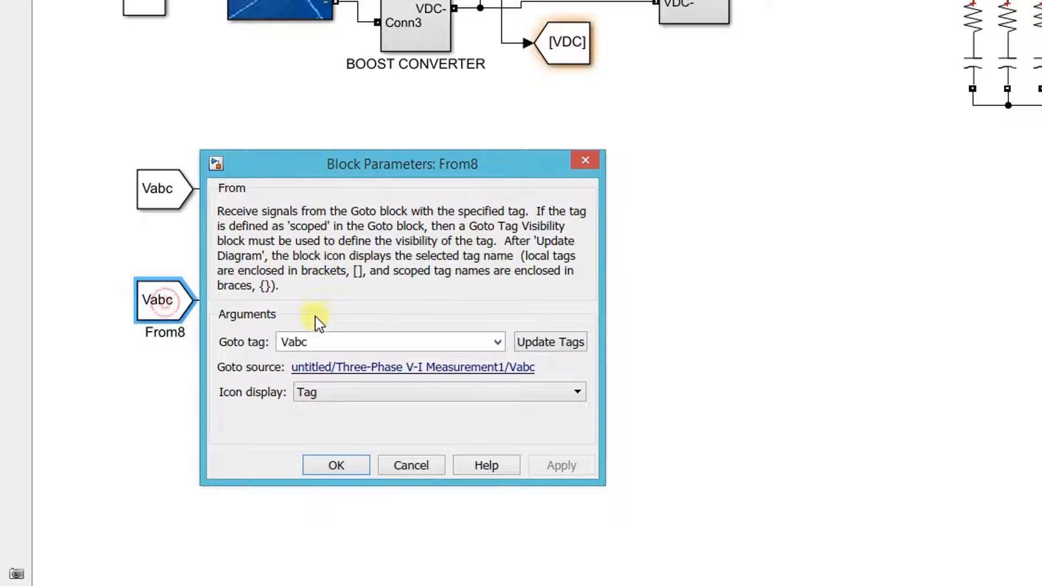
pyautogui.doubleClick(322, 340)
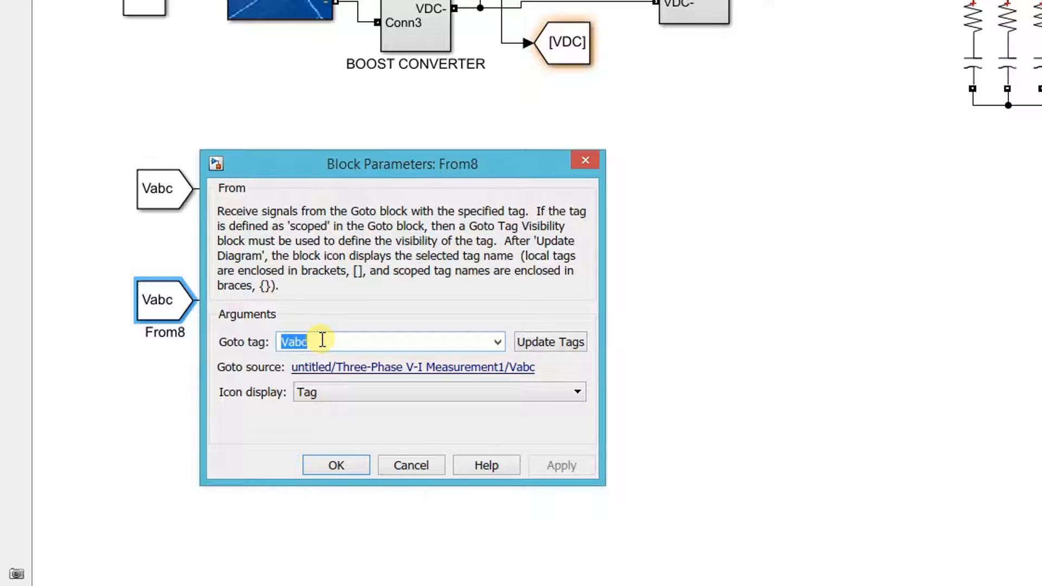
pyautogui.write('I')
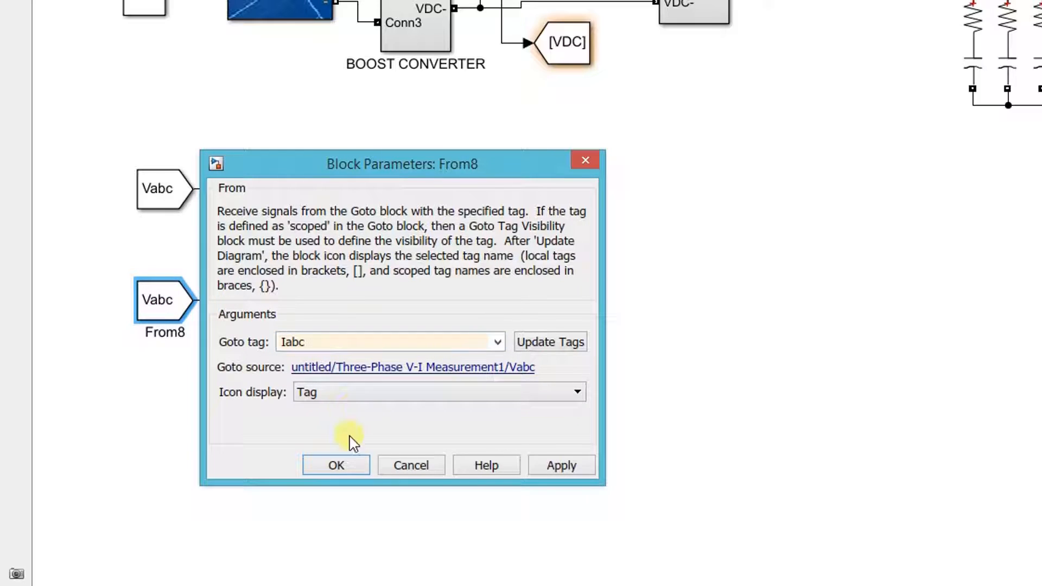
pyautogui.click(337, 466)
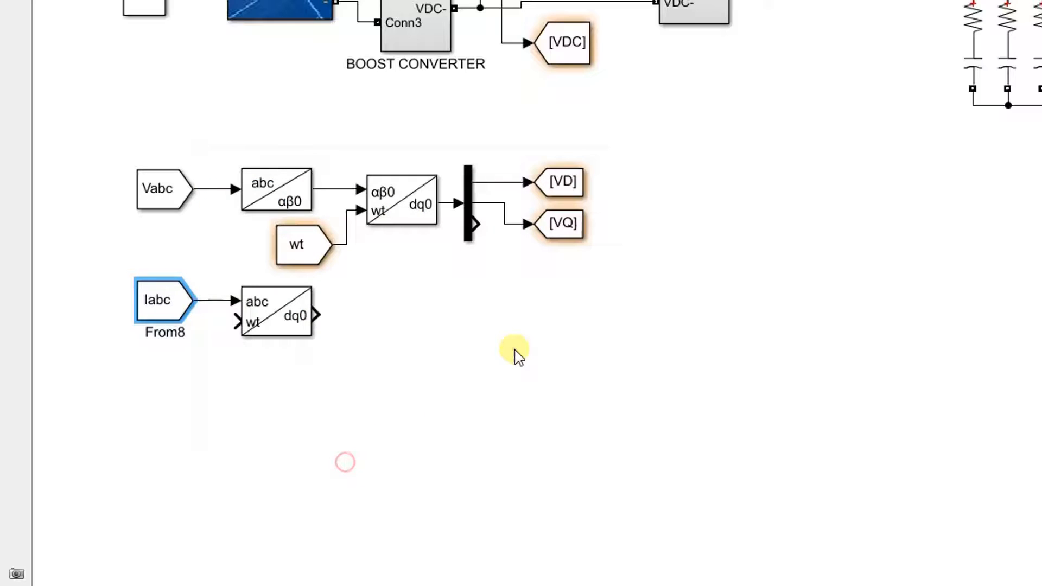
pyautogui.click(514, 348)
# Add a Demux block at the current transformation's dq0 output and set its number of outputs to 3.
pyautogui.doubleClick(426, 319)
pyautogui.write('demux')
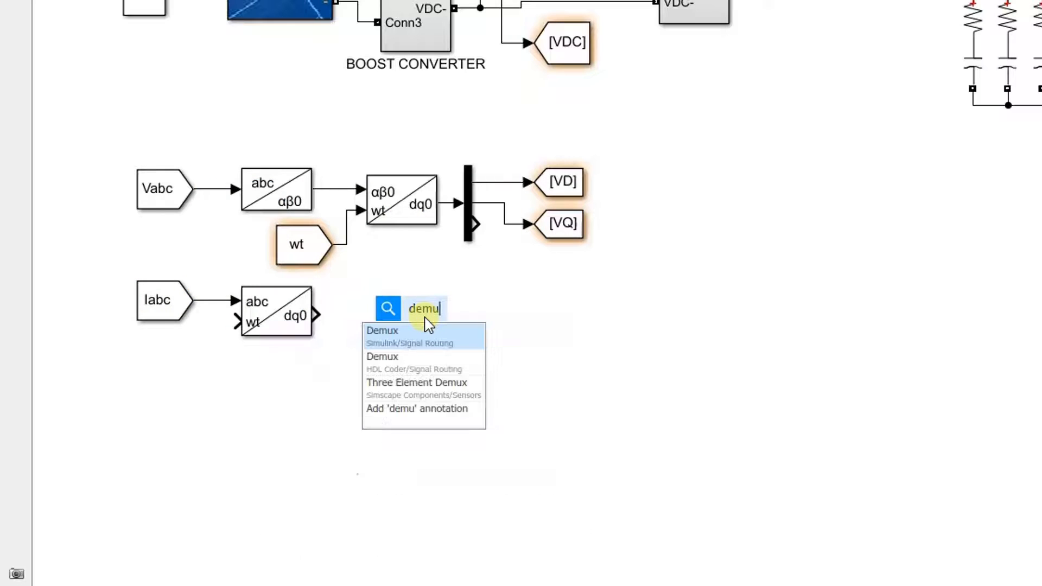
pyautogui.click(428, 335)
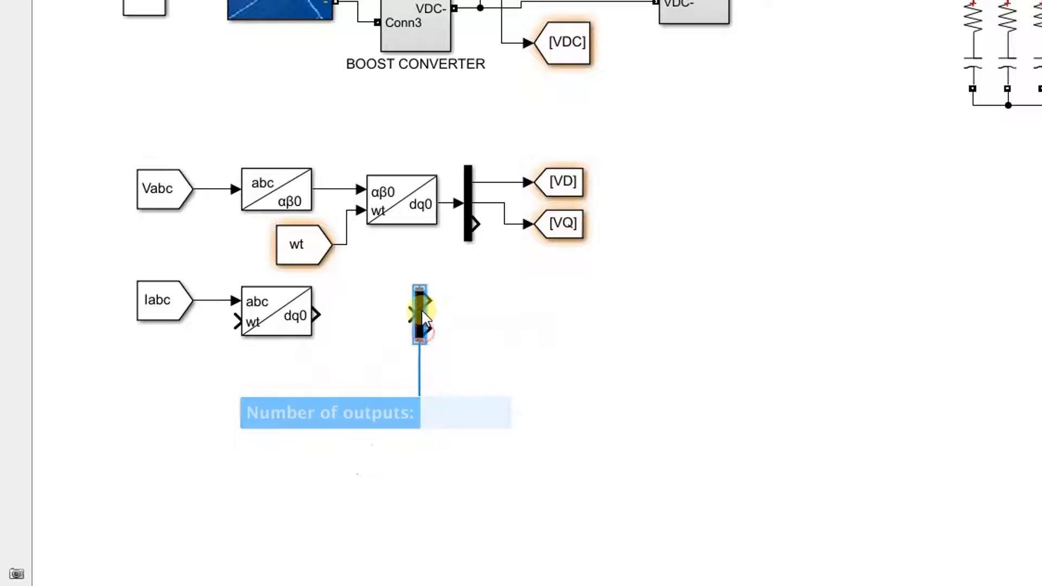
pyautogui.moveTo(422, 308); pyautogui.dragTo(349, 311)
pyautogui.doubleClick(350, 315)
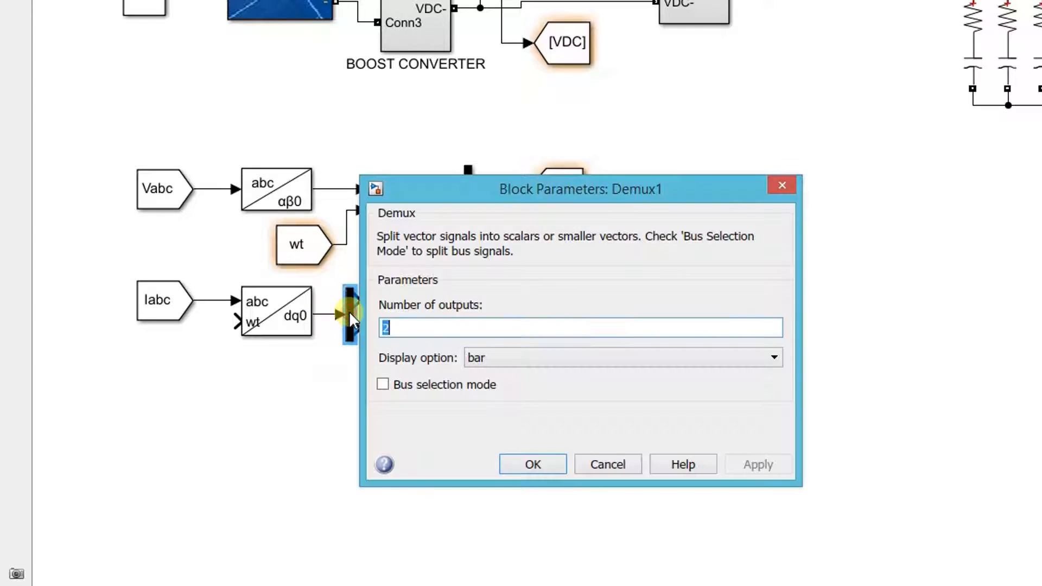
pyautogui.write('3')
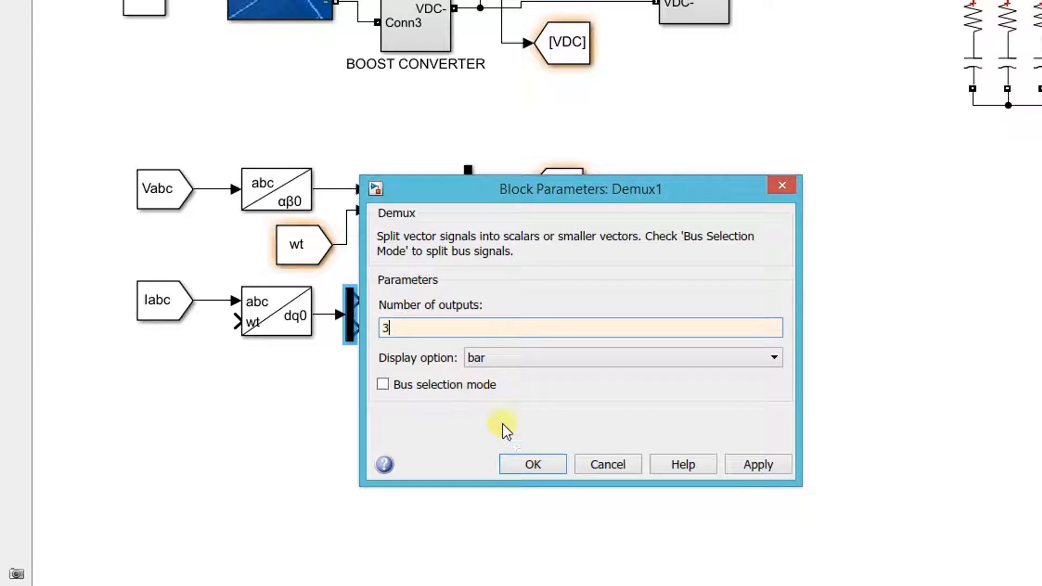
pyautogui.click(530, 463)
# Add two compact Goto blocks beside the current Demux and connect them to its first and second outputs.
pyautogui.doubleClick(448, 307)
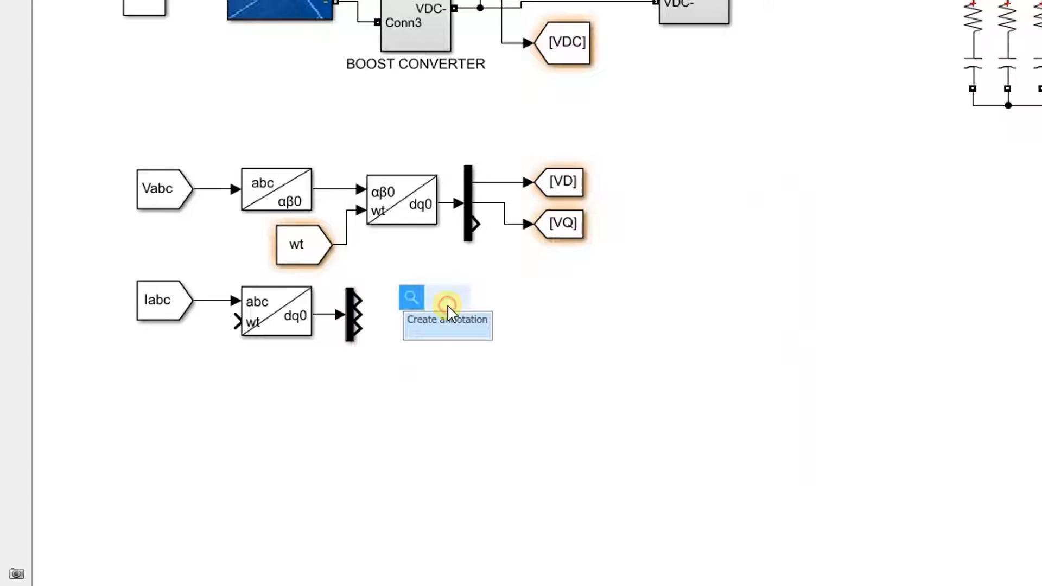
pyautogui.write('goo')
pyautogui.press('BackSpace')
pyautogui.write('t')
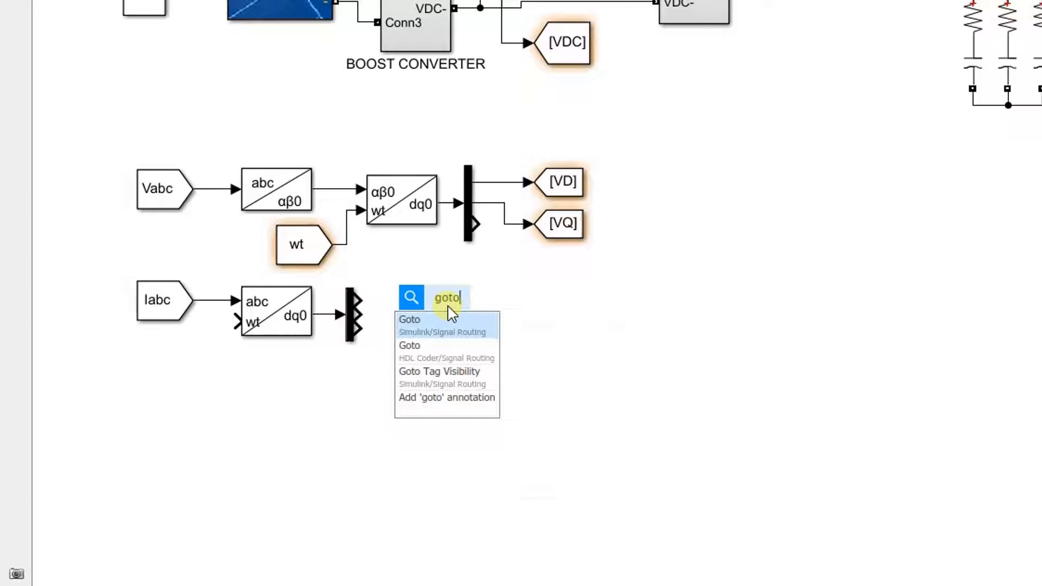
pyautogui.write('o')
pyautogui.click(446, 325)
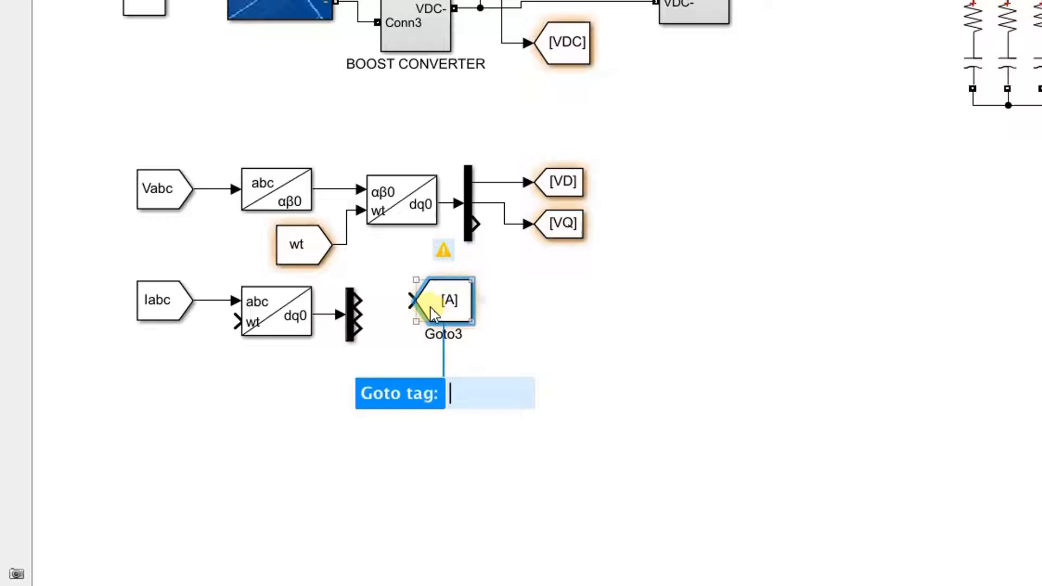
pyautogui.moveTo(468, 320); pyautogui.dragTo(448, 336)
pyautogui.click(400, 301)
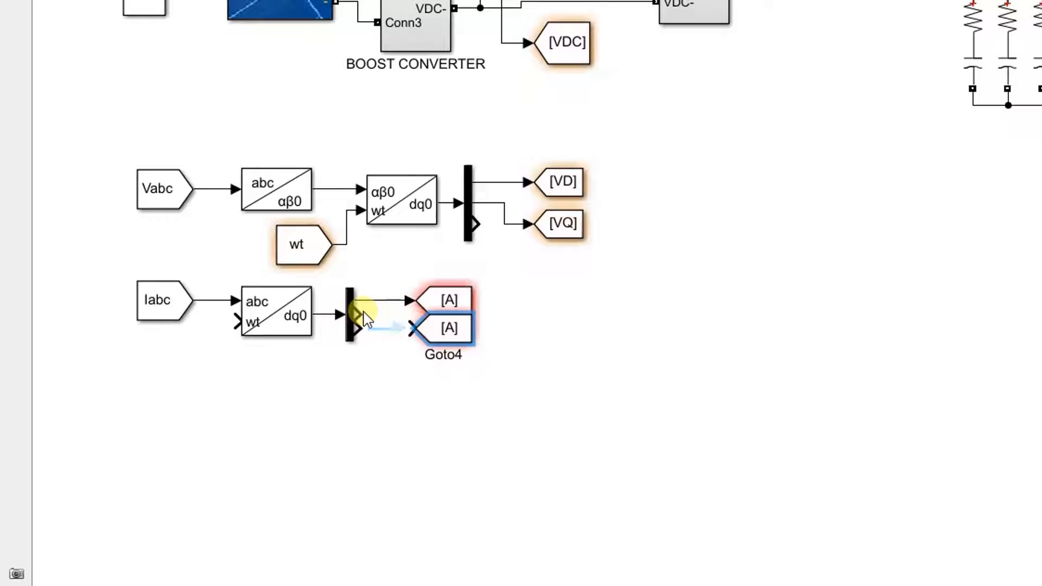
pyautogui.moveTo(367, 319); pyautogui.dragTo(411, 328)
# Set the tags of the current Demux's Goto blocks to ID for the first output and IQ for the second.
pyautogui.click(446, 312)
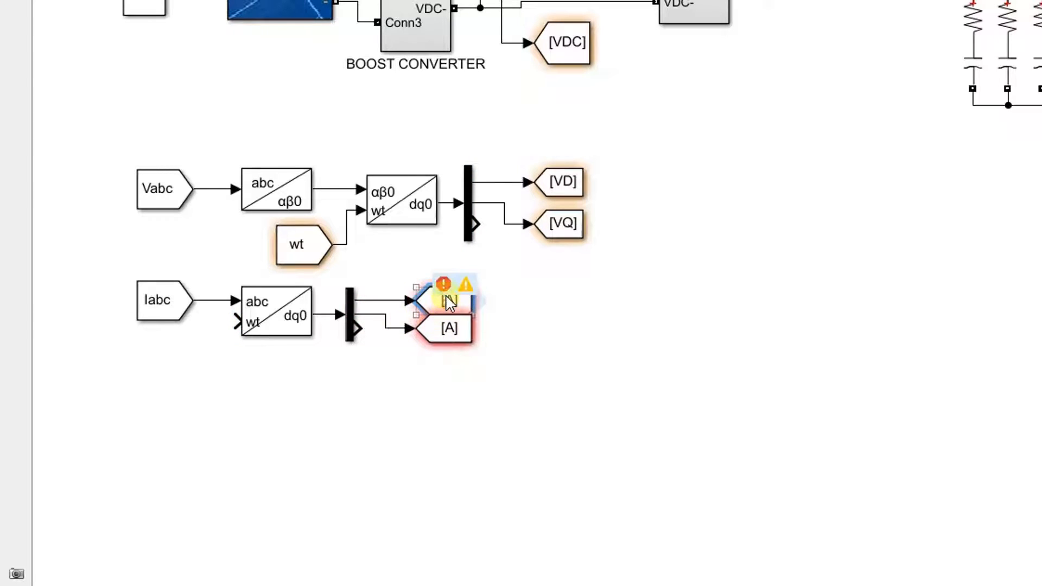
pyautogui.doubleClick(442, 302)
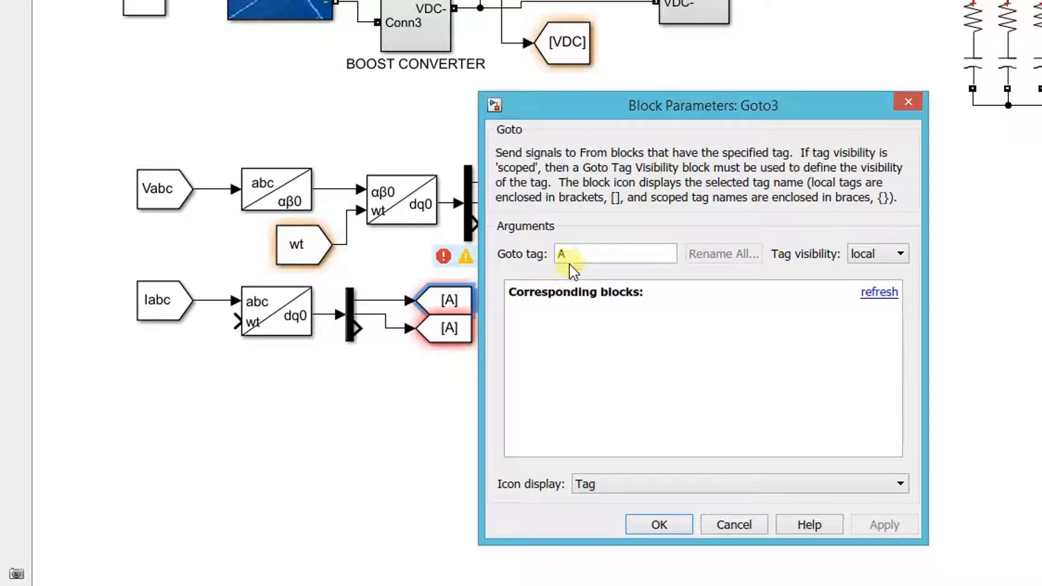
pyautogui.write('ID')
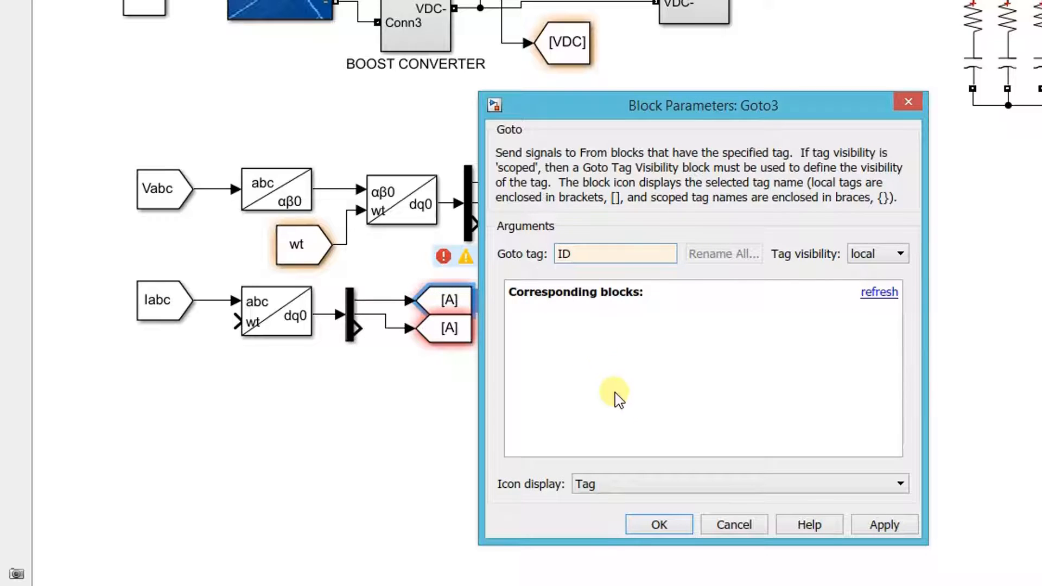
pyautogui.click(656, 525)
pyautogui.doubleClick(451, 330)
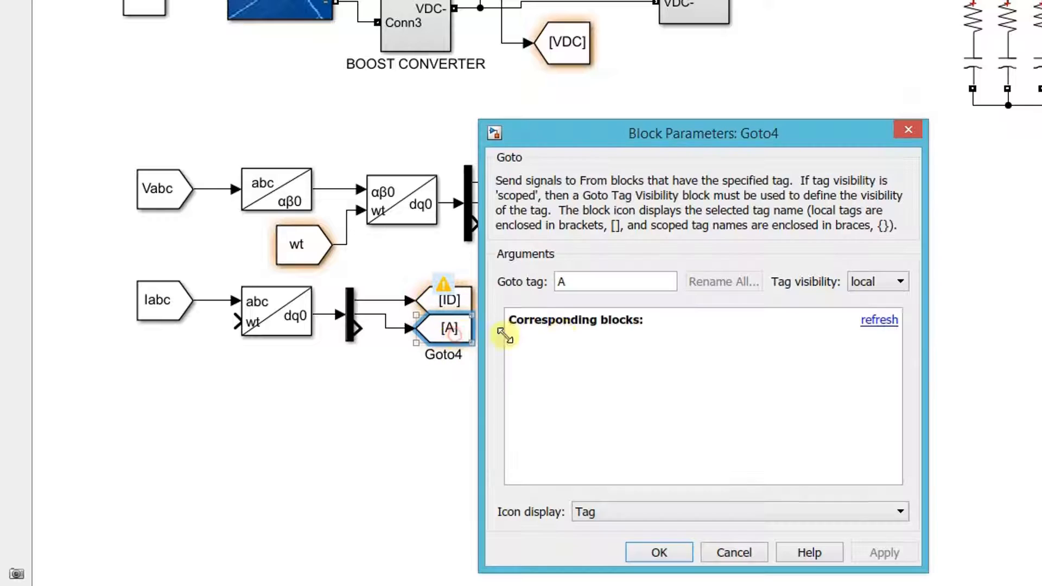
pyautogui.write('IQ')
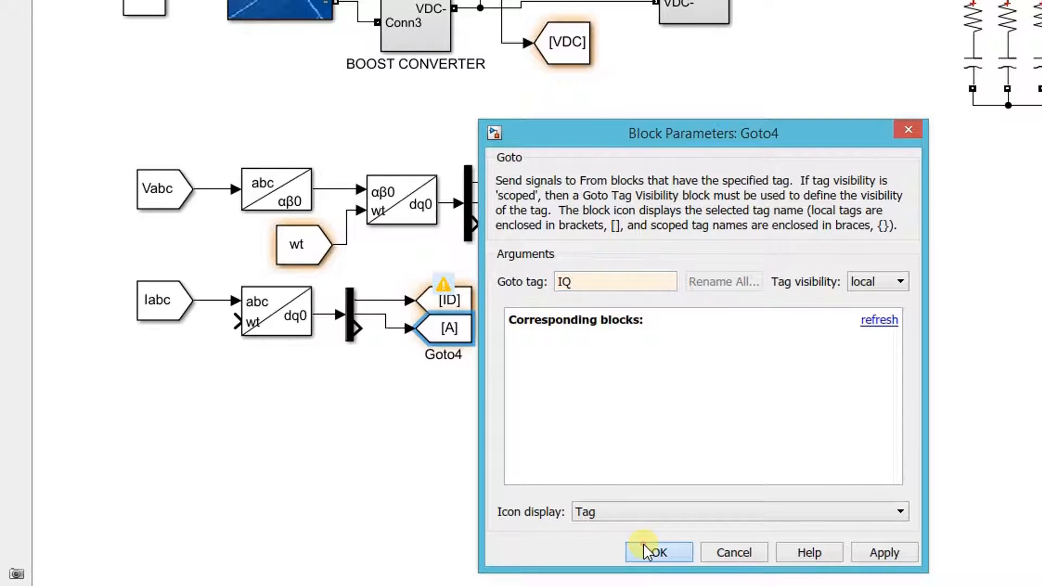
pyautogui.click(646, 550)
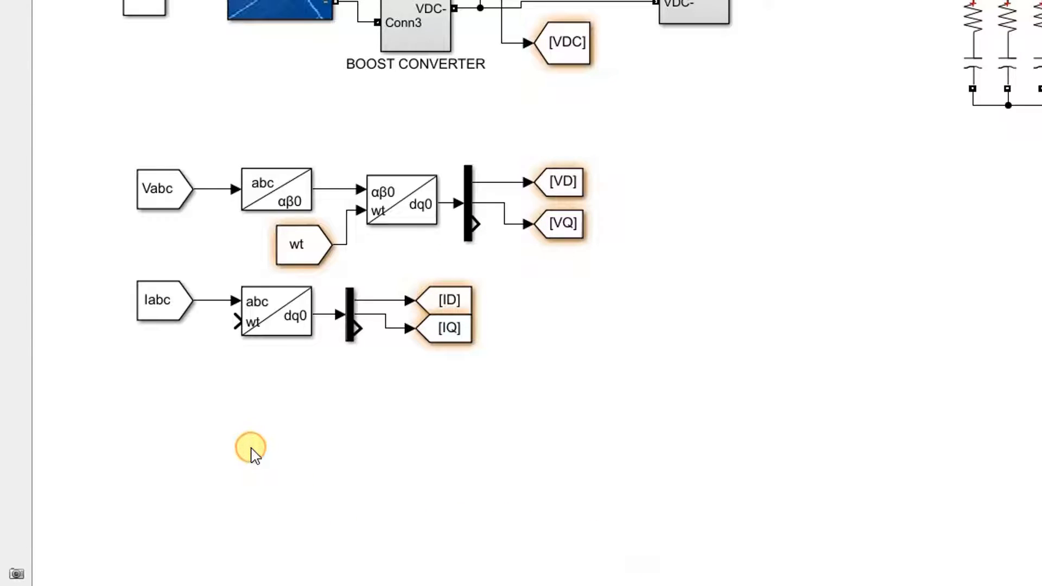
# Add an Alpha-Beta-Zero to dq0 block below the current transformation row, aligned under the abc to dq0 block.
pyautogui.doubleClick(216, 423)
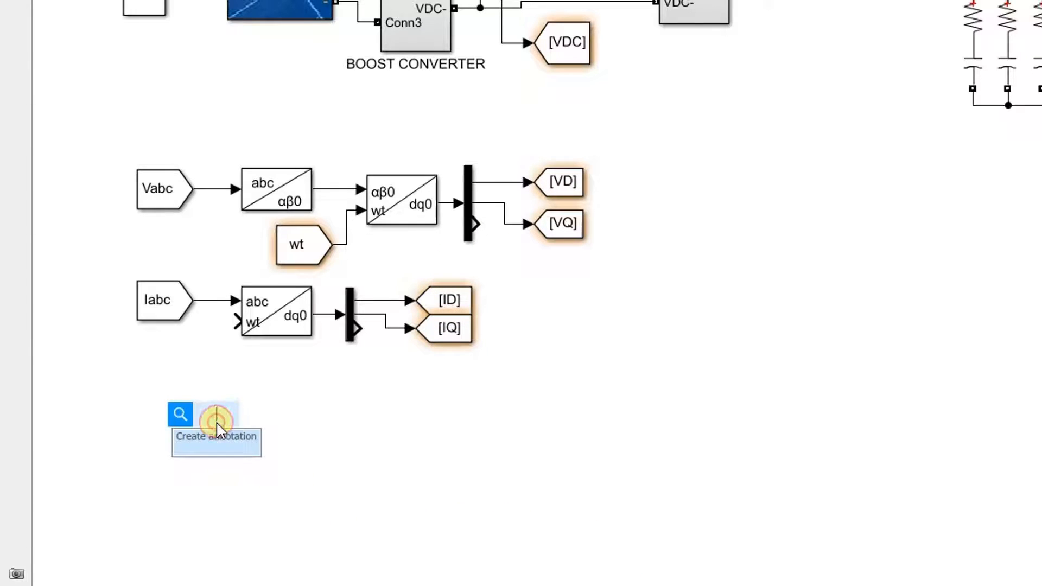
pyautogui.write('alpha')
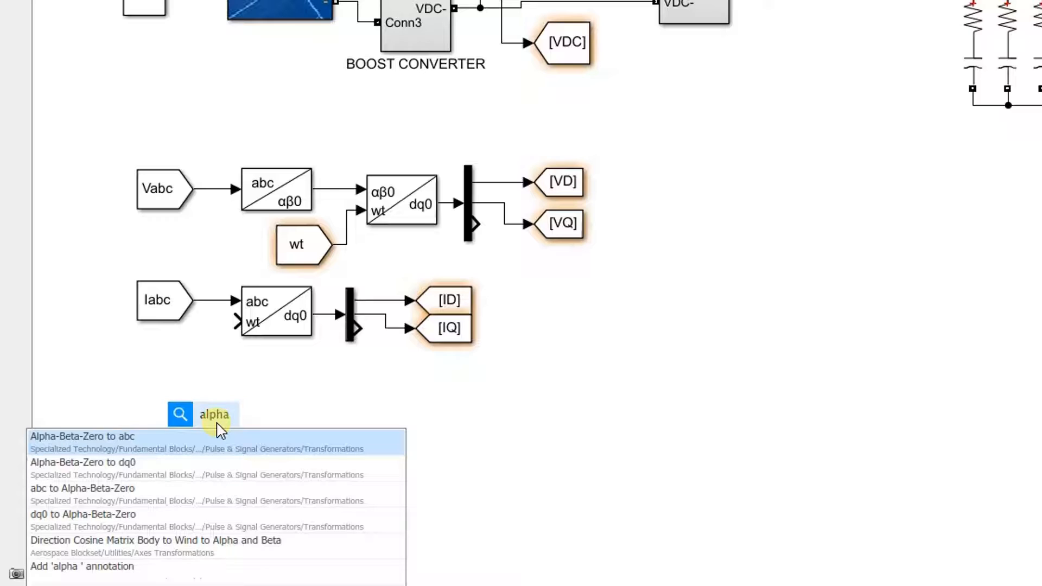
pyautogui.click(173, 468)
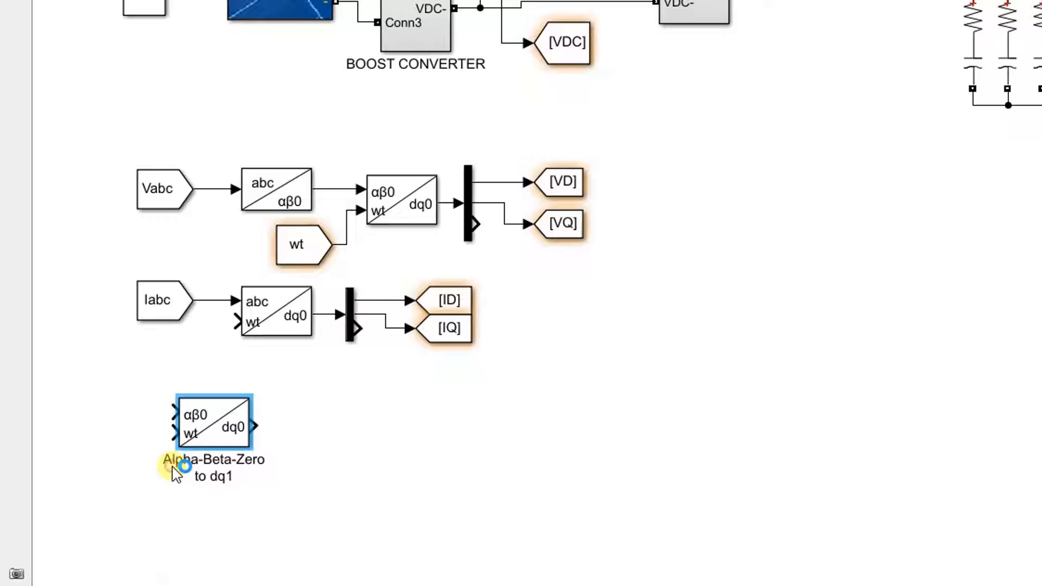
pyautogui.moveTo(207, 419); pyautogui.dragTo(271, 410)
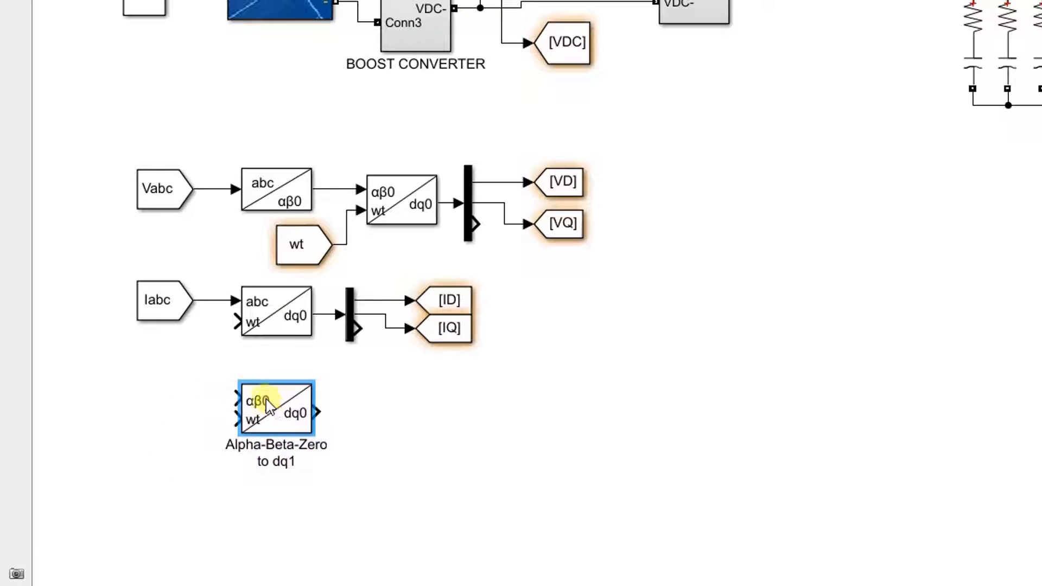
# Copy the Iabc From block to the new block's αβ0 input, set its tag to alphabeta and widen it to fit.
pyautogui.moveTo(163, 304); pyautogui.dragTo(142, 411)
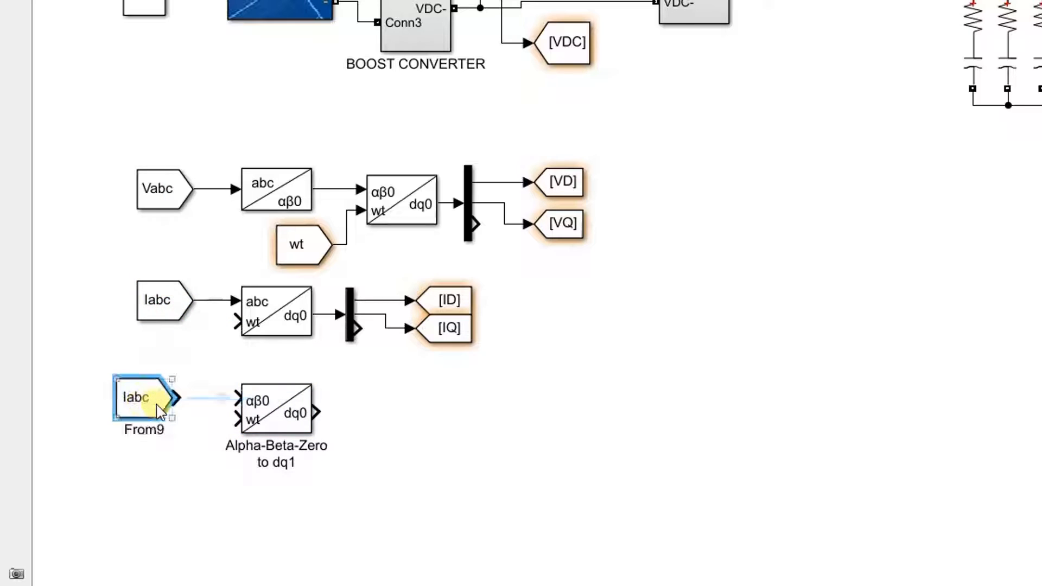
pyautogui.click(183, 399)
pyautogui.doubleClick(158, 407)
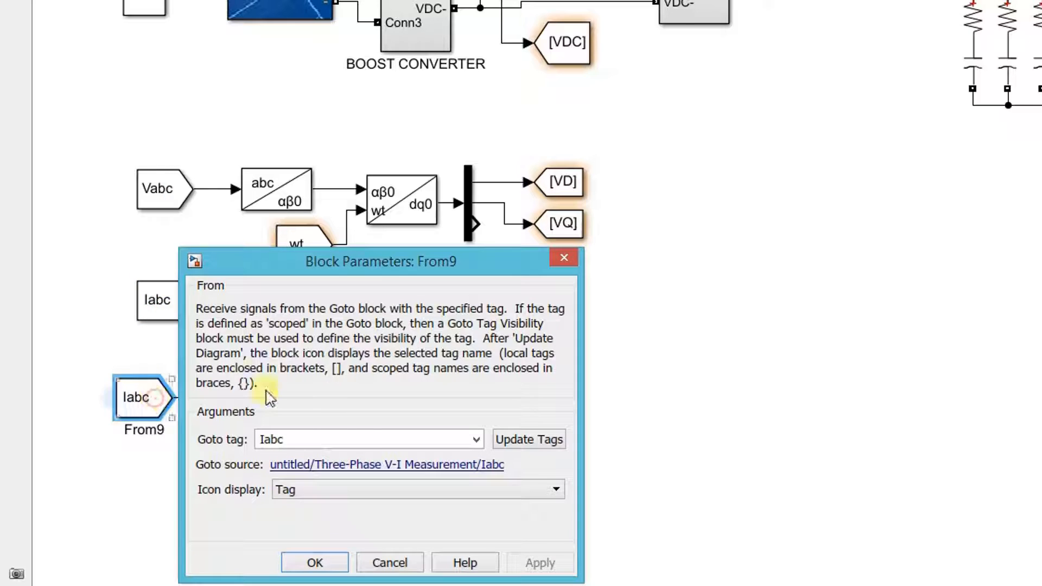
pyautogui.click(300, 436)
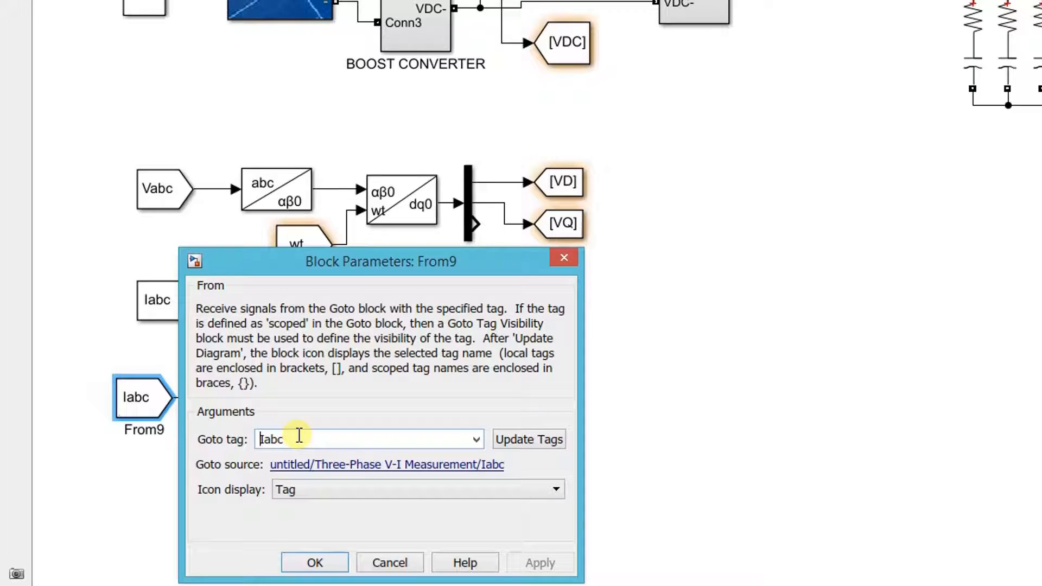
pyautogui.write('alphabeta')
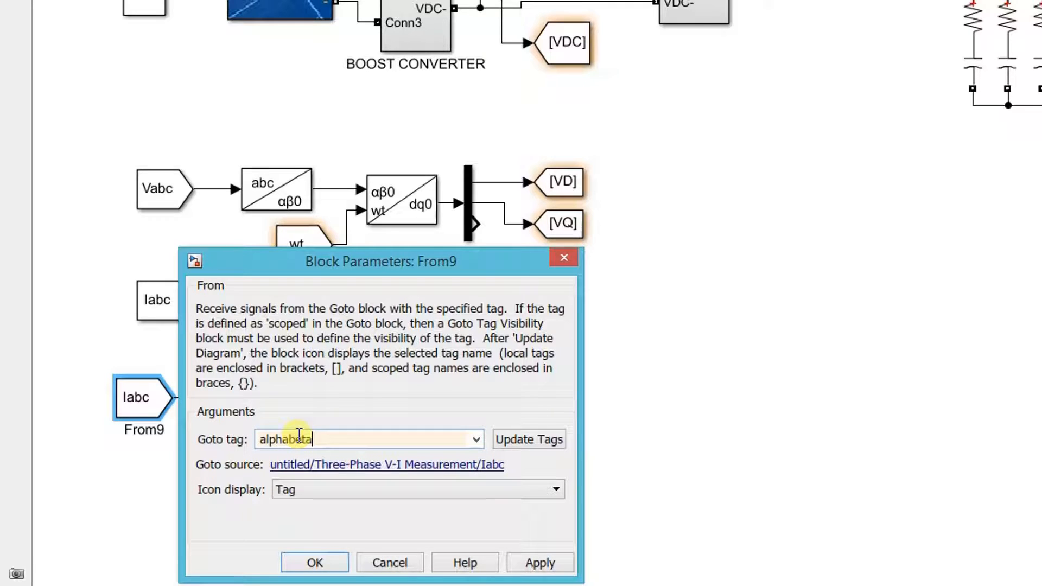
pyautogui.click(314, 563)
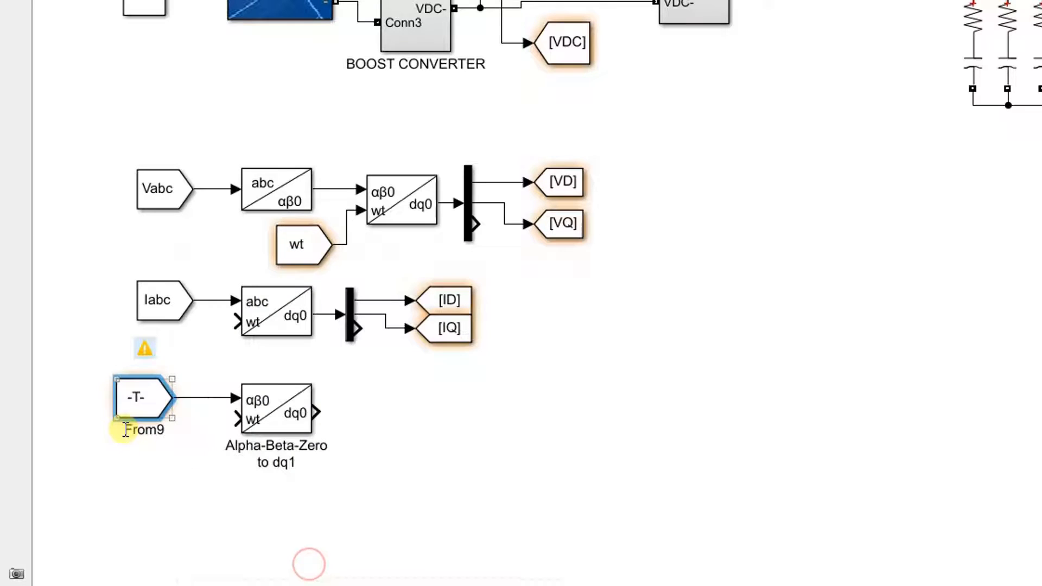
pyautogui.moveTo(119, 415); pyautogui.dragTo(138, 403)
# Add a Goto block tagged alphabeta above the voltage row and branch it from the abc to αβ0 output.
pyautogui.moveTo(102, 395); pyautogui.dragTo(379, 120)
pyautogui.moveTo(387, 137); pyautogui.dragTo(432, 113)
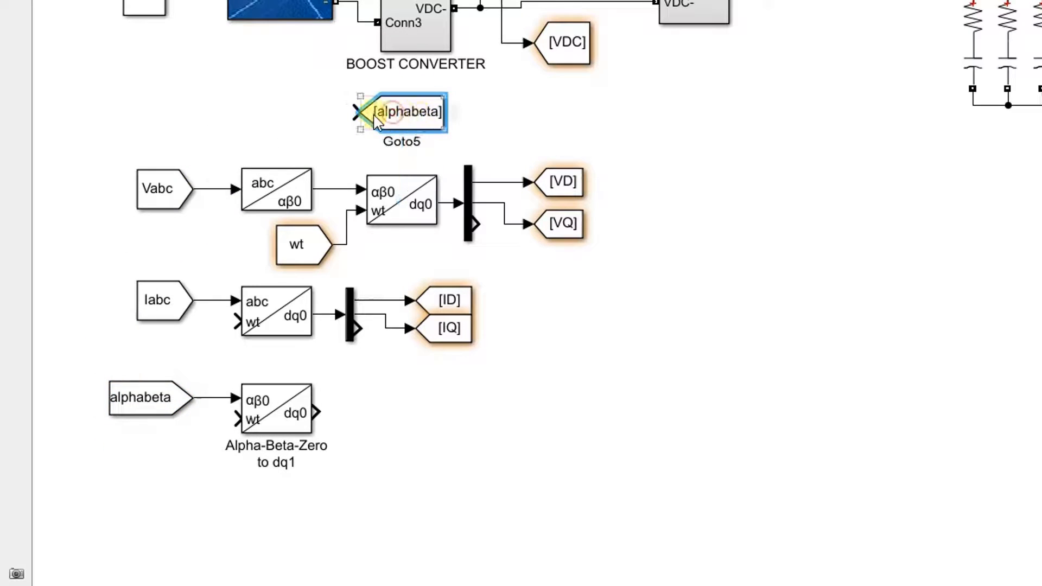
pyautogui.moveTo(356, 112); pyautogui.dragTo(331, 188)
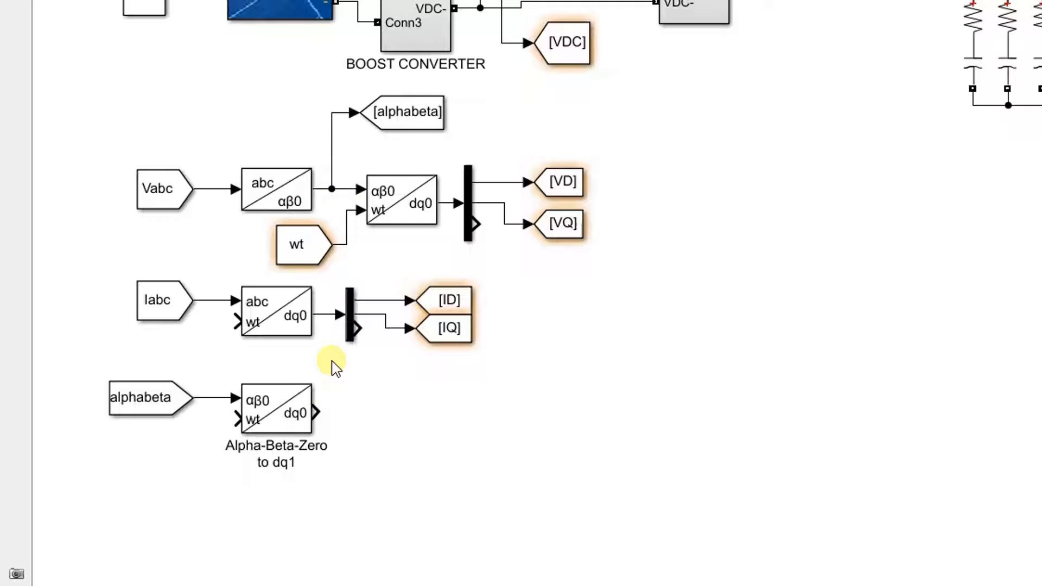
# Copy the wt From block to the wt inputs of the current abc to dq0 block and the lower αβ0 to dq0 block.
pyautogui.moveTo(298, 246); pyautogui.dragTo(235, 322)
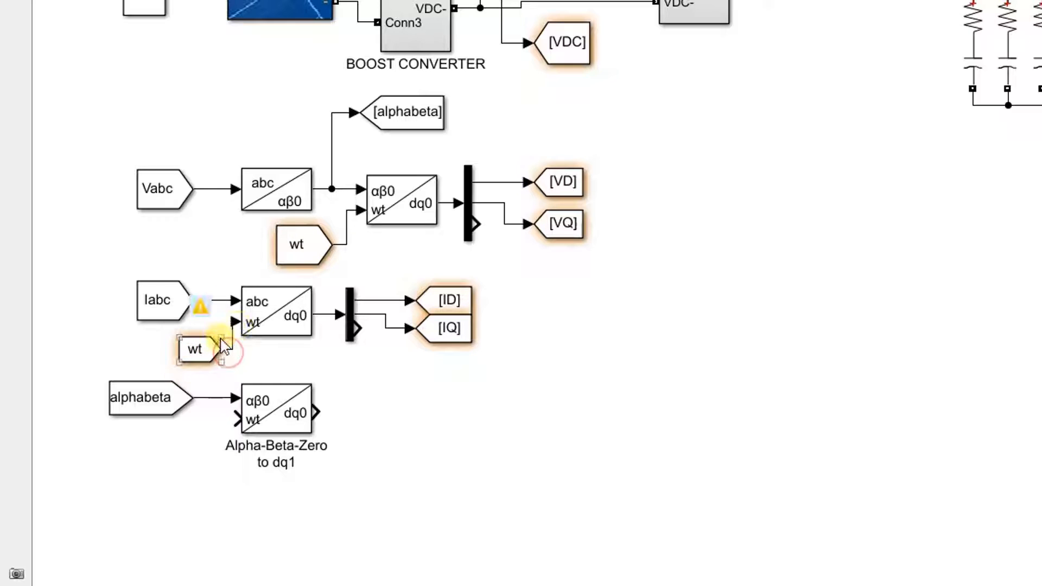
pyautogui.click(209, 351)
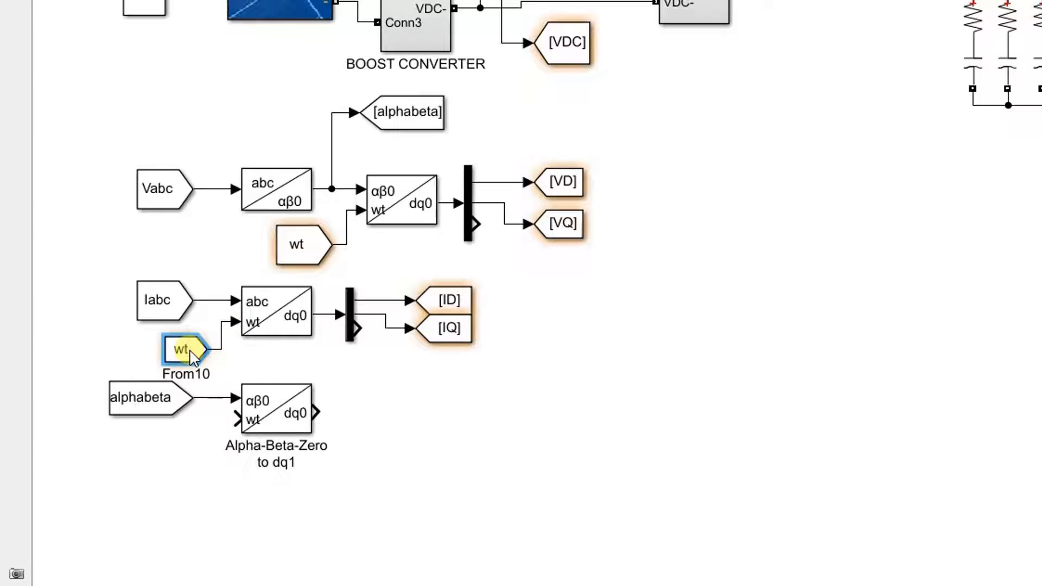
pyautogui.moveTo(187, 350); pyautogui.dragTo(236, 420)
pyautogui.moveTo(175, 445); pyautogui.dragTo(179, 453)
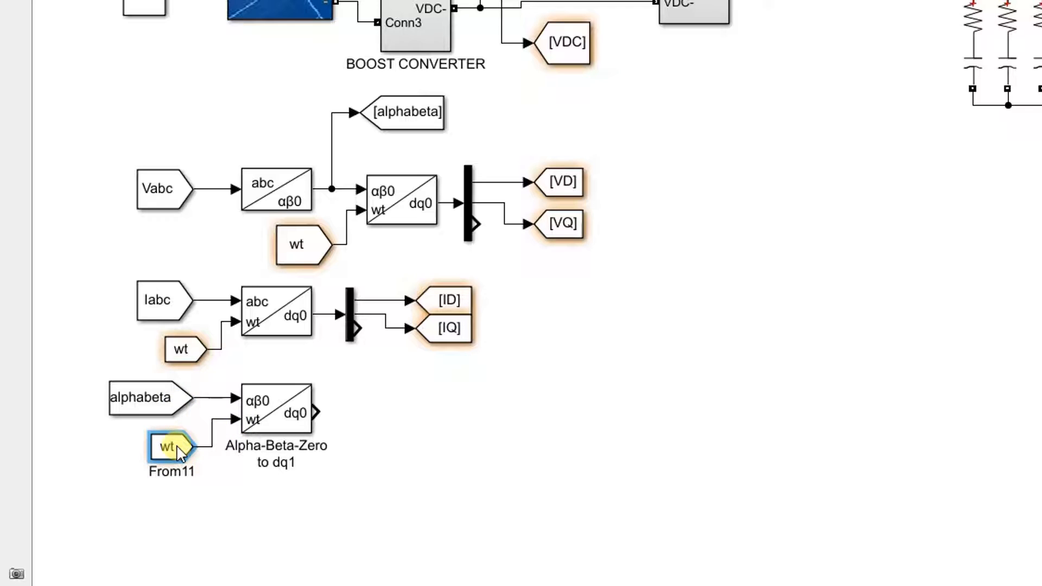
# Add a Demux after the lower Alpha-Beta-Zero to dq0 block, connect it to the dq0 output and give it 3 outputs.
pyautogui.click(369, 417)
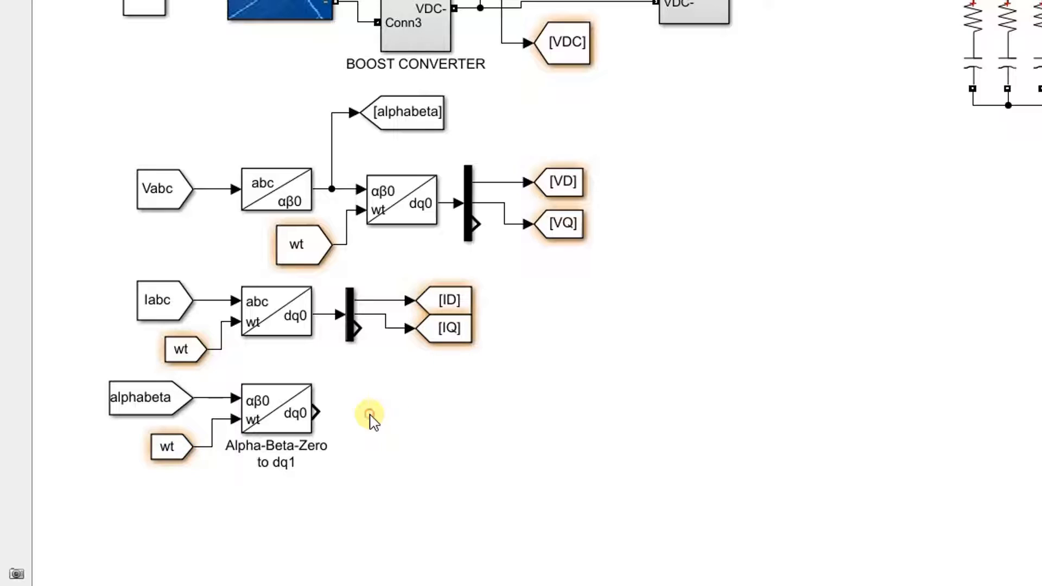
pyautogui.doubleClick(363, 419)
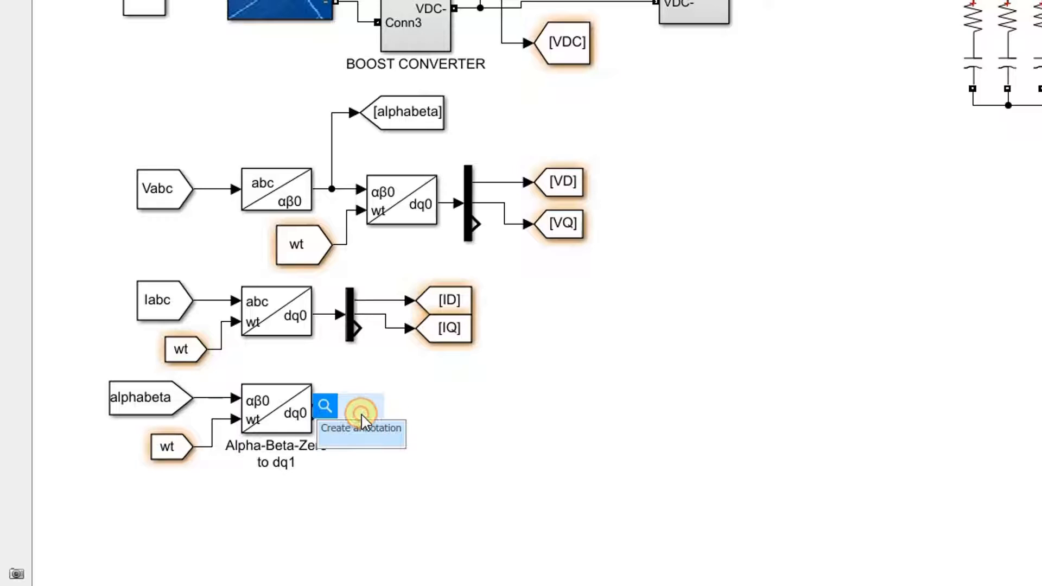
pyautogui.write('demux')
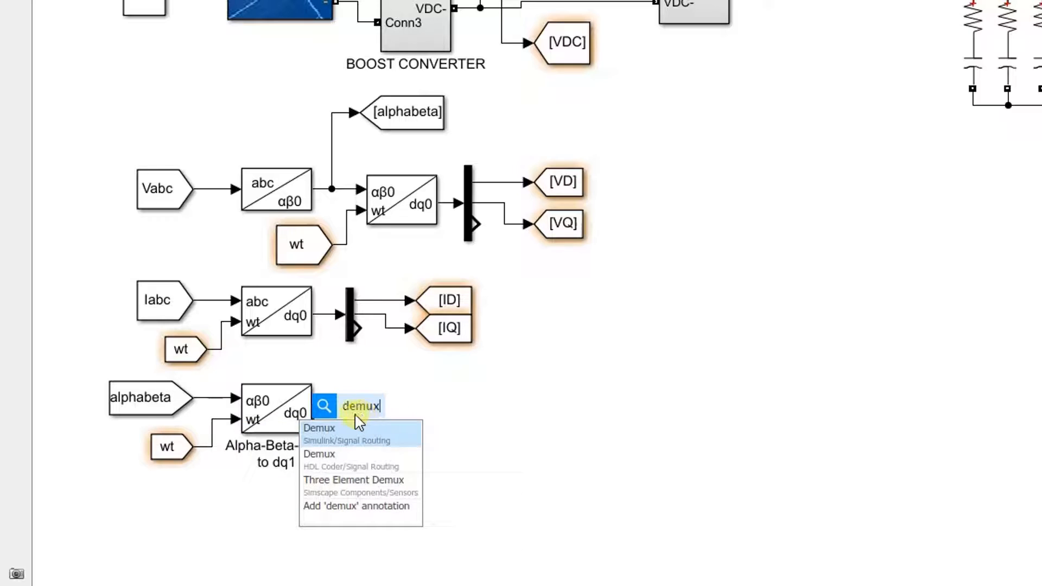
pyautogui.click(354, 430)
pyautogui.moveTo(357, 414); pyautogui.dragTo(380, 414)
pyautogui.click(356, 412)
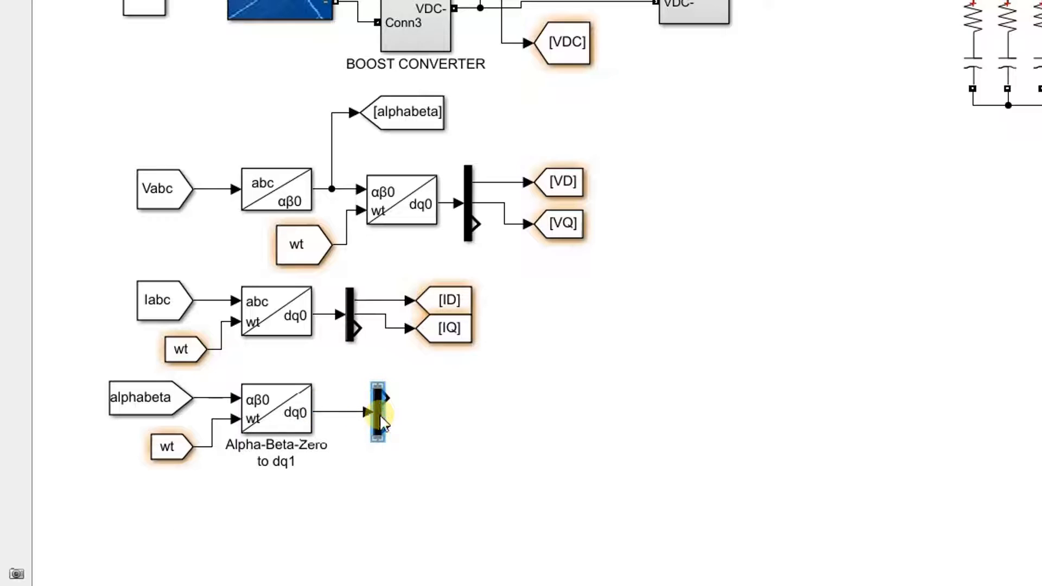
pyautogui.doubleClick(382, 420)
pyautogui.write('3')
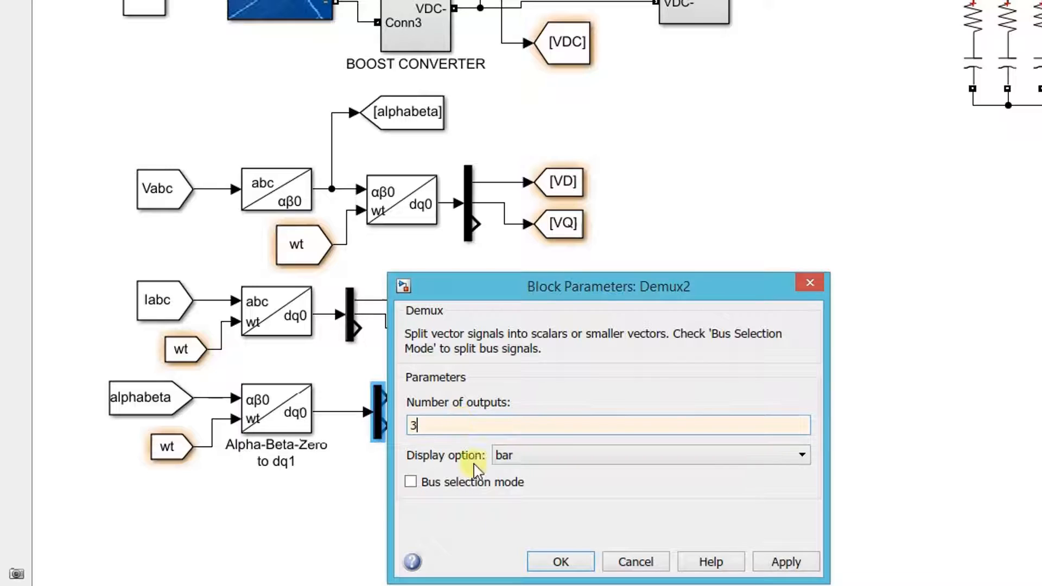
pyautogui.click(543, 562)
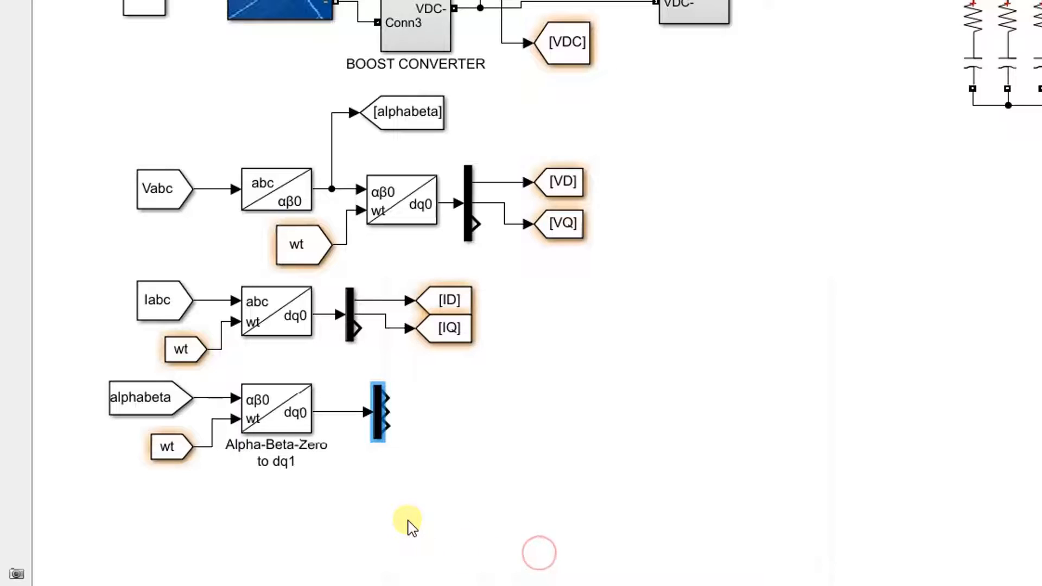
# Add a Simulink Sum block beside the lower Demux and align it with the Demux's middle output.
pyautogui.doubleClick(484, 446)
pyautogui.write('sum')
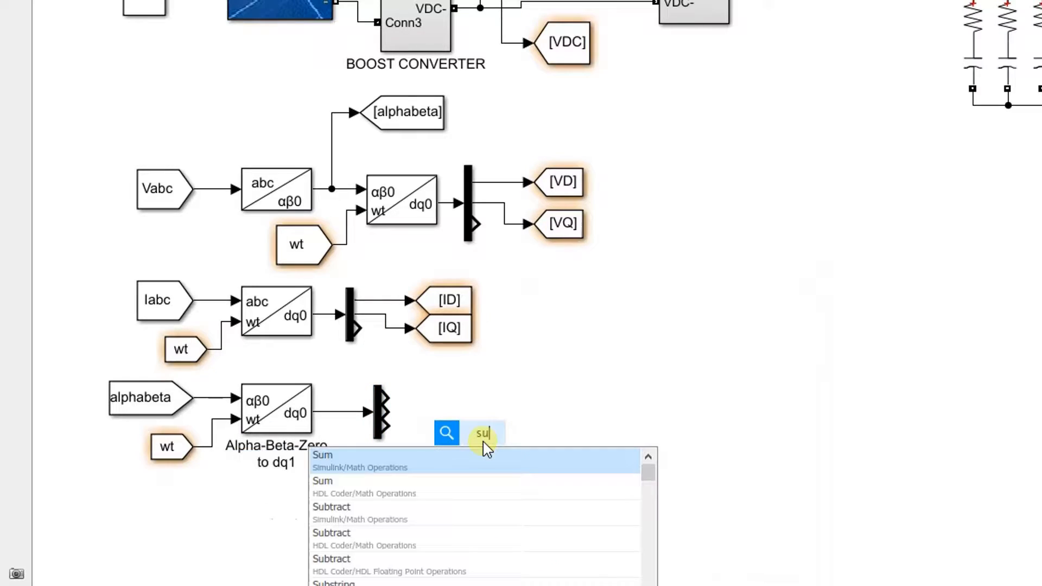
pyautogui.click(487, 458)
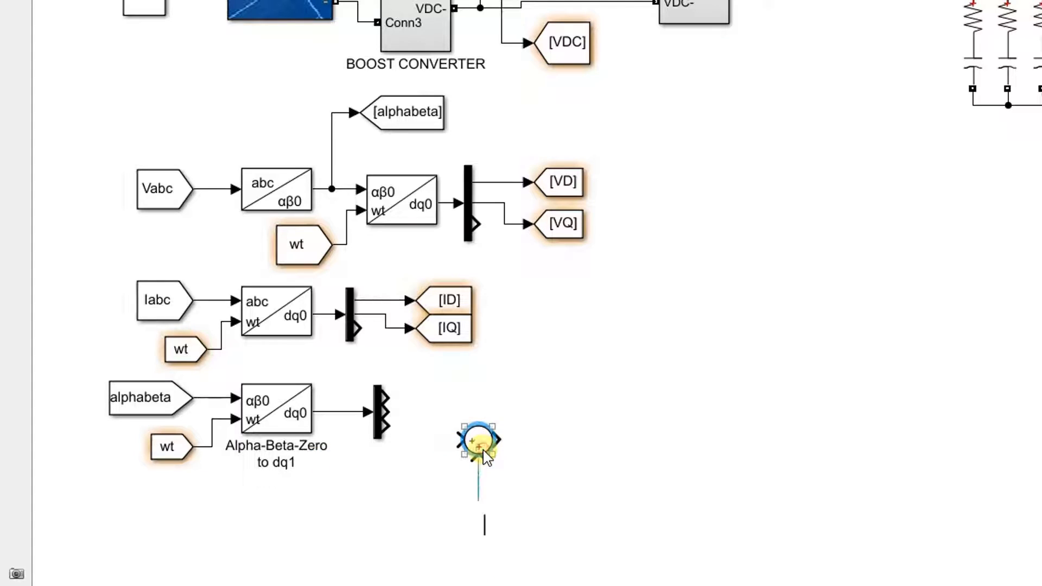
pyautogui.moveTo(480, 439); pyautogui.dragTo(449, 418)
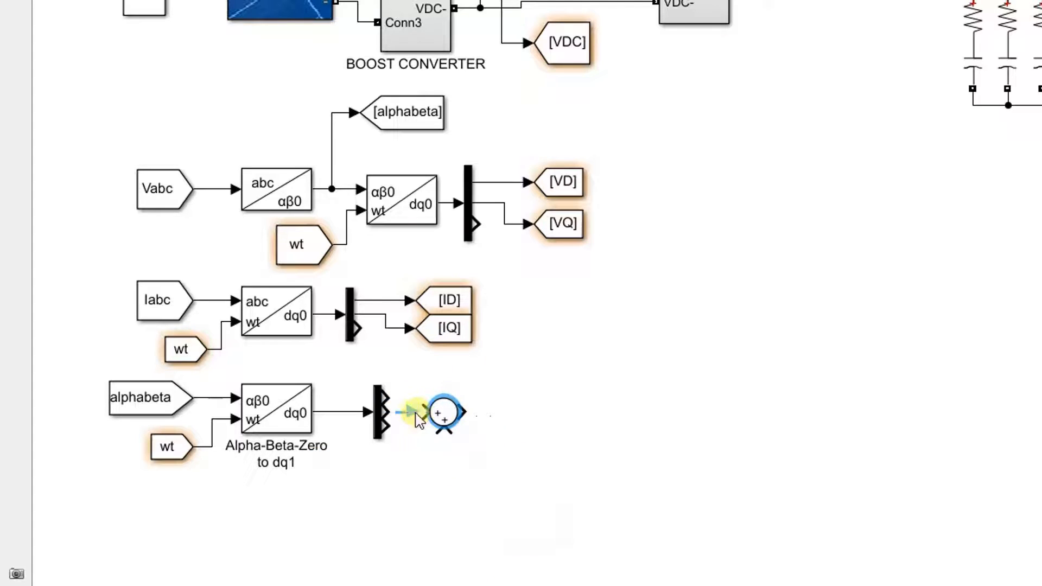
# Connect the Demux's middle output to the Sum block and set its list of signs to |-+.
pyautogui.doubleClick(440, 414)
pyautogui.doubleClick(542, 455)
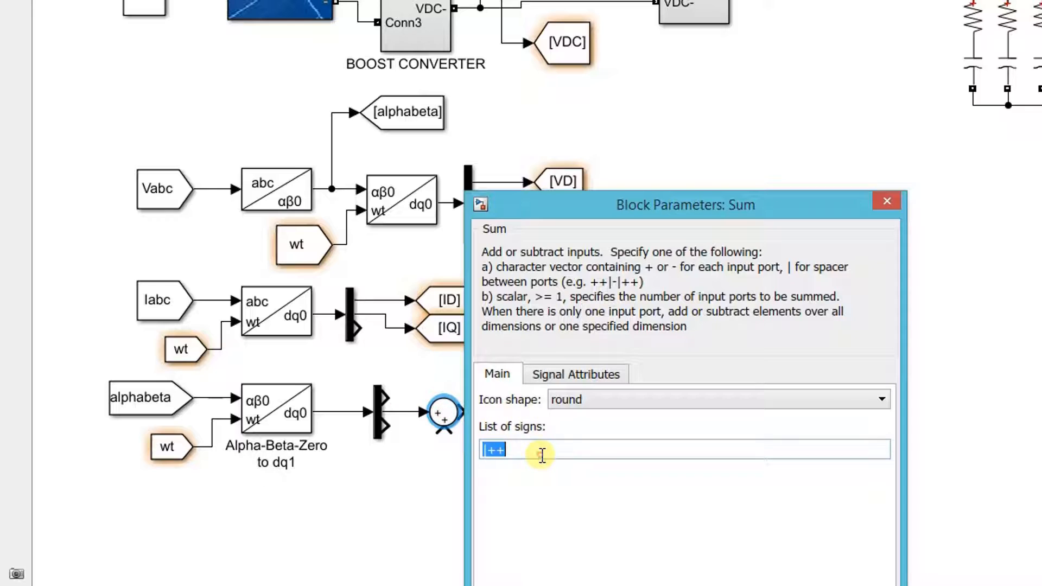
pyautogui.click(542, 455)
pyautogui.press('BackSpace')
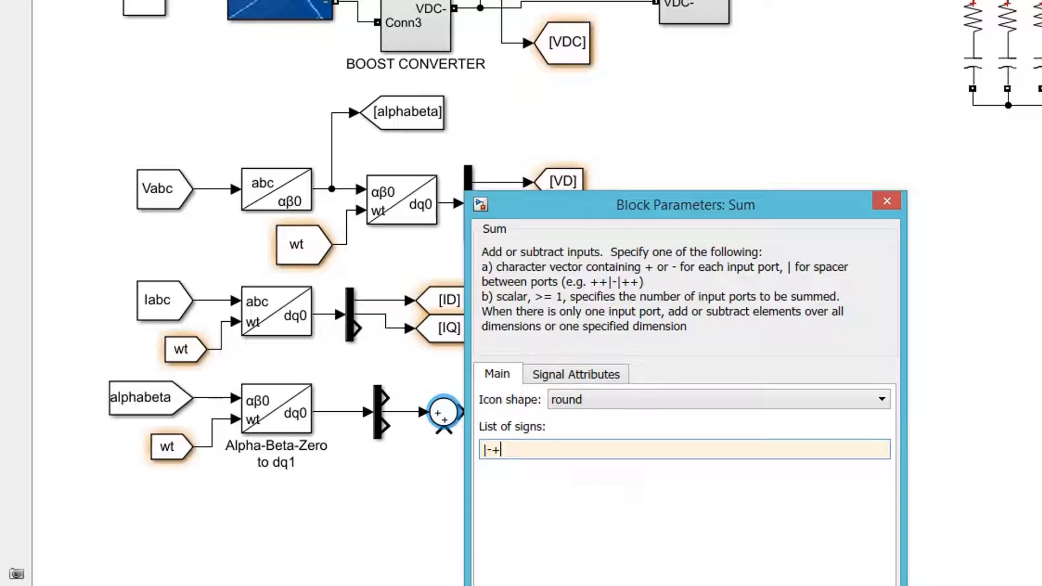
pyautogui.click(624, 585)
pyautogui.doubleClick(384, 500)
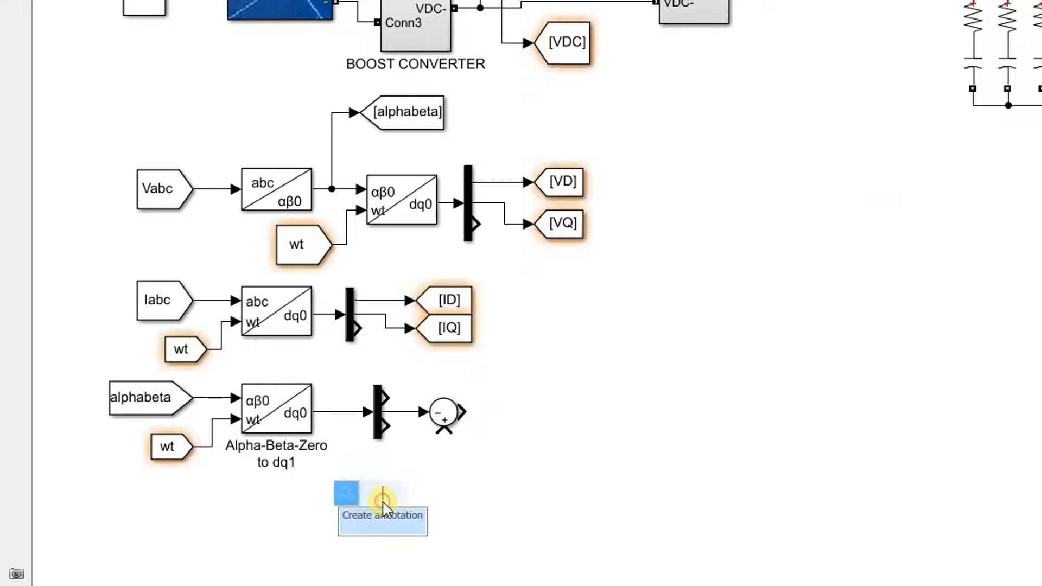
pyautogui.write('constant')
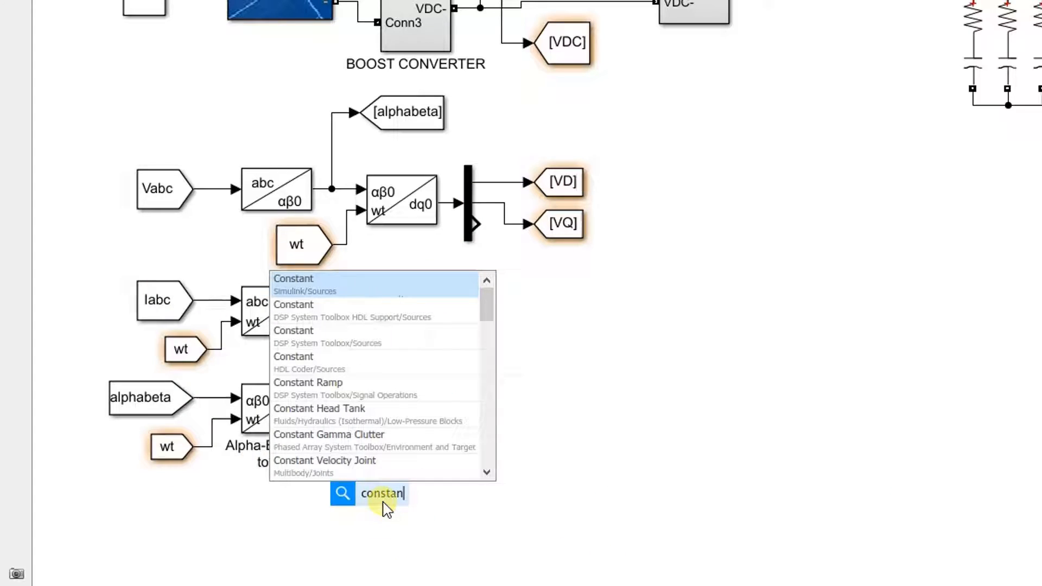
pyautogui.click(365, 275)
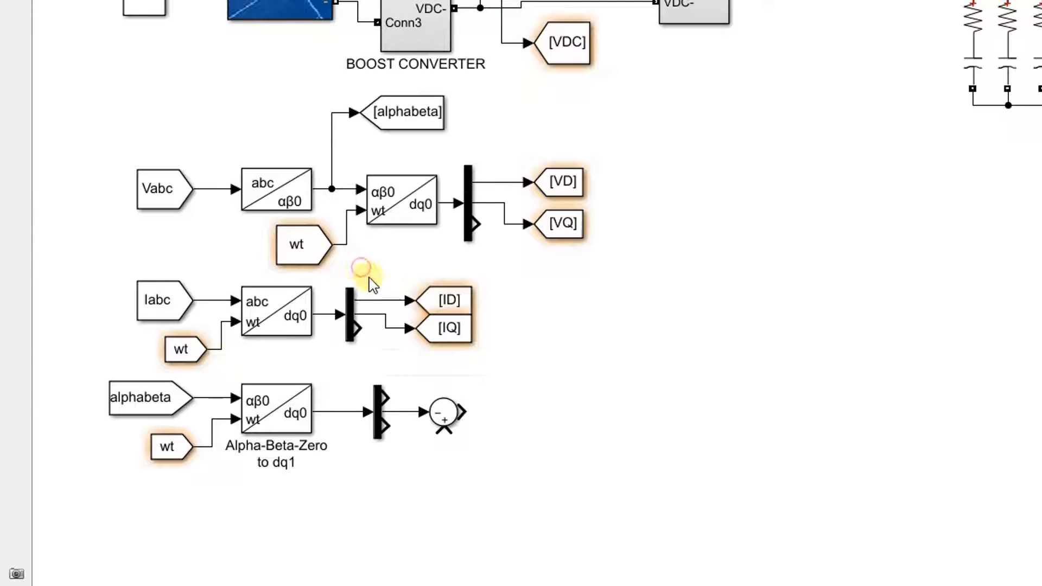
# Add a Constant block below the Sum block, connect it to the Sum's positive input and set its value to 0.
pyautogui.doubleClick(396, 465)
pyautogui.write('constant')
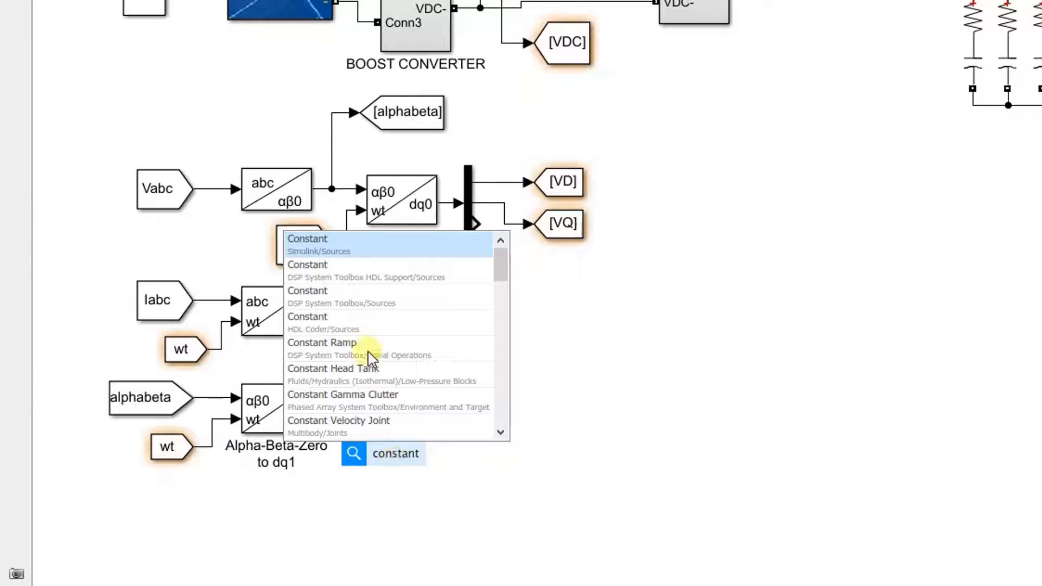
pyautogui.click(337, 245)
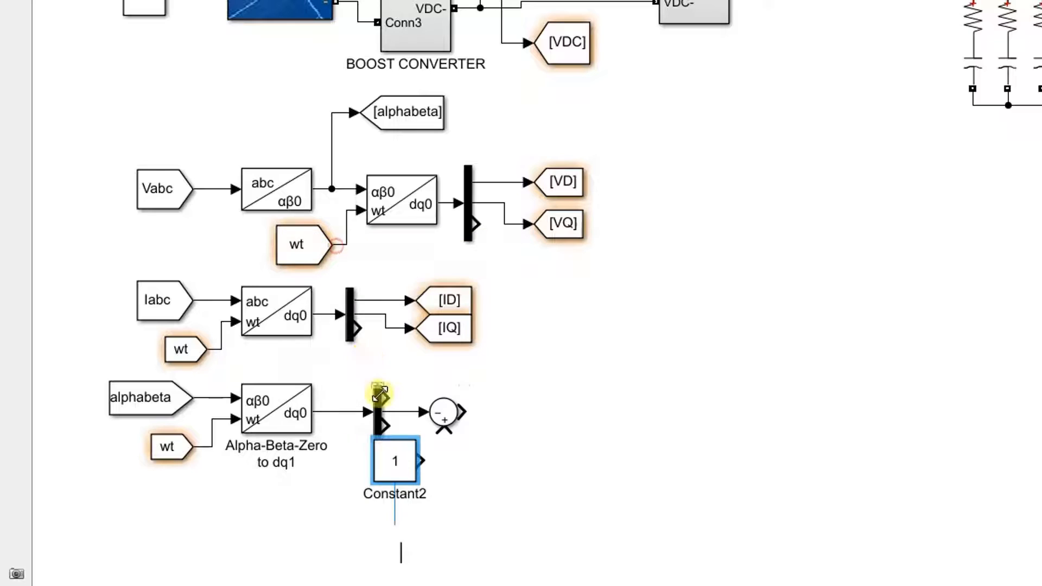
pyautogui.click(395, 505)
pyautogui.moveTo(426, 491); pyautogui.dragTo(443, 417)
pyautogui.doubleClick(401, 494)
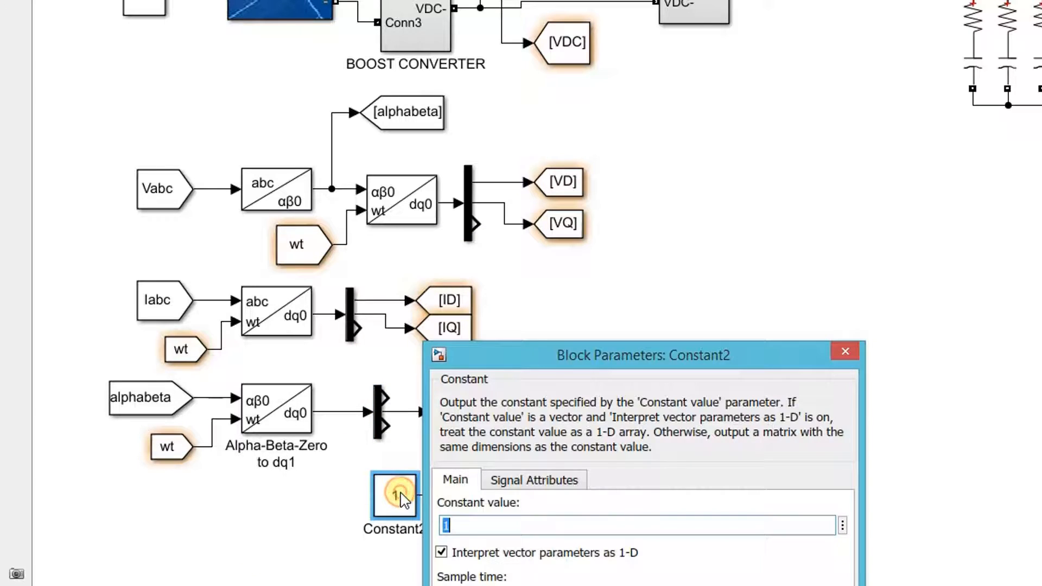
pyautogui.write('0')
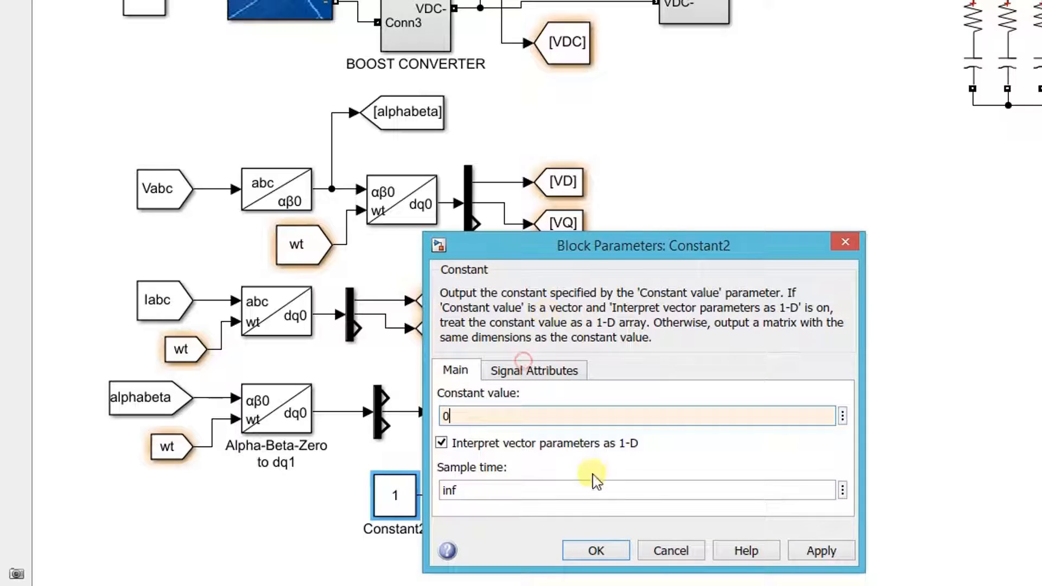
pyautogui.click(598, 549)
# Add a continuous PID Controller block in line with the Sum block and connect the Sum's output to it.
pyautogui.doubleClick(551, 419)
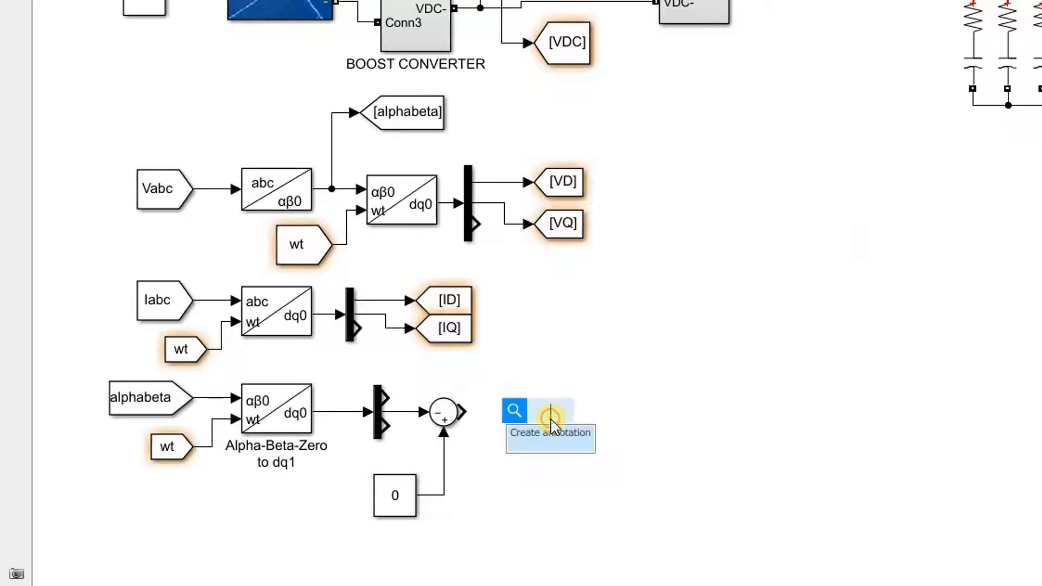
pyautogui.write('pid')
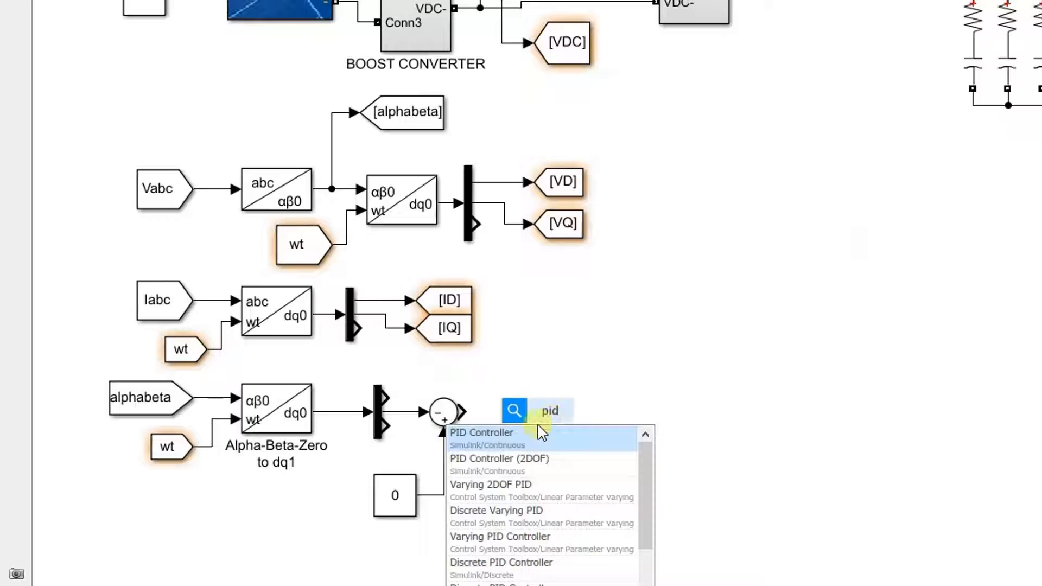
pyautogui.click(542, 433)
pyautogui.moveTo(538, 428); pyautogui.dragTo(550, 419)
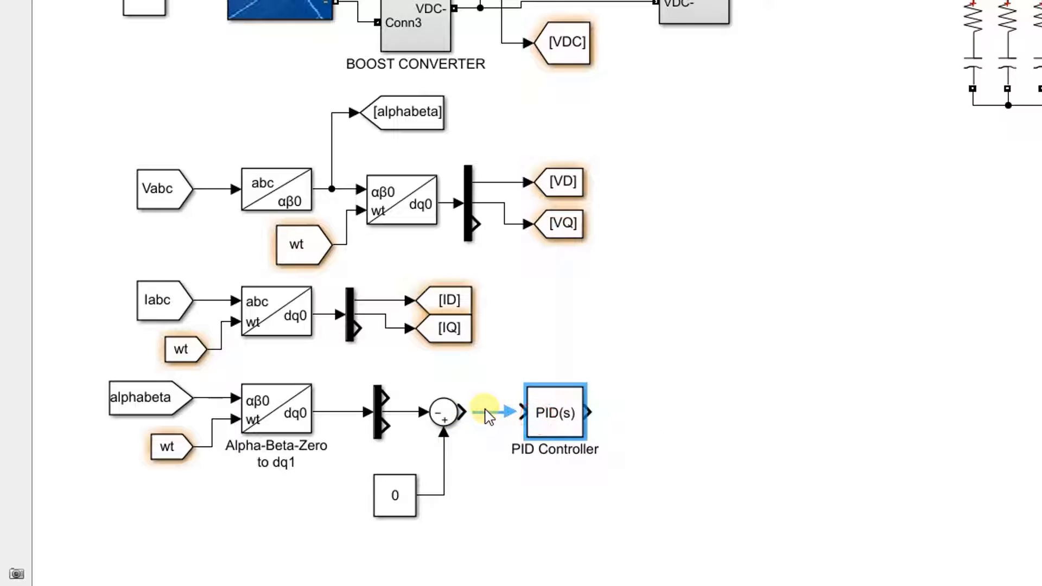
pyautogui.click(487, 411)
# Set the controller to PI with proportional gain 10 and integral gain 50000, and shift the block slightly closer to the Sum.
pyautogui.click(553, 414)
pyautogui.doubleClick(554, 415)
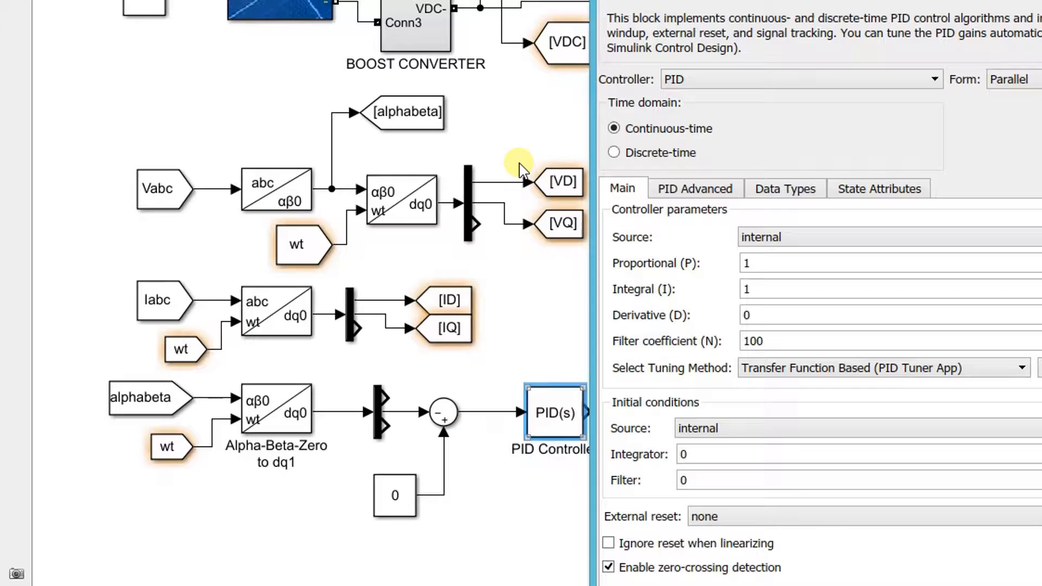
pyautogui.moveTo(814, 1); pyautogui.dragTo(754, 0)
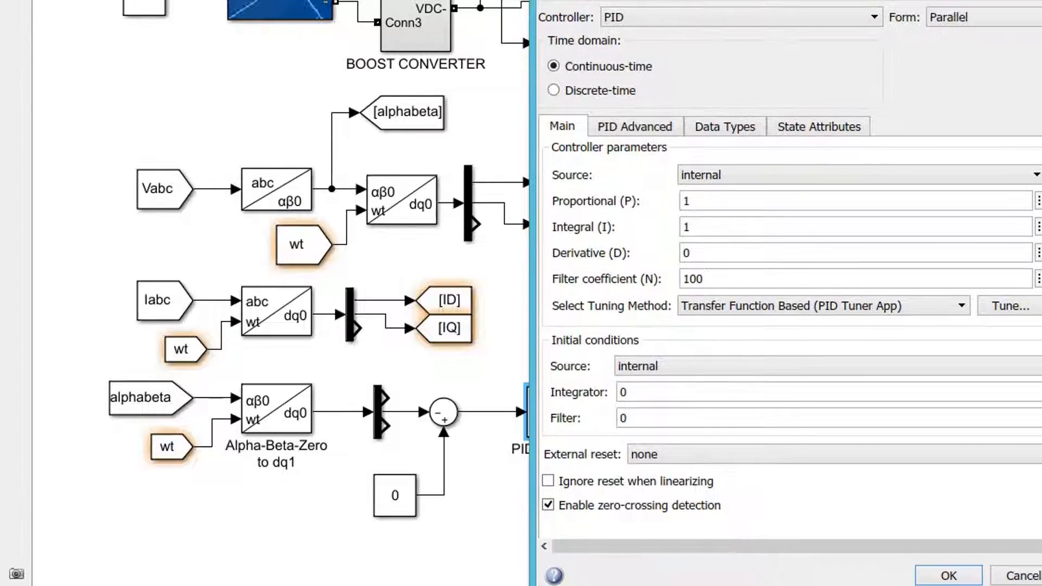
pyautogui.click(665, 20)
pyautogui.click(656, 48)
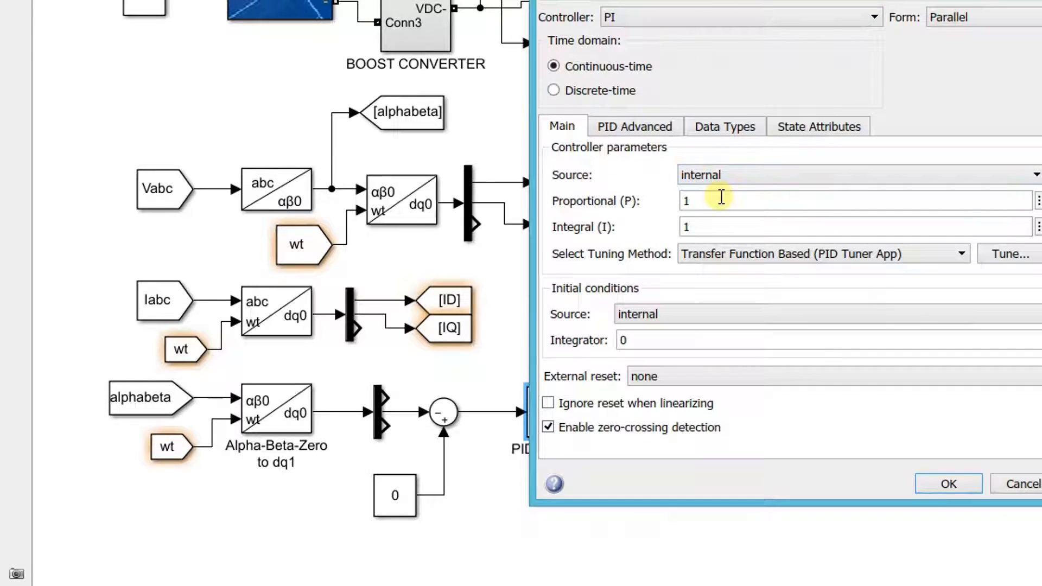
pyautogui.write('10')
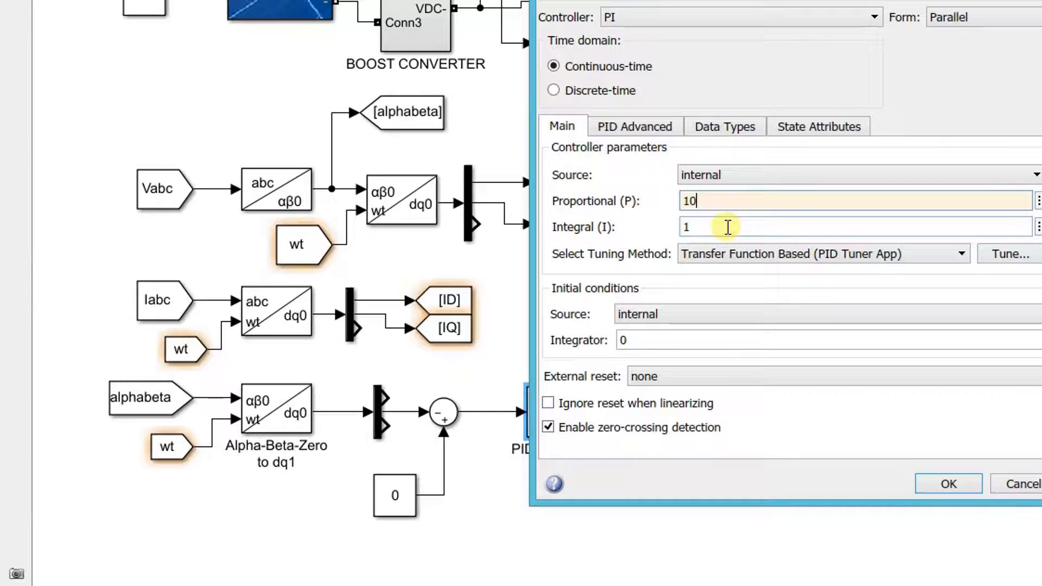
pyautogui.doubleClick(726, 226)
pyautogui.write('50000')
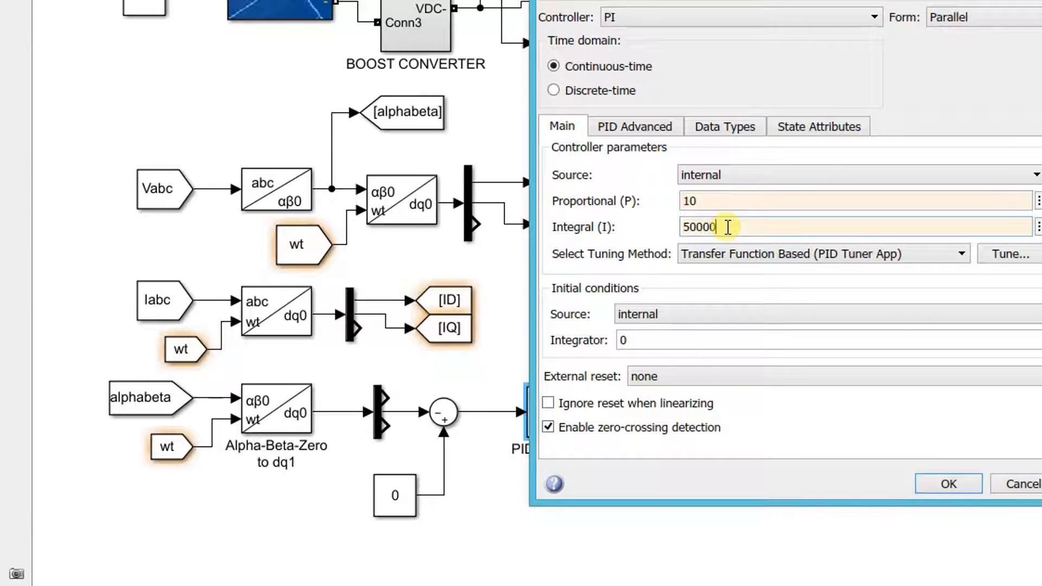
pyautogui.click(956, 483)
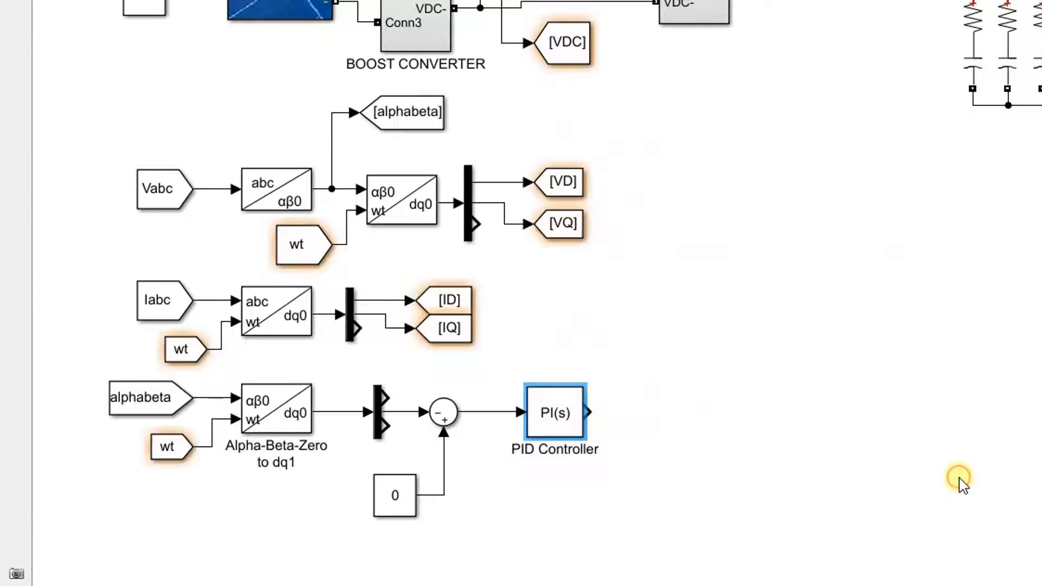
pyautogui.moveTo(541, 418); pyautogui.dragTo(520, 418)
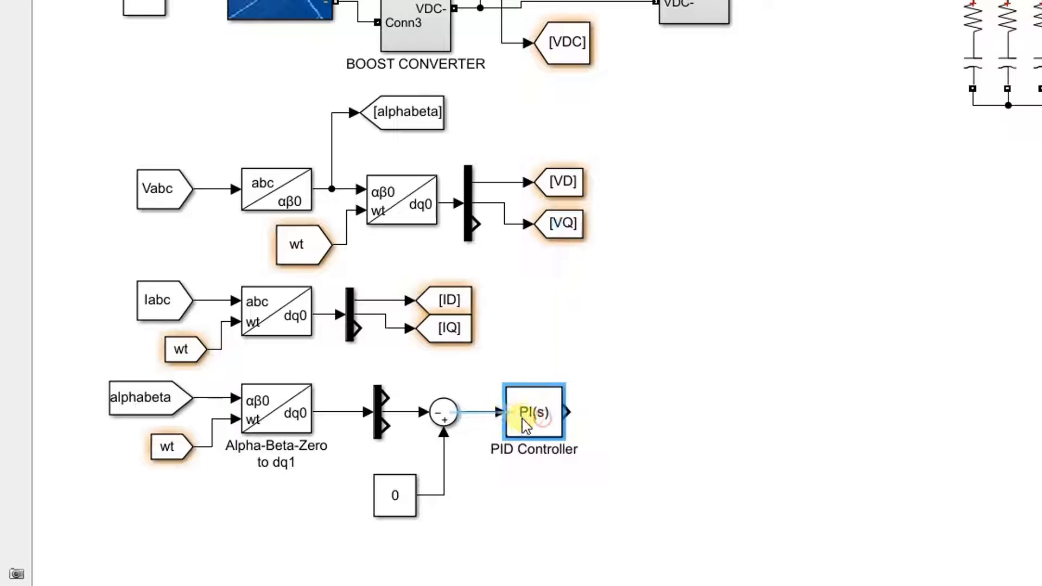
# Add an Integrator block in line after the PI controller and connect the controller's output to it.
pyautogui.doubleClick(626, 419)
pyautogui.write('i')
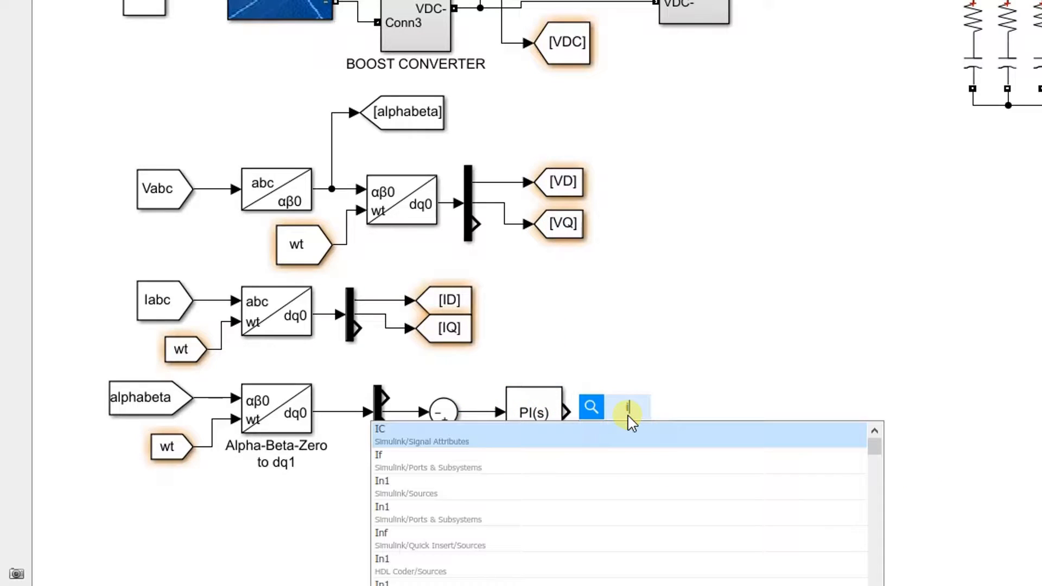
pyautogui.write('ntegr')
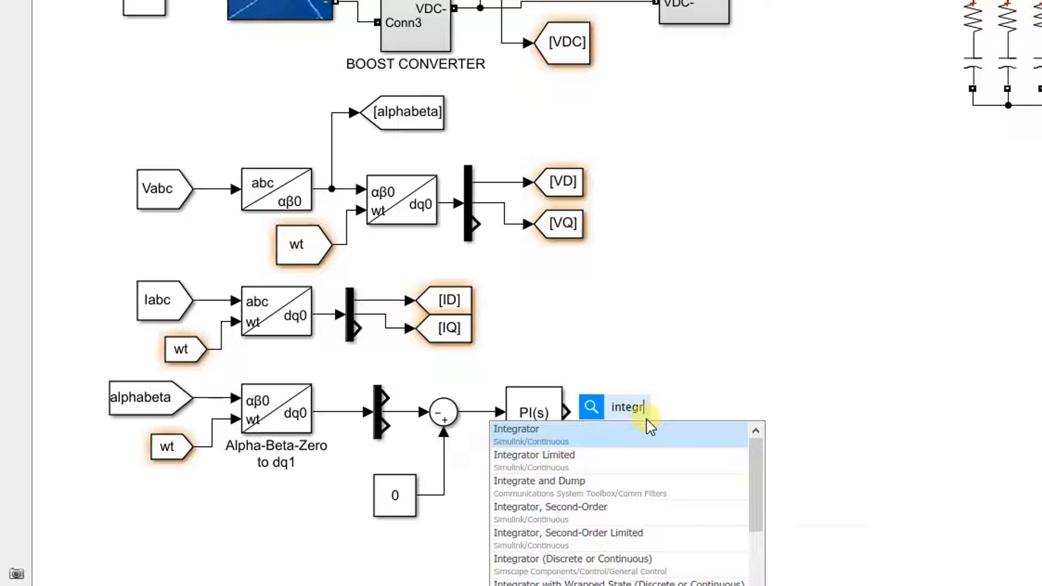
pyautogui.click(649, 432)
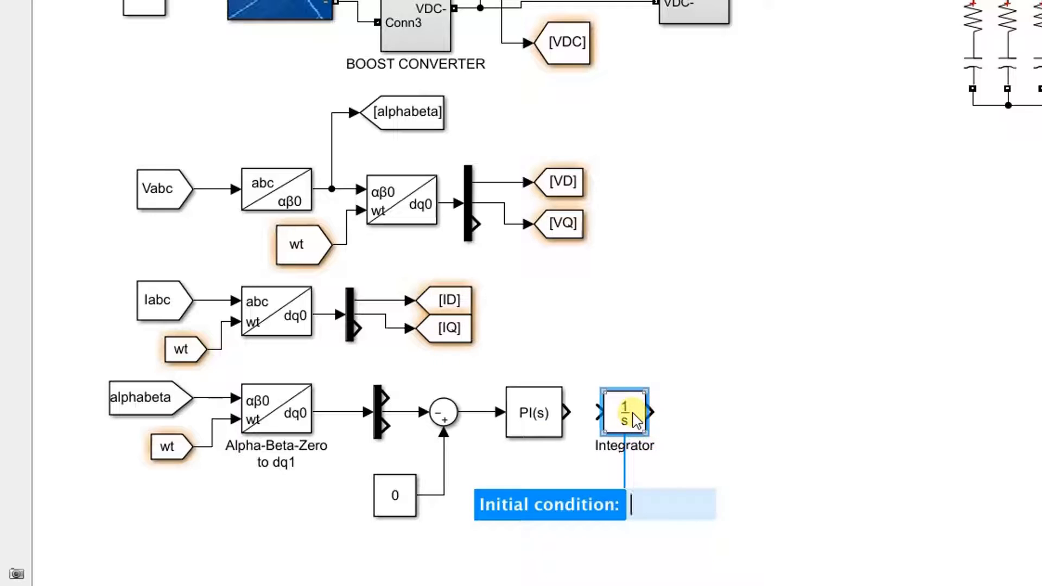
pyautogui.moveTo(635, 421); pyautogui.dragTo(650, 421)
pyautogui.click(580, 415)
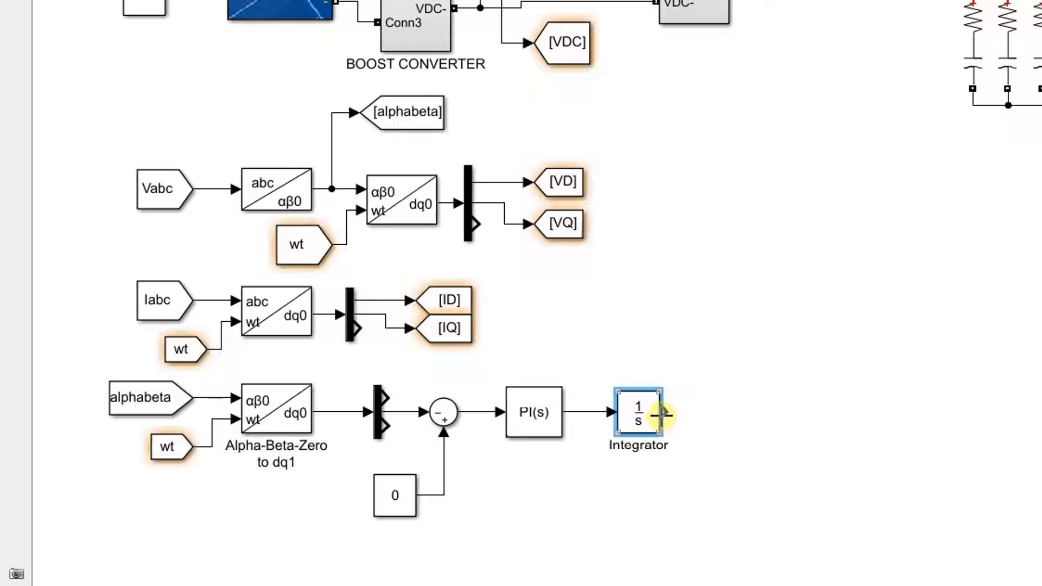
# Delete the wt From block at the Alpha-Beta-Zero to dq1 block and feed the integrator's output back to that wt input, routed below the loop.
pyautogui.moveTo(663, 413); pyautogui.dragTo(211, 442)
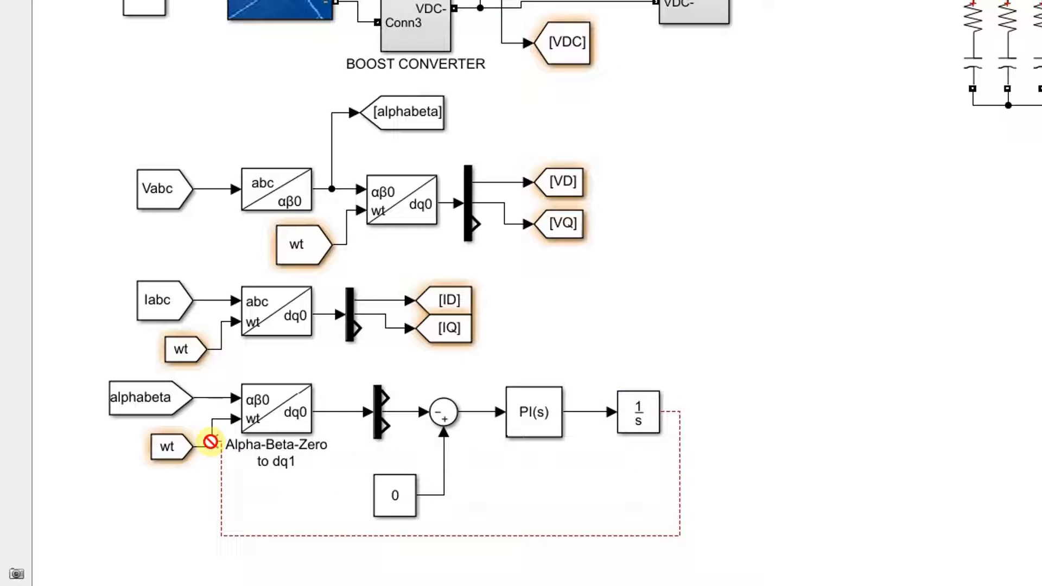
pyautogui.rightClick(156, 450)
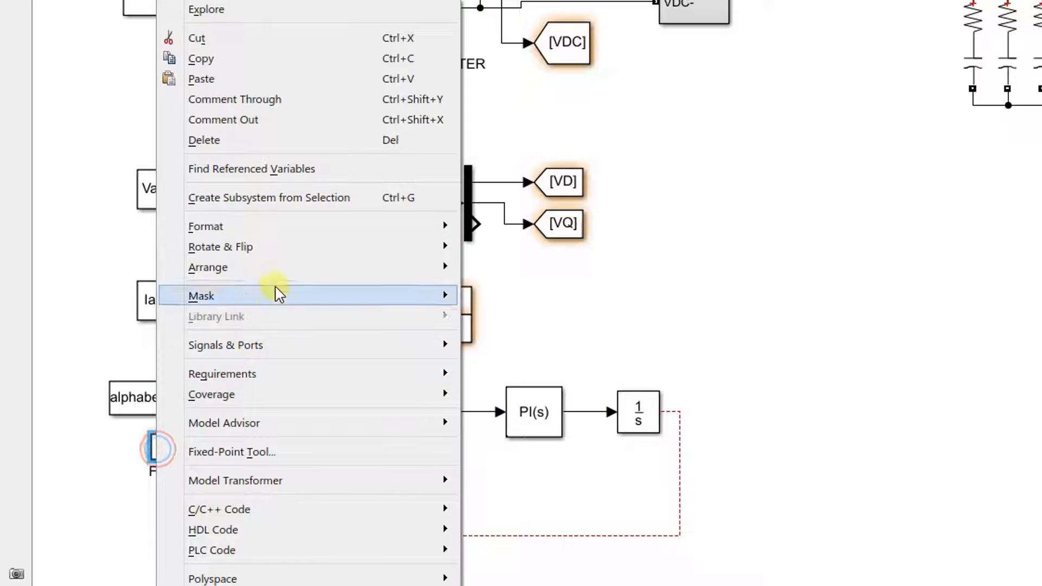
pyautogui.click(210, 140)
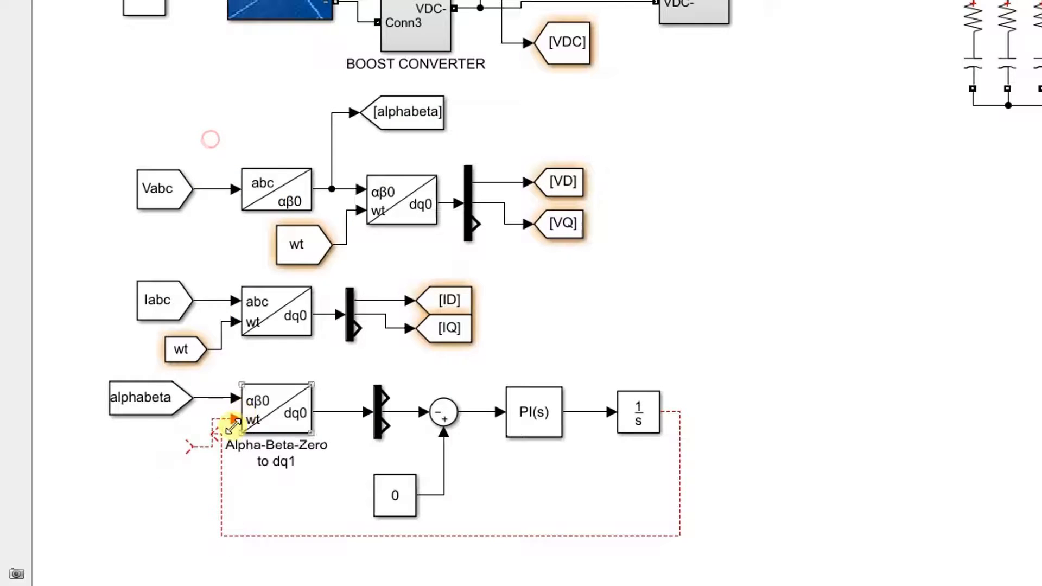
pyautogui.moveTo(203, 457); pyautogui.dragTo(228, 423)
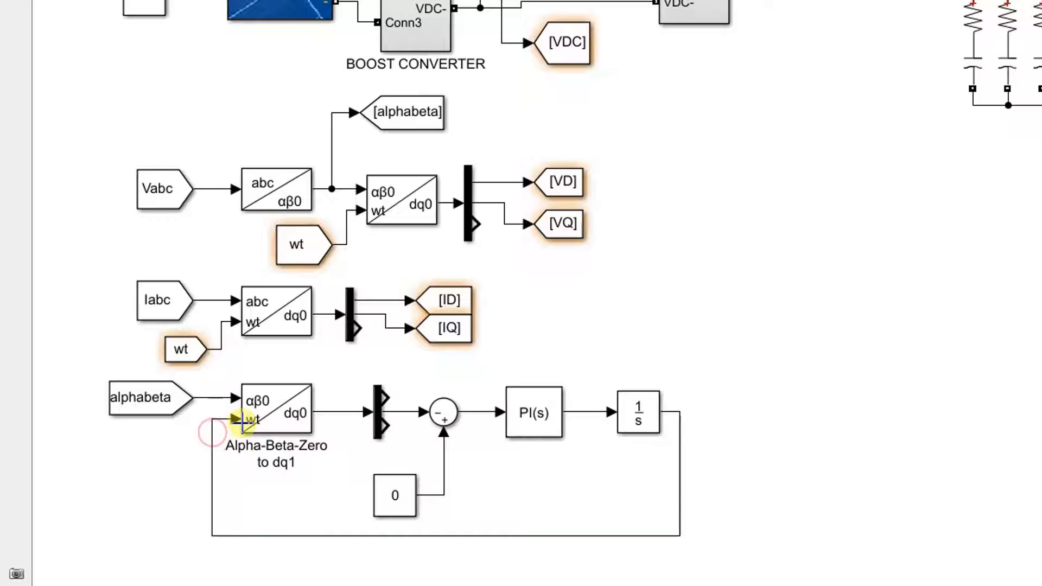
pyautogui.moveTo(211, 486); pyautogui.dragTo(200, 485)
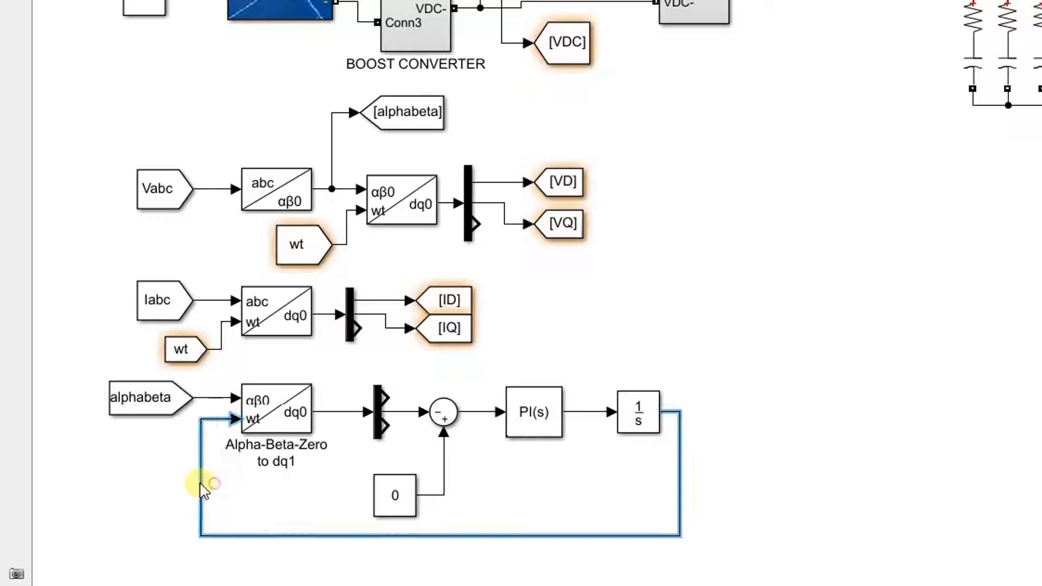
# Add a Goto block beside the integrator, connect it to the integrator's output line and set its tag to wt.
pyautogui.doubleClick(722, 423)
pyautogui.write('goto')
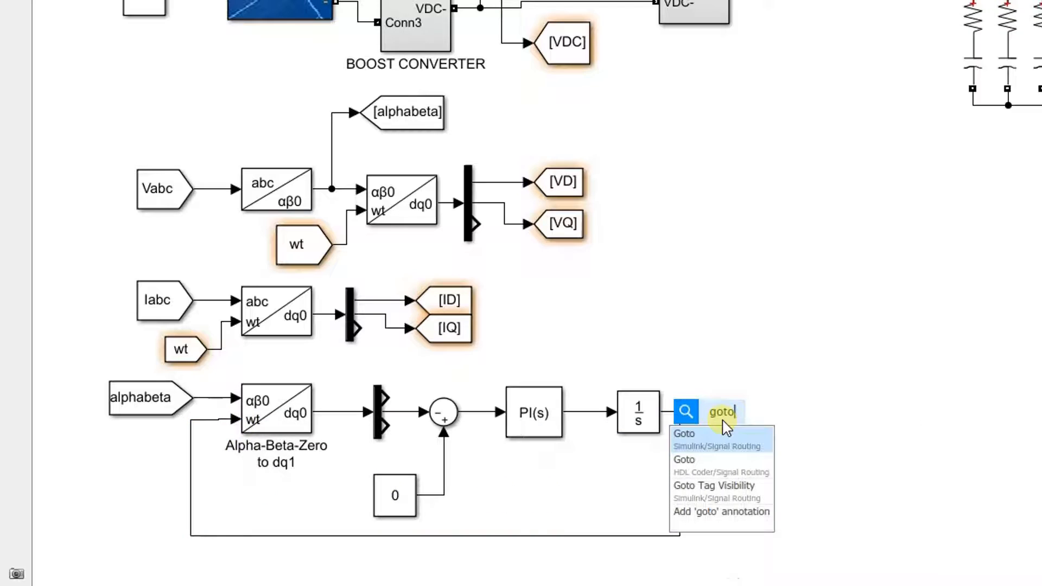
pyautogui.click(725, 434)
pyautogui.moveTo(726, 425)
pyautogui.mouseDown()
pyautogui.moveTo(740, 405)
pyautogui.moveTo(681, 411)
pyautogui.mouseUp()
pyautogui.doubleClick(734, 408)
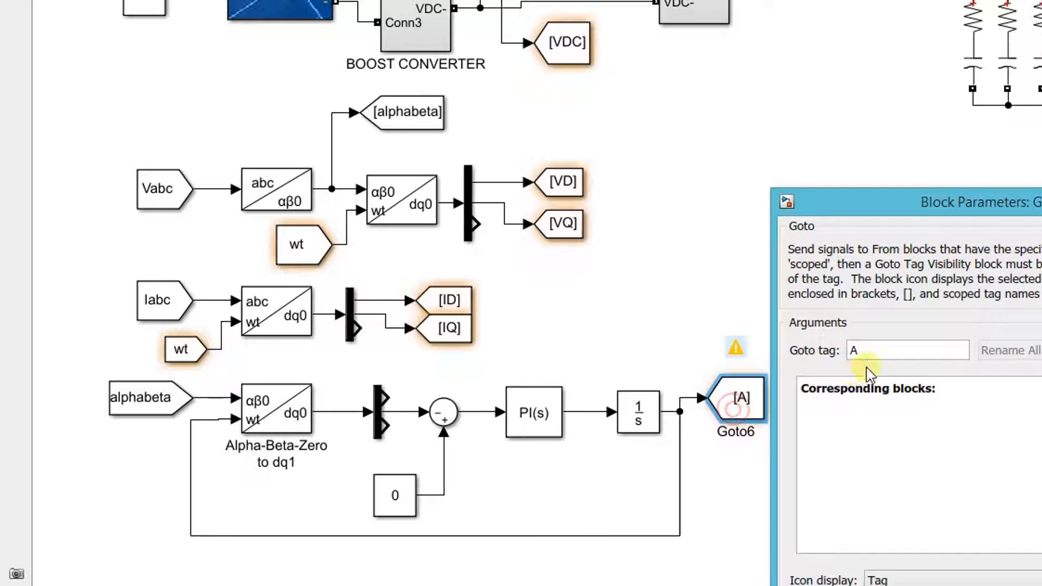
pyautogui.write('wt')
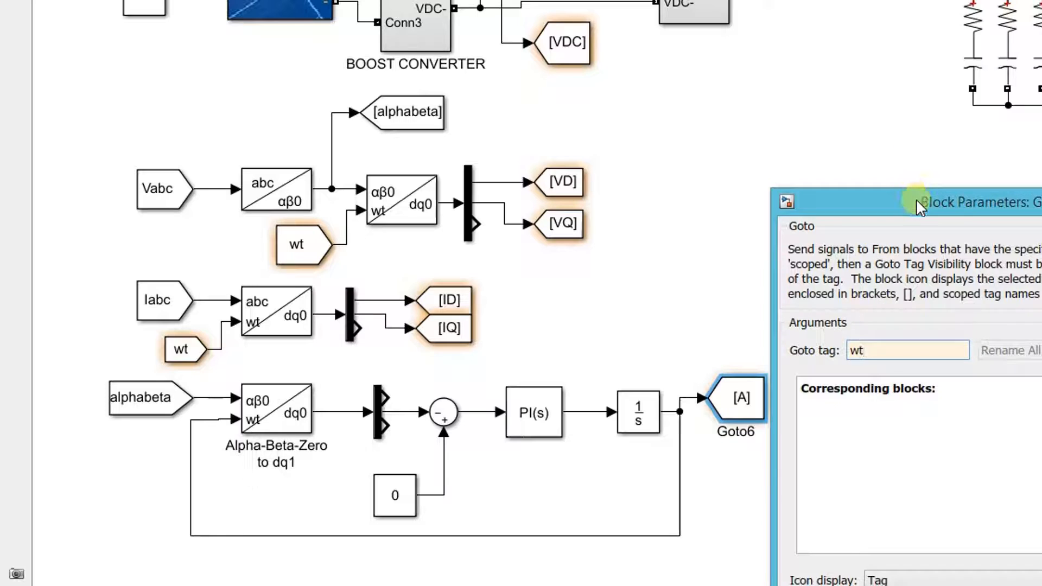
pyautogui.moveTo(918, 202); pyautogui.dragTo(880, 137)
pyautogui.write('t')
pyautogui.click(914, 556)
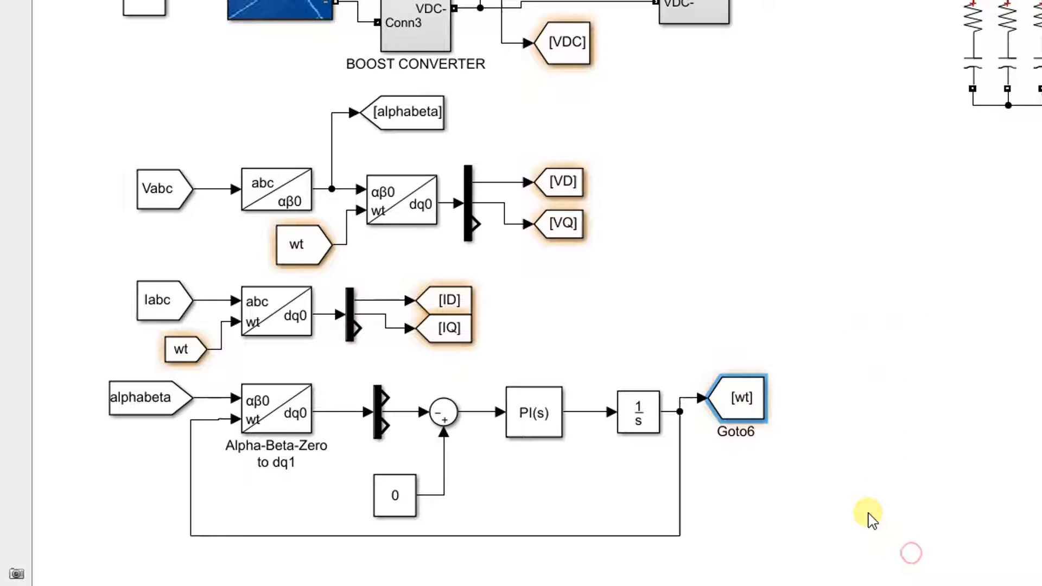
pyautogui.click(868, 515)
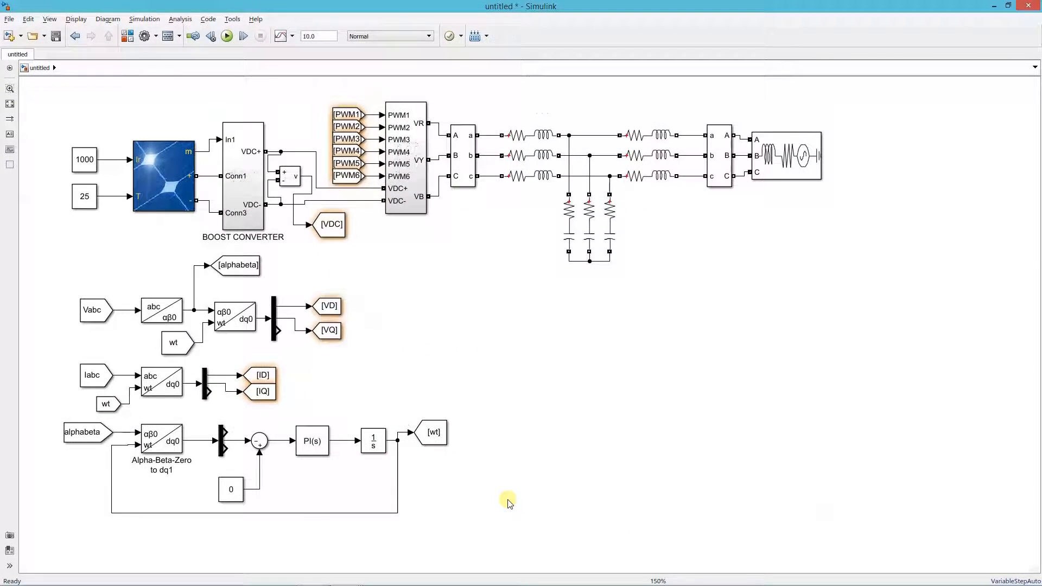
# Compact the layout by moving the VD and VQ tags closer to their Demux and tightening the Sum, constant, PI, integrator, feedback line and wt tag.
pyautogui.moveTo(333, 301); pyautogui.dragTo(316, 297)
pyautogui.moveTo(334, 325); pyautogui.dragTo(312, 315)
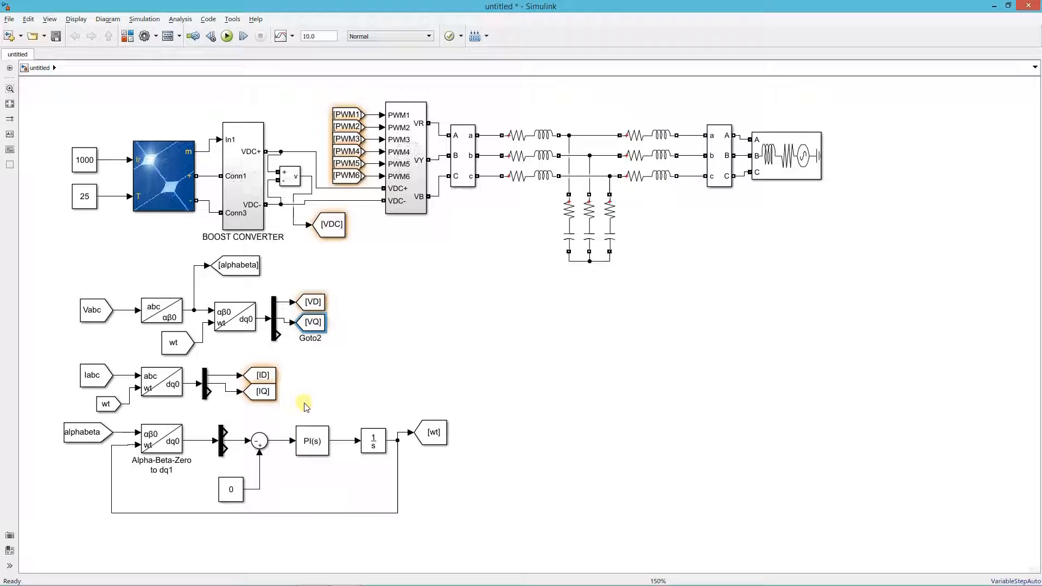
pyautogui.moveTo(261, 445); pyautogui.dragTo(253, 445)
pyautogui.moveTo(230, 487); pyautogui.dragTo(222, 475)
pyautogui.moveTo(312, 443); pyautogui.dragTo(292, 442)
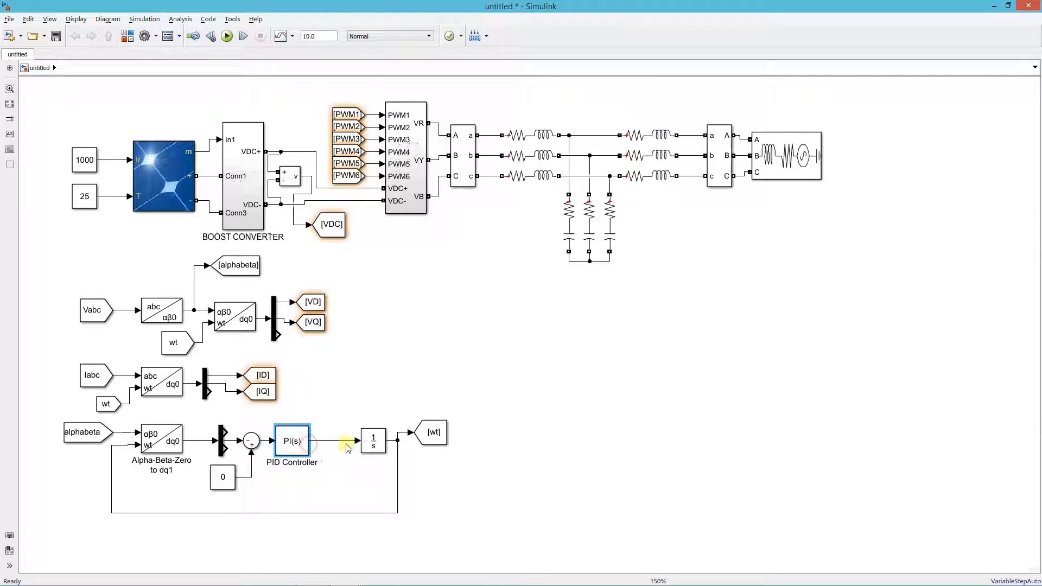
pyautogui.moveTo(375, 445); pyautogui.dragTo(333, 445)
pyautogui.moveTo(397, 467); pyautogui.dragTo(371, 468)
pyautogui.moveTo(298, 513); pyautogui.dragTo(295, 496)
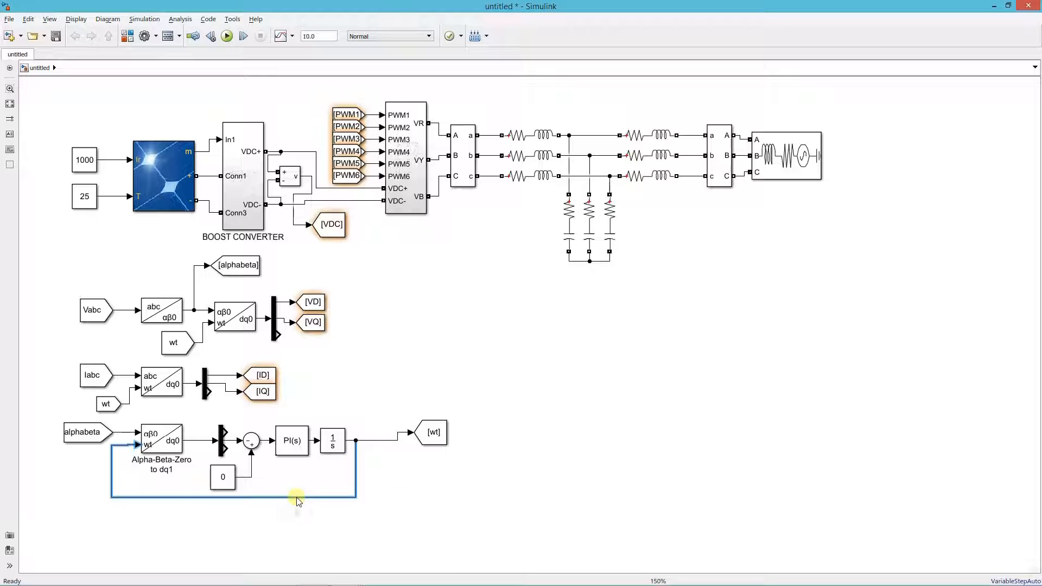
pyautogui.moveTo(442, 441); pyautogui.dragTo(391, 440)
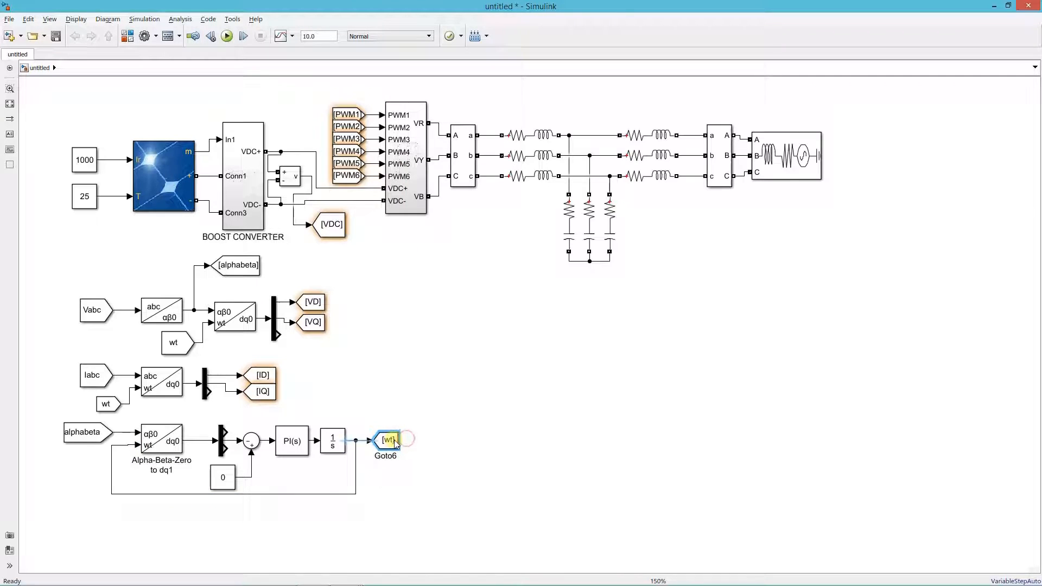
# Add a Constant block in the free area beside the VD and VQ tags and set its value to 600.
pyautogui.doubleClick(401, 325)
pyautogui.write('ci')
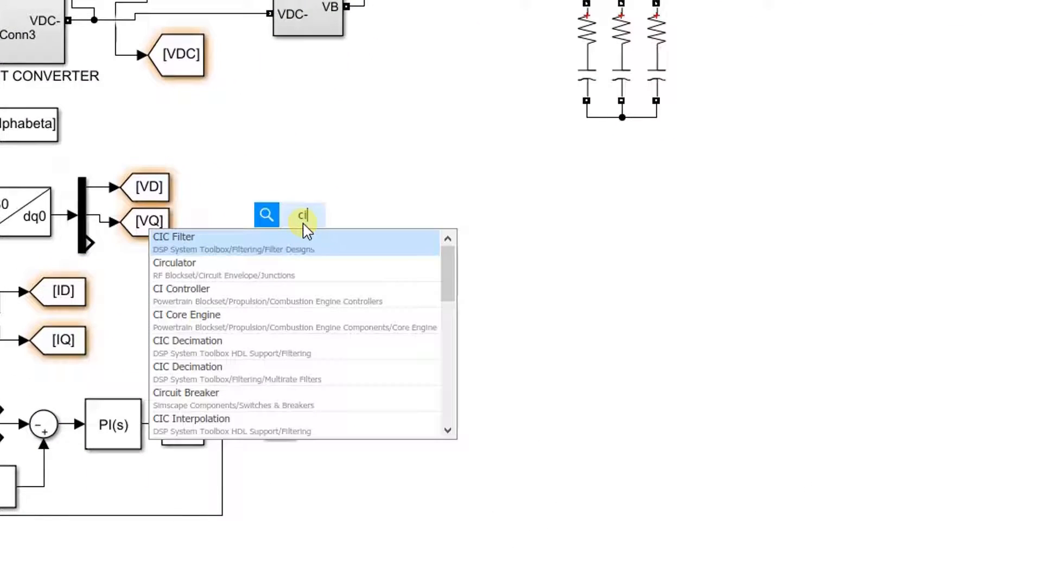
pyautogui.press('BackSpace')
pyautogui.write('onstant')
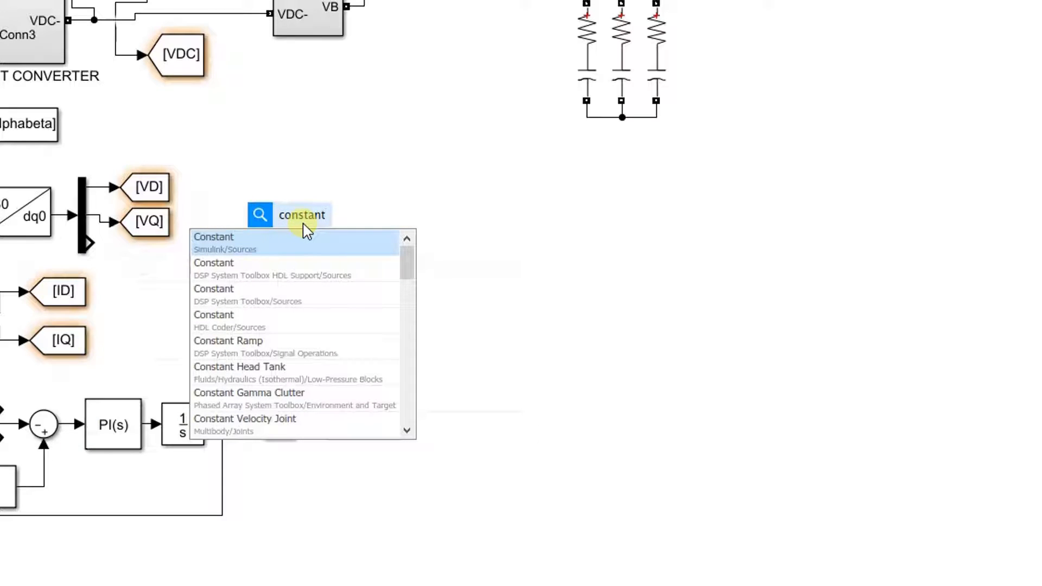
pyautogui.press('Return')
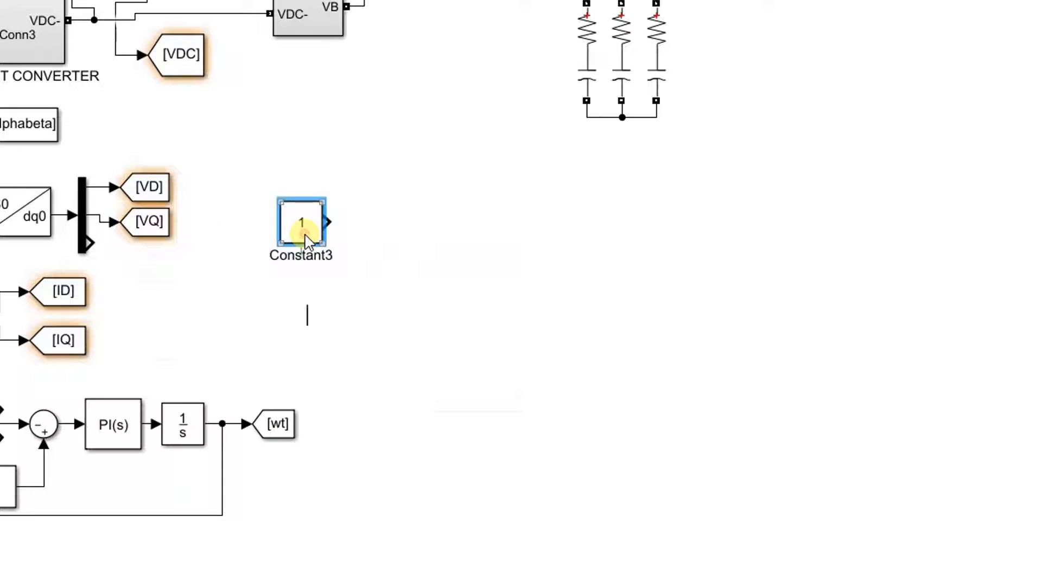
pyautogui.moveTo(300, 226); pyautogui.dragTo(292, 201)
pyautogui.doubleClick(293, 195)
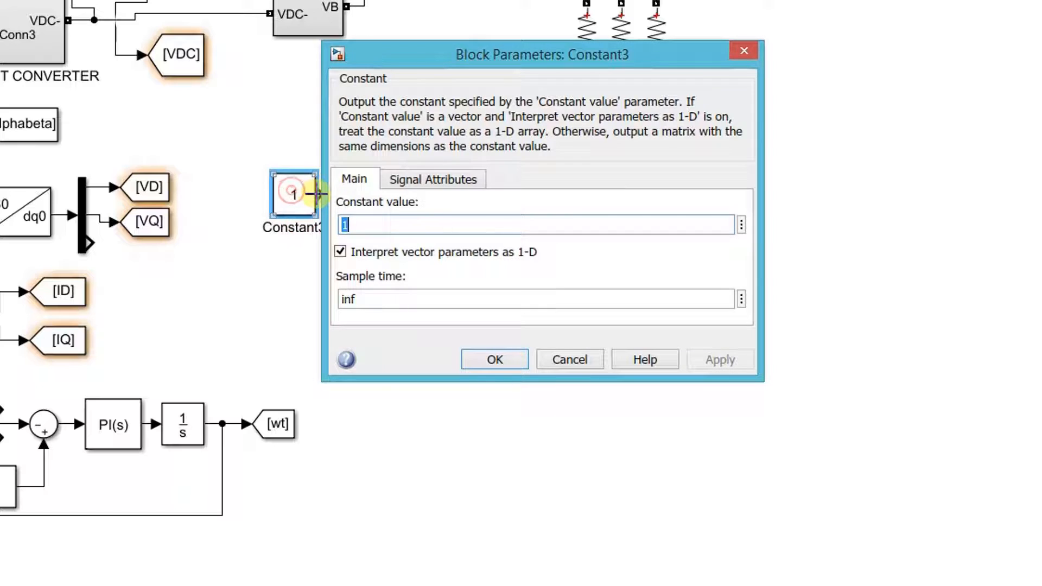
pyautogui.write('600')
pyautogui.click(486, 358)
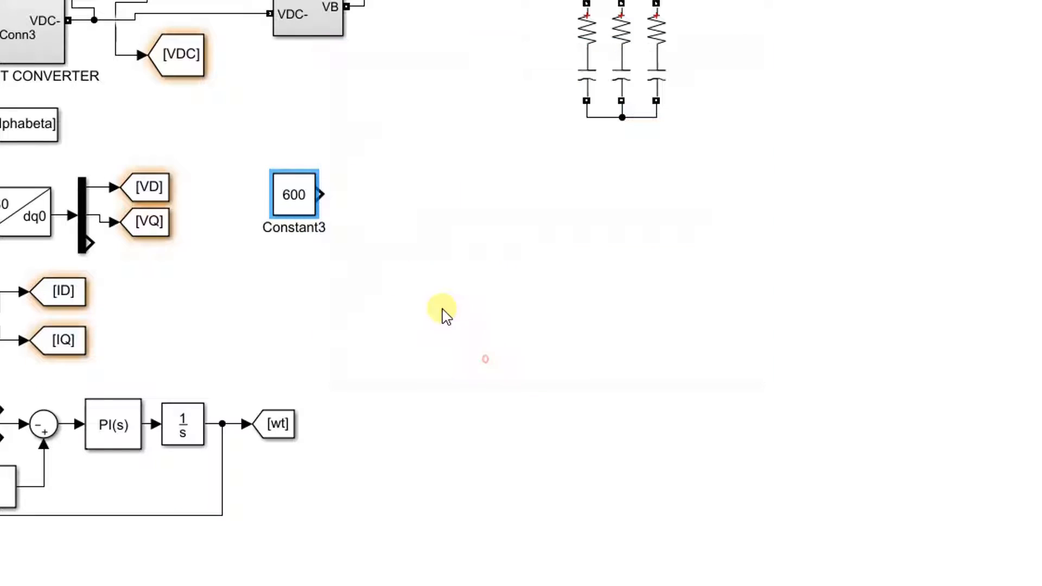
# Add a Sum block beside the 600 constant, connect the constant to it and set its list of signs to |+-.
pyautogui.write('sum')
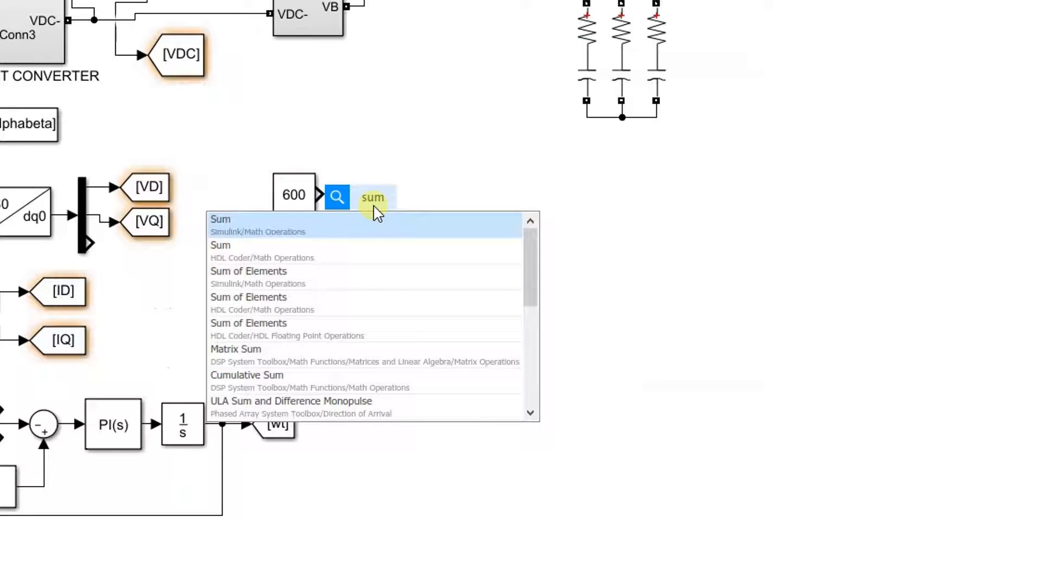
pyautogui.click(376, 220)
pyautogui.press('Return')
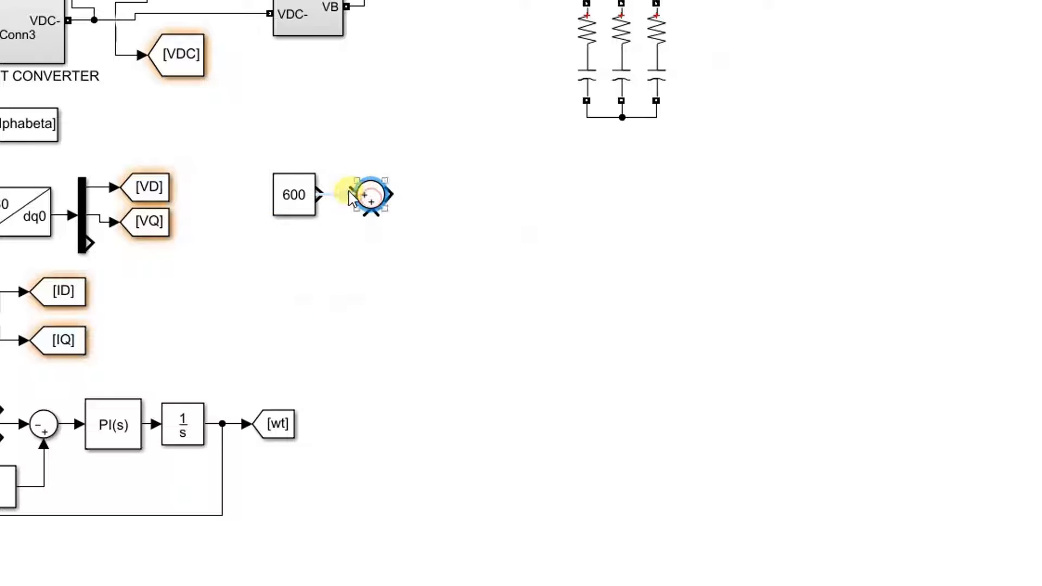
pyautogui.doubleClick(371, 196)
pyautogui.click(413, 232)
pyautogui.write('|++')
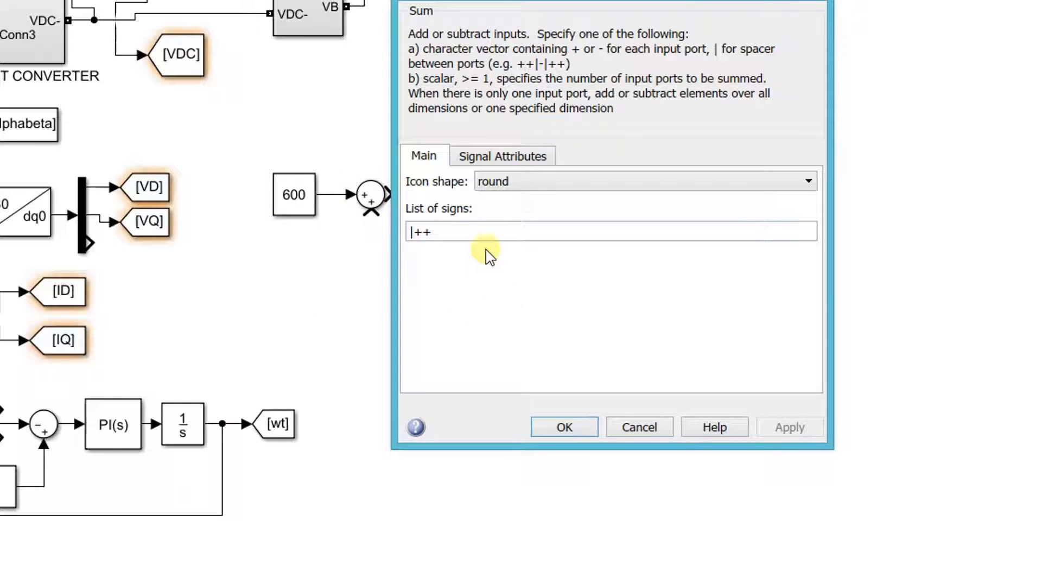
pyautogui.write('|+')
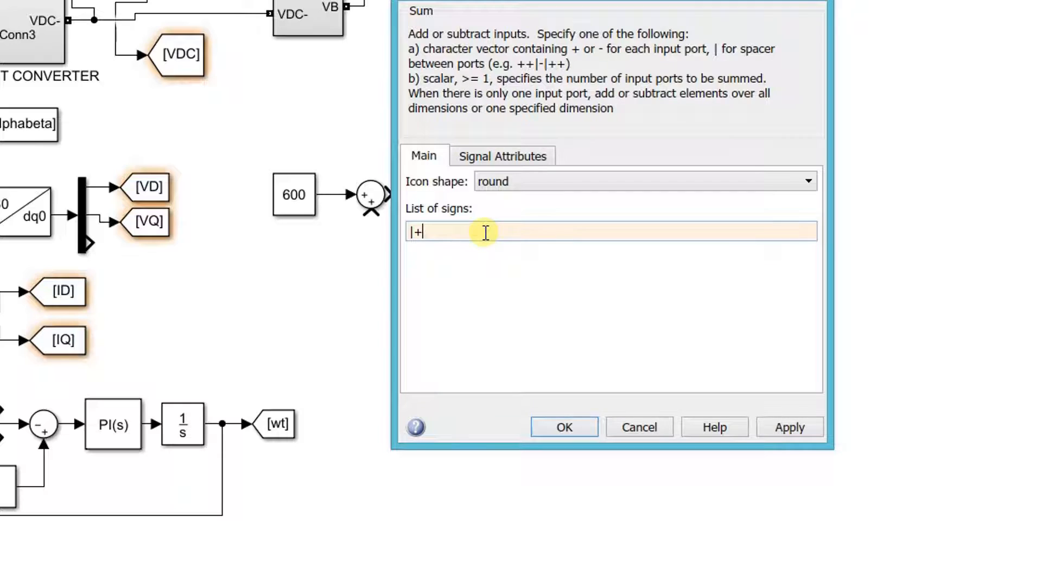
pyautogui.write('-')
pyautogui.click(570, 432)
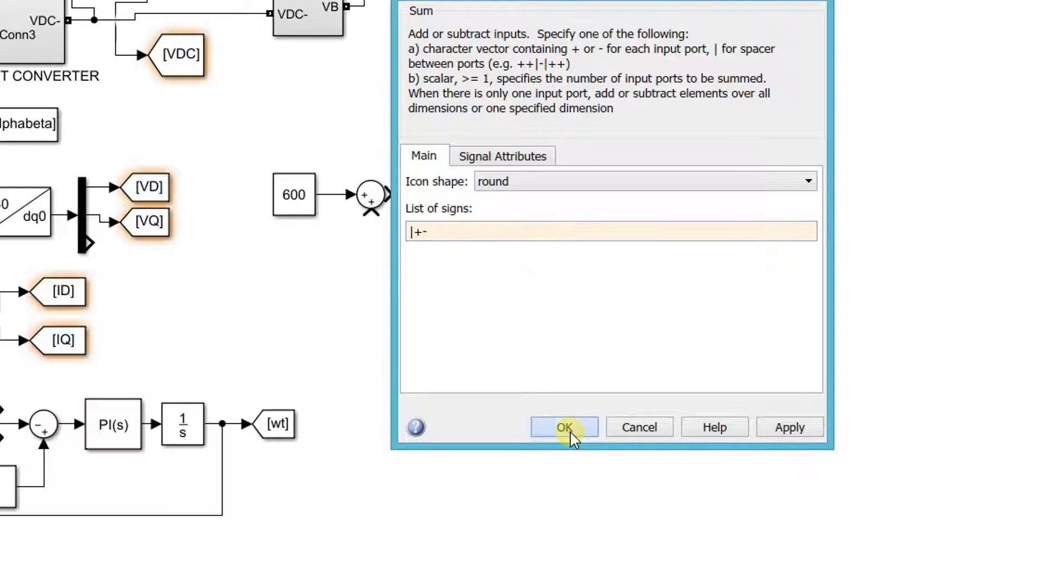
# Create a From block for the VDC tag, connect it to the new Sum's negative input and rotate it upward directly beneath the Sum.
pyautogui.click(205, 53)
pyautogui.moveTo(212, 52); pyautogui.dragTo(371, 213)
pyautogui.click(352, 255)
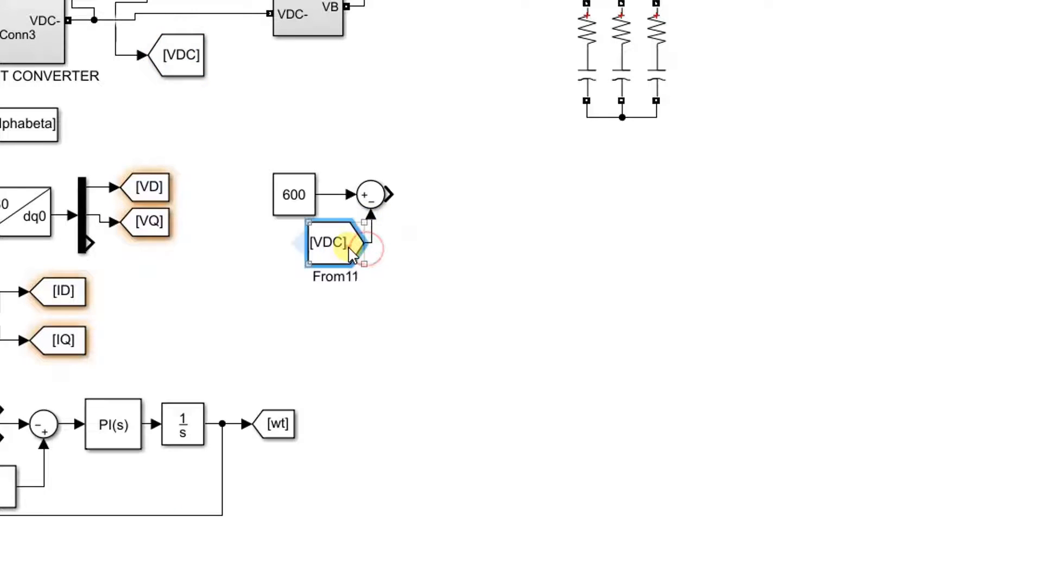
pyautogui.hotkey('ctrl', 'r')
pyautogui.hotkey('ctrl', 'r')
pyautogui.hotkey('ctrl', 'r')
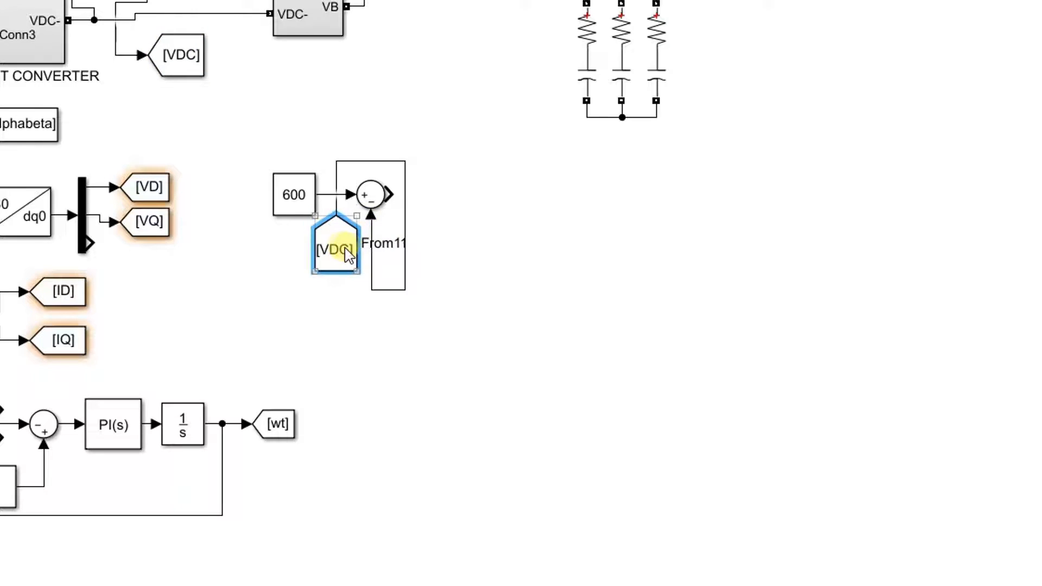
pyautogui.moveTo(348, 255); pyautogui.dragTo(386, 280)
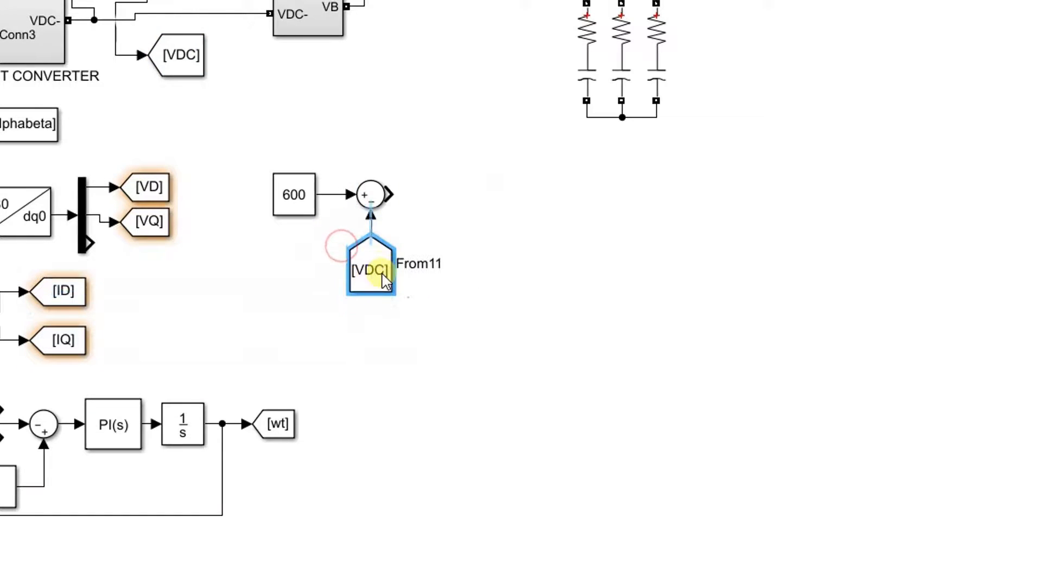
# Add a continuous PID Controller block after the new Sum block and connect the Sum's output to it.
pyautogui.doubleClick(410, 222)
pyautogui.write('pid')
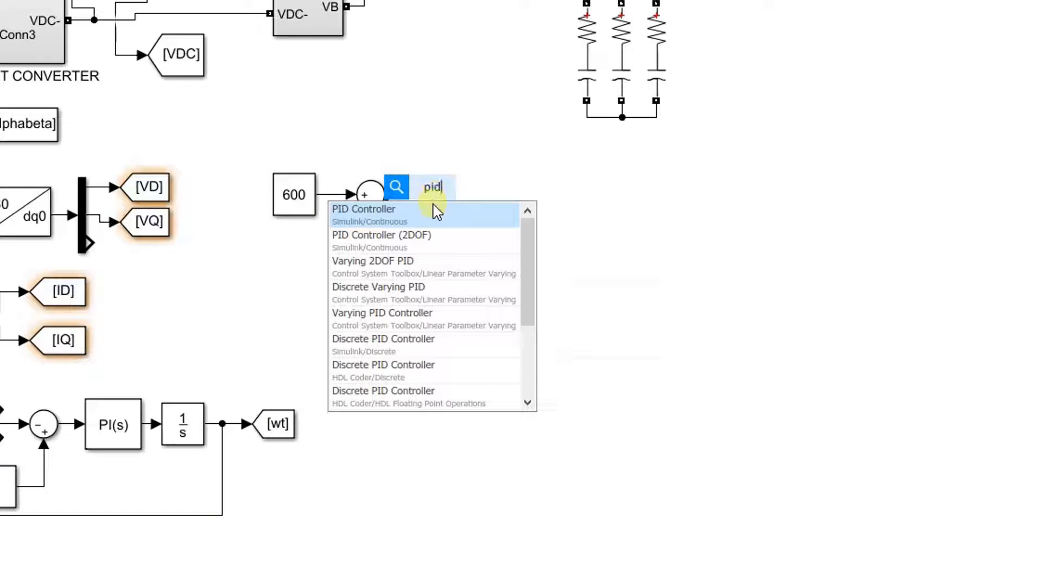
pyautogui.click(437, 212)
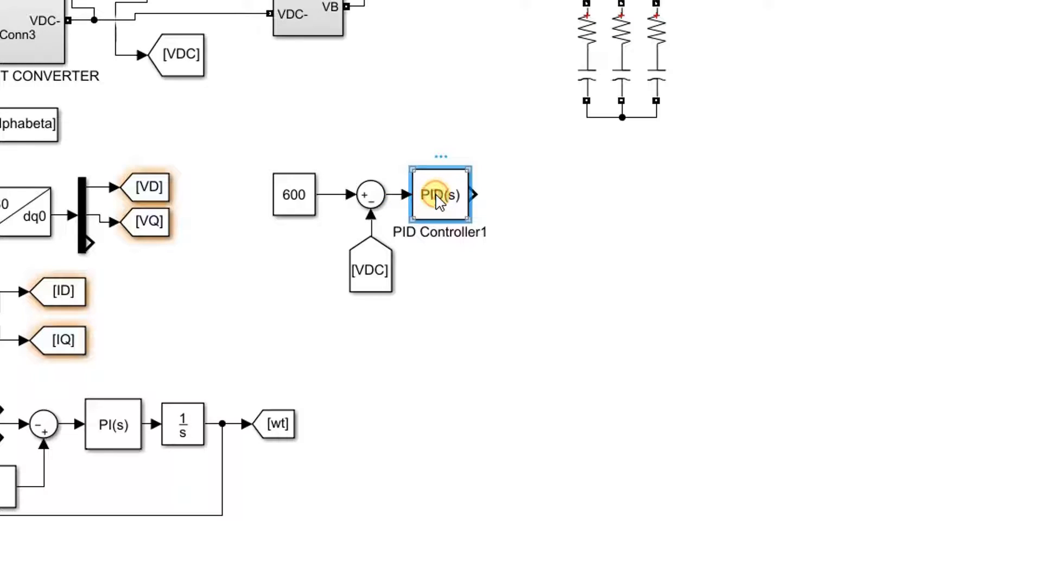
# Set the PID Controller after the 600 V Sum to type PI with proportional gain 0.25 and integral gain 300.
pyautogui.doubleClick(437, 197)
pyautogui.click(275, 39)
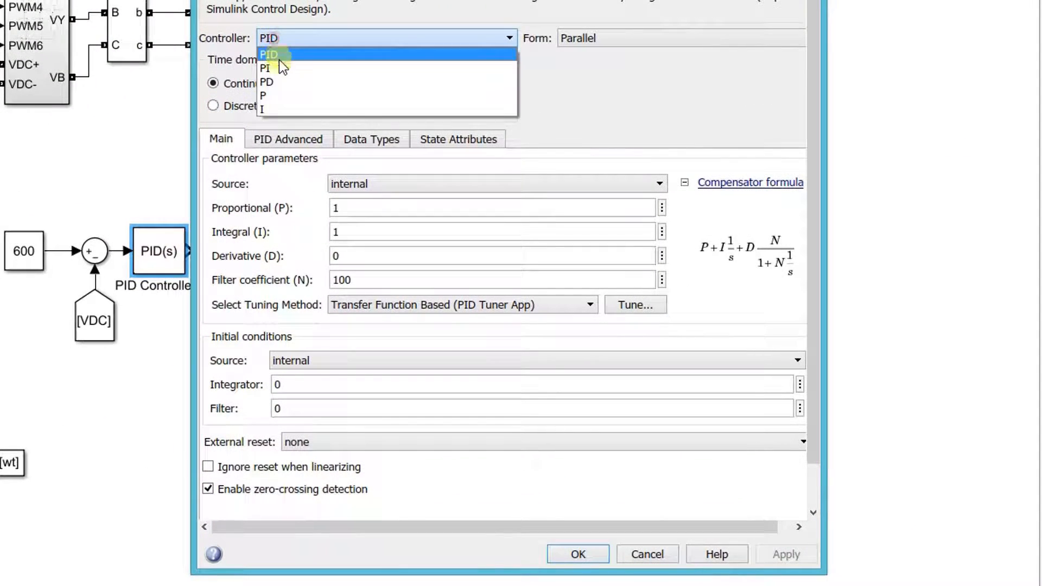
pyautogui.click(279, 64)
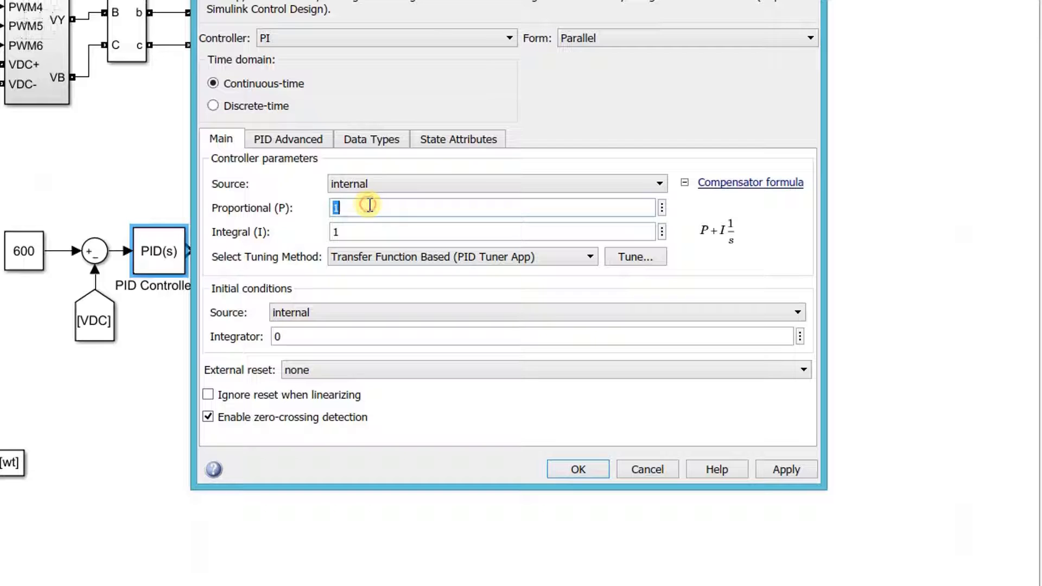
pyautogui.write('0.25')
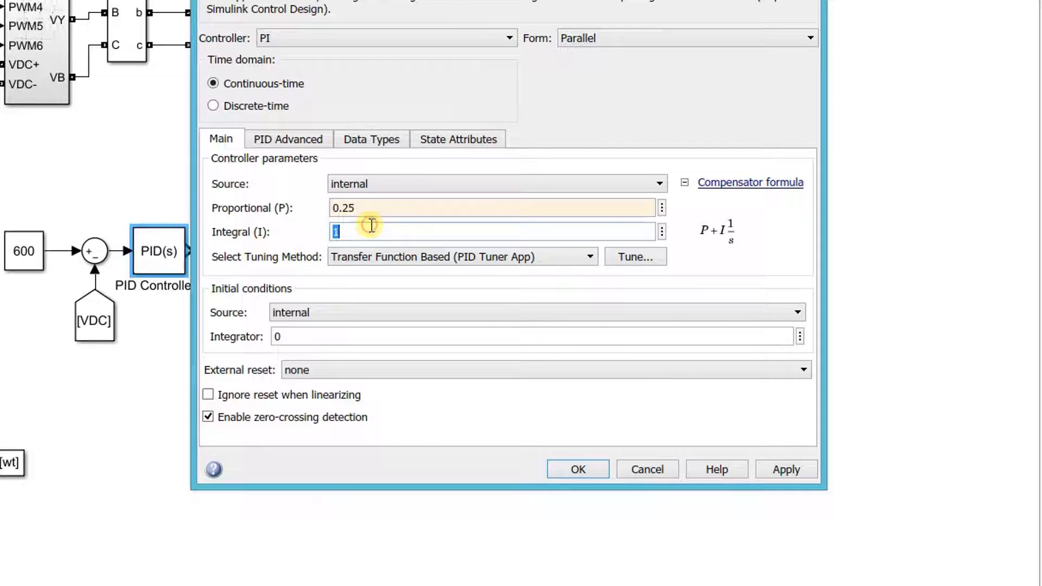
pyautogui.write('300')
pyautogui.click(589, 468)
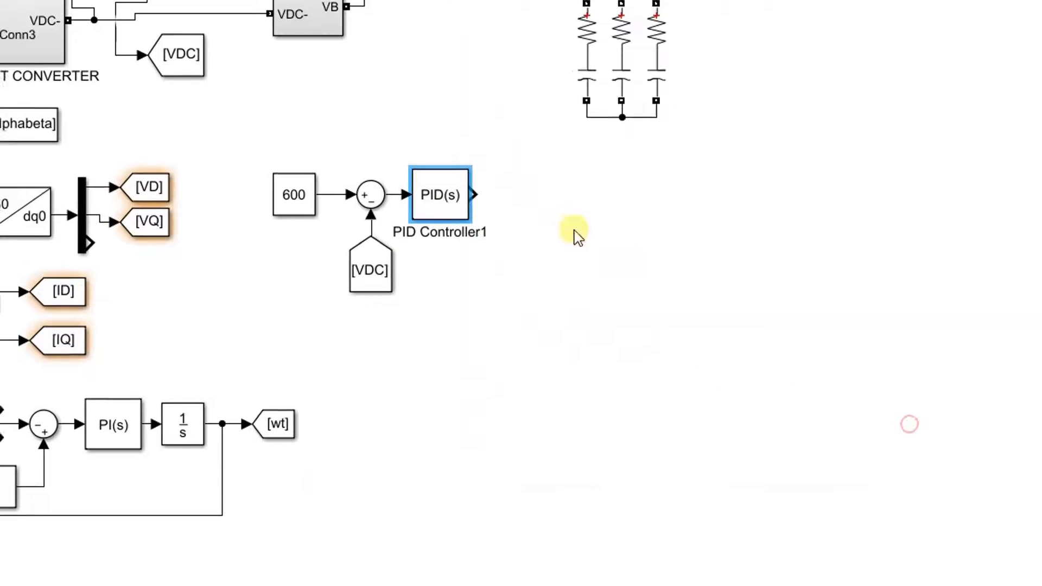
# Add a Sum block from Simulink Math Operations after the DC-link voltage PI controller.
pyautogui.click(554, 214)
pyautogui.doubleClick(513, 193)
pyautogui.write('s')
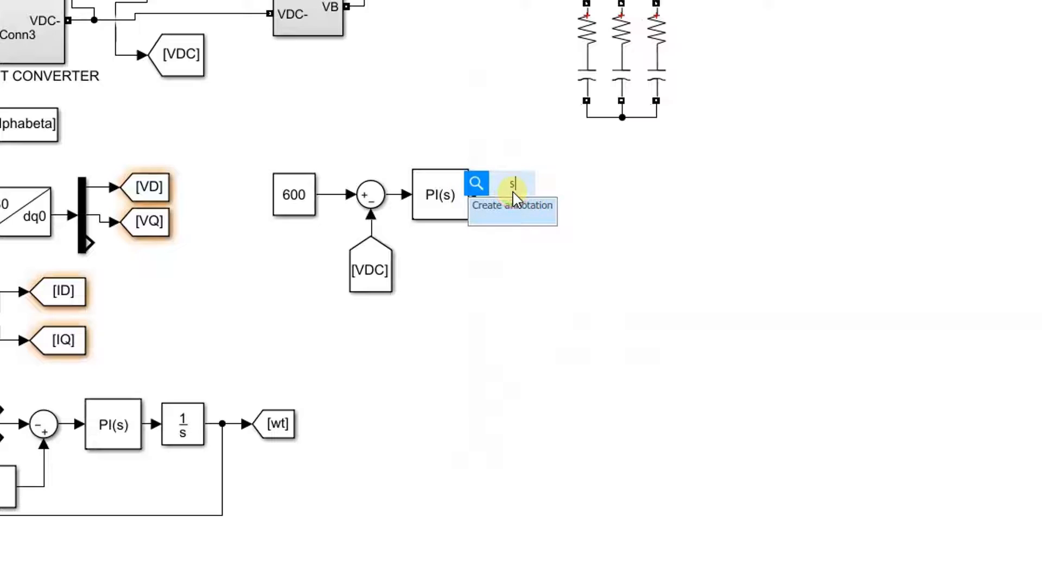
pyautogui.write('um')
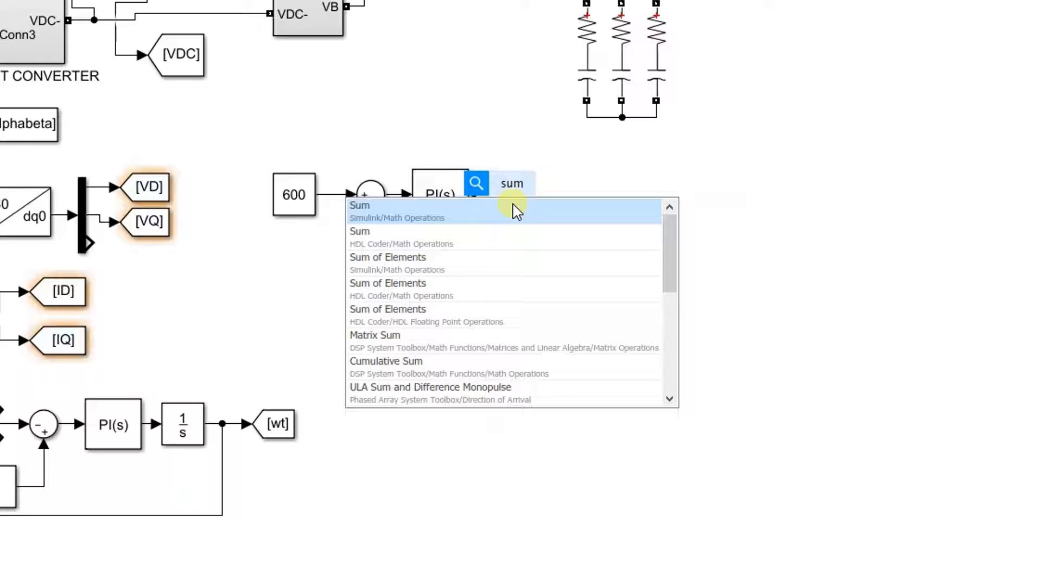
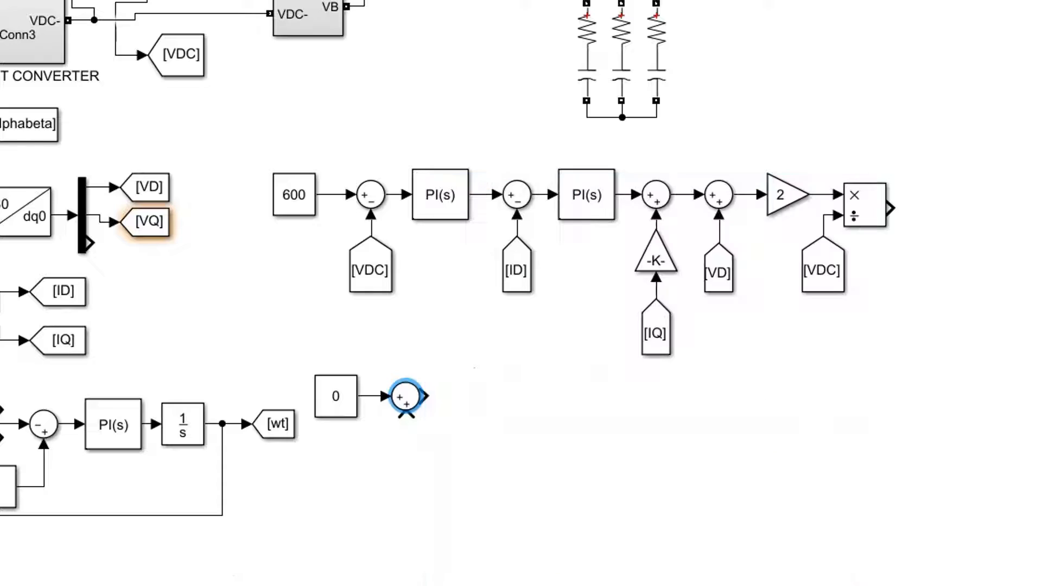
# Add a PID Controller block after the Sum fed by the 0 constant and connect the Sum's output to it.
pyautogui.doubleClick(481, 416)
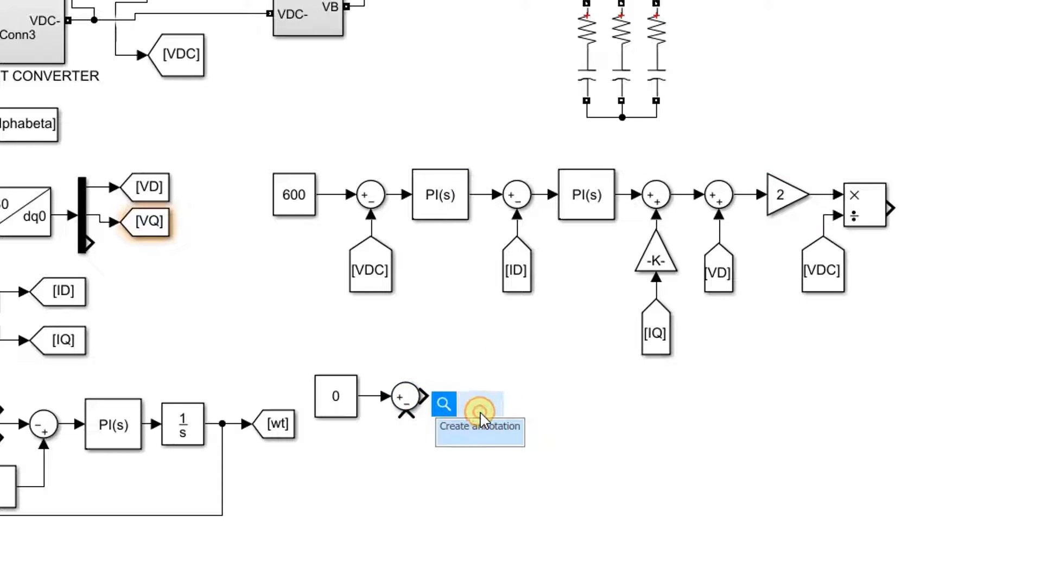
pyautogui.write('pid')
pyautogui.press('Return')
pyautogui.moveTo(482, 436); pyautogui.dragTo(478, 401)
# Change the controller type of the PID block in the 0-reference loop to PI.
pyautogui.doubleClick(476, 398)
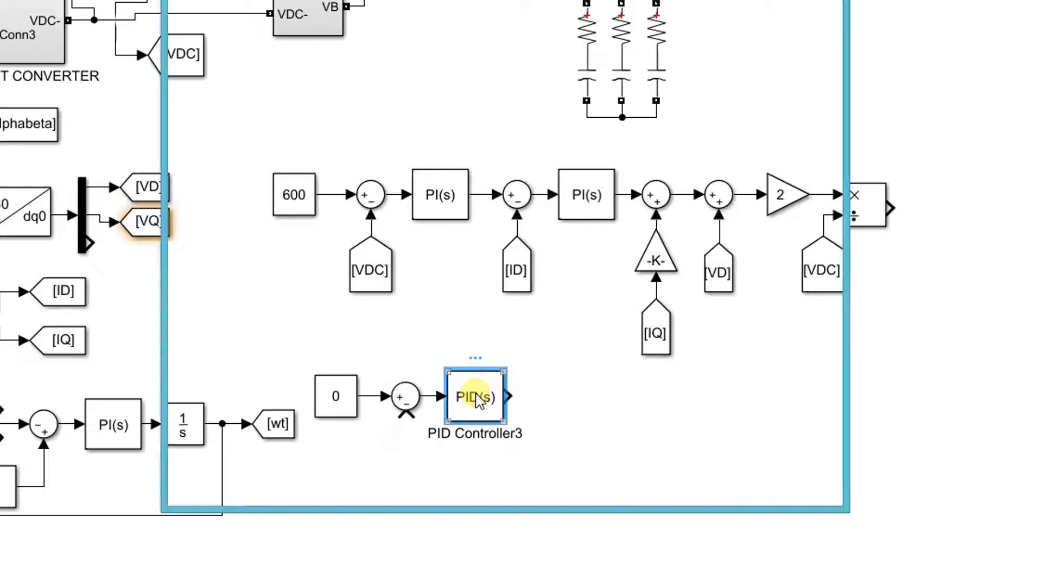
pyautogui.click(713, 87)
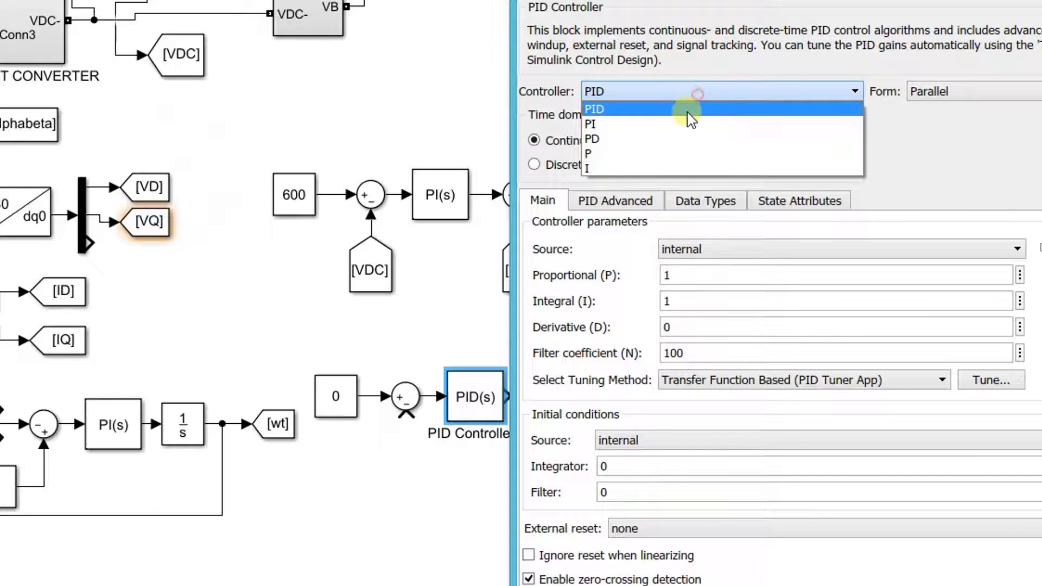
pyautogui.click(688, 120)
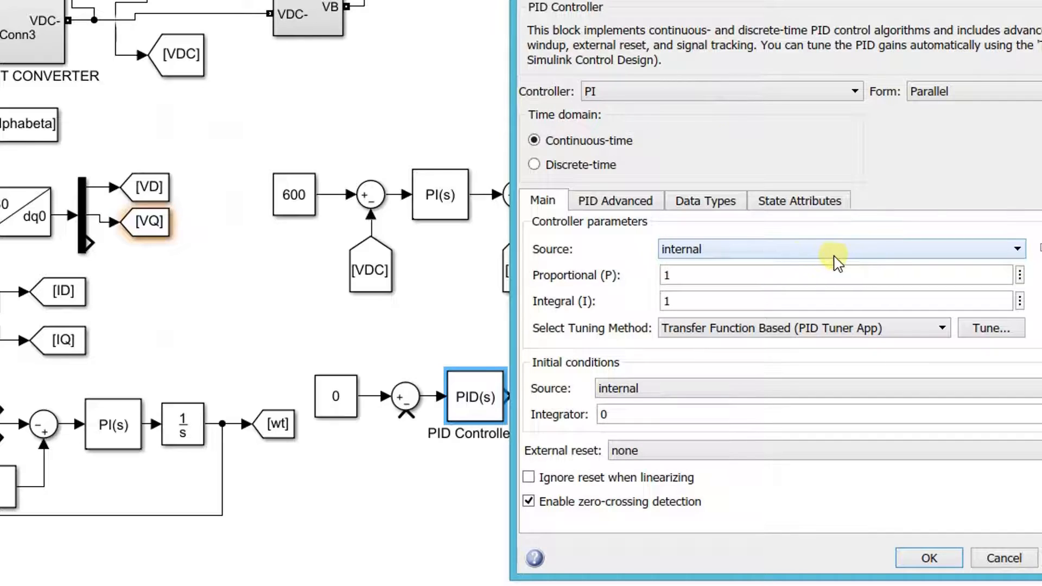
# Set the lower loop's PI controller to proportional gain 10 and integral gain 20.
pyautogui.write('10')
pyautogui.doubleClick(791, 303)
pyautogui.write('20')
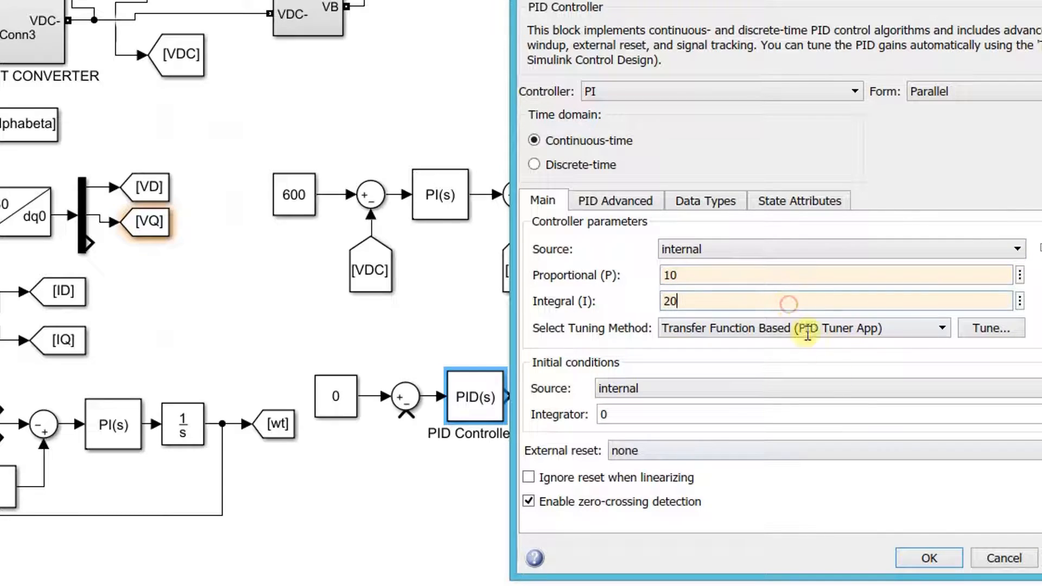
pyautogui.click(929, 558)
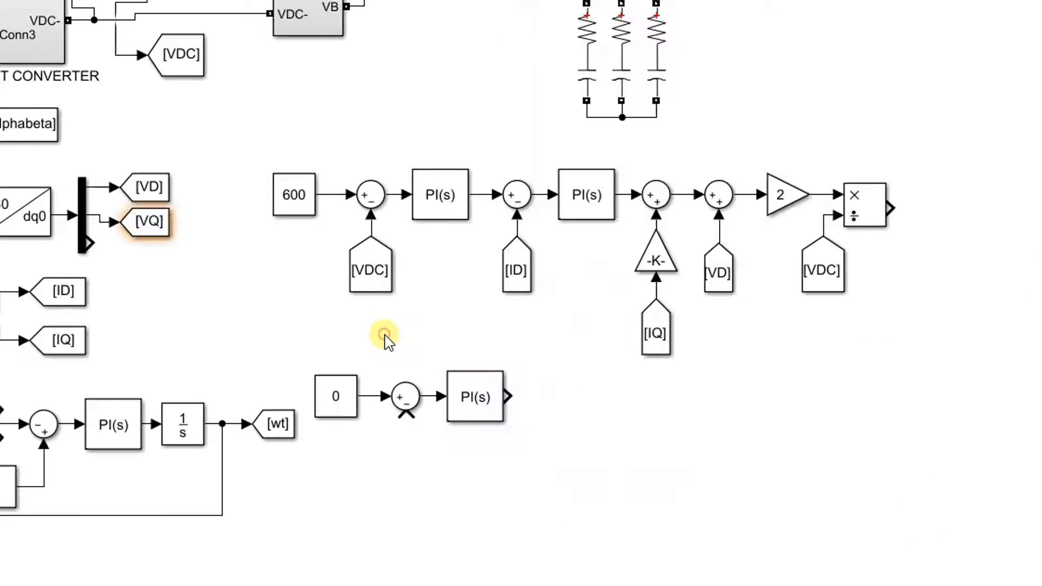
# Create an [IQ] From block, rotate it upward and feed it into the minus input of the sum after the 0 constant.
pyautogui.click(77, 342)
pyautogui.moveTo(95, 338); pyautogui.dragTo(404, 470)
pyautogui.click(375, 469)
pyautogui.hotkey('ctrl', 'r')
pyautogui.hotkey('ctrl', 'r')
pyautogui.hotkey('ctrl', 'r')
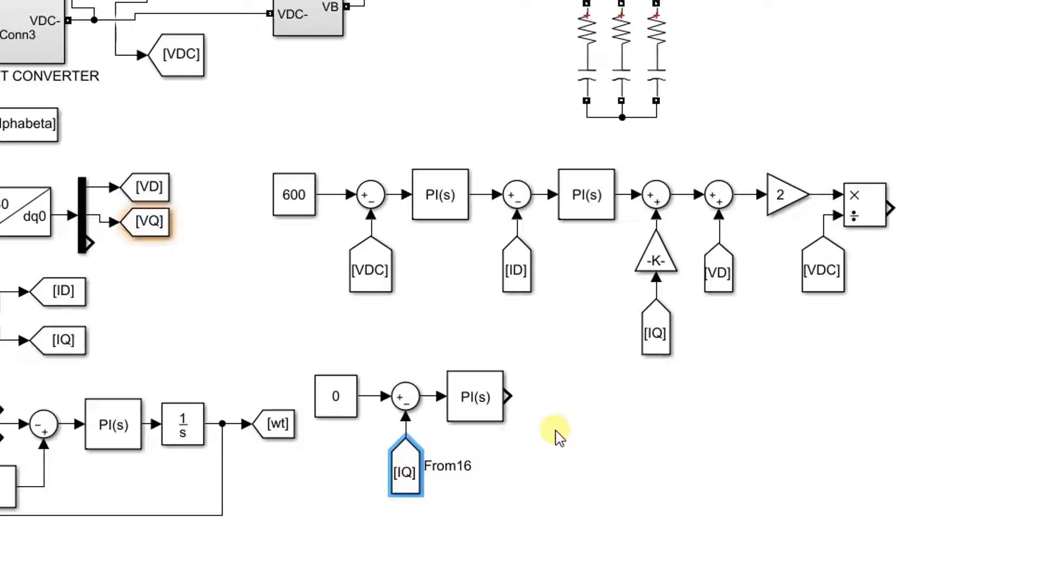
# Add a Sum block after the lower loop's PI controller and set its list of signs to |+-.
pyautogui.doubleClick(549, 405)
pyautogui.write('sum')
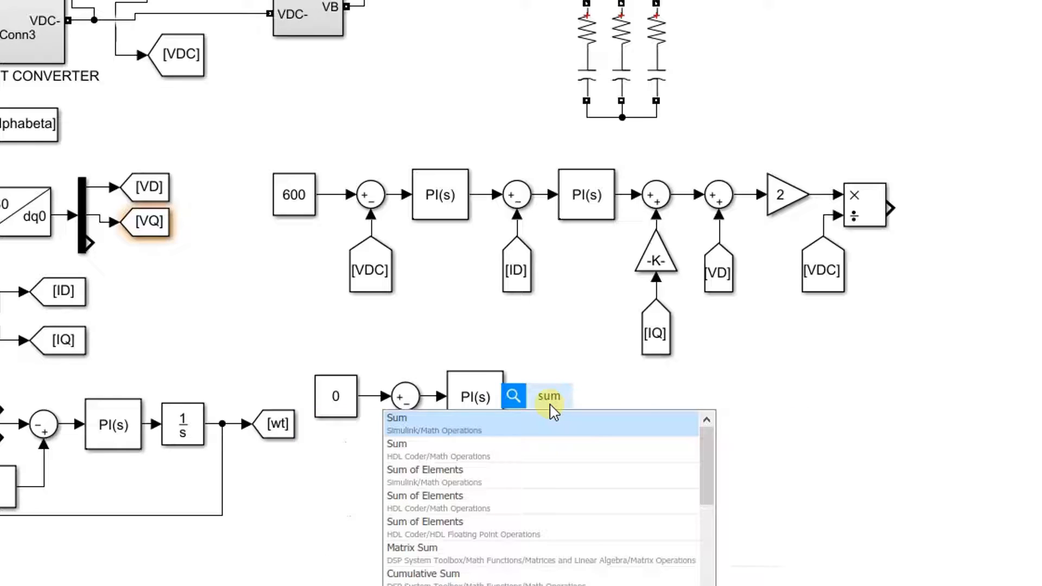
pyautogui.press('Return')
pyautogui.press('Return')
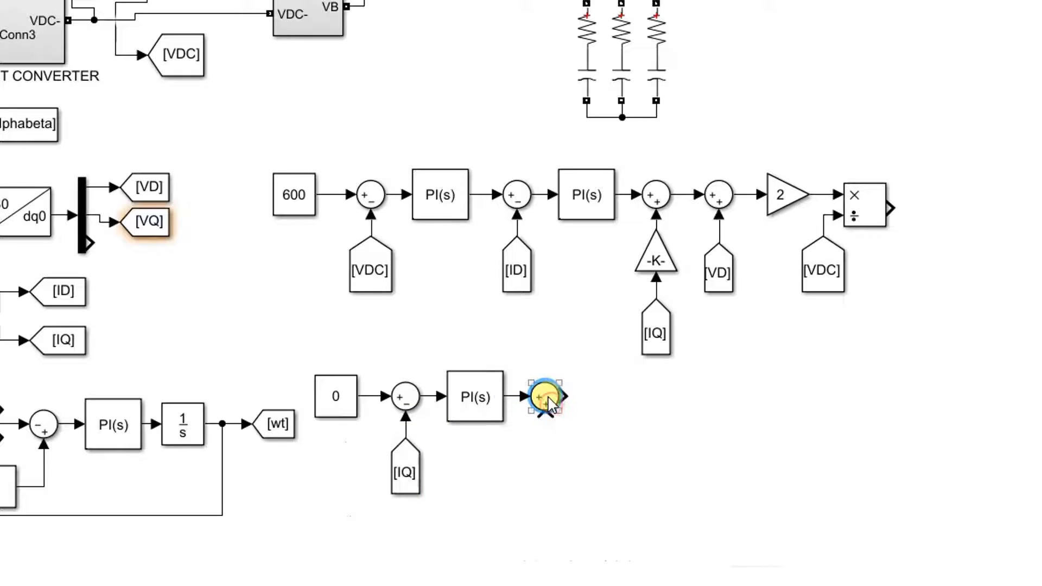
pyautogui.doubleClick(546, 399)
pyautogui.click(628, 434)
pyautogui.click(632, 434)
pyautogui.press('BackSpace')
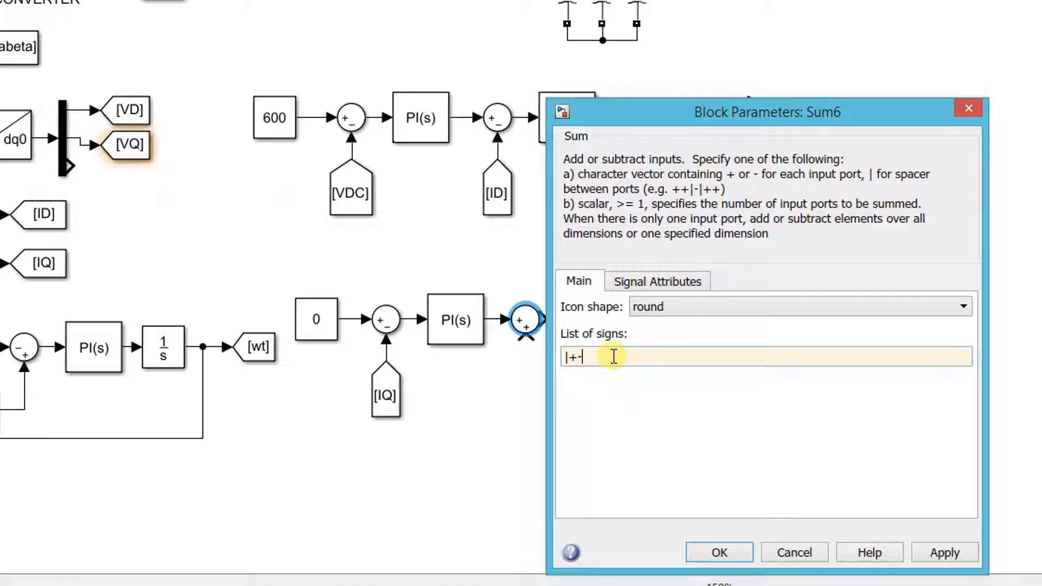
pyautogui.click(708, 553)
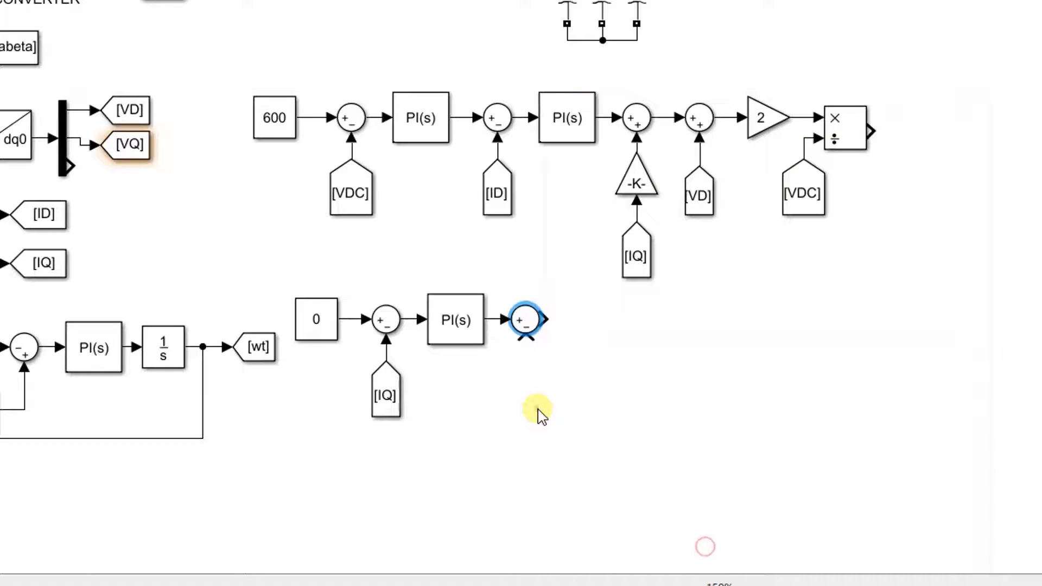
# Add a Gain block below the new sum, rotate it upward and connect it to the sum's minus input.
pyautogui.doubleClick(538, 405)
pyautogui.write('gain')
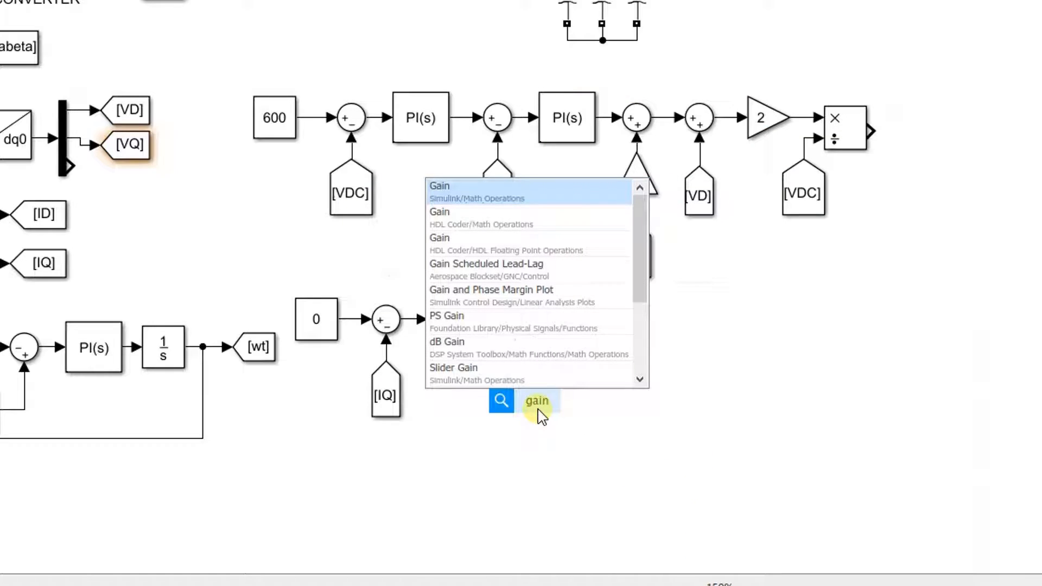
pyautogui.click(494, 205)
pyautogui.click(532, 416)
pyautogui.hotkey('ctrl', 'r')
pyautogui.moveTo(526, 416); pyautogui.dragTo(522, 397)
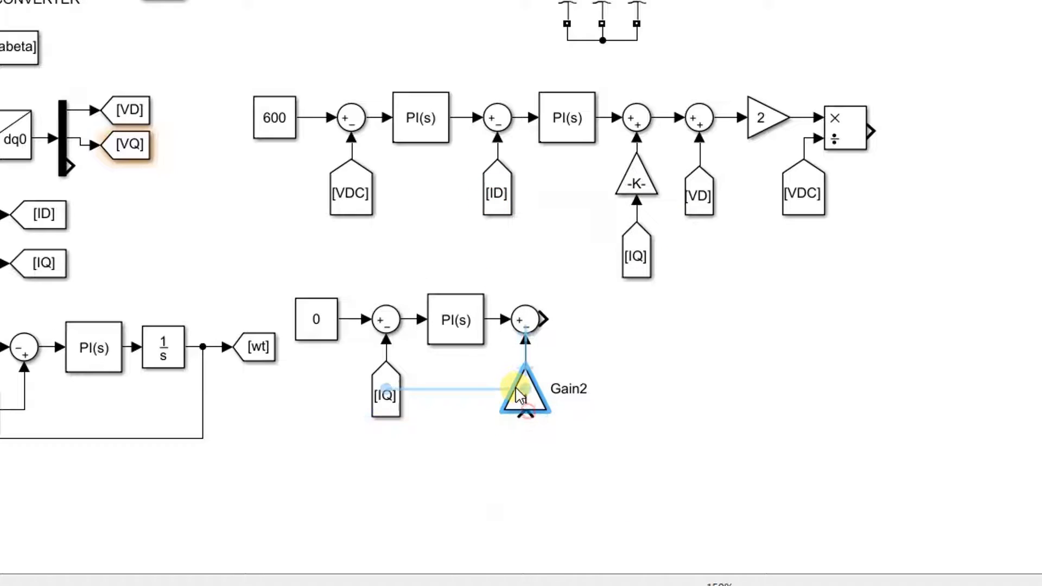
# Set the gain feeding the lower loop's second sum to 2*pi*50*1000e-6.
pyautogui.doubleClick(522, 402)
pyautogui.write('2*pi*50*1000e-6')
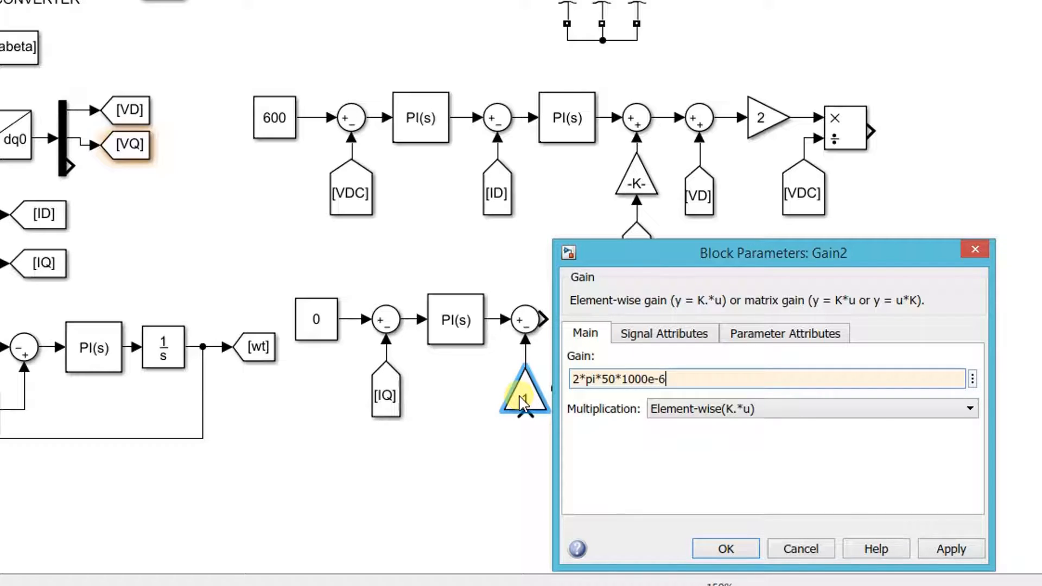
pyautogui.click(523, 402)
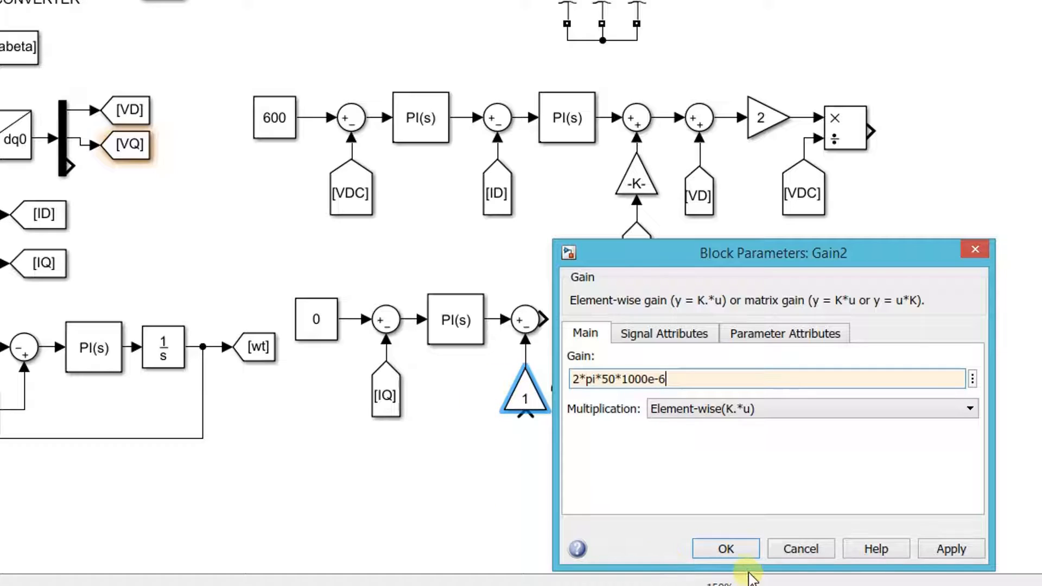
pyautogui.click(726, 549)
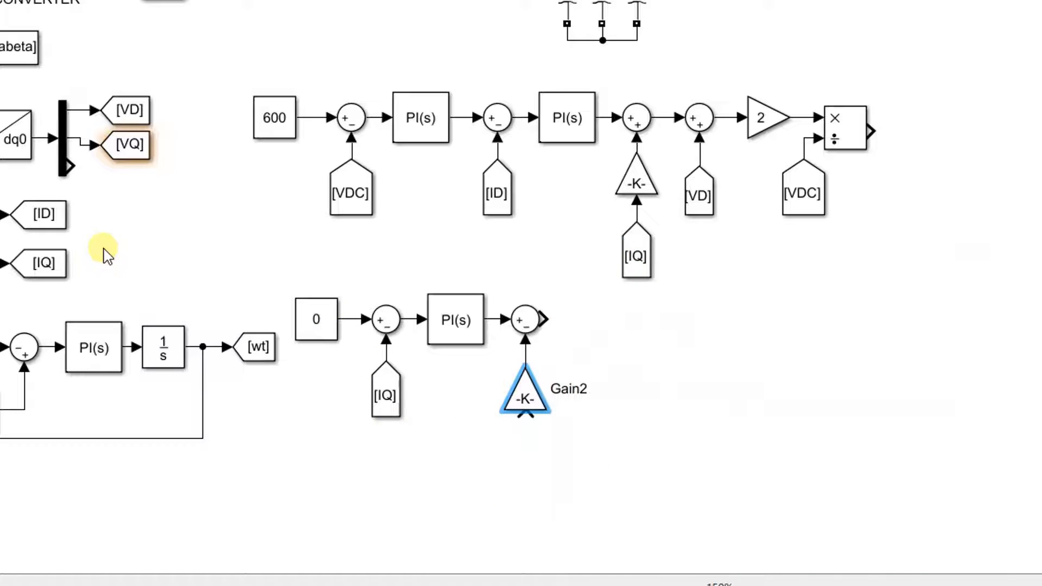
# Create an [ID] From block, rotate it upward, connect it to the gain's input and tighten the spacing below the sum.
pyautogui.click(56, 220)
pyautogui.moveTo(78, 221); pyautogui.dragTo(538, 480)
pyautogui.hotkey('ctrl', 'r')
pyautogui.hotkey('ctrl', 'r')
pyautogui.hotkey('ctrl', 'r')
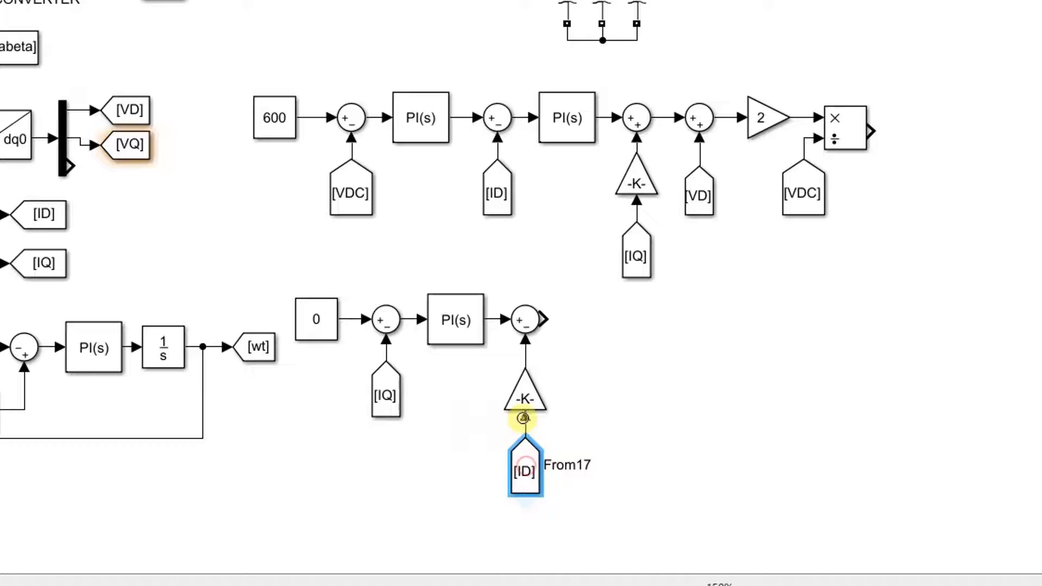
pyautogui.click(525, 400)
pyautogui.click(526, 444)
pyautogui.moveTo(525, 444); pyautogui.dragTo(526, 432)
pyautogui.click(602, 395)
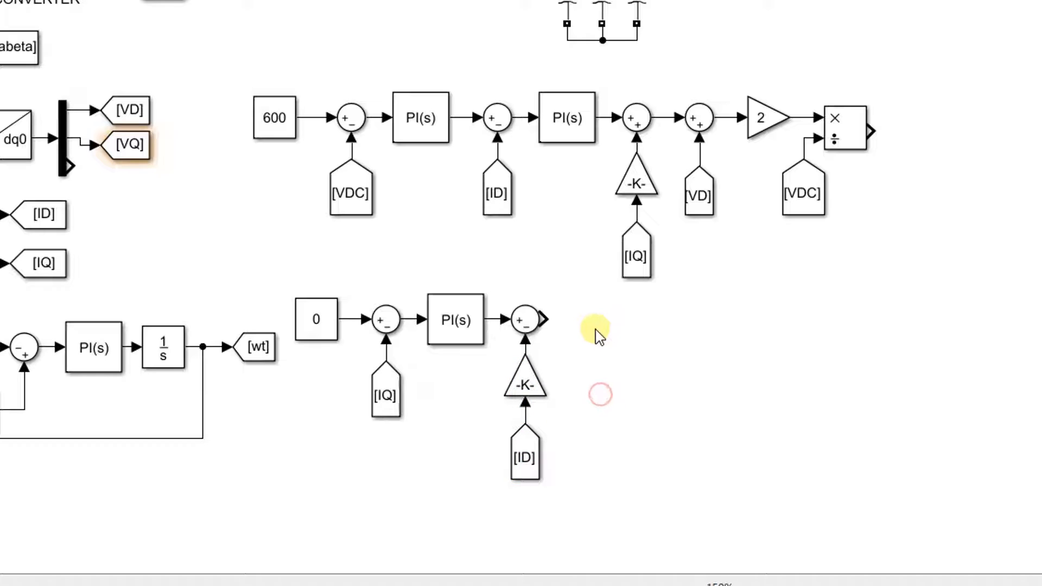
# Add another Sum block at the end of the lower loop and feed its lower plus input from an upward-facing [VQ] From block.
pyautogui.doubleClick(593, 329)
pyautogui.write('sum')
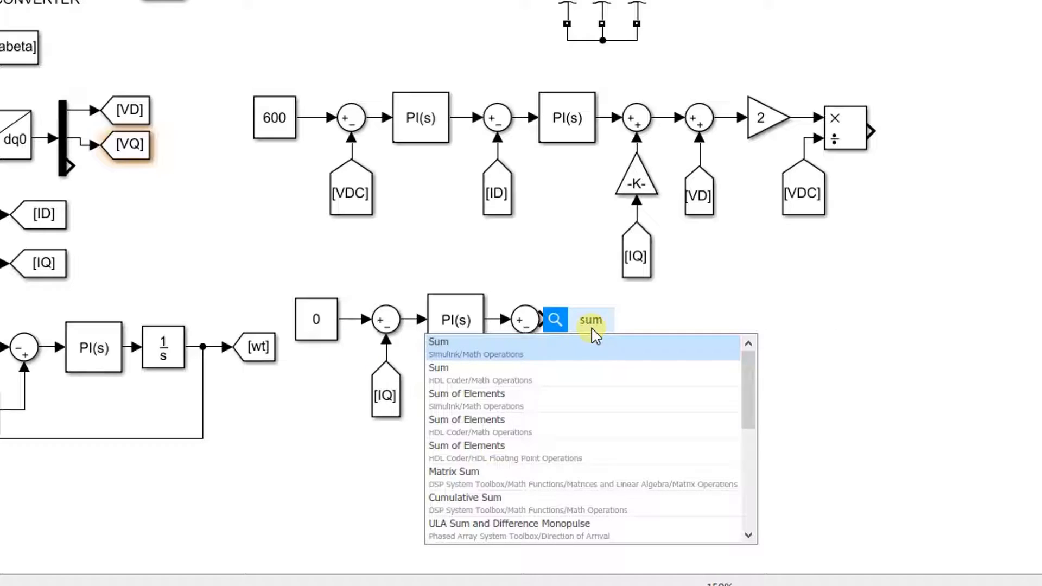
pyautogui.click(591, 344)
pyautogui.moveTo(589, 329); pyautogui.dragTo(588, 325)
pyautogui.click(140, 145)
pyautogui.moveTo(159, 148); pyautogui.dragTo(582, 405)
pyautogui.hotkey('ctrl', 'shift', 'r')
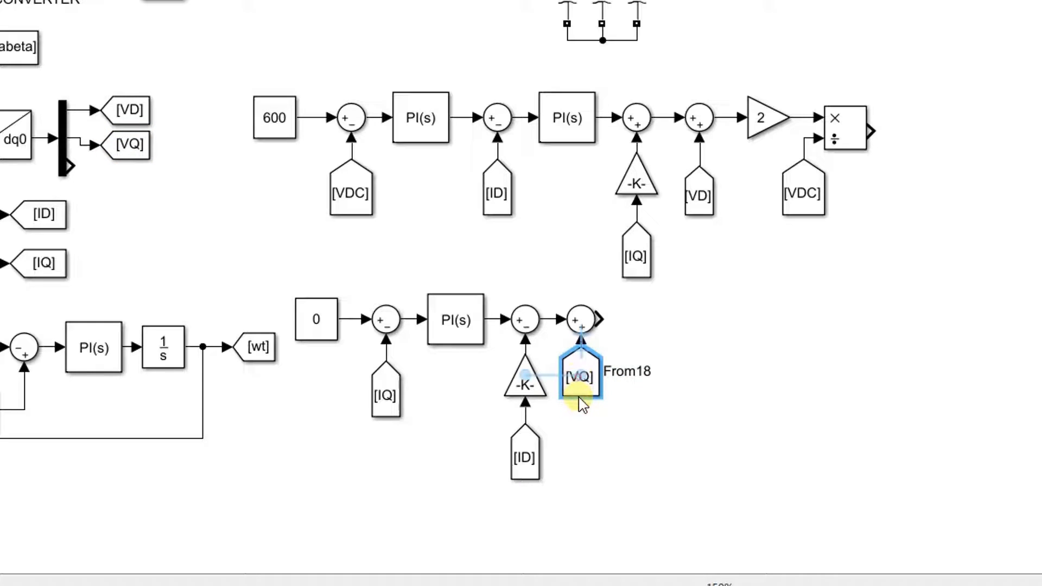
pyautogui.click(623, 449)
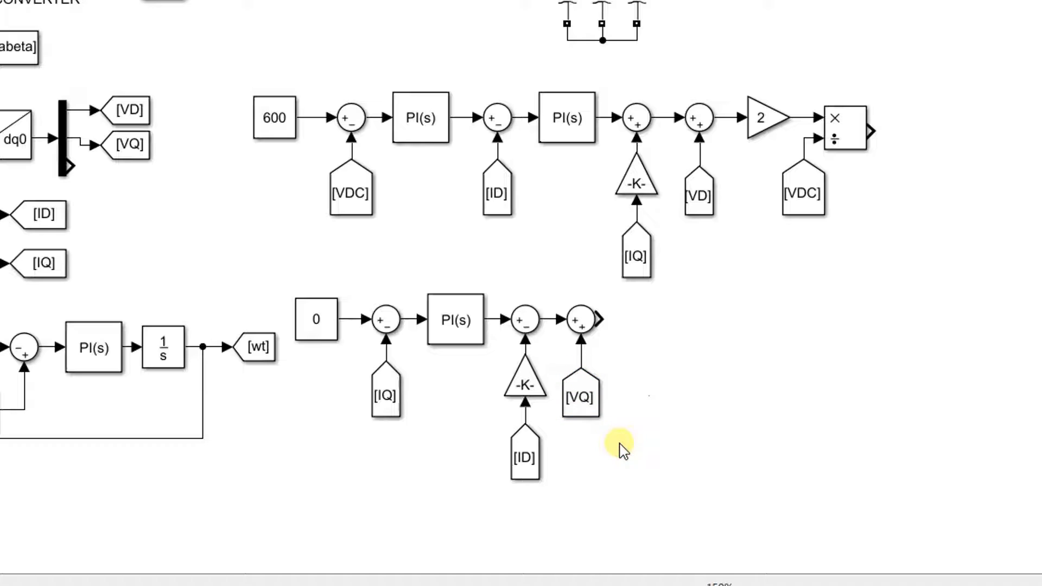
# Add a Gain block after the [VQ] sum, connect it and set its gain to 2.
pyautogui.doubleClick(699, 349)
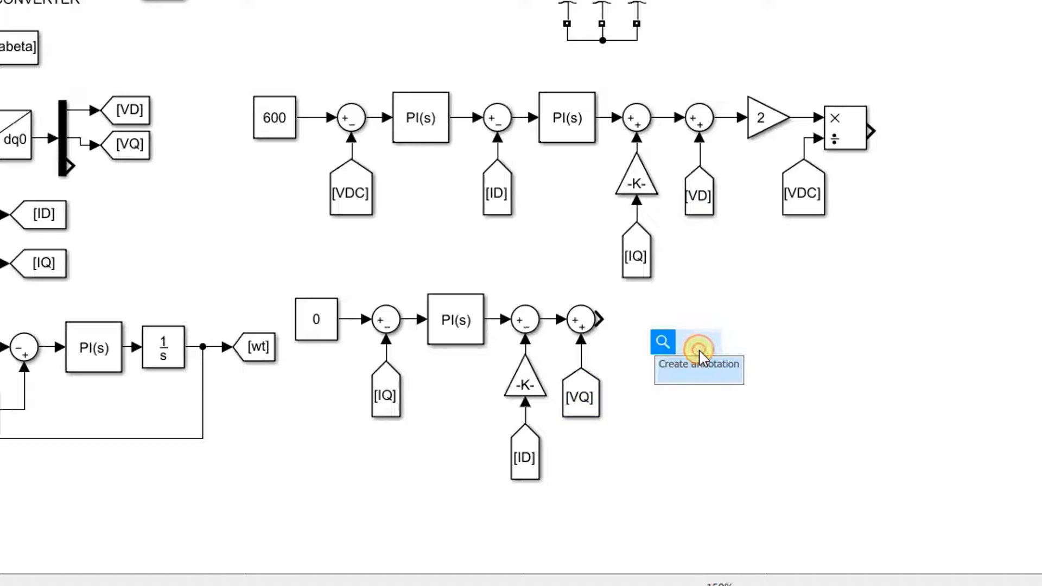
pyautogui.write('gsain')
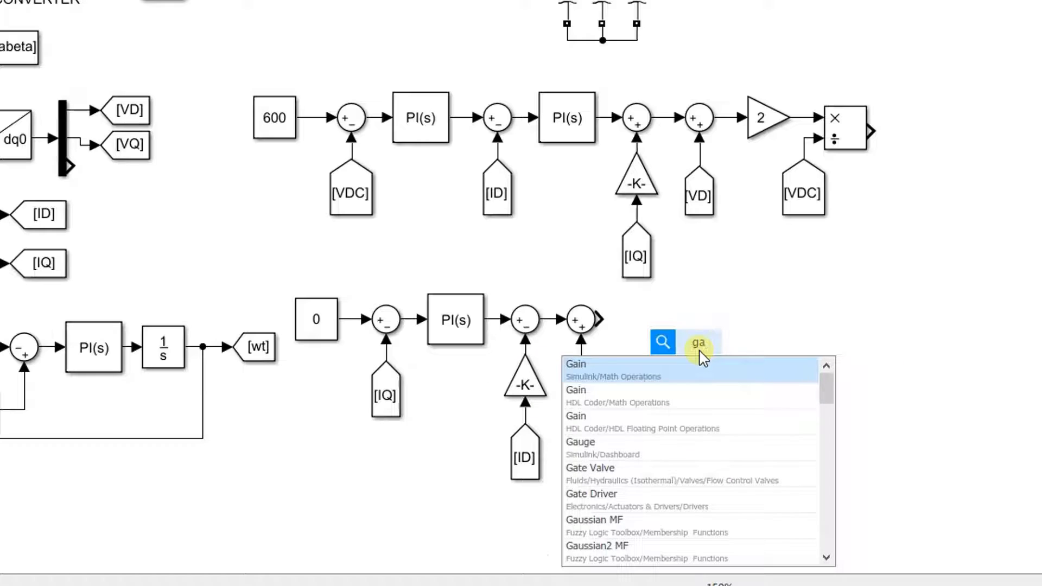
pyautogui.click(694, 375)
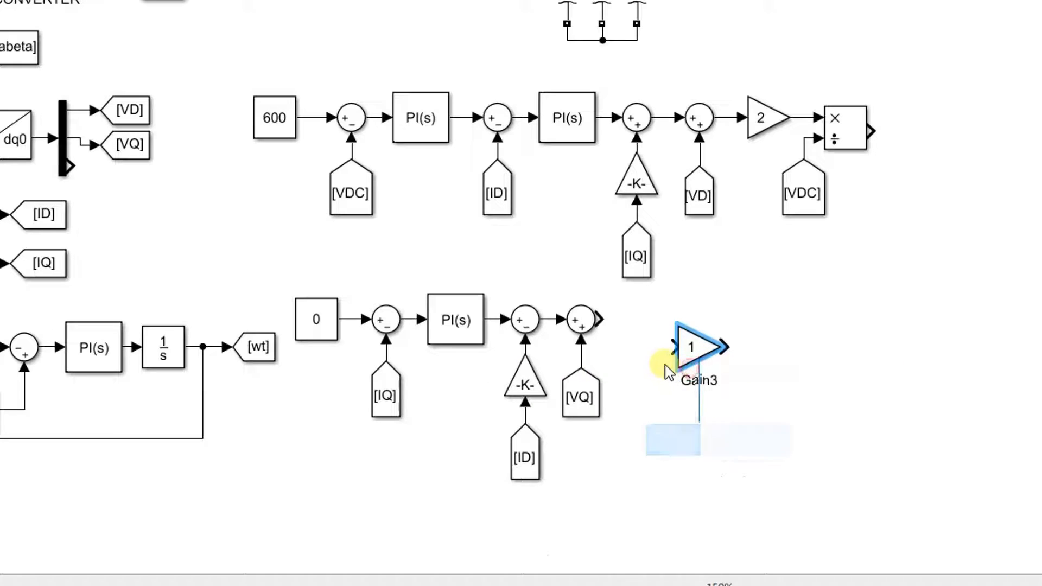
pyautogui.moveTo(690, 343); pyautogui.dragTo(624, 324)
pyautogui.doubleClick(654, 320)
pyautogui.write('2')
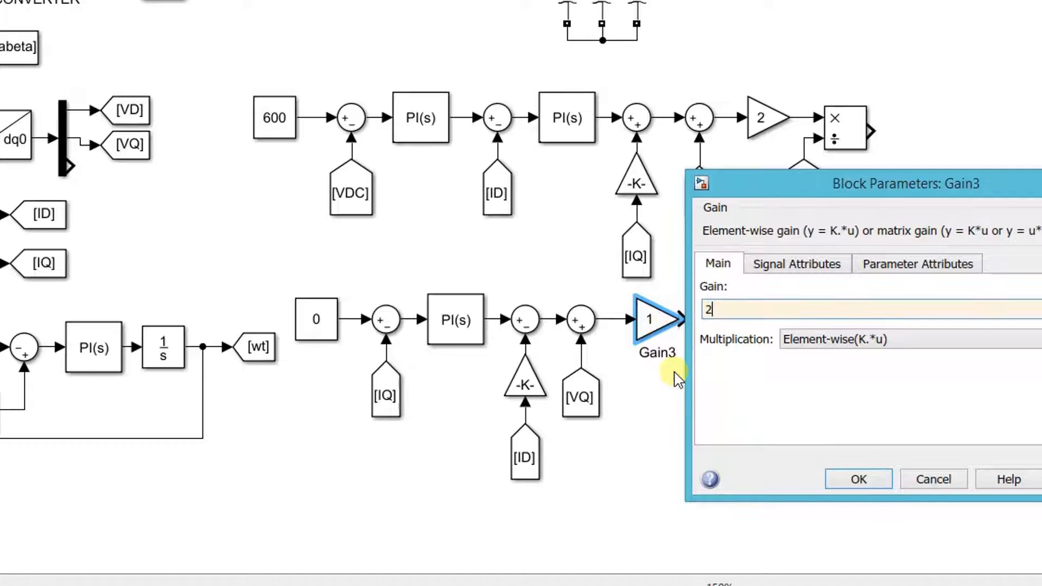
pyautogui.click(859, 479)
# Add a Product block after the lower loop's gain of 2 and set its inputs to */.
pyautogui.doubleClick(767, 341)
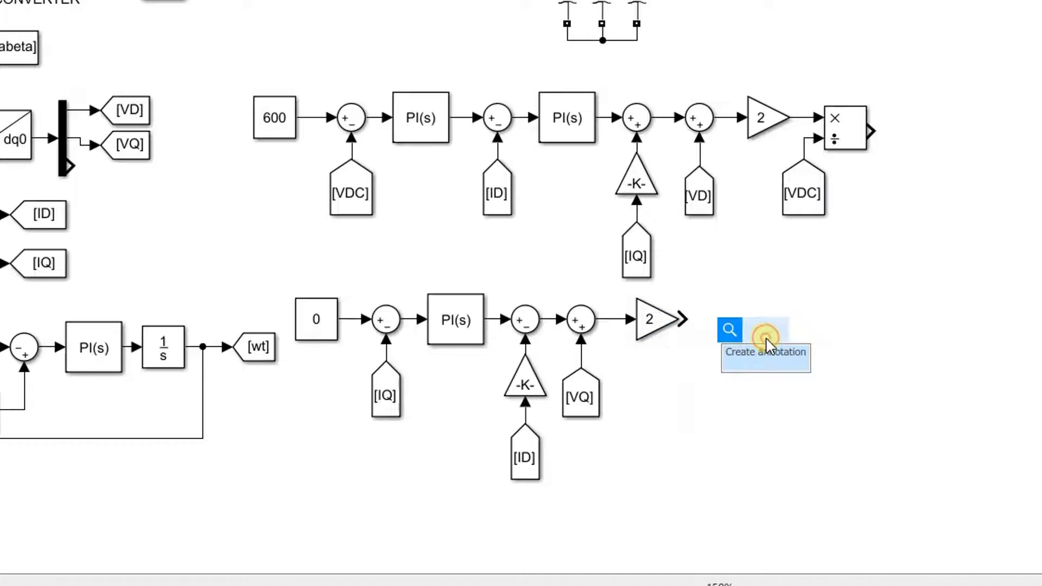
pyautogui.write('product')
pyautogui.press('Return')
pyautogui.press('Return')
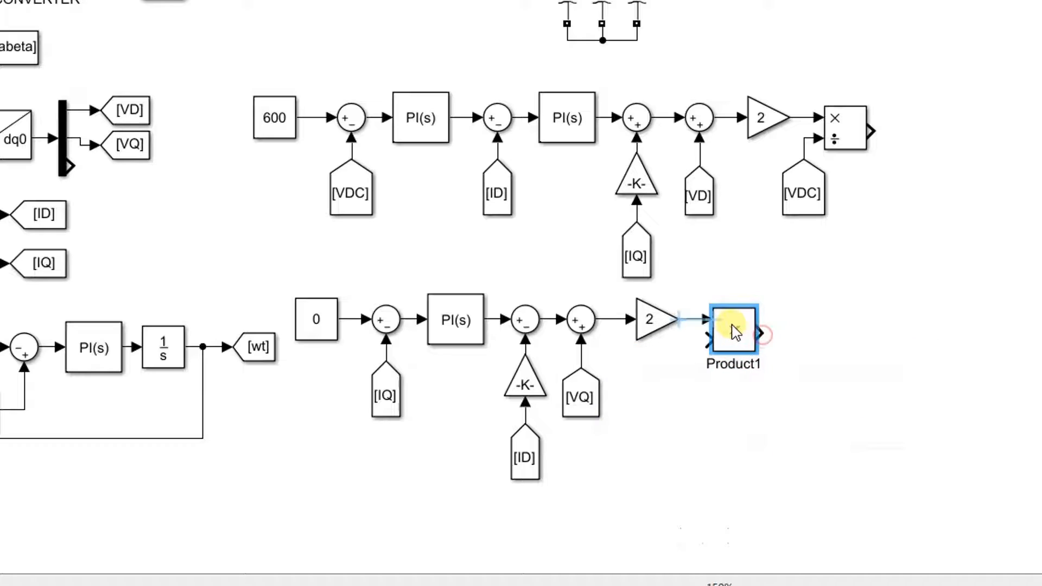
pyautogui.doubleClick(728, 329)
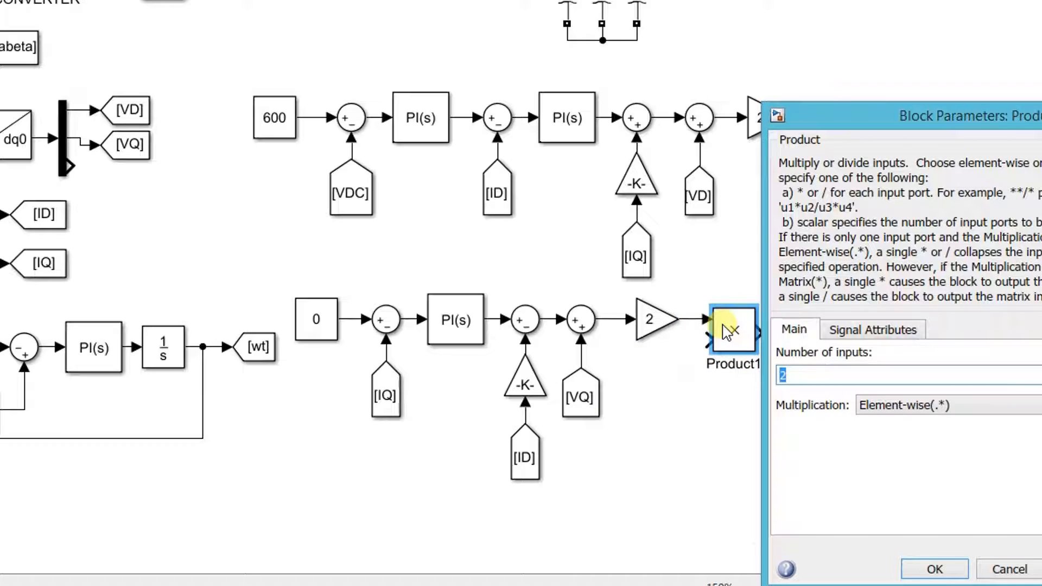
pyautogui.write('*/')
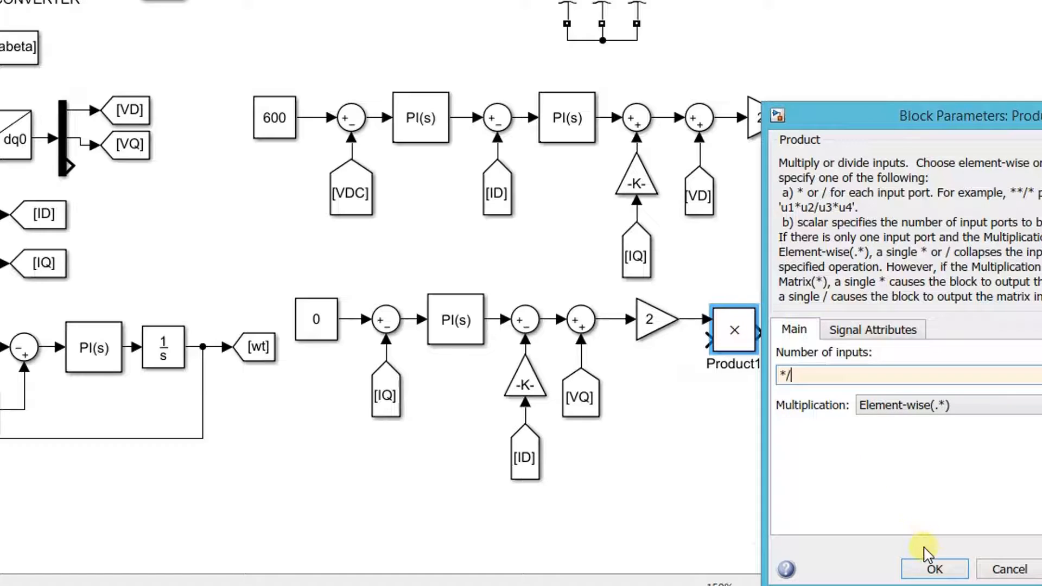
pyautogui.click(931, 569)
pyautogui.click(880, 352)
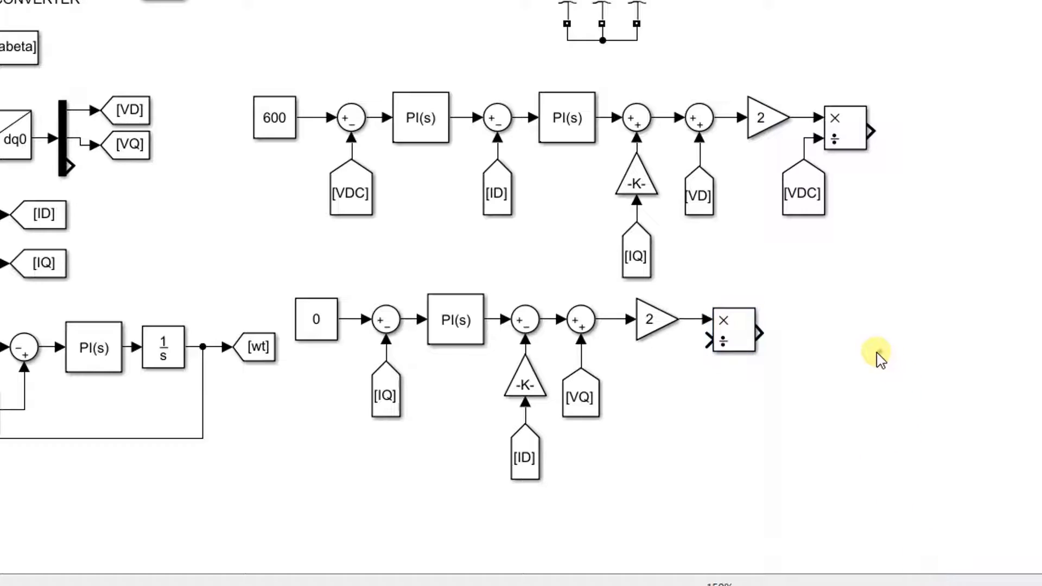
# Copy the [VDC] From block of the upper loop and connect the copy to the lower Product block's divide input.
pyautogui.click(807, 202)
pyautogui.moveTo(808, 192); pyautogui.dragTo(690, 395)
pyautogui.moveTo(690, 358); pyautogui.dragTo(713, 341)
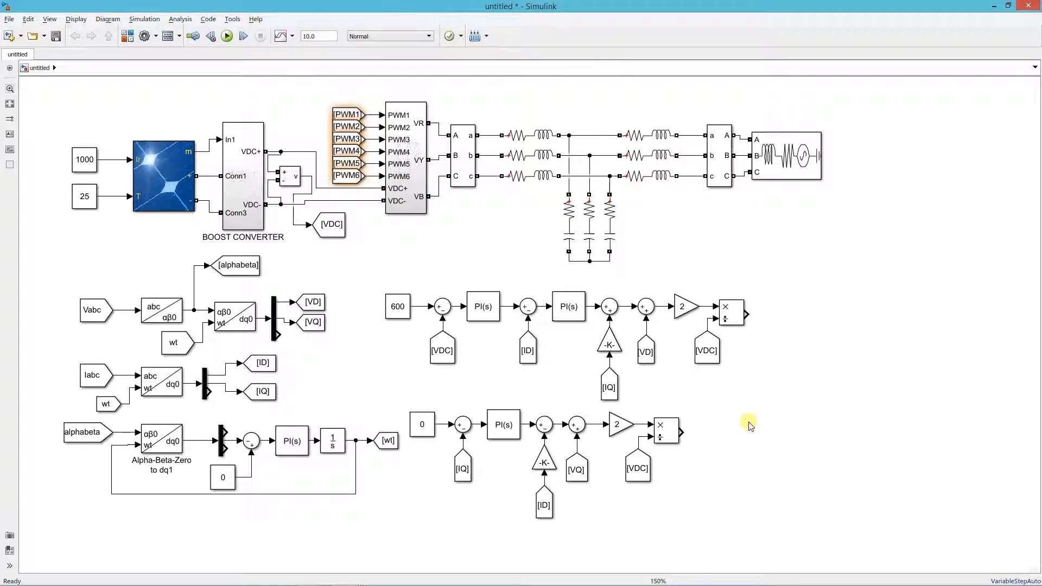
# Select the whole model and shift it slightly up and to the left on the canvas.
pyautogui.moveTo(55, 87); pyautogui.dragTo(844, 525)
pyautogui.moveTo(769, 162); pyautogui.dragTo(737, 146)
pyautogui.click(748, 228)
# Add a Mux block beyond the two Product blocks and set its number of inputs to 3.
pyautogui.doubleClick(754, 374)
pyautogui.write('mu')
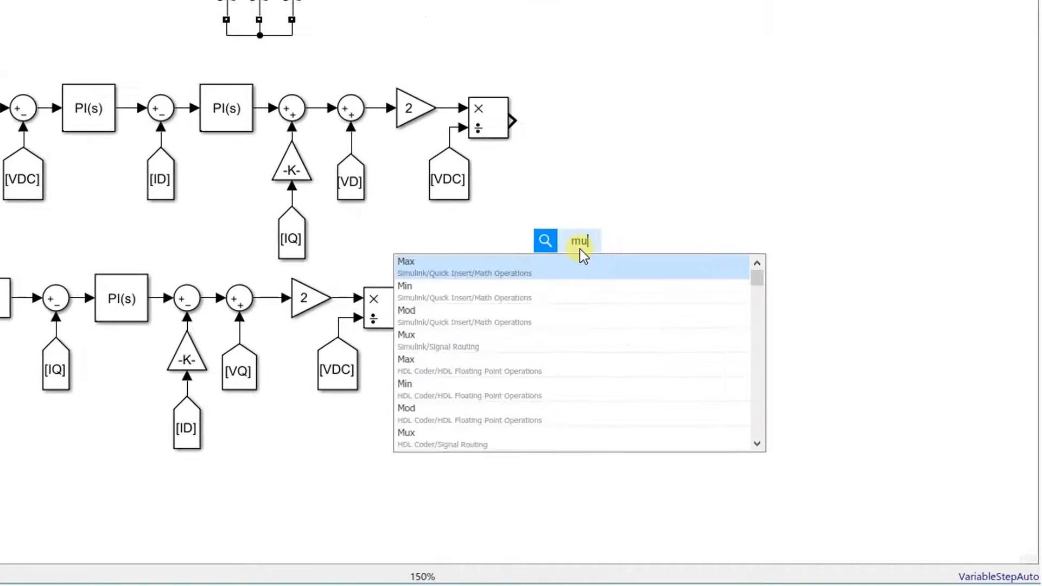
pyautogui.write('x')
pyautogui.click(568, 266)
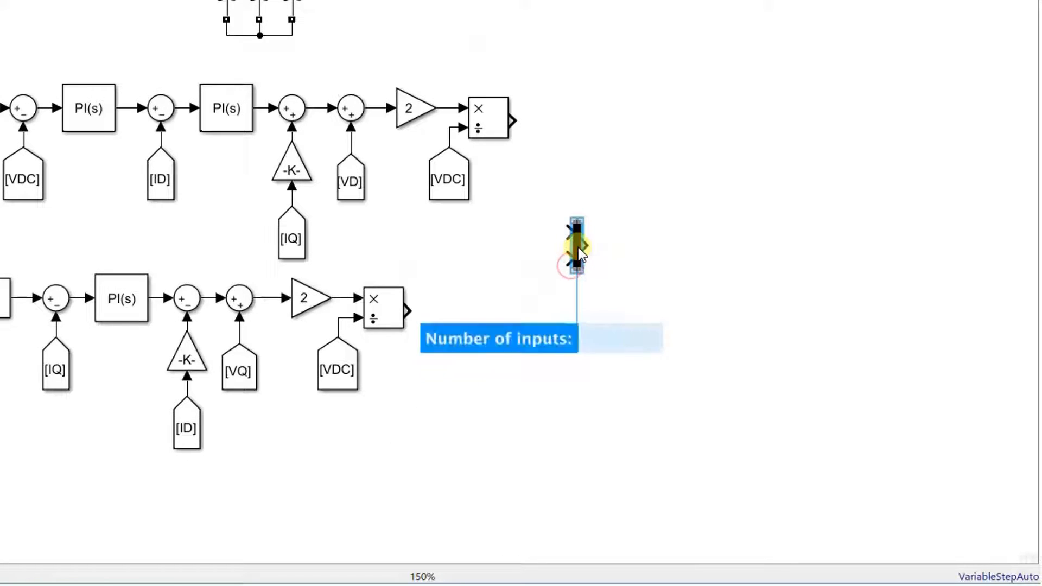
pyautogui.doubleClick(578, 246)
pyautogui.write('3')
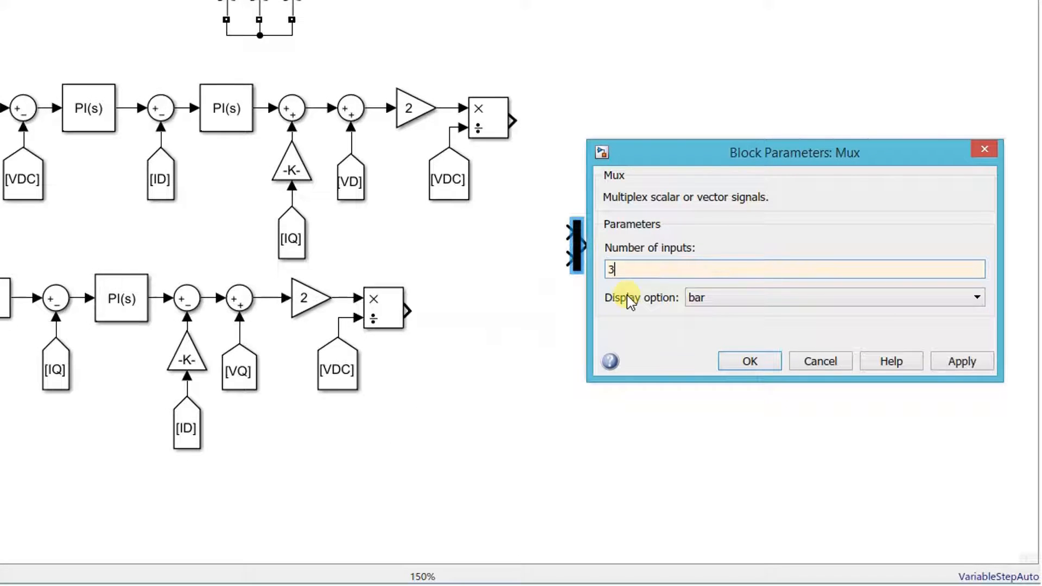
pyautogui.click(734, 361)
# Enlarge and position the Mux, wiring the upper Product output to its first input and the lower Product output to its second.
pyautogui.moveTo(580, 272)
pyautogui.mouseDown()
pyautogui.moveTo(581, 323)
pyautogui.moveTo(579, 262)
pyautogui.mouseUp()
pyautogui.moveTo(571, 219); pyautogui.dragTo(523, 140)
pyautogui.moveTo(577, 235); pyautogui.dragTo(549, 204)
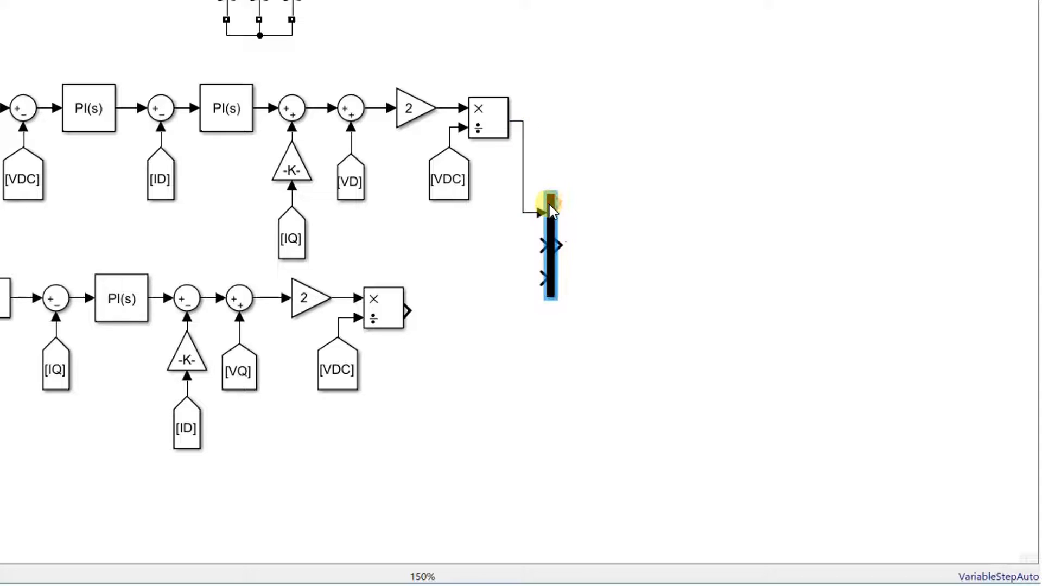
pyautogui.moveTo(413, 309); pyautogui.dragTo(539, 249)
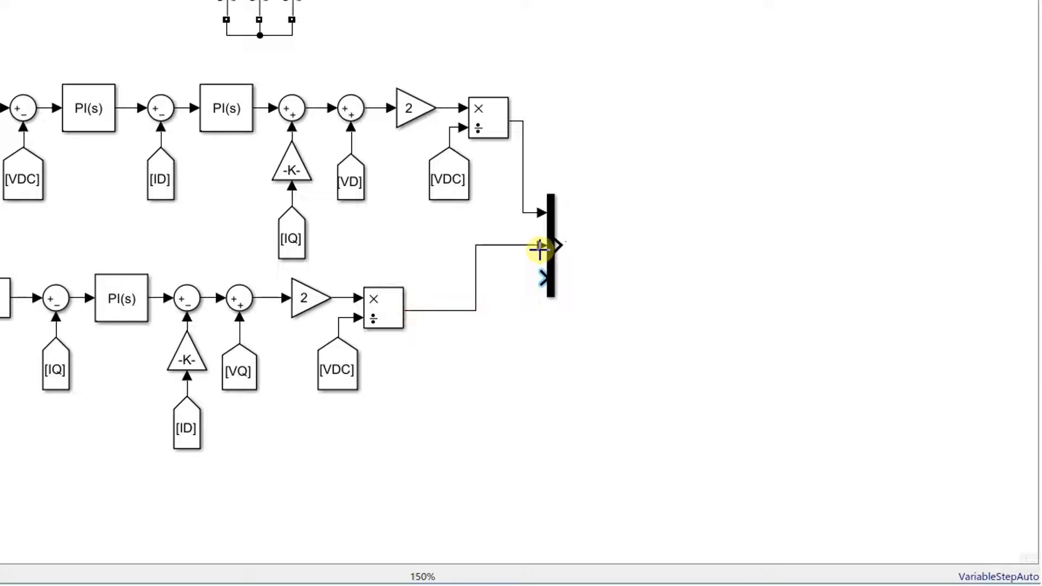
# Add a dq0 to abc transformation block and connect its dq0 input to the Mux output.
pyautogui.doubleClick(665, 231)
pyautogui.write('dq0')
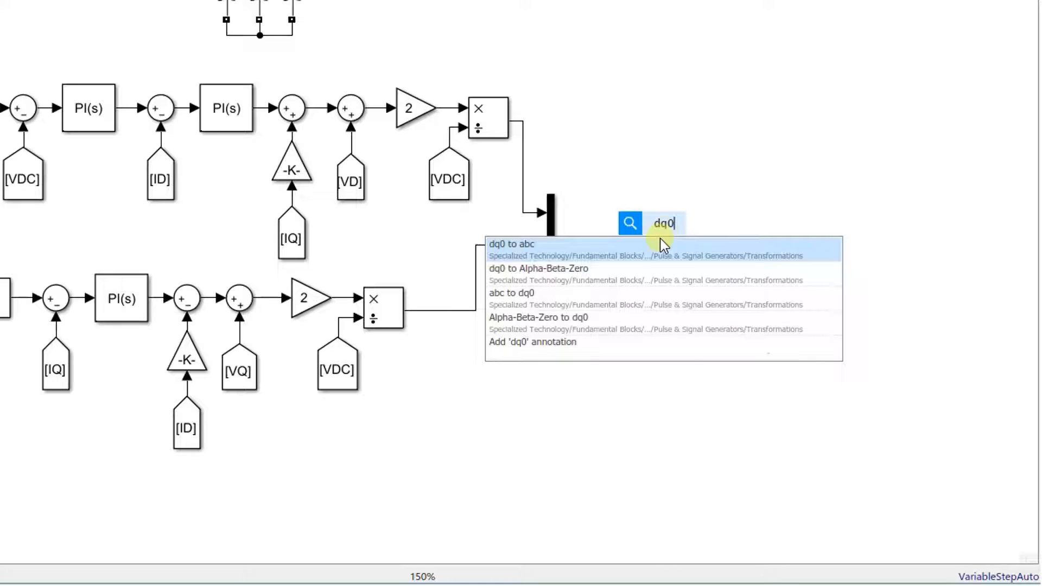
pyautogui.press('Return')
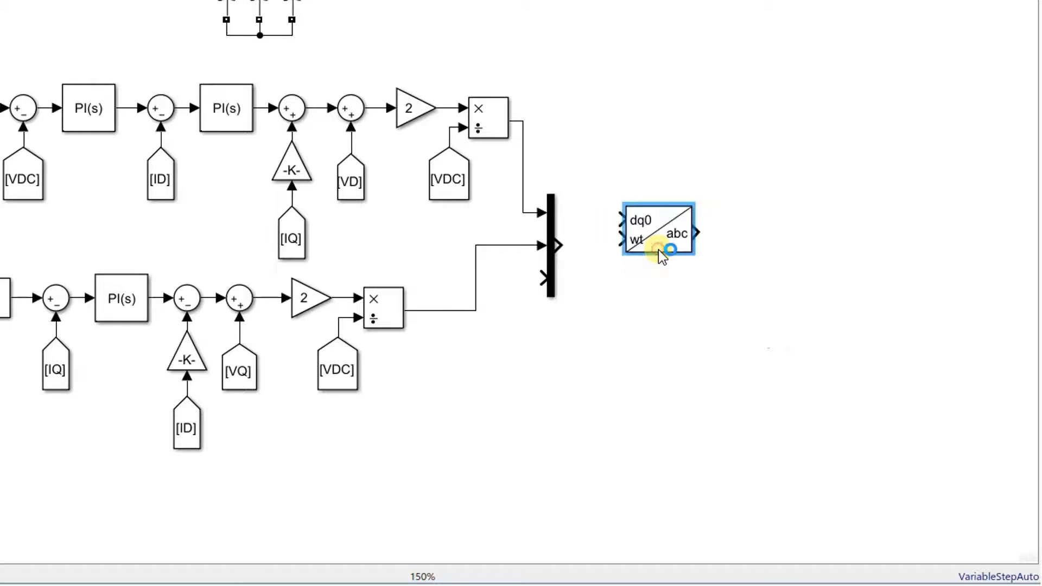
pyautogui.moveTo(659, 228); pyautogui.dragTo(610, 251)
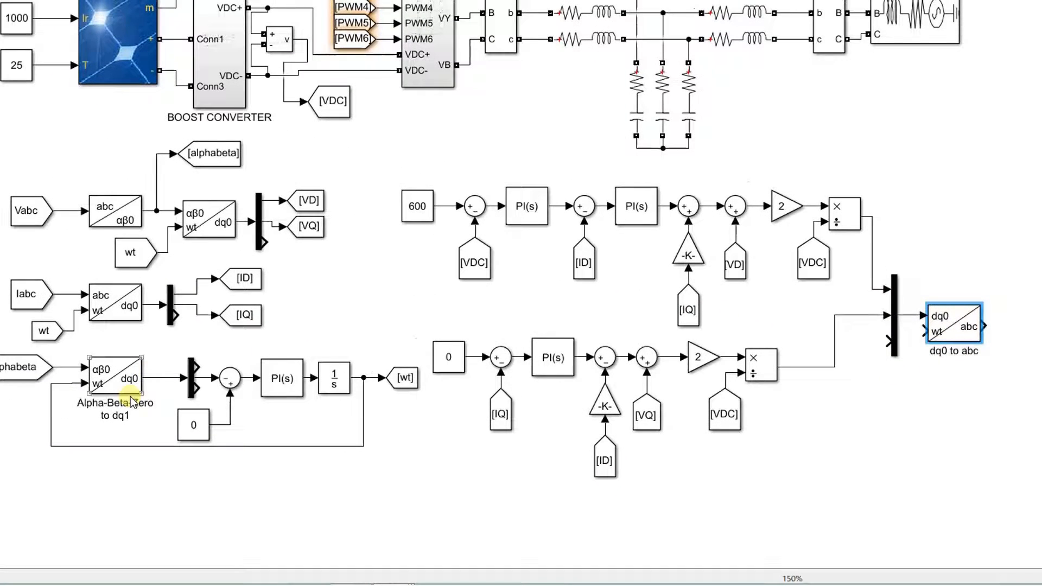
# Feed the wt input of the dq0 to abc block from a copied wt From block placed just below the Mux.
pyautogui.moveTo(41, 335)
pyautogui.mouseDown()
pyautogui.moveTo(205, 374)
pyautogui.moveTo(782, 394)
pyautogui.moveTo(883, 385)
pyautogui.moveTo(925, 331)
pyautogui.mouseUp()
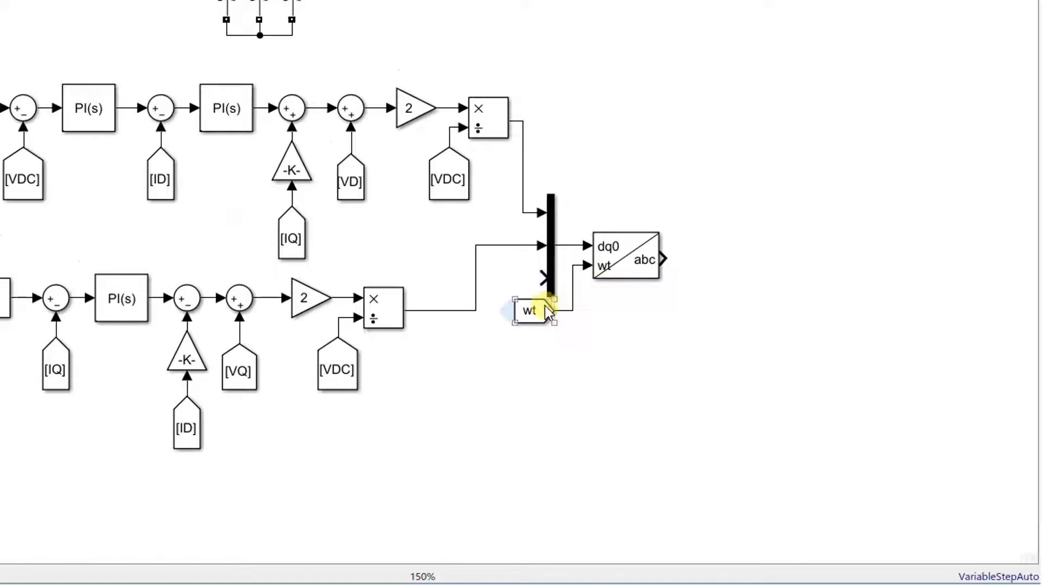
pyautogui.moveTo(540, 312); pyautogui.dragTo(543, 334)
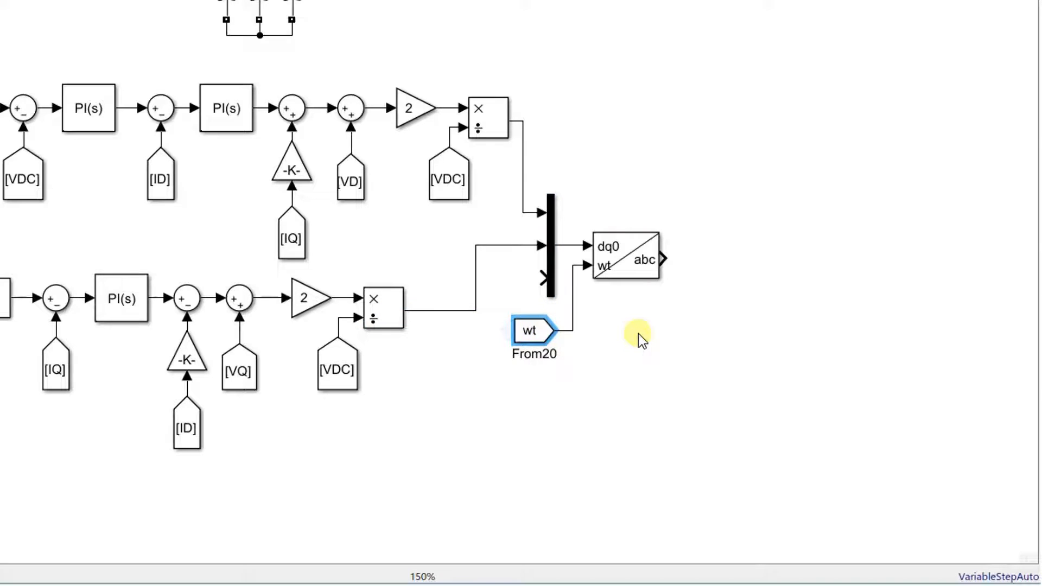
pyautogui.click(638, 334)
# Add a Goto block with tag Vref on the abc output of the dq0 to abc block and reduce its height.
pyautogui.doubleClick(652, 309)
pyautogui.write('goto')
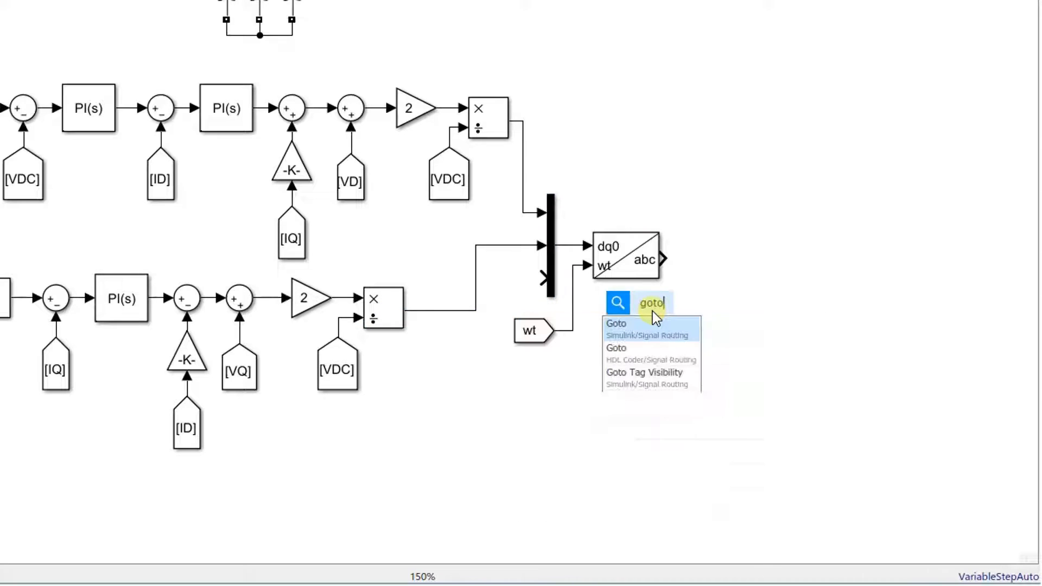
pyautogui.click(665, 325)
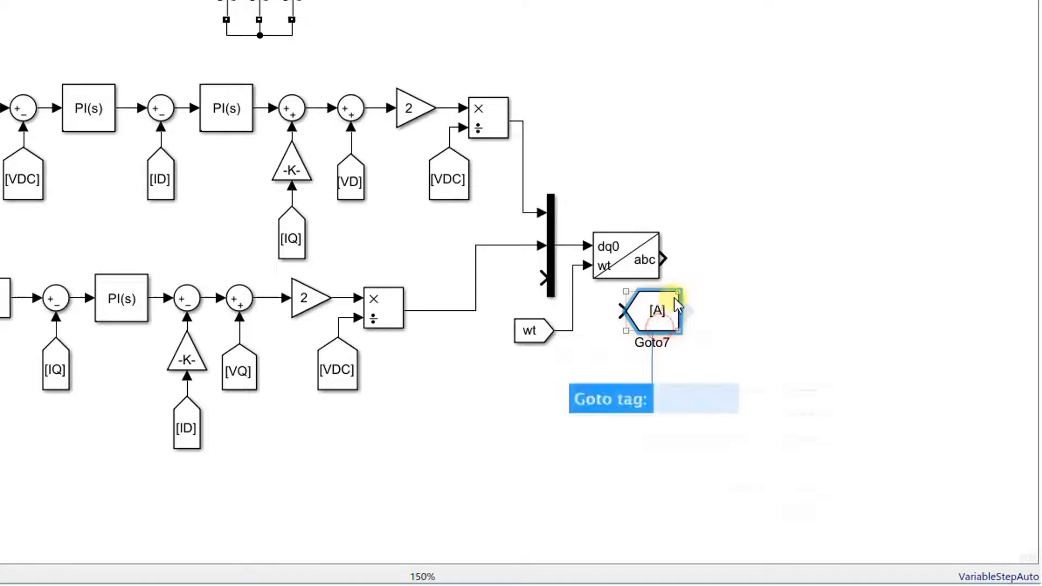
pyautogui.moveTo(669, 315); pyautogui.dragTo(720, 271)
pyautogui.doubleClick(718, 272)
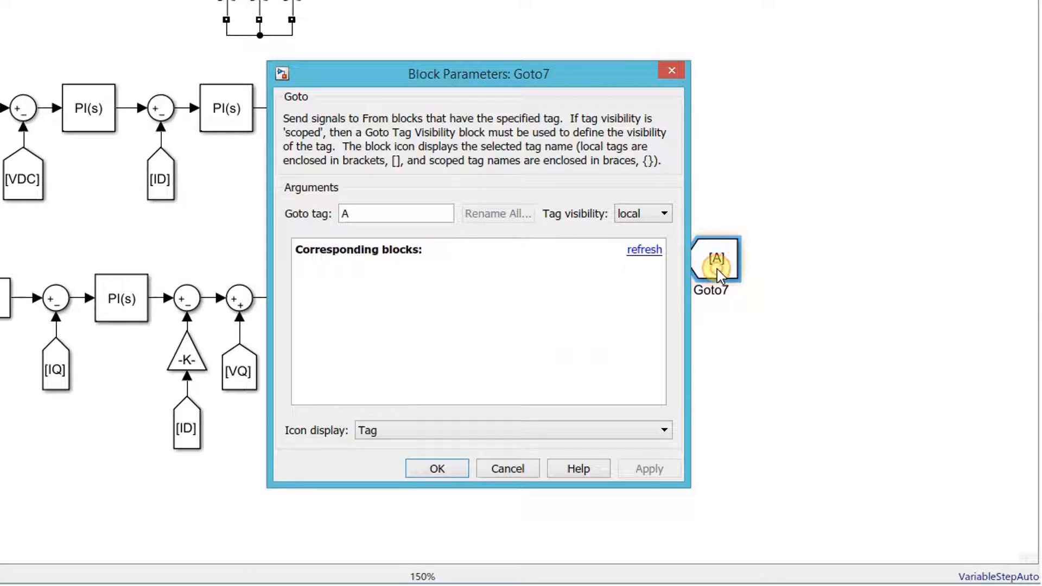
pyautogui.write('Vref')
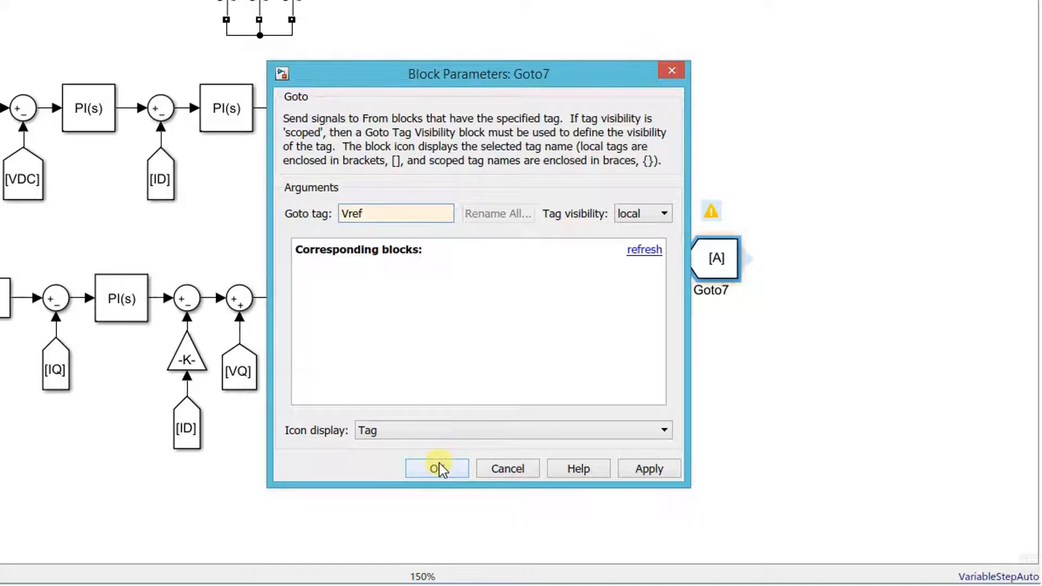
pyautogui.click(438, 469)
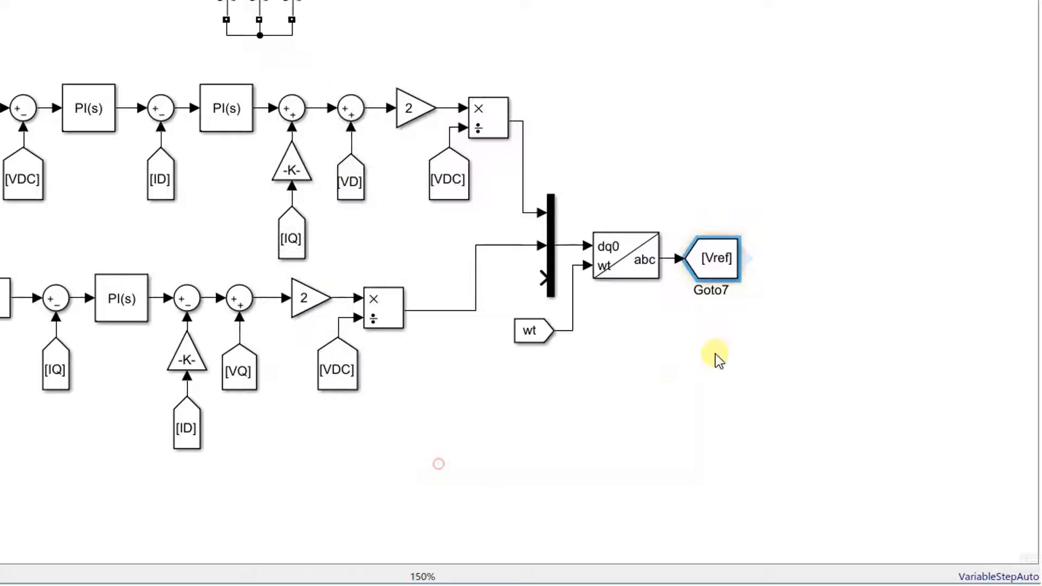
pyautogui.moveTo(731, 277); pyautogui.dragTo(729, 262)
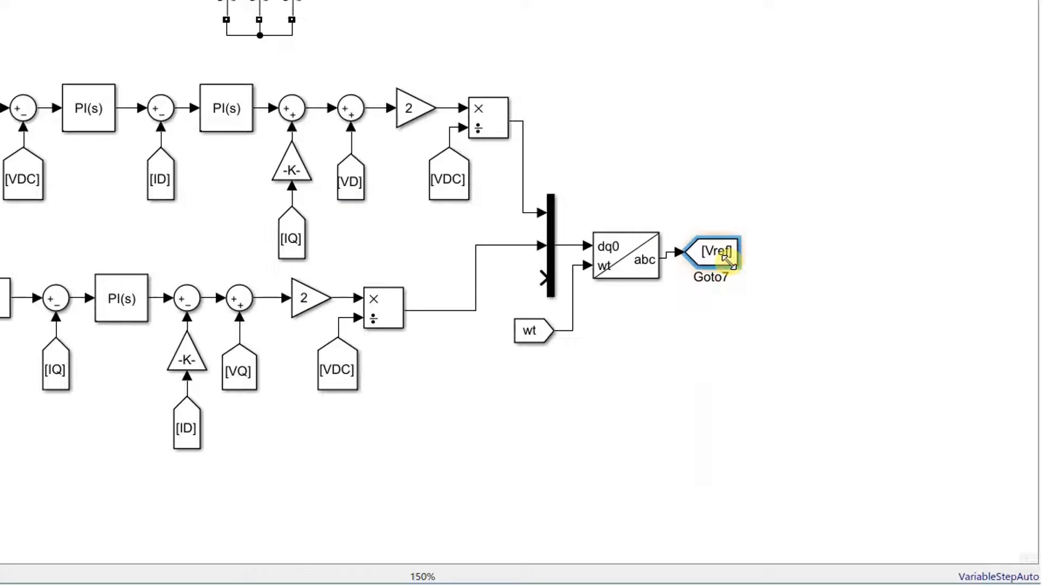
pyautogui.click(644, 171)
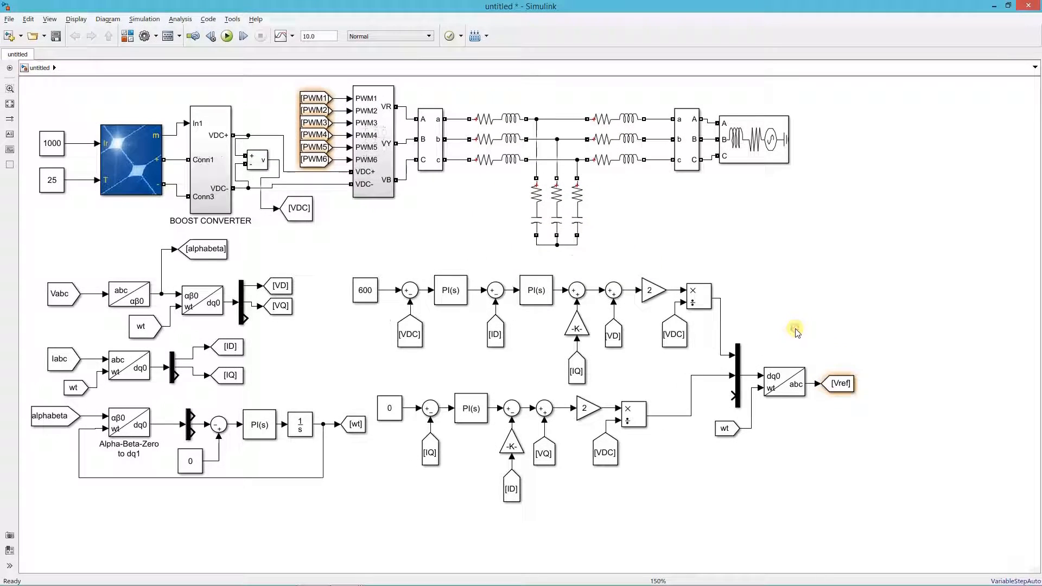
# Add an In1 input port in the empty area below the grid source and name it Vref.
pyautogui.doubleClick(766, 239)
pyautogui.write('in')
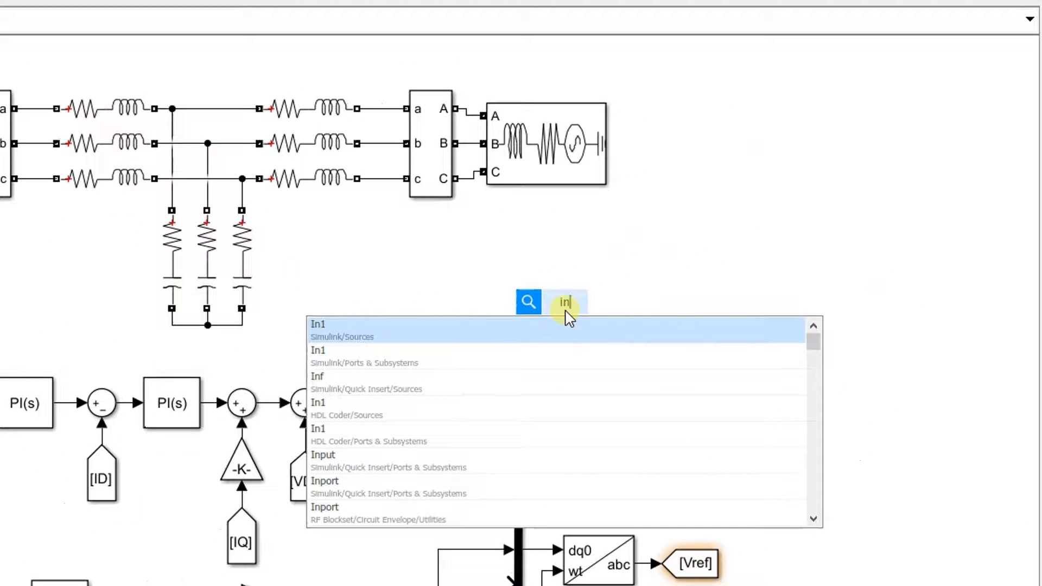
pyautogui.press('Return')
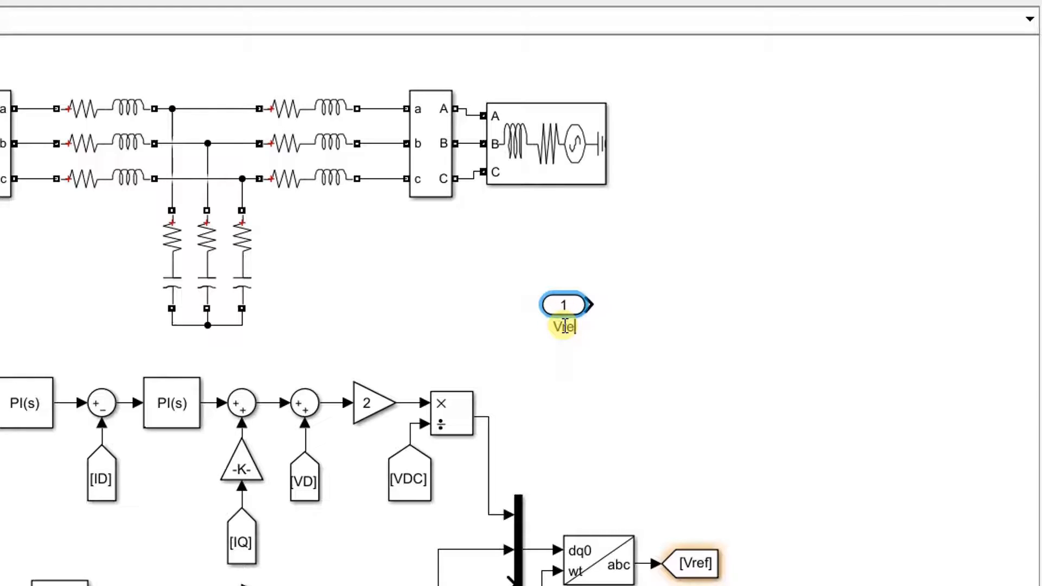
pyautogui.click(584, 379)
# Add a Demux block with 3 outputs, connected to the Vref input port.
pyautogui.doubleClick(628, 326)
pyautogui.write('demux')
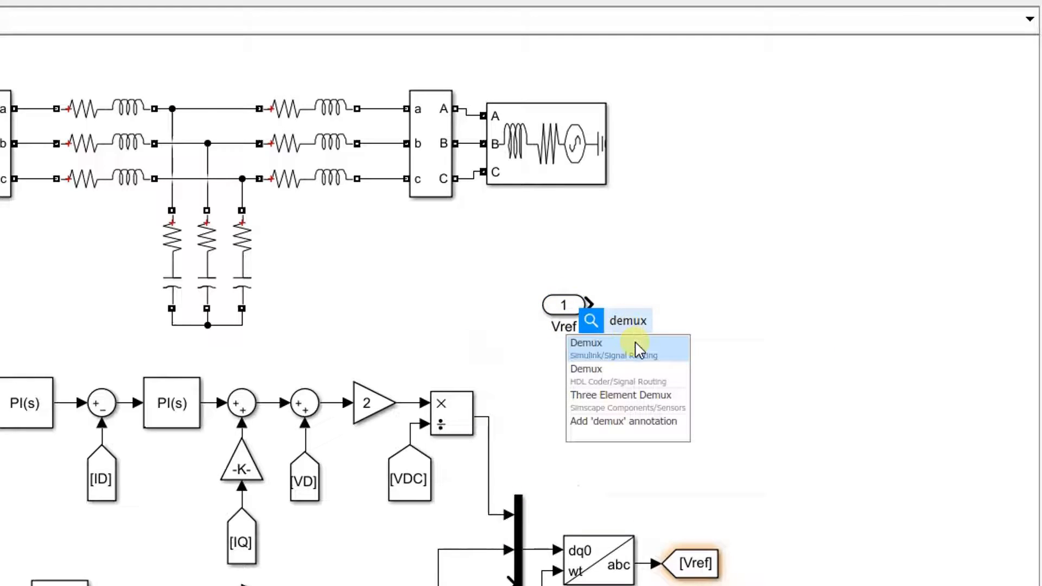
pyautogui.click(639, 351)
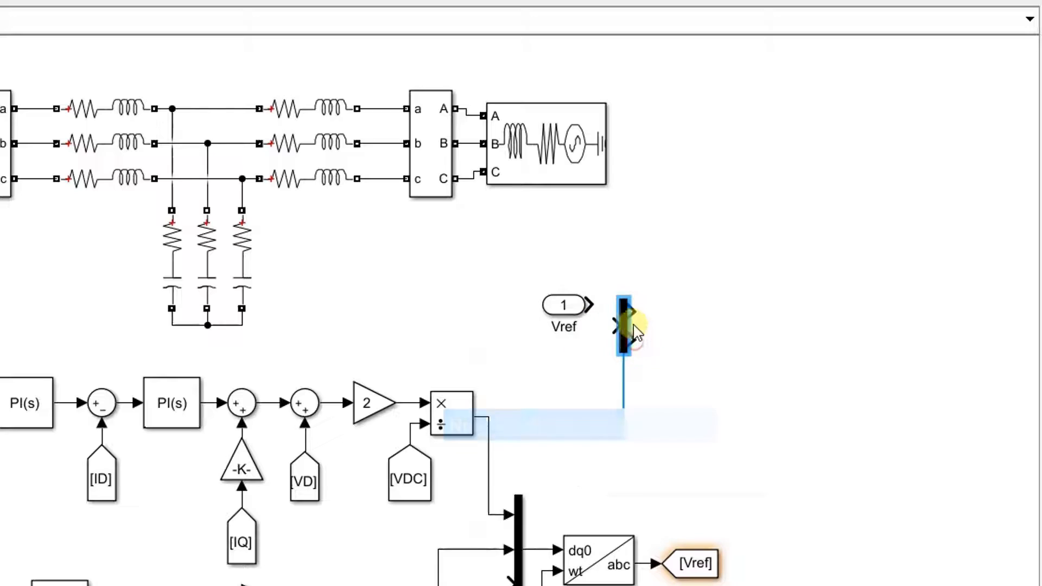
pyautogui.doubleClick(618, 308)
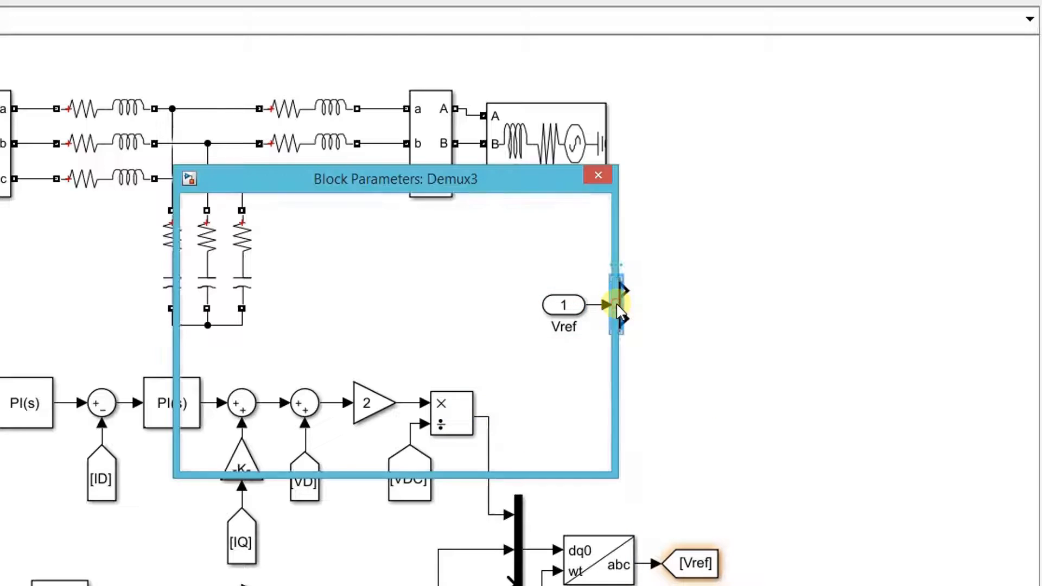
pyautogui.write('3')
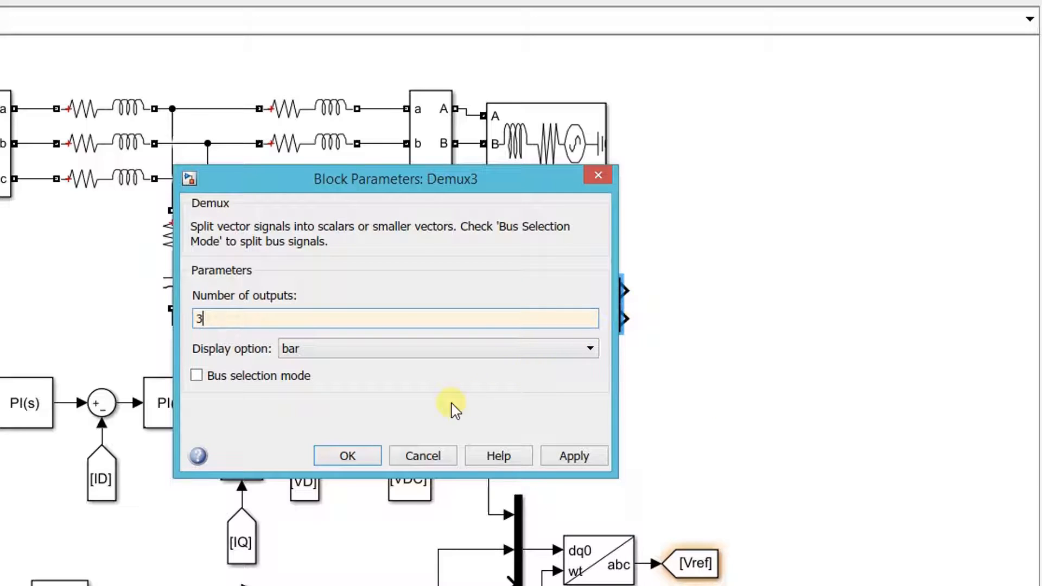
pyautogui.click(369, 455)
pyautogui.moveTo(617, 334)
pyautogui.mouseDown()
pyautogui.moveTo(619, 357)
pyautogui.moveTo(616, 321)
pyautogui.mouseUp()
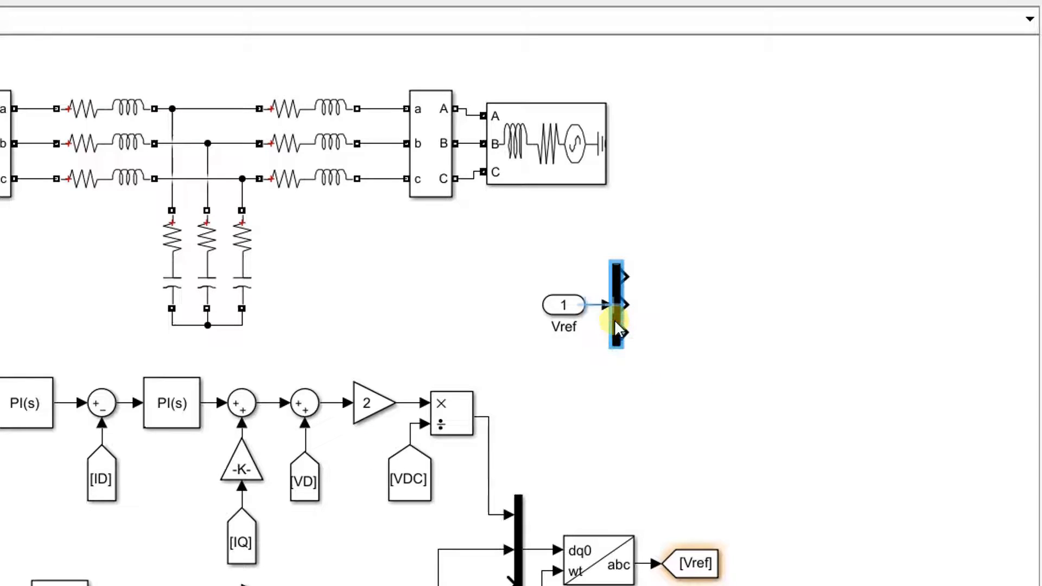
# Add a Relational Operator set to >= and duplicate it into a column of three beyond the Demux.
pyautogui.doubleClick(689, 281)
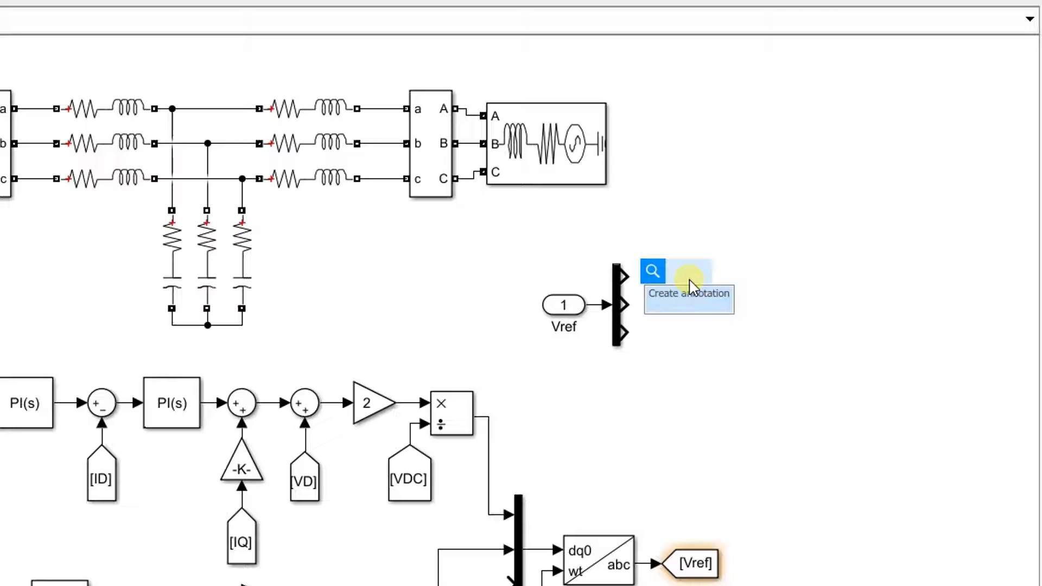
pyautogui.write('relation')
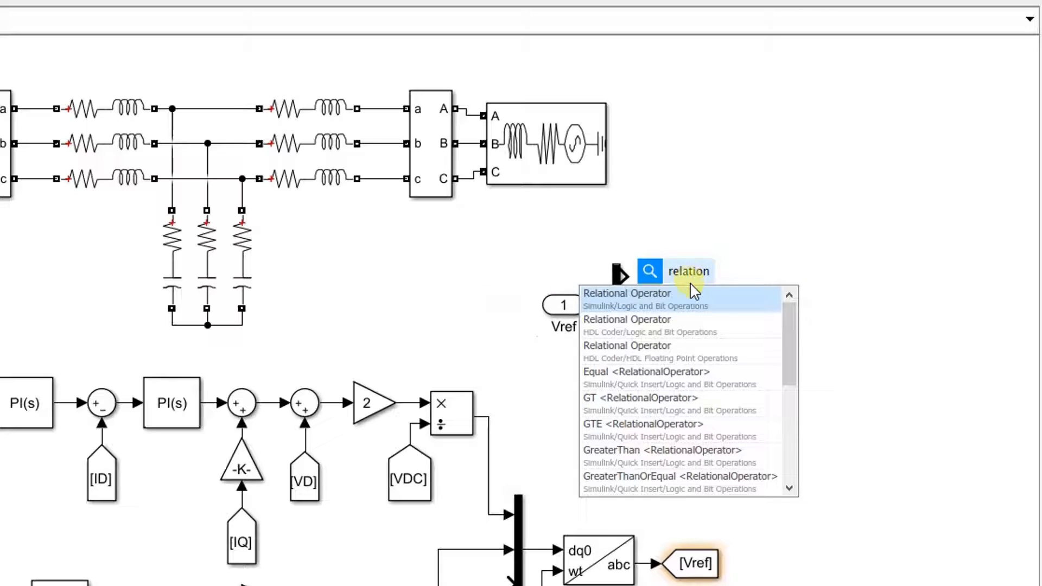
pyautogui.click(693, 296)
pyautogui.doubleClick(700, 289)
pyautogui.click(472, 293)
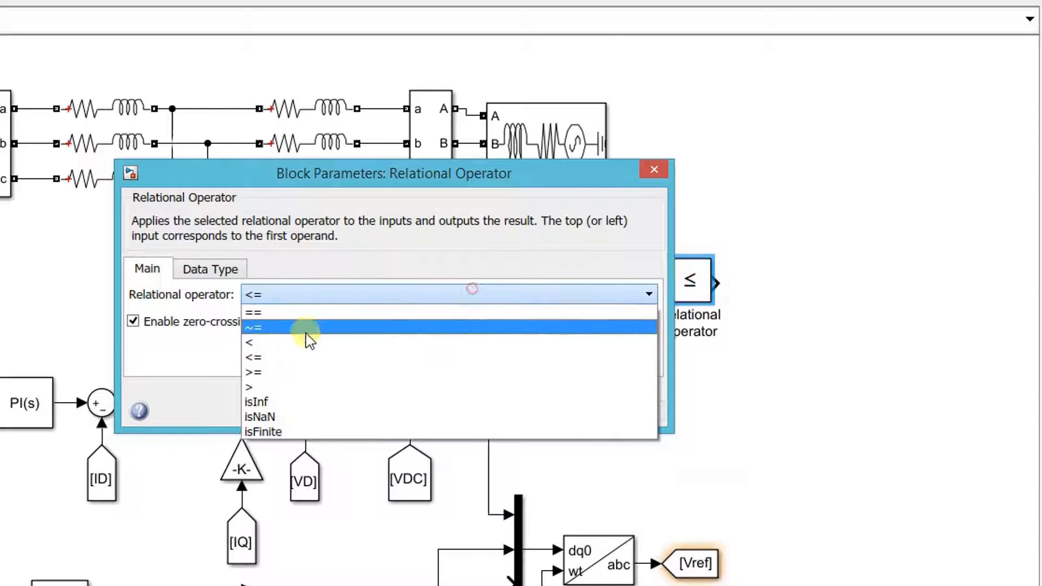
pyautogui.click(280, 370)
pyautogui.click(392, 411)
pyautogui.moveTo(691, 281)
pyautogui.mouseDown()
pyautogui.moveTo(756, 254)
pyautogui.moveTo(749, 401)
pyautogui.mouseUp()
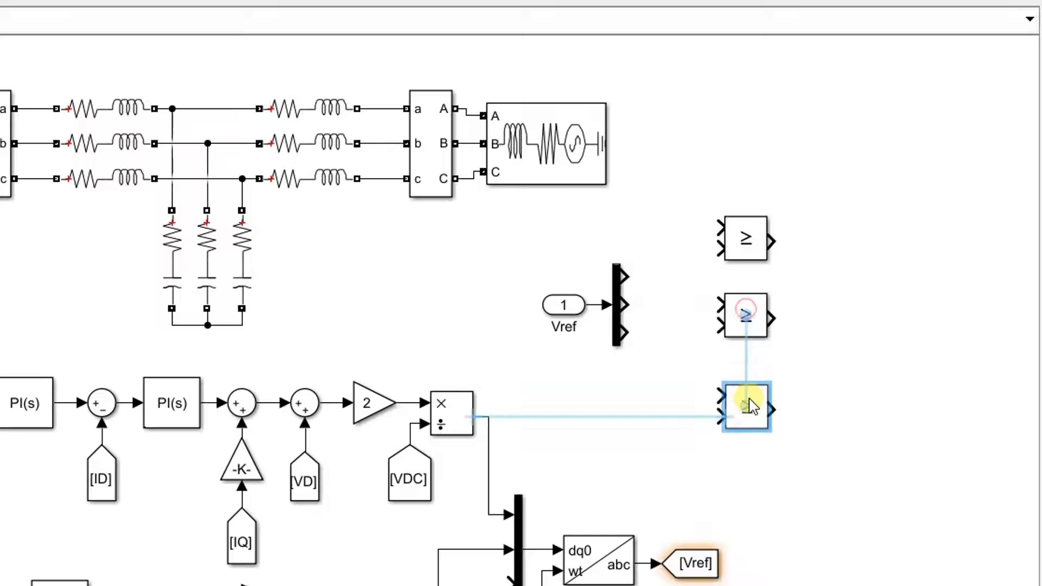
pyautogui.click(803, 374)
# Connect the three Demux outputs to the first inputs of the three relational operators in order.
pyautogui.moveTo(624, 276); pyautogui.dragTo(720, 229)
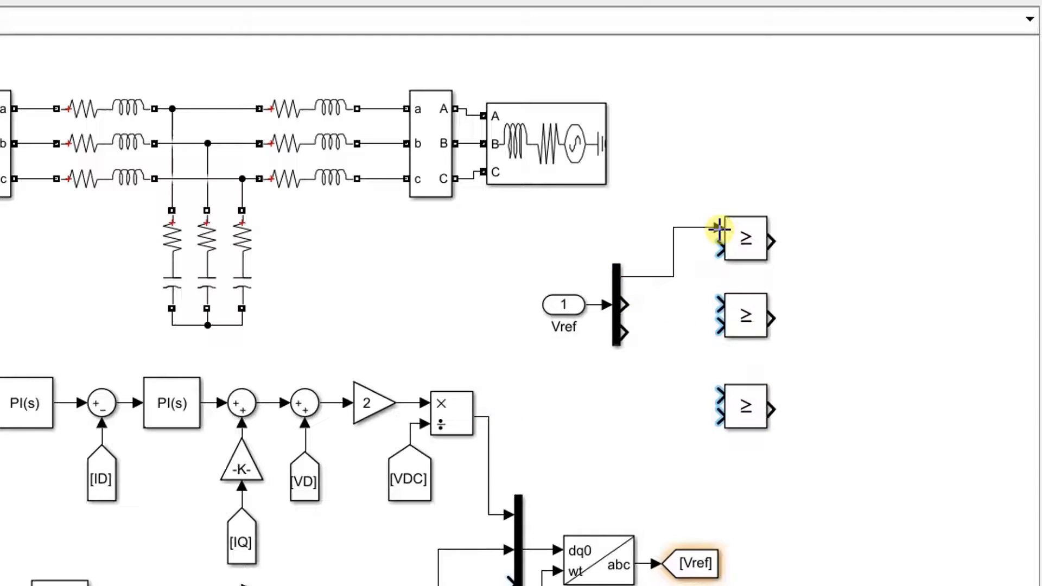
pyautogui.moveTo(627, 305); pyautogui.dragTo(720, 306)
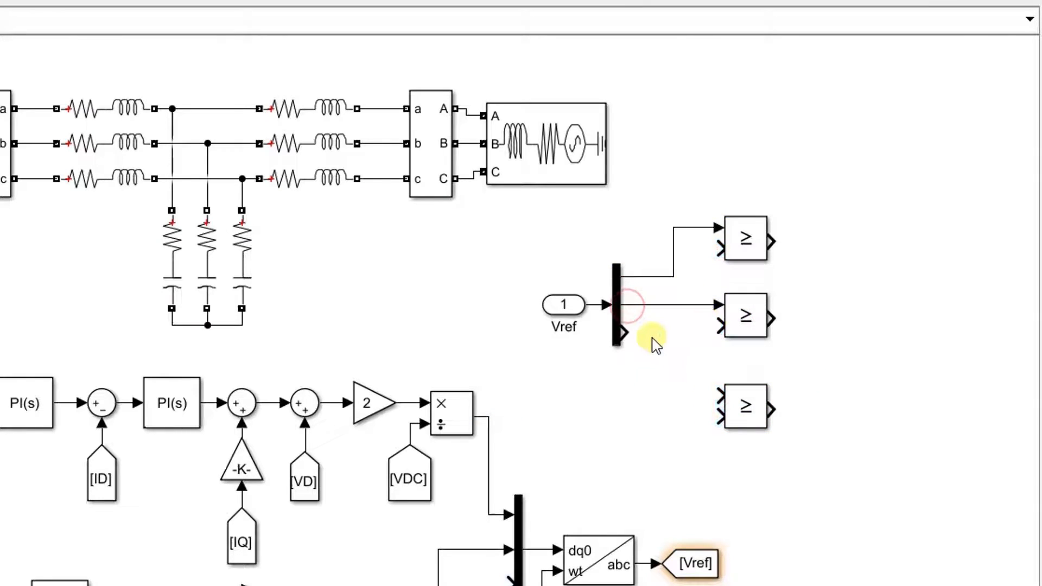
pyautogui.moveTo(627, 335); pyautogui.dragTo(721, 395)
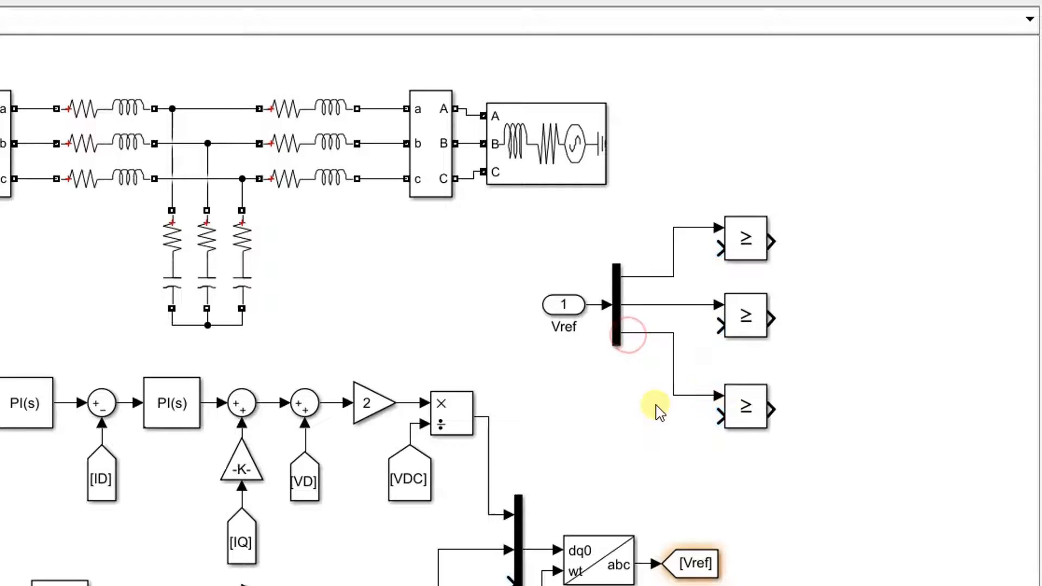
# Add a Repeating Sequence block below the Demux and wire its output to the second input of all three relational operators.
pyautogui.doubleClick(626, 408)
pyautogui.write('repeating')
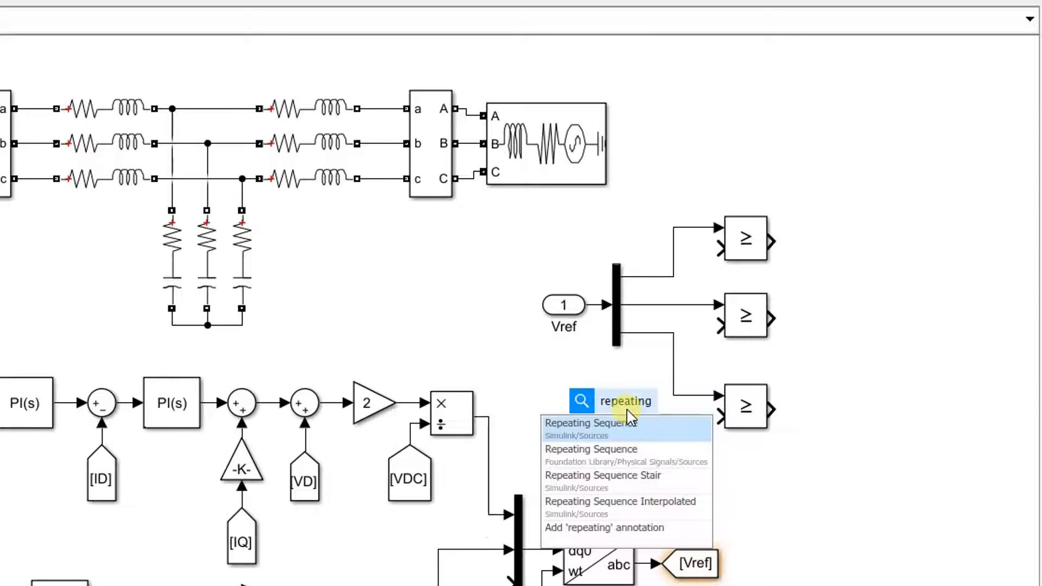
pyautogui.click(629, 420)
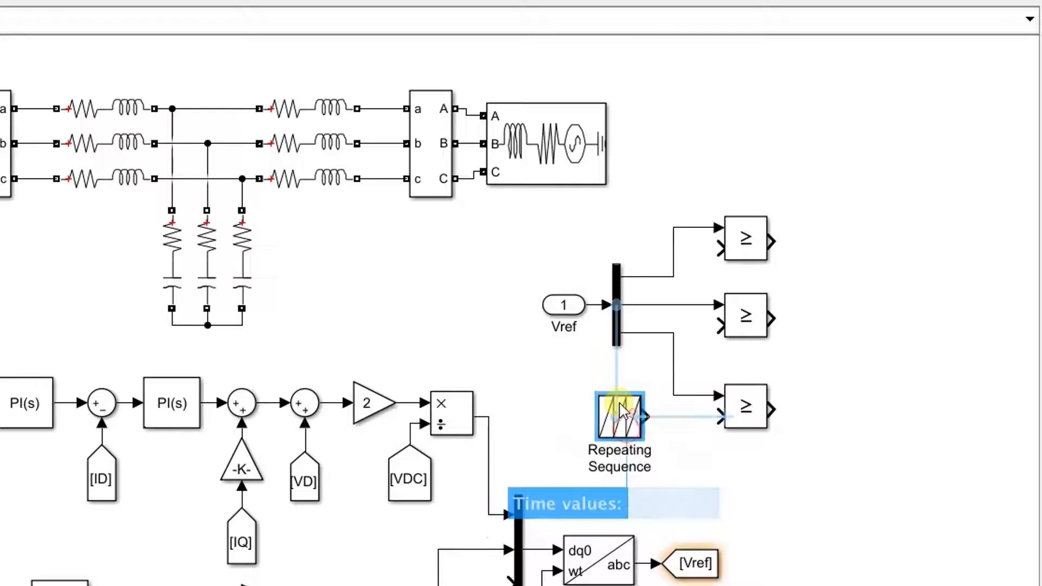
pyautogui.moveTo(649, 395); pyautogui.dragTo(722, 250)
pyautogui.moveTo(718, 326); pyautogui.dragTo(659, 325)
pyautogui.moveTo(668, 397); pyautogui.dragTo(668, 423)
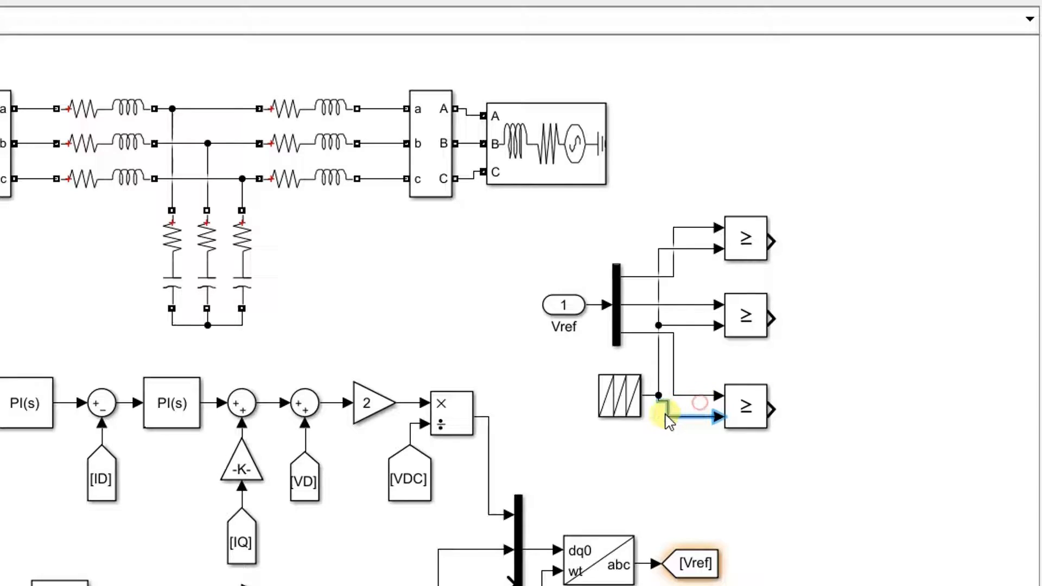
# Set the Repeating Sequence time values to [0 0.00005 0.0001] and output values to [-1 1 -1].
pyautogui.click(627, 407)
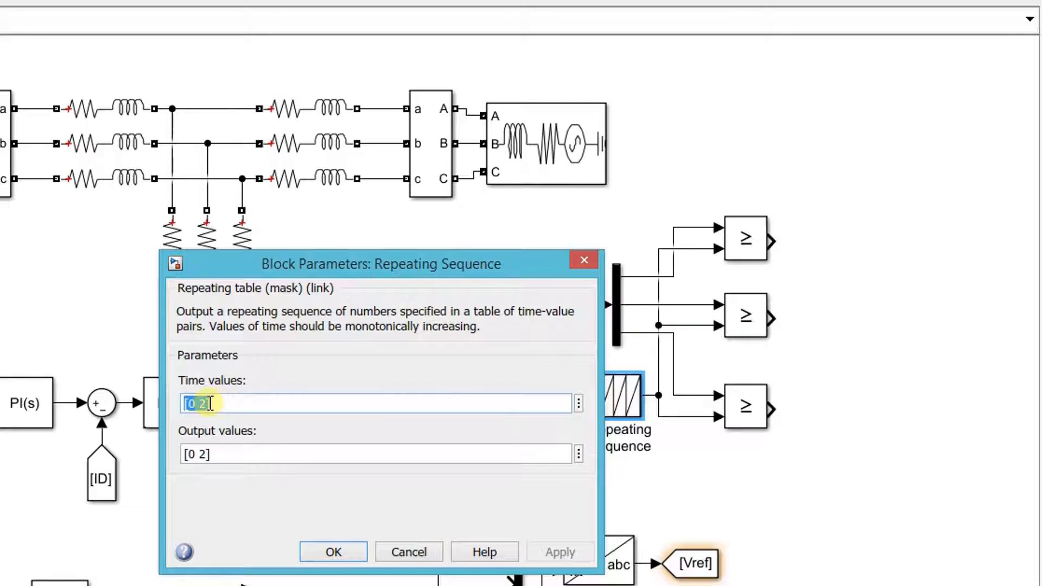
pyautogui.click(204, 405)
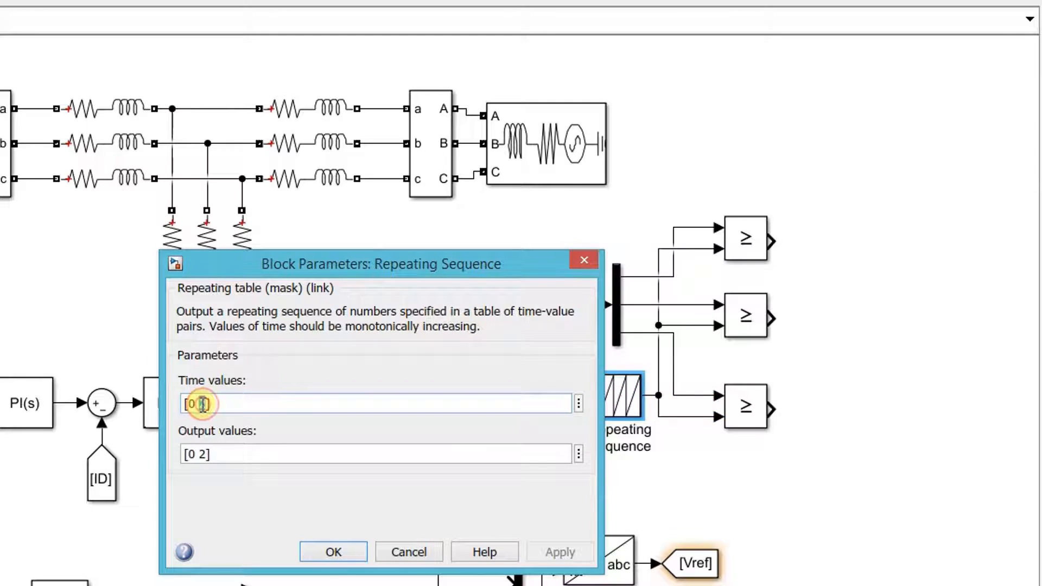
pyautogui.write('.00005 0.0001')
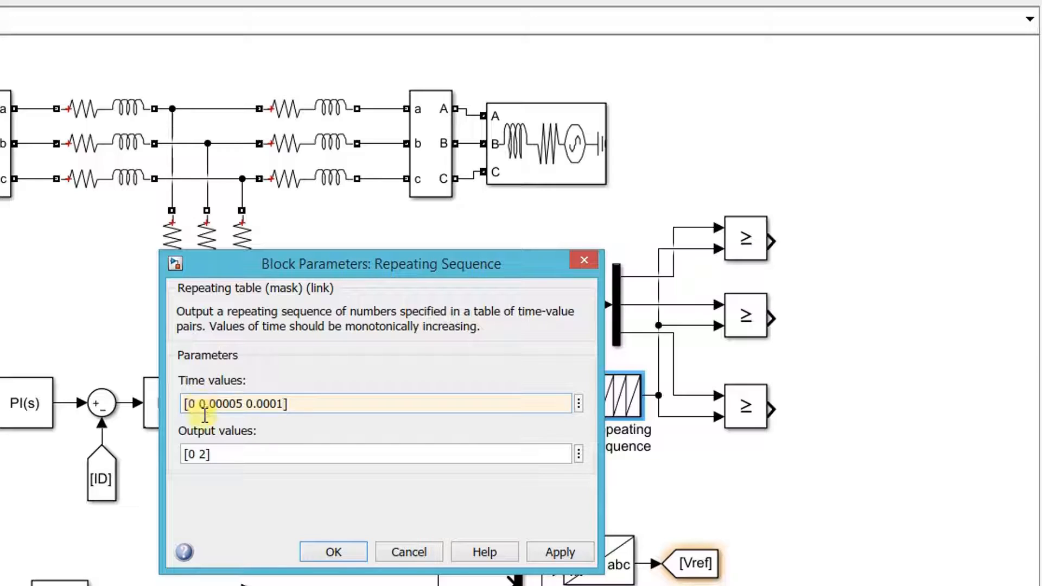
pyautogui.click(255, 456)
pyautogui.click(259, 458)
pyautogui.press('BackSpace')
pyautogui.press('BackSpace')
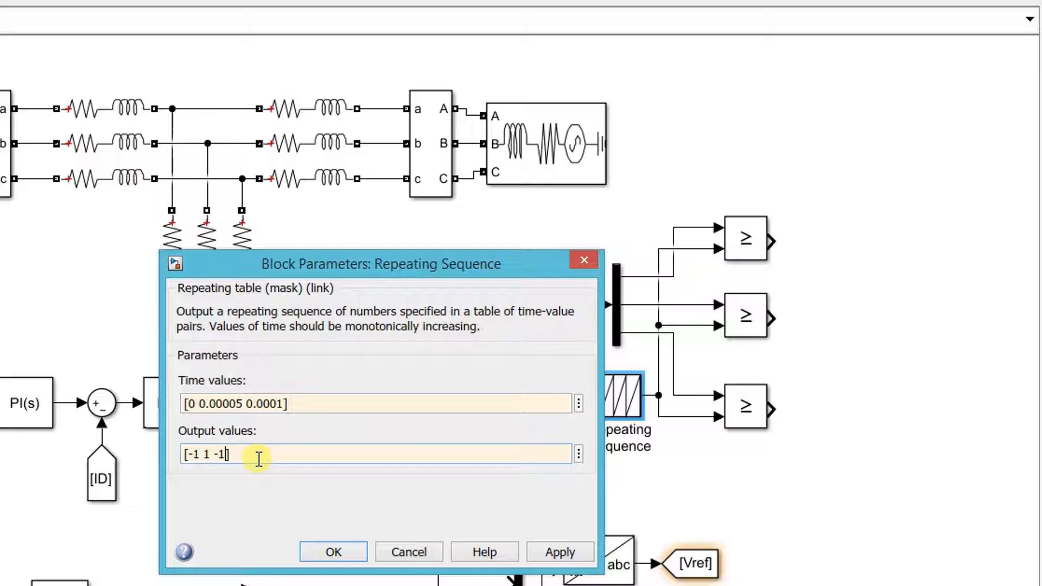
pyautogui.click(328, 550)
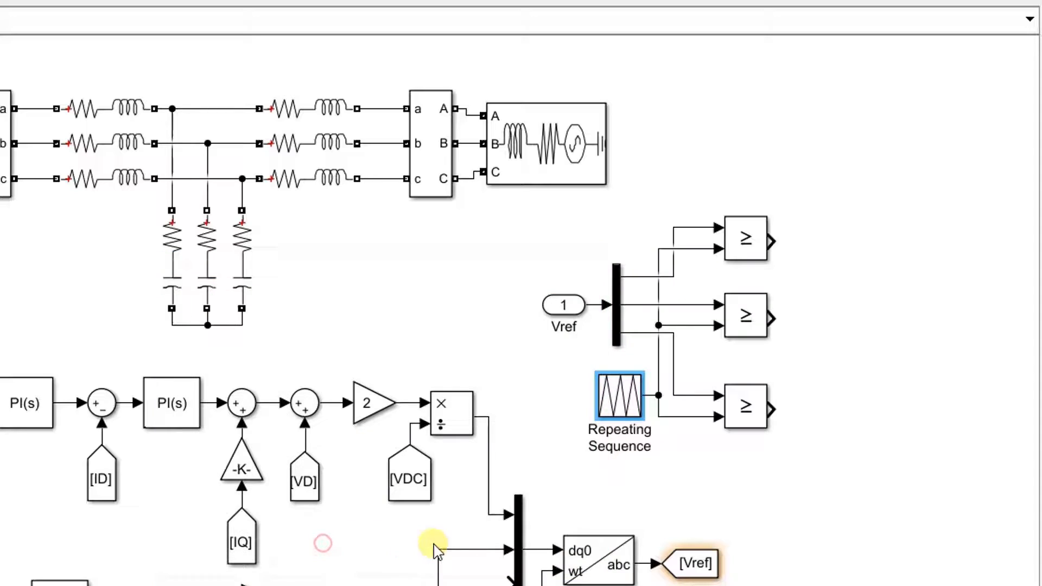
# Add a Logical Operator block beside the relational operators and set its operator to NOT.
pyautogui.doubleClick(821, 294)
pyautogui.write('logical')
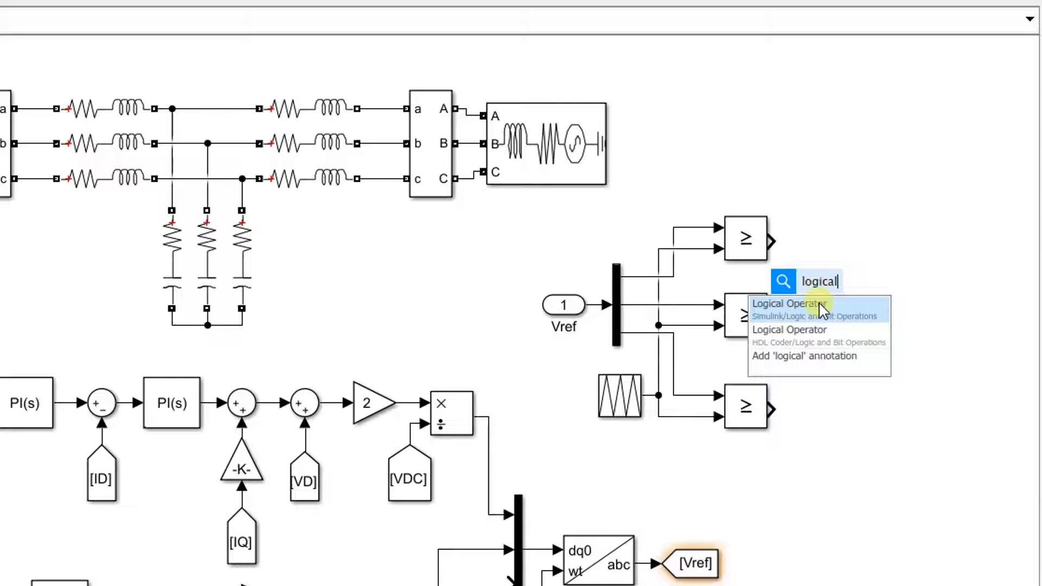
pyautogui.click(823, 311)
pyautogui.doubleClick(819, 282)
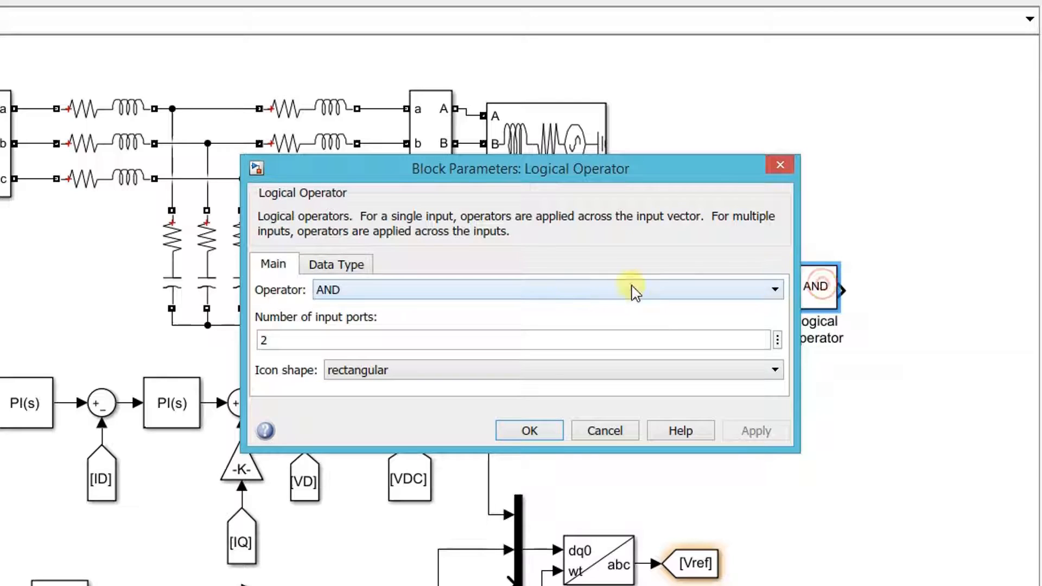
pyautogui.click(635, 292)
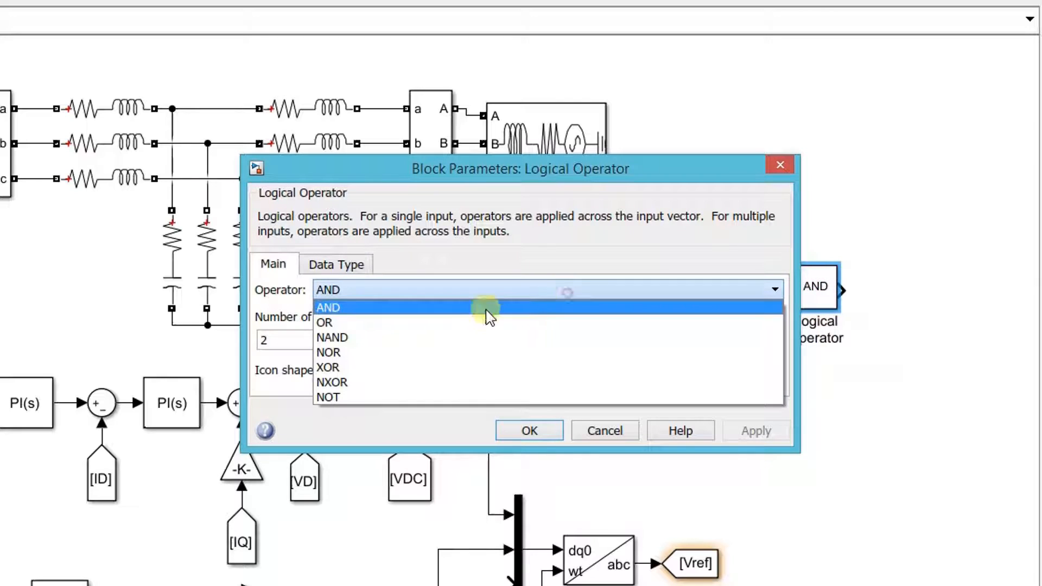
pyautogui.click(356, 398)
pyautogui.click(538, 379)
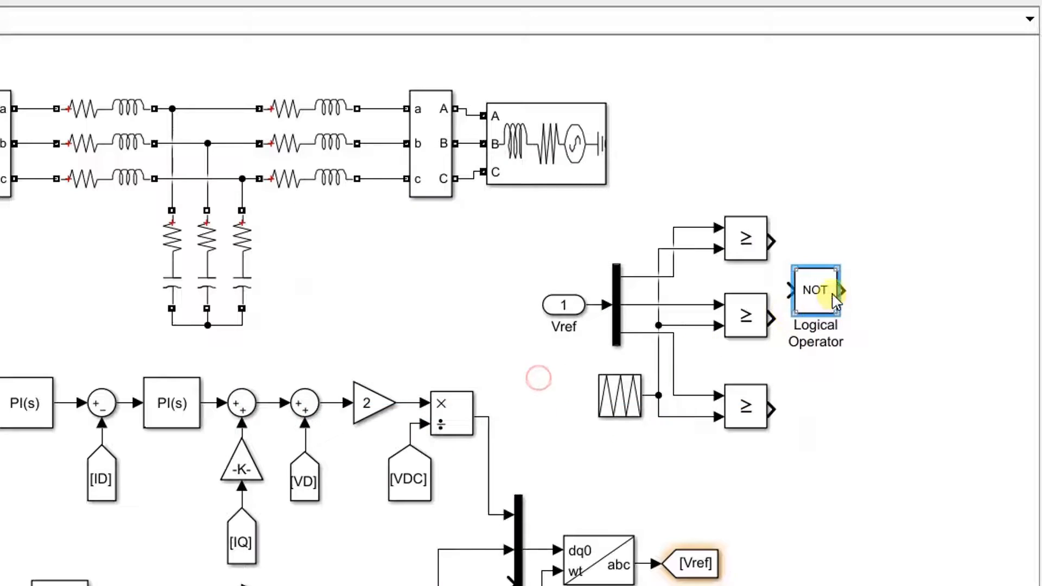
# Place NOT block copies beside the relational operators and search for an output port block.
pyautogui.moveTo(836, 309); pyautogui.dragTo(850, 449)
pyautogui.doubleClick(855, 144)
pyautogui.write('o')
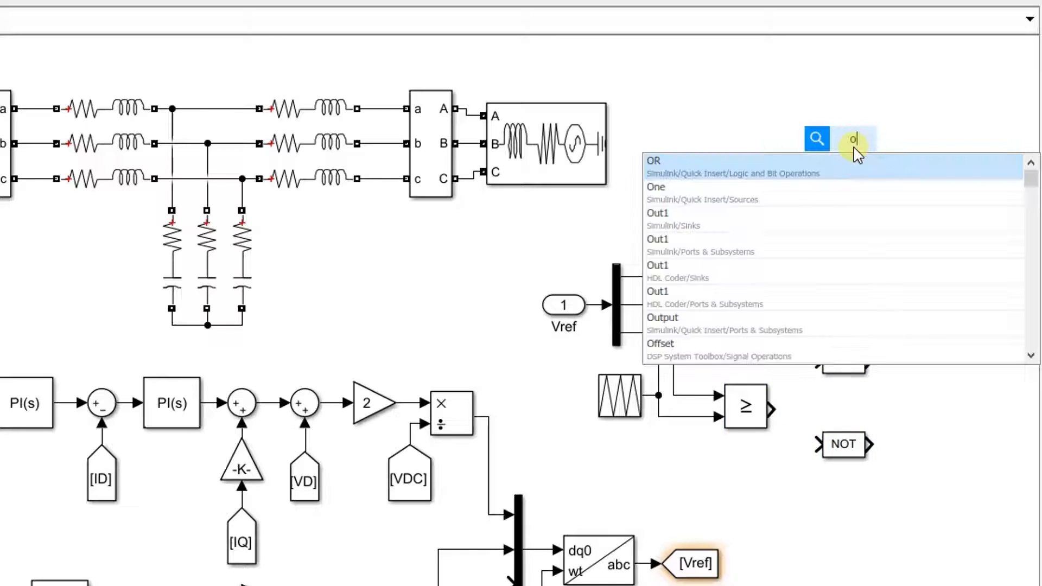
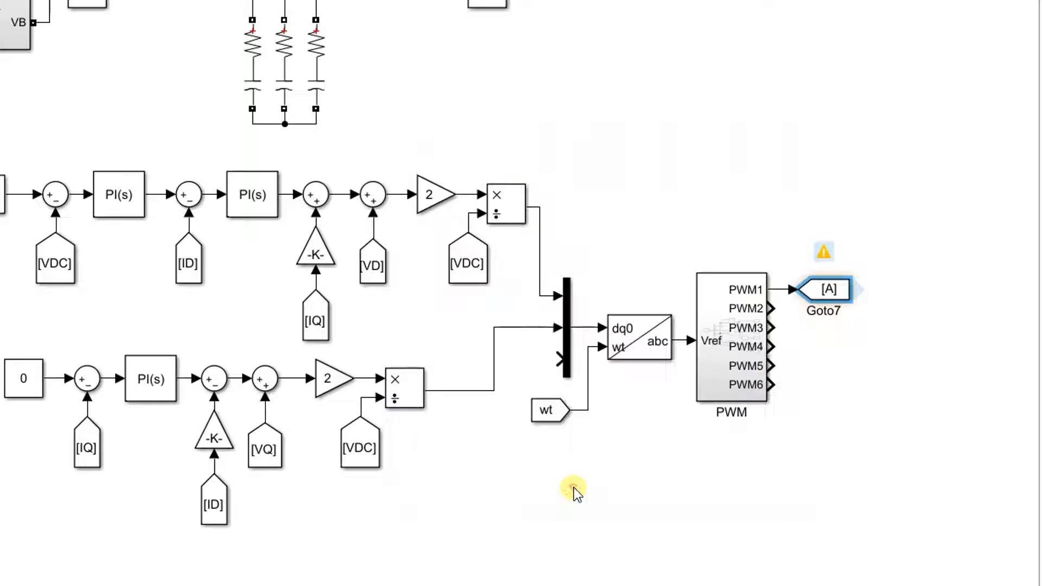
# Tag the Goto block on the PWM subsystem's first output as PWM1 and copy it onto the other five outputs.
pyautogui.click(833, 387)
pyautogui.click(826, 294)
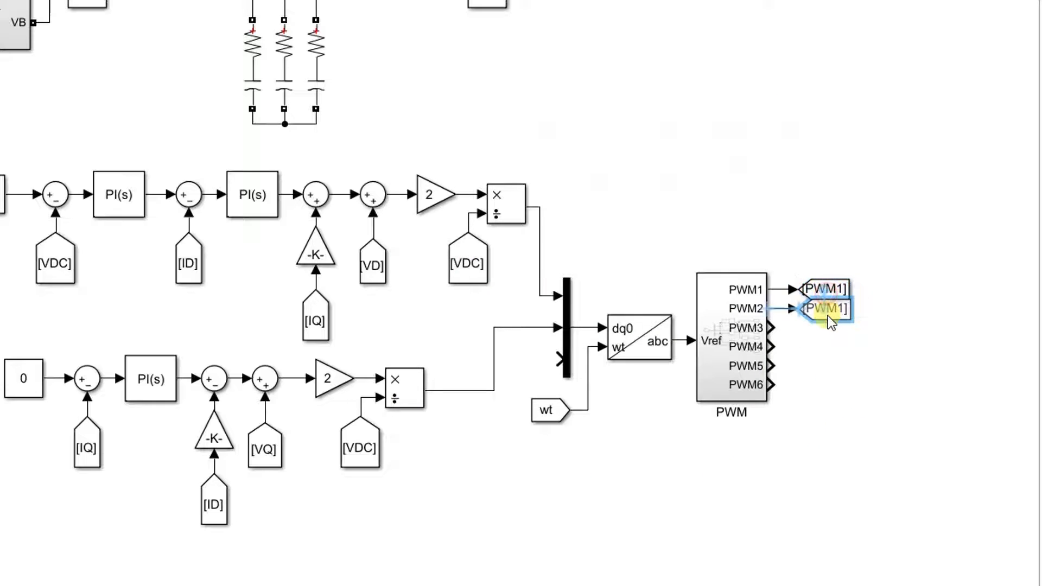
pyautogui.moveTo(828, 316); pyautogui.dragTo(827, 394)
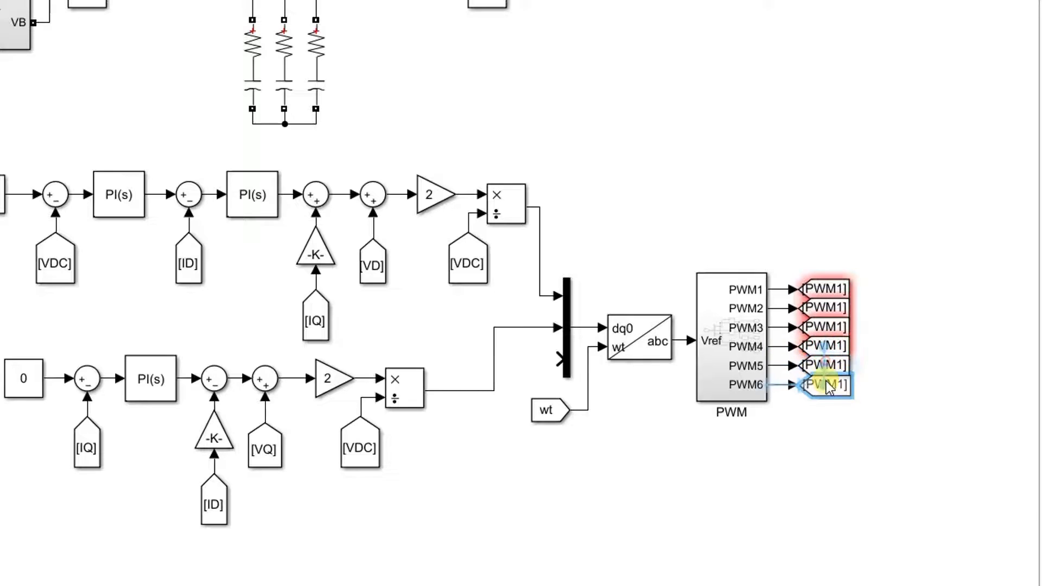
# Set the tag of the Goto block on the PWM2 output to PWM2.
pyautogui.doubleClick(826, 307)
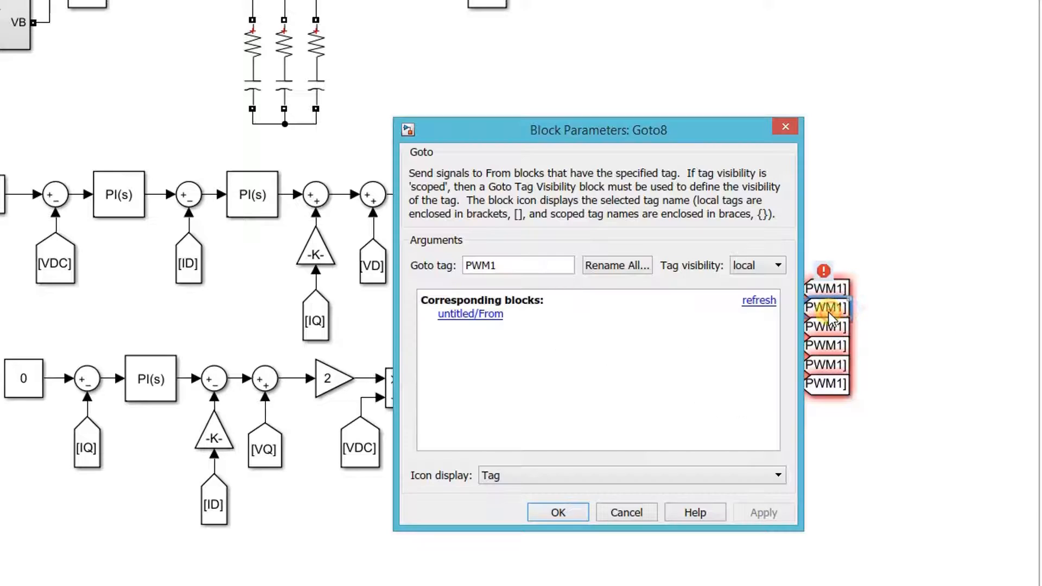
pyautogui.click(545, 268)
pyautogui.press('BackSpace')
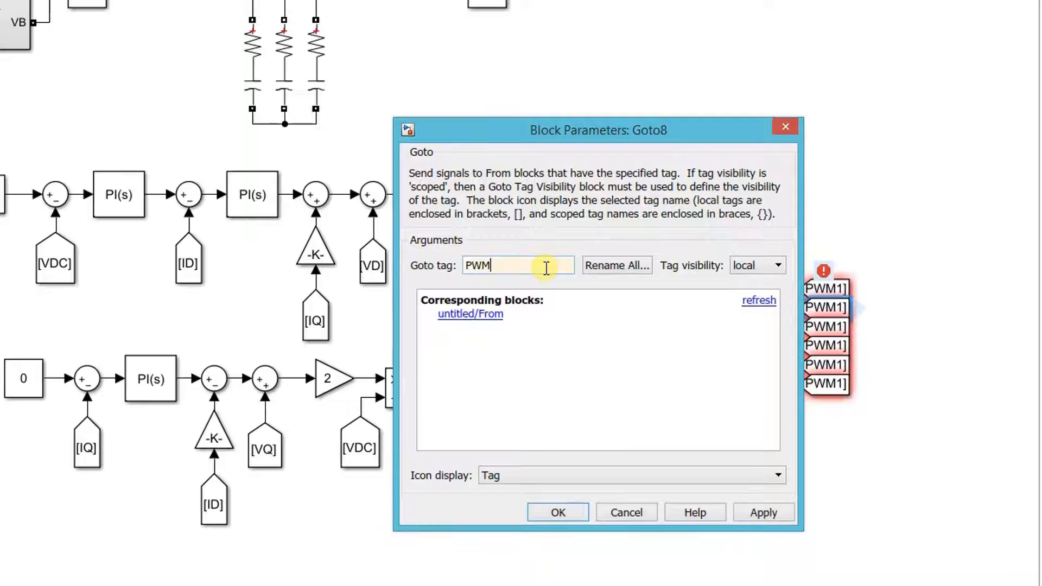
pyautogui.write('2')
pyautogui.click(559, 511)
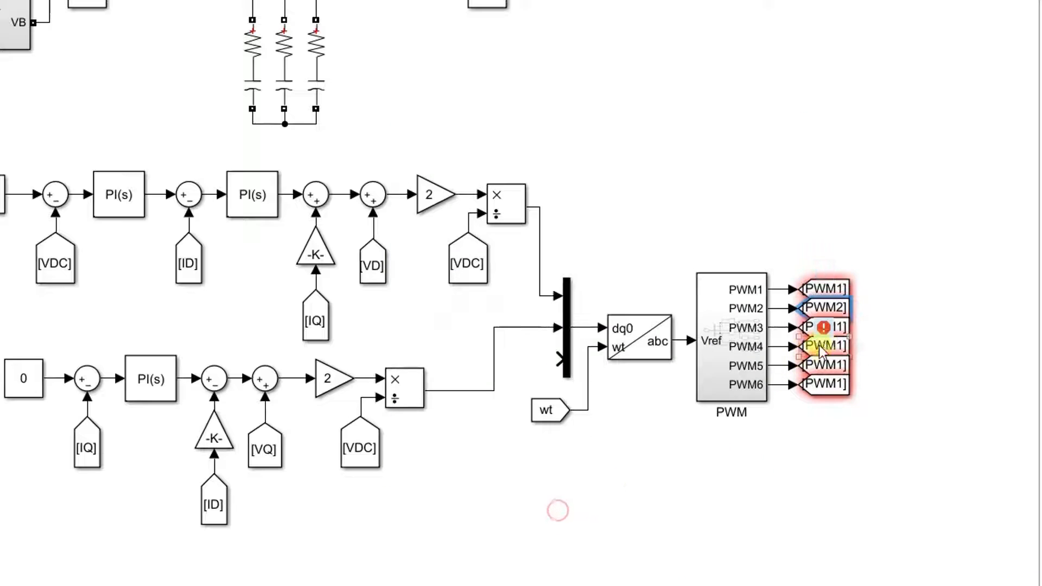
# Set the tag of the Goto block on the PWM3 output to PWM3.
pyautogui.doubleClick(831, 327)
pyautogui.click(572, 288)
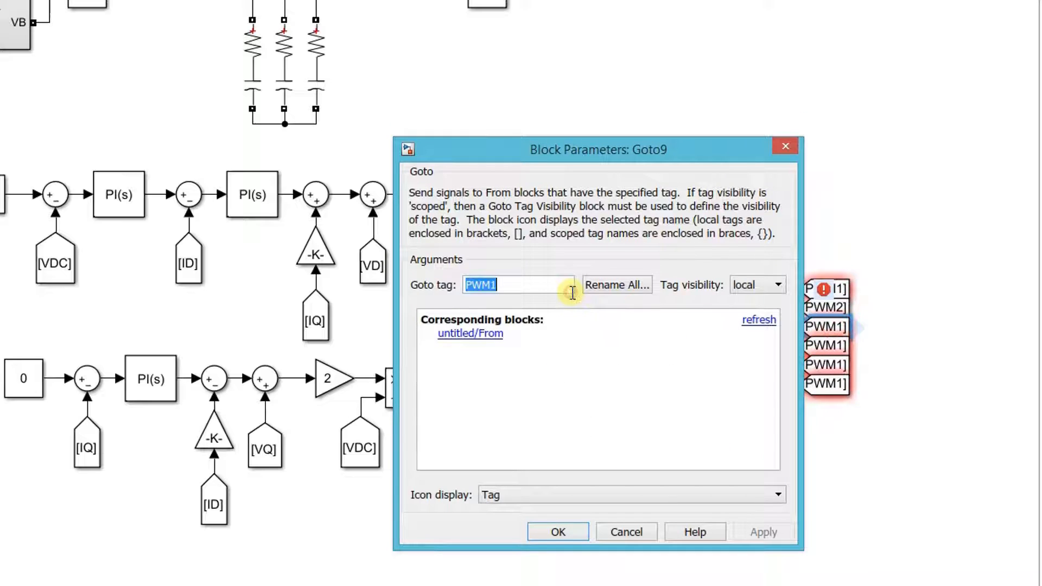
pyautogui.click(573, 292)
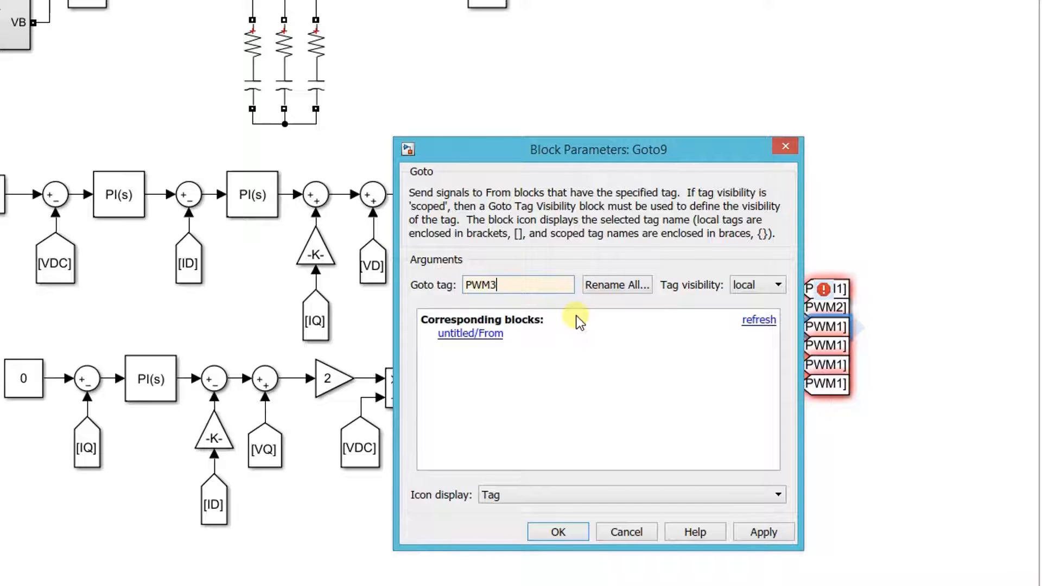
pyautogui.click(558, 532)
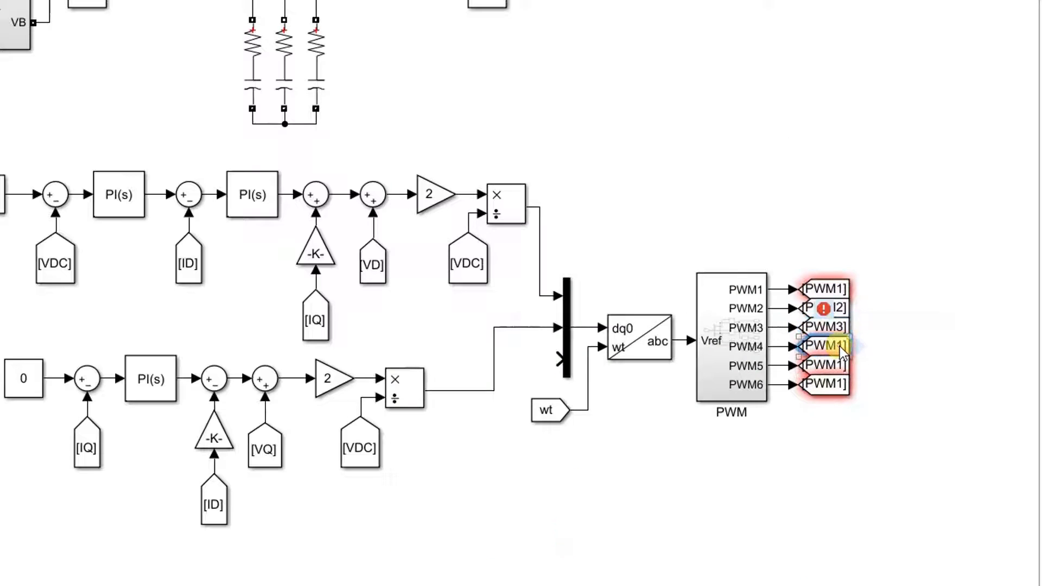
# Set the tag of the Goto block on the PWM4 output to PWM4.
pyautogui.doubleClick(843, 350)
pyautogui.doubleClick(540, 304)
pyautogui.click(541, 305)
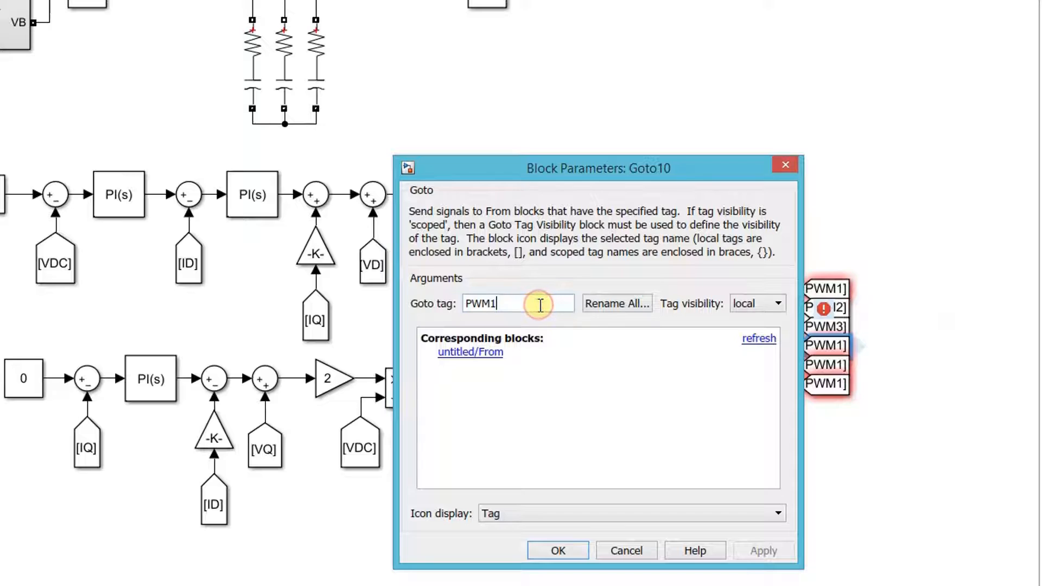
pyautogui.press('BackSpace')
pyautogui.write('4')
pyautogui.click(586, 551)
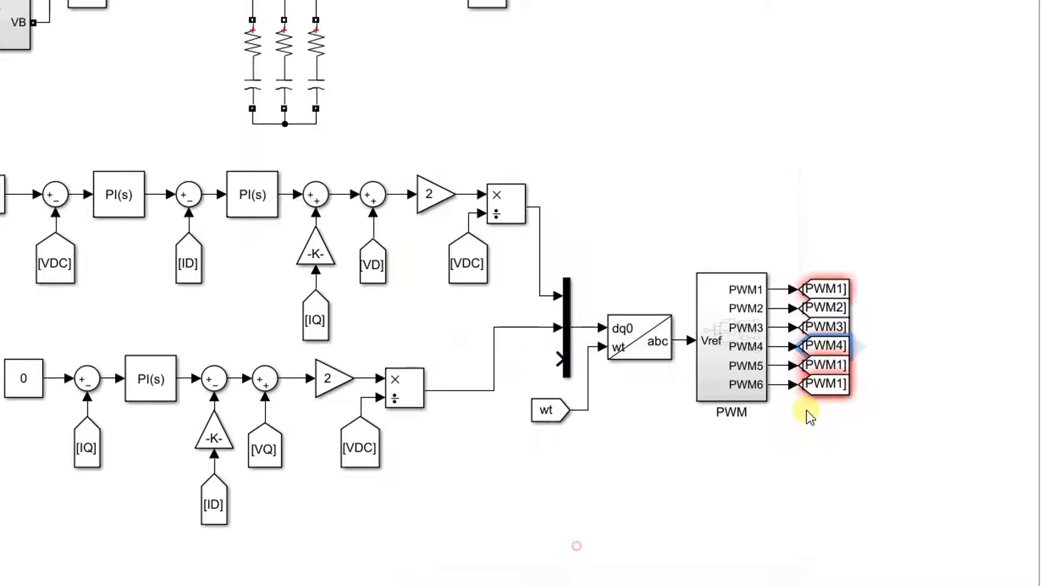
# Set the tag of the Goto block on the PWM5 output to PWM5.
pyautogui.doubleClick(826, 364)
pyautogui.doubleClick(540, 324)
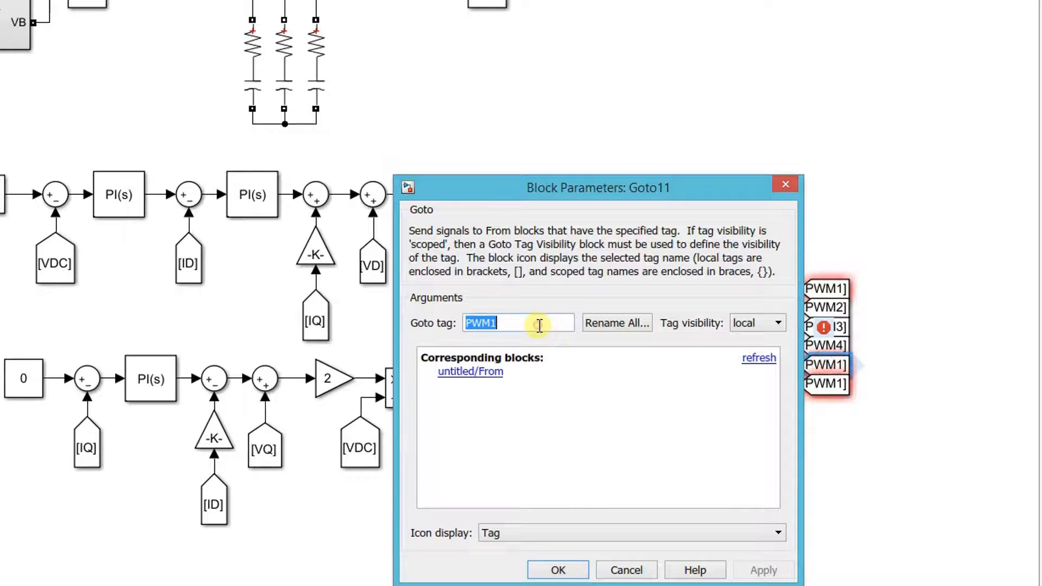
pyautogui.click(540, 325)
pyautogui.press('BackSpace')
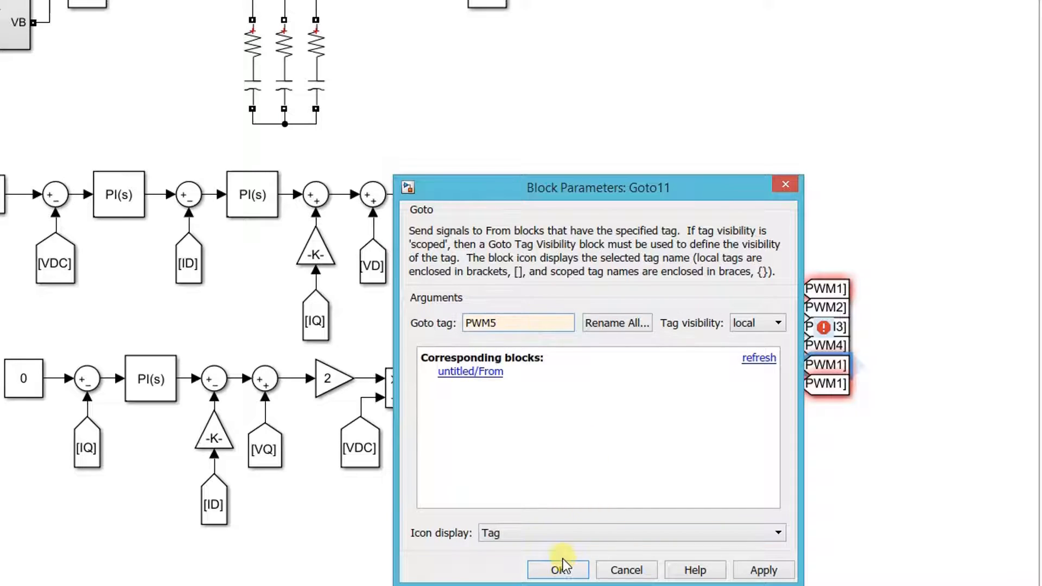
pyautogui.click(559, 568)
# Set the tag of the Goto block on the PWM6 output to PWM6.
pyautogui.doubleClick(826, 383)
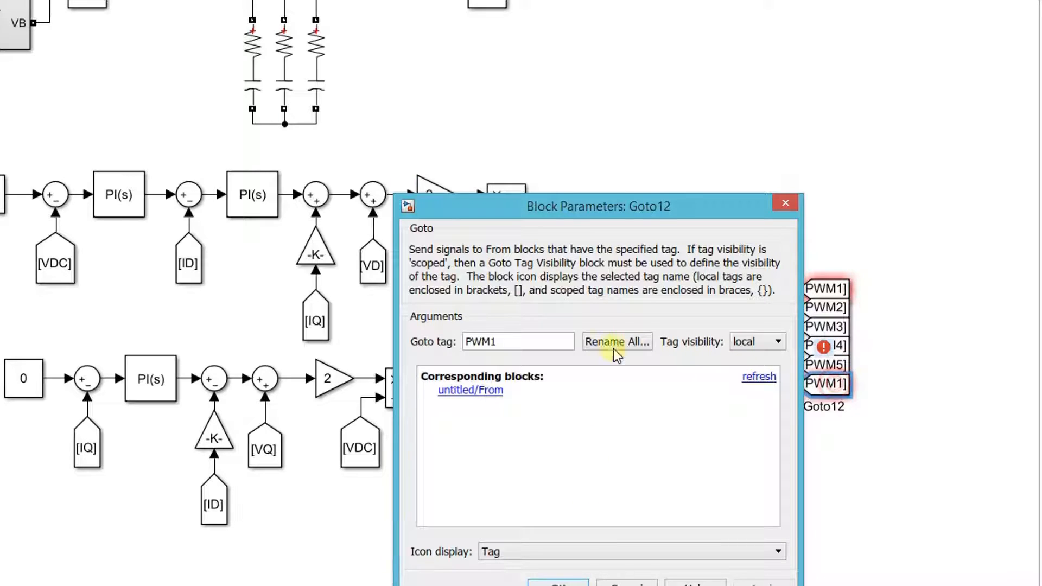
pyautogui.doubleClick(555, 339)
pyautogui.click(555, 340)
pyautogui.press('BackSpace')
pyautogui.write('6')
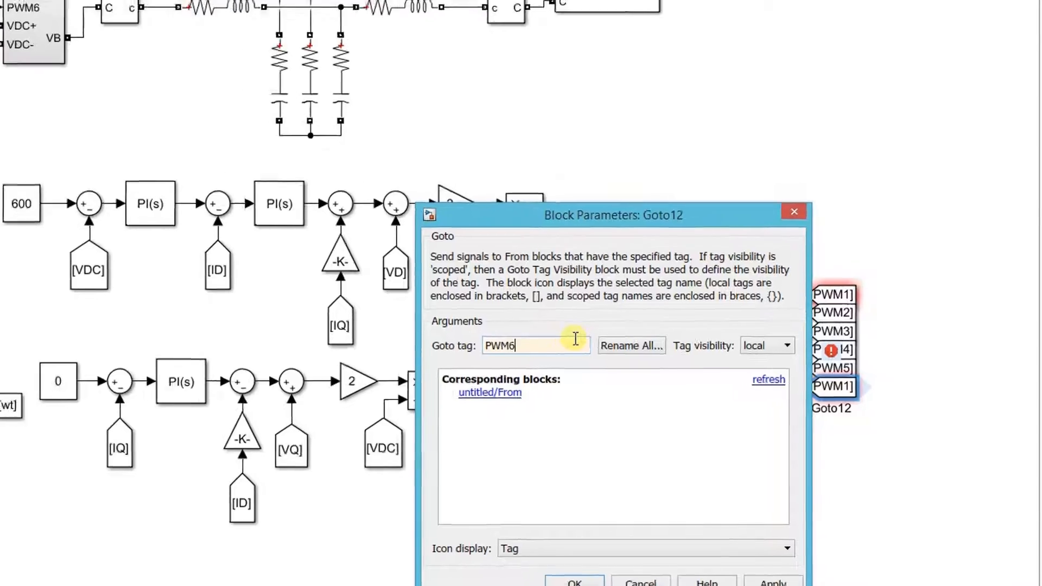
pyautogui.click(570, 582)
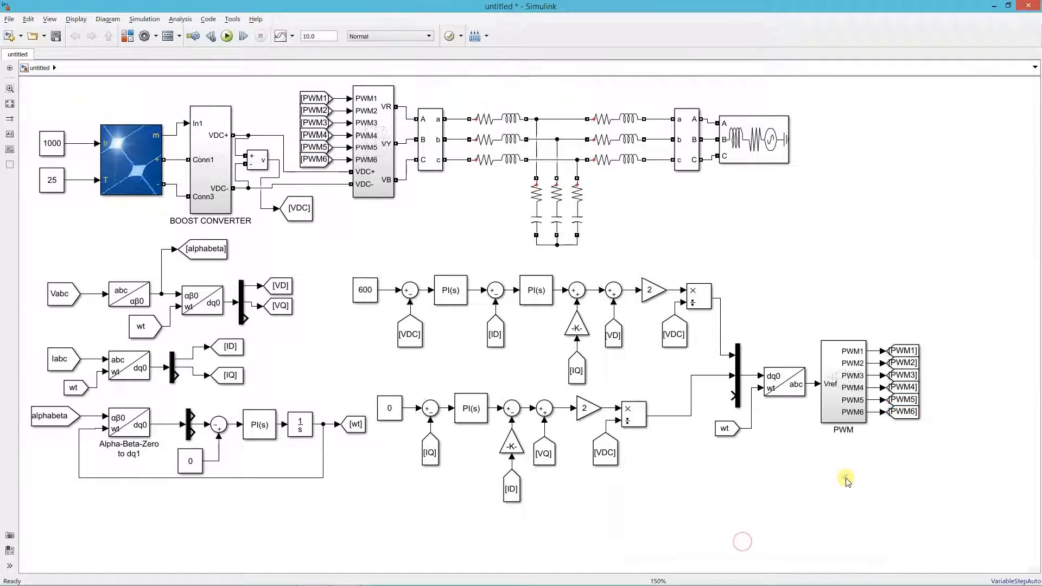
# Add a Scope block in the free space below the grid-side measurement block.
pyautogui.doubleClick(662, 220)
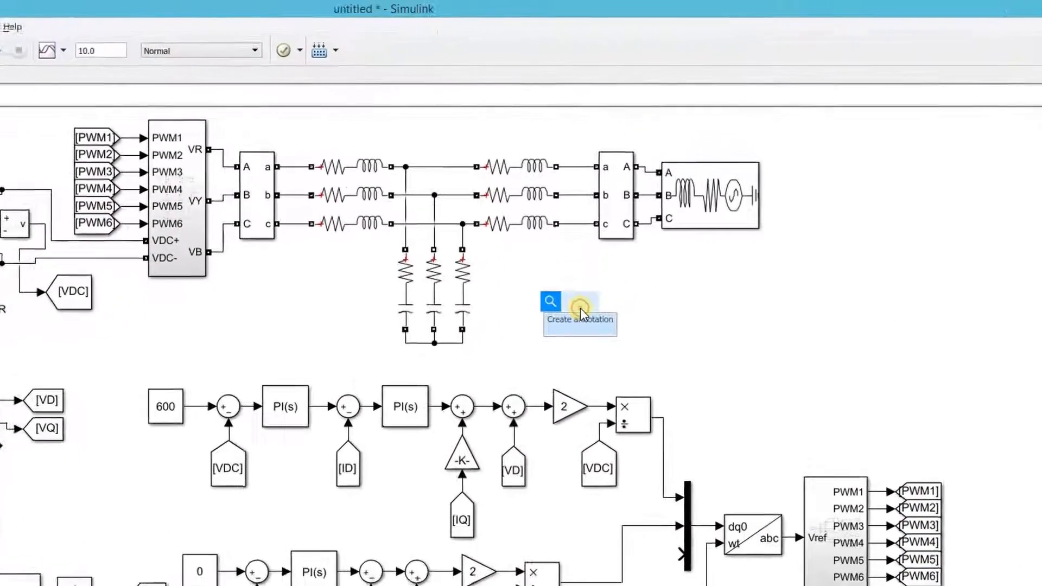
pyautogui.write('scope')
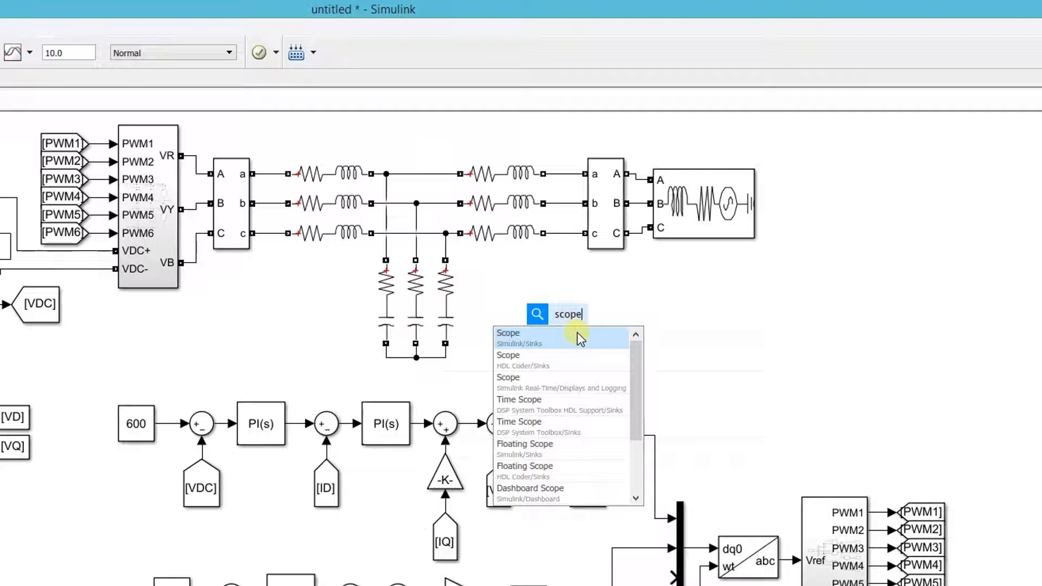
pyautogui.press('Return')
pyautogui.moveTo(566, 316); pyautogui.dragTo(570, 302)
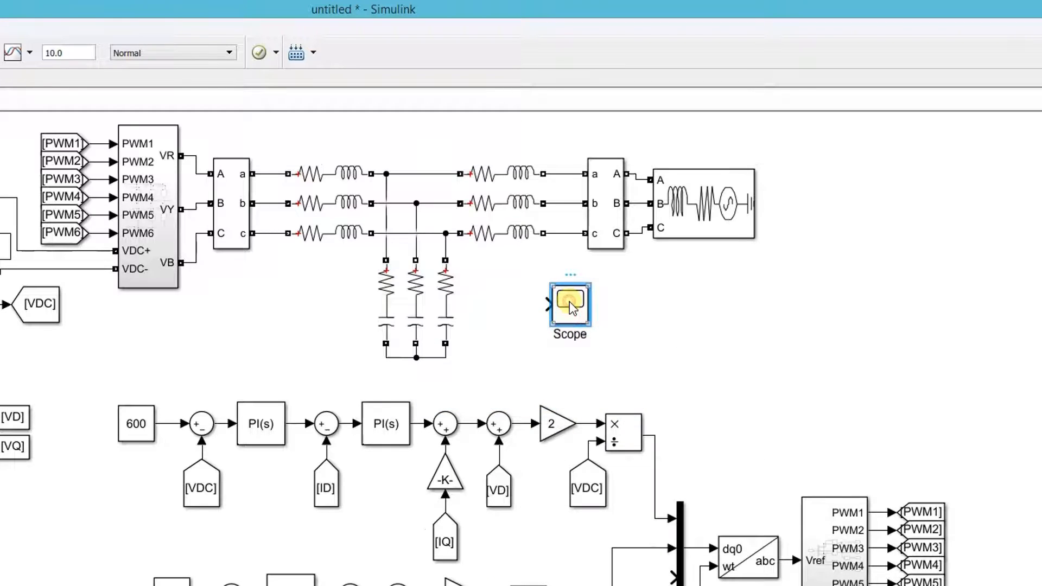
# Configure the Scope with 2 input ports and a layout of two stacked displays.
pyautogui.doubleClick(569, 302)
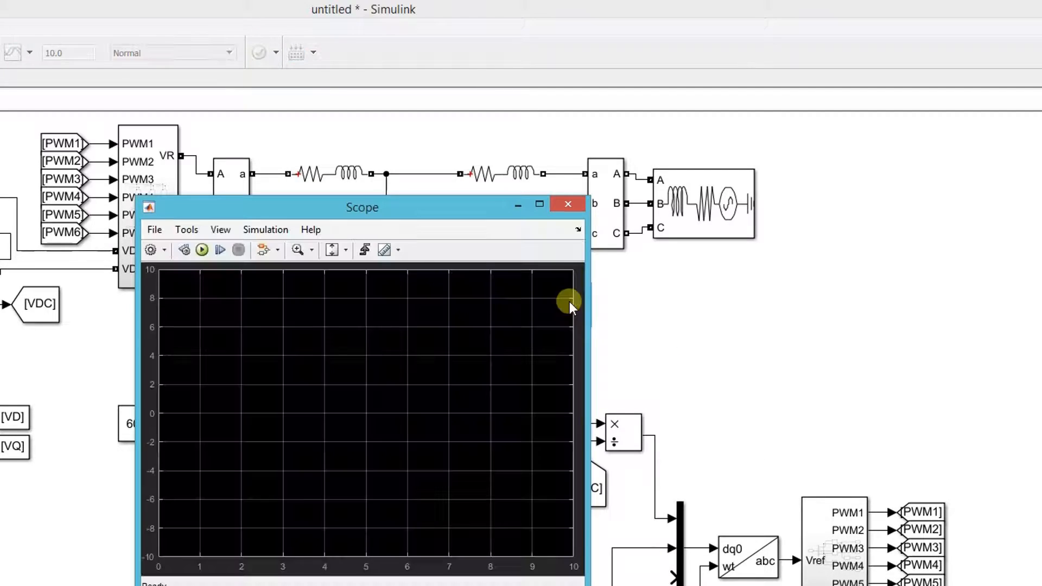
pyautogui.click(153, 254)
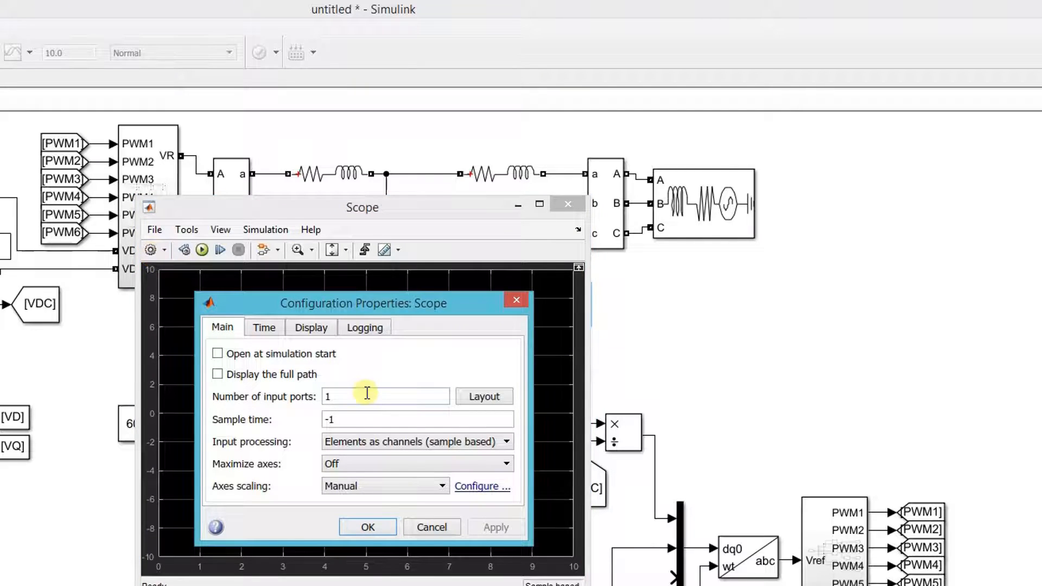
pyautogui.write('2')
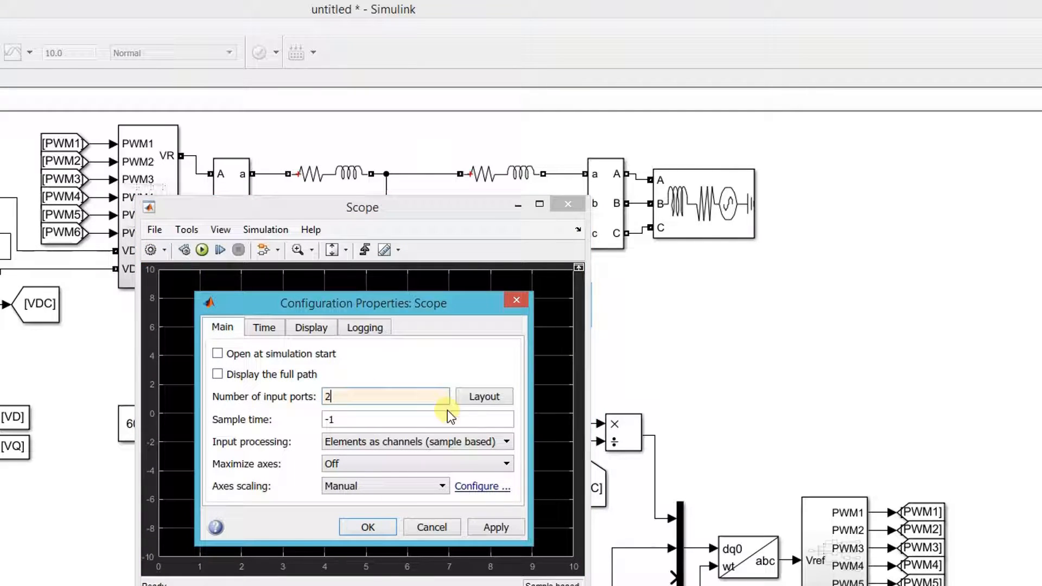
pyautogui.click(499, 401)
pyautogui.click(543, 442)
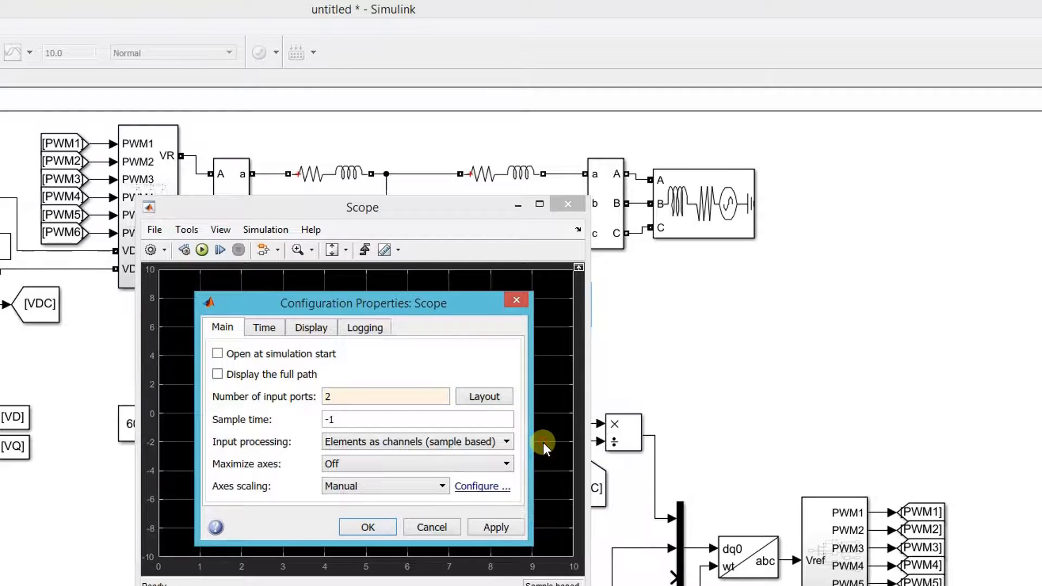
pyautogui.click(374, 523)
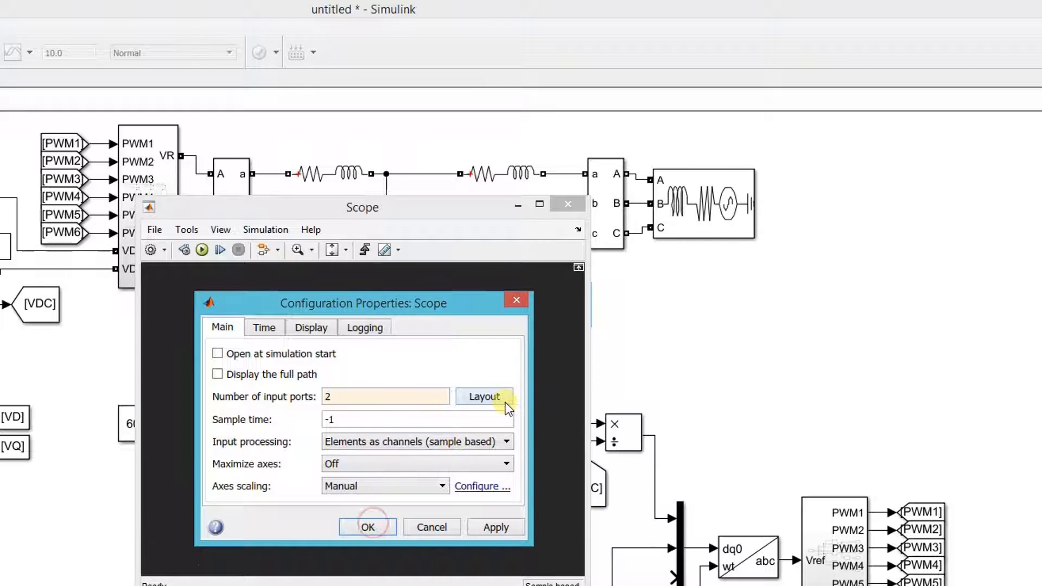
pyautogui.click(368, 527)
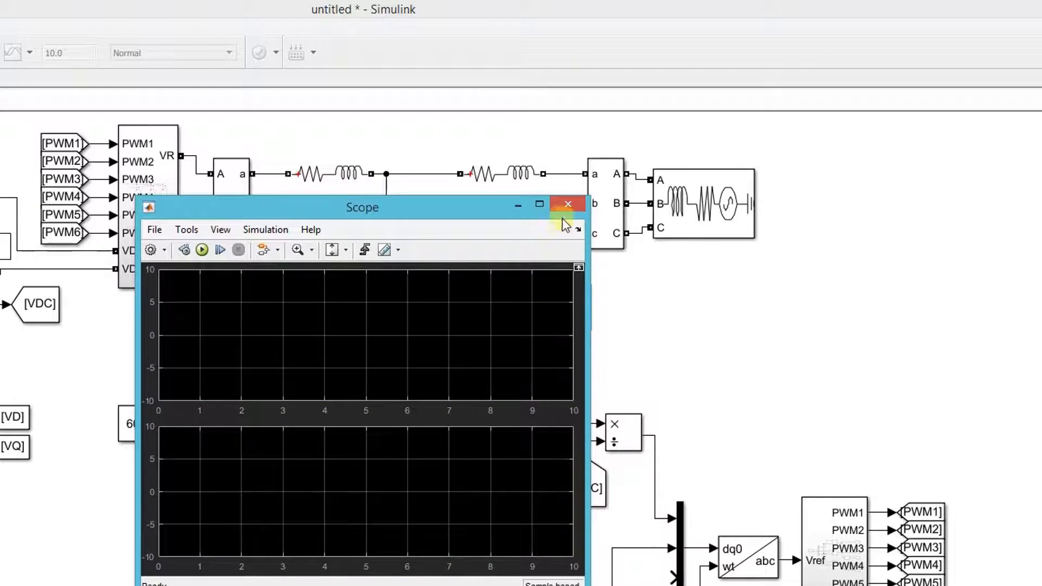
pyautogui.click(564, 211)
# Reposition and enlarge the Scope, and connect a From block to each of its two inputs.
pyautogui.moveTo(565, 297); pyautogui.dragTo(632, 367)
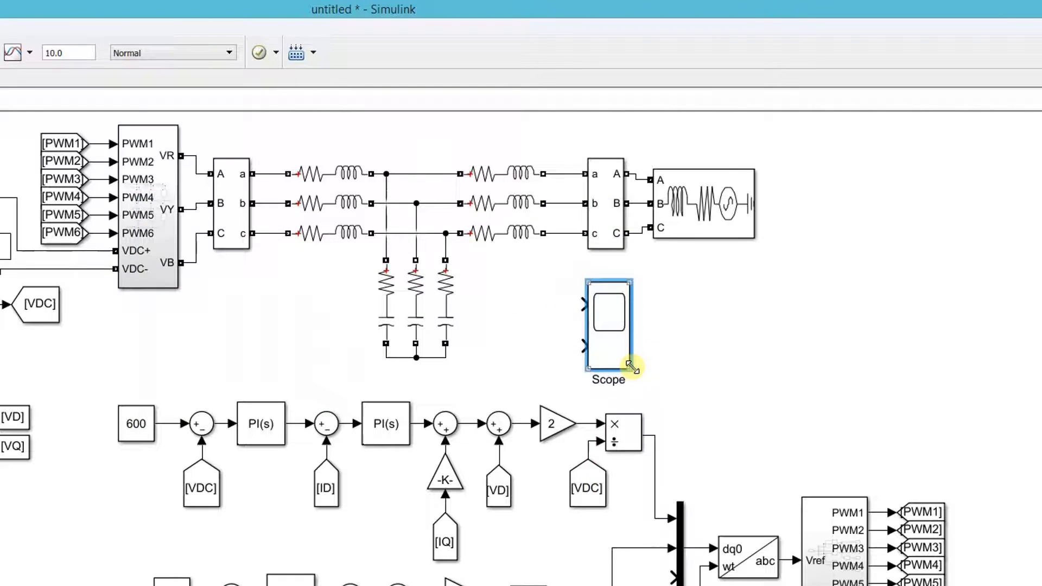
pyautogui.doubleClick(546, 318)
pyautogui.write('from')
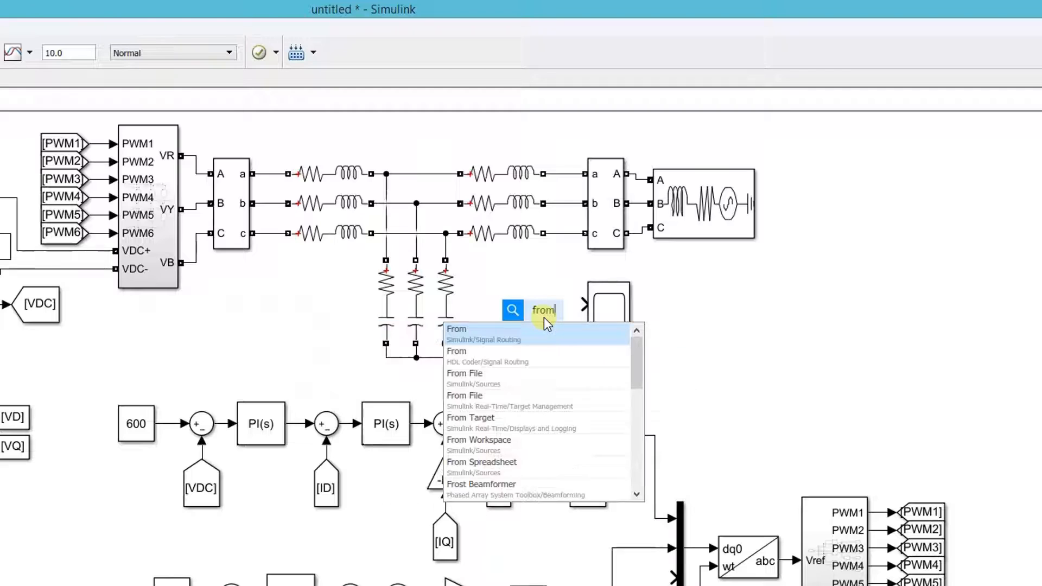
pyautogui.click(547, 337)
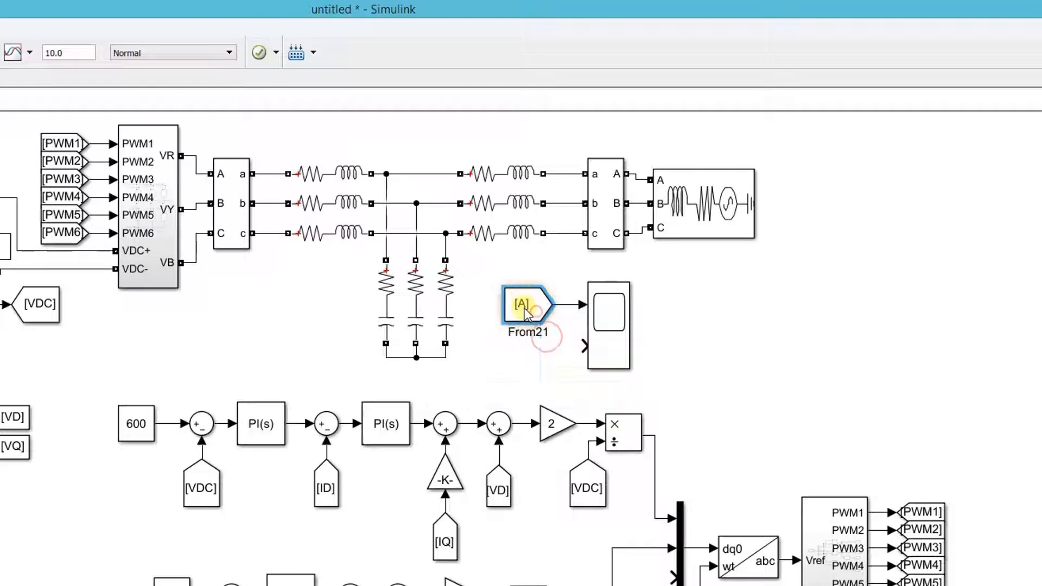
pyautogui.moveTo(509, 321); pyautogui.dragTo(584, 345)
# Set the Goto tag of the From block on the Scope's first input to Vabc.
pyautogui.doubleClick(522, 307)
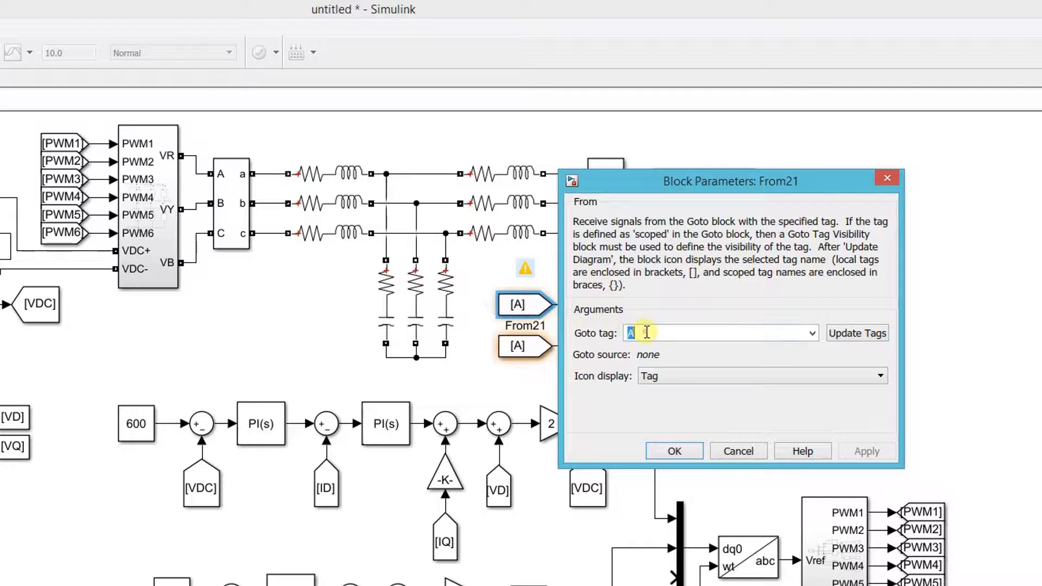
pyautogui.write('Va')
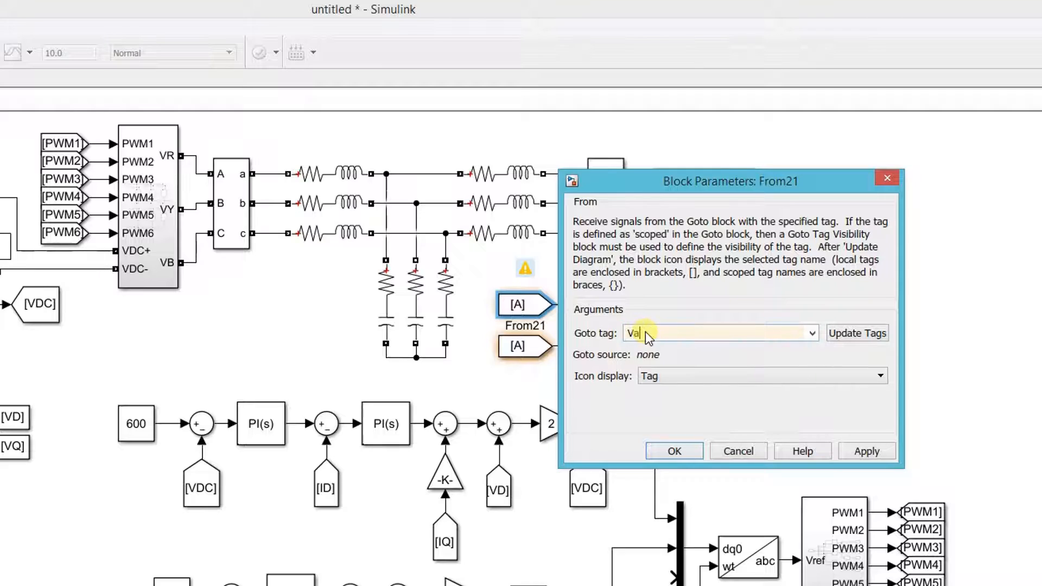
pyautogui.write('bc')
pyautogui.click(674, 451)
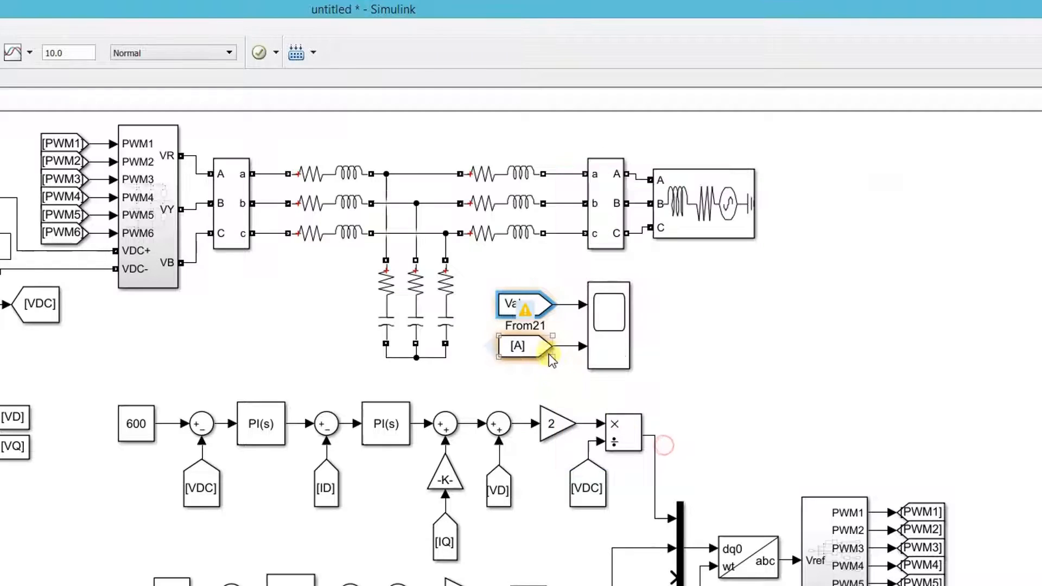
# Set the Goto tag of the From block on the Scope's second input to Iabc.
pyautogui.doubleClick(530, 351)
pyautogui.doubleClick(665, 373)
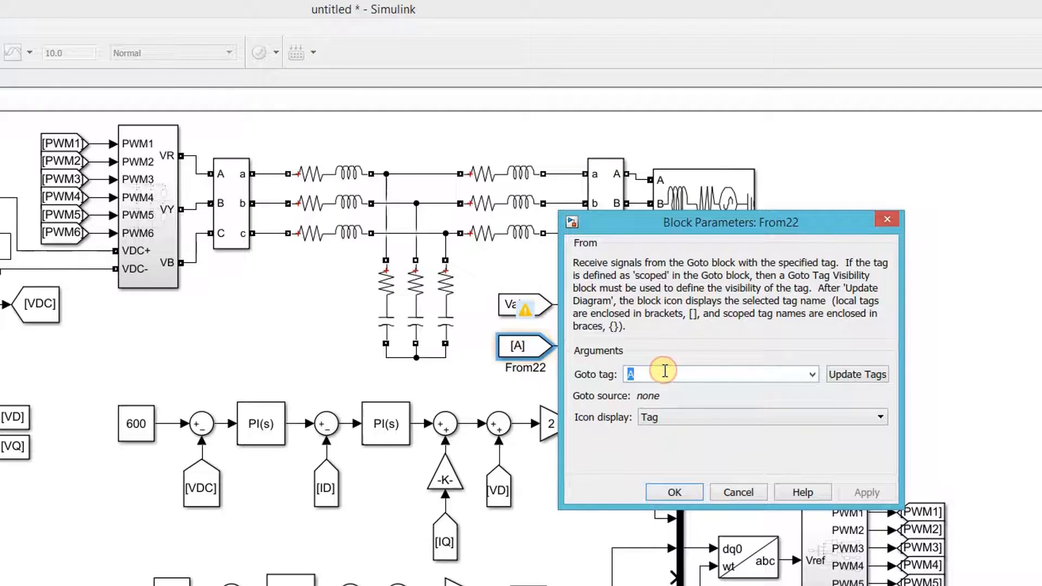
pyautogui.write('Iabc')
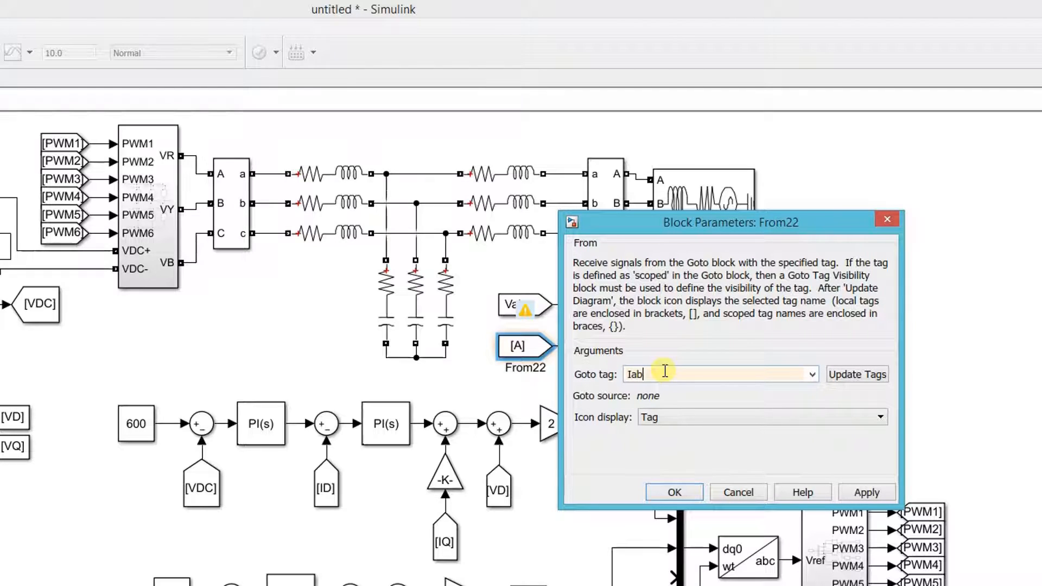
pyautogui.click(673, 490)
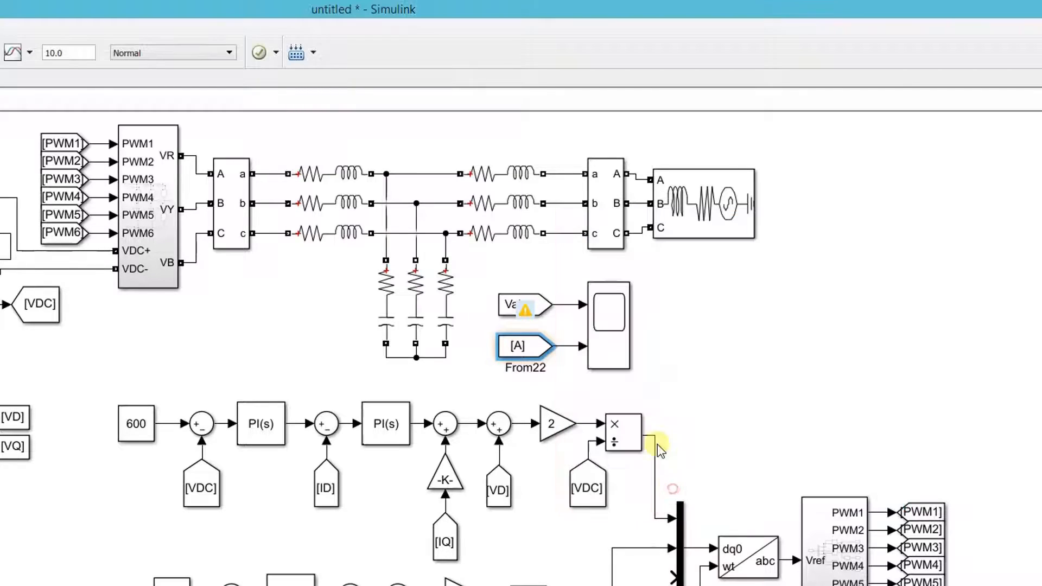
# Add a second Scope block beside the Vabc and Iabc Scope, below the grid source, and make it taller.
pyautogui.click(676, 356)
pyautogui.click(617, 322)
pyautogui.doubleClick(731, 324)
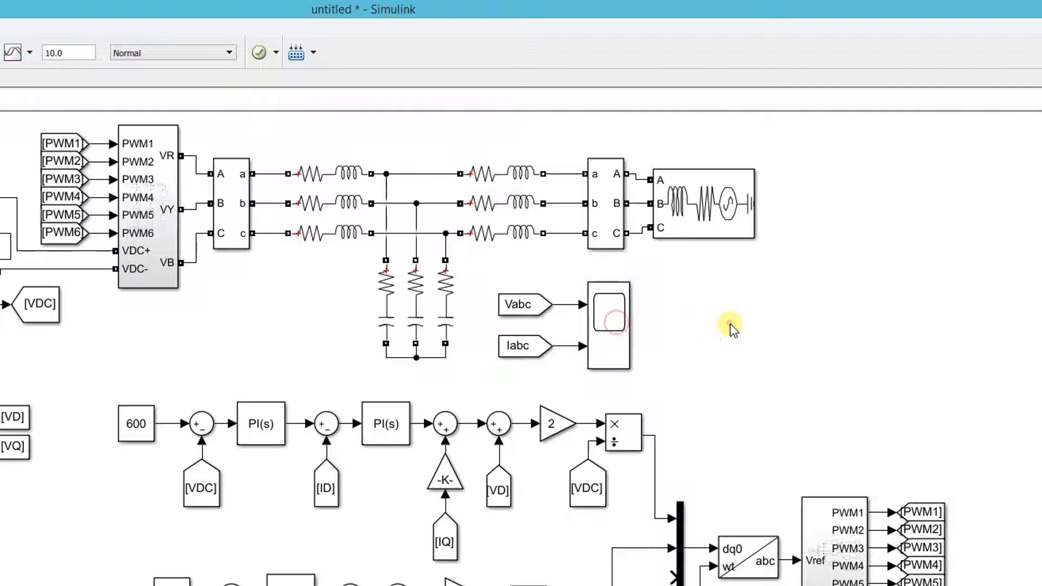
pyautogui.write('scope')
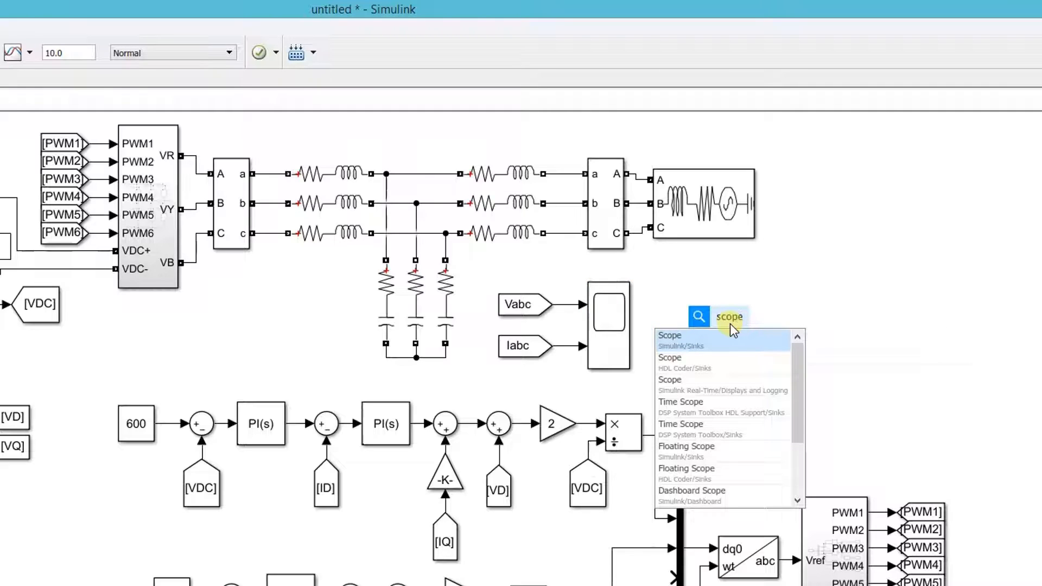
pyautogui.press('Return')
pyautogui.moveTo(751, 341); pyautogui.dragTo(751, 353)
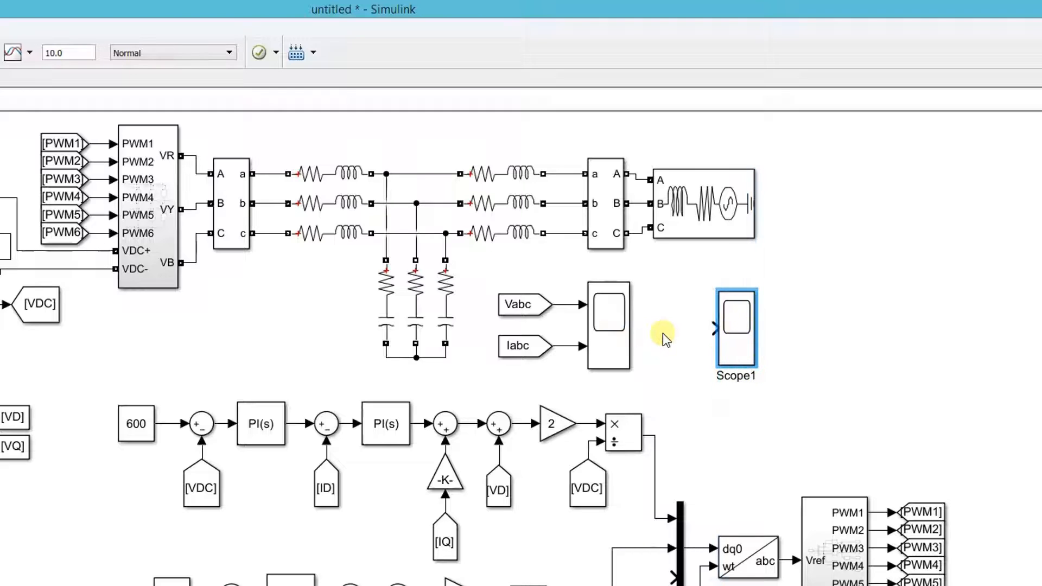
# Add a From block connected to the second Scope's input and set its Goto tag to VDC.
pyautogui.click(656, 328)
pyautogui.write('from')
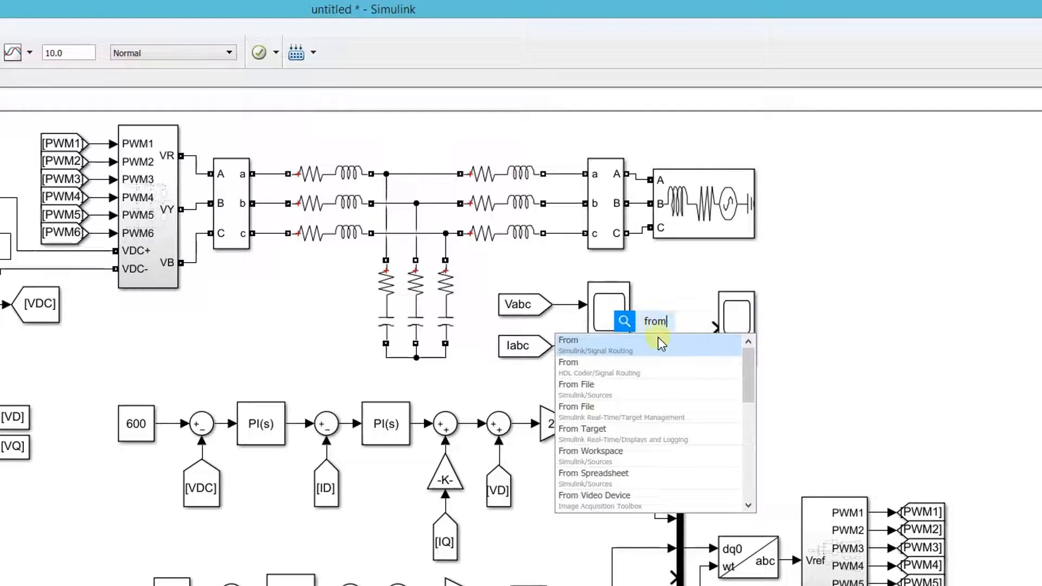
pyautogui.press('Return')
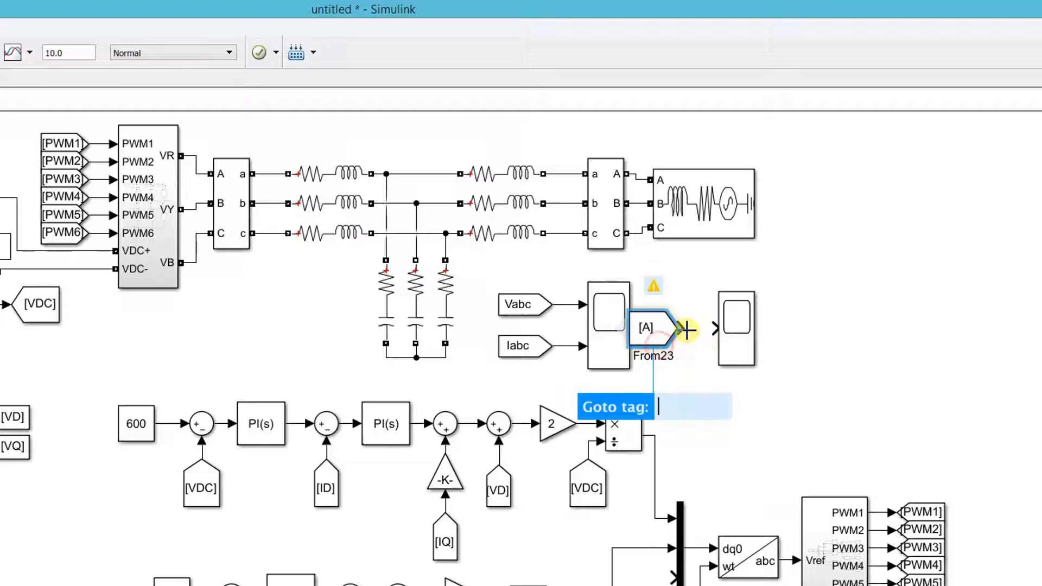
pyautogui.moveTo(684, 329)
pyautogui.mouseDown()
pyautogui.moveTo(715, 329)
pyautogui.moveTo(662, 328)
pyautogui.moveTo(685, 328)
pyautogui.mouseUp()
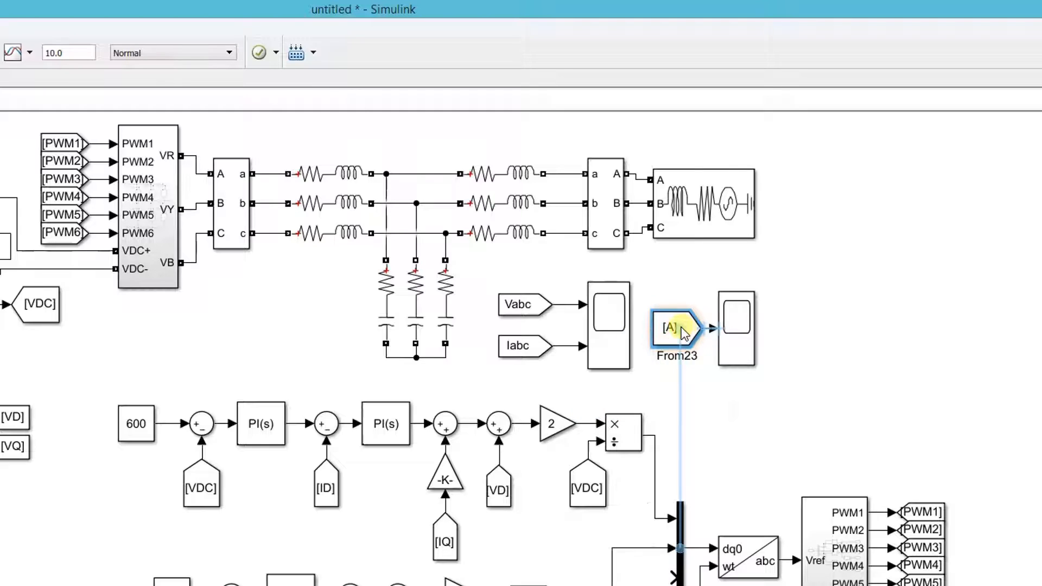
pyautogui.doubleClick(682, 331)
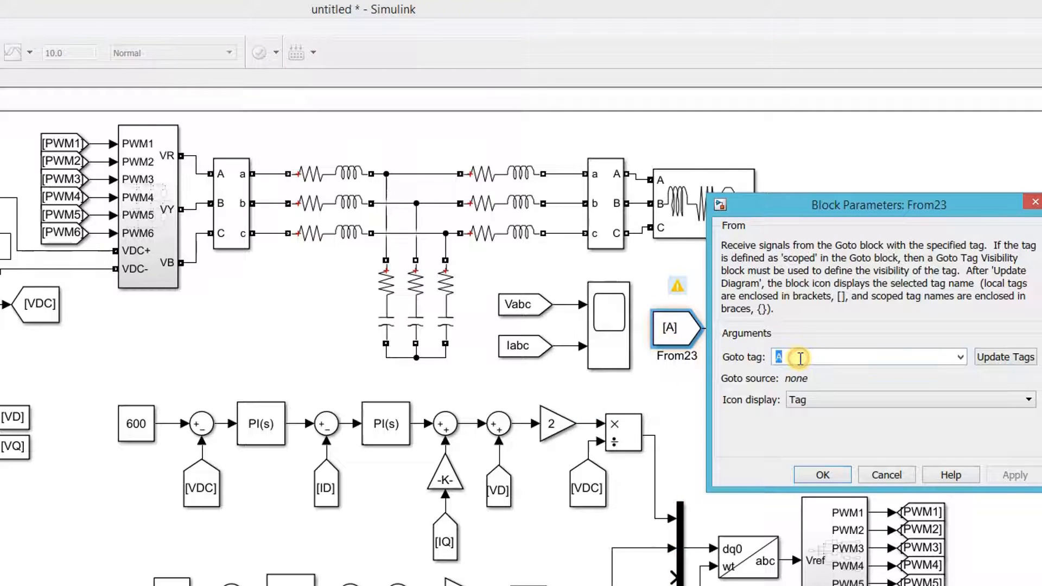
pyautogui.write('VDC')
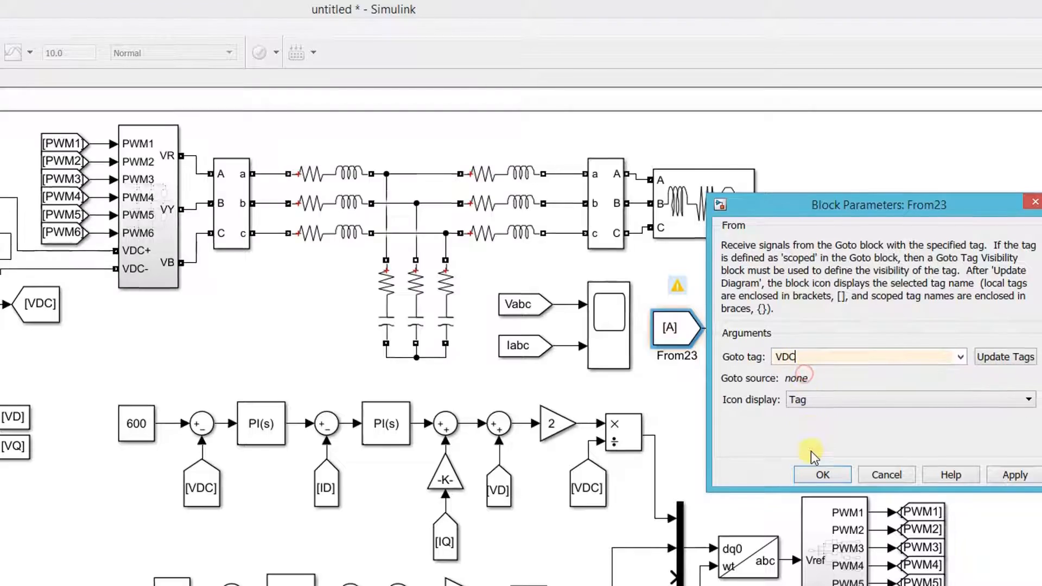
pyautogui.click(821, 474)
# Add a Power (3ph, Instantaneous) block and place it beyond the VDC Scope with room for its input tags.
pyautogui.doubleClick(797, 327)
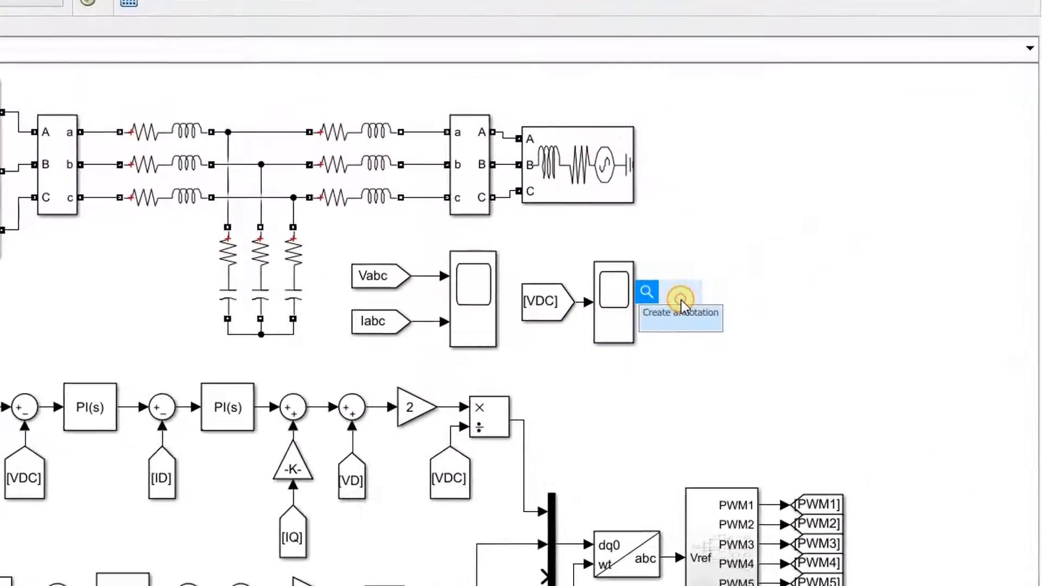
pyautogui.write('power in')
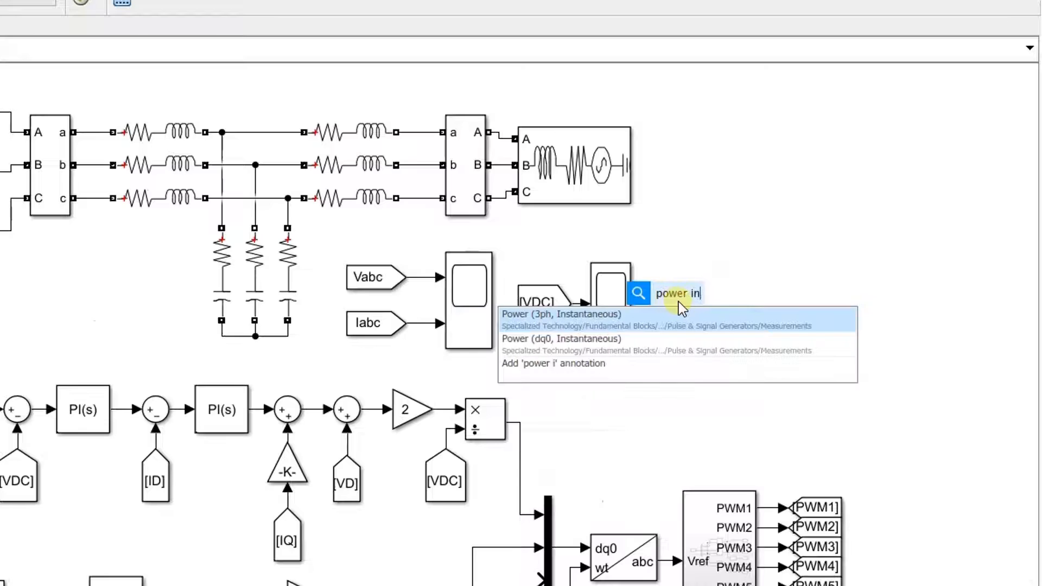
pyautogui.write('st')
pyautogui.press('Return')
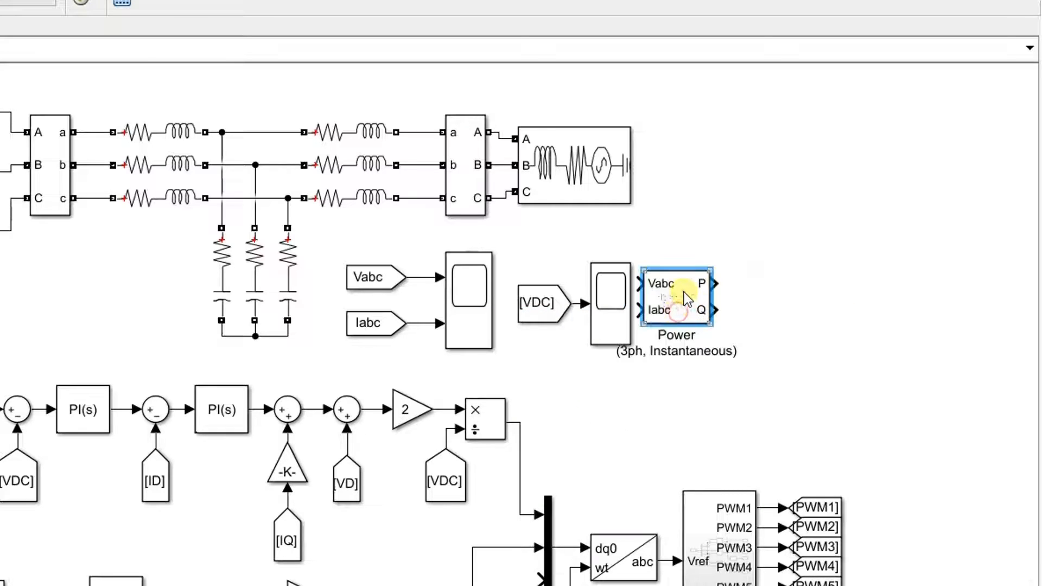
pyautogui.moveTo(687, 297); pyautogui.dragTo(765, 304)
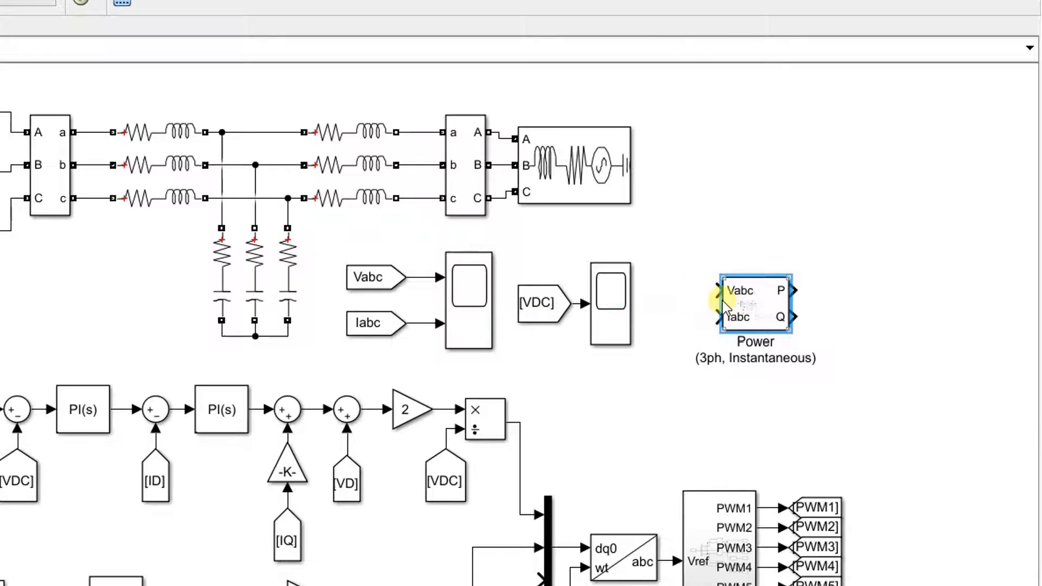
# Copy the Vabc and Iabc From blocks and connect them to the matching inputs of the instantaneous power block.
pyautogui.click(400, 282)
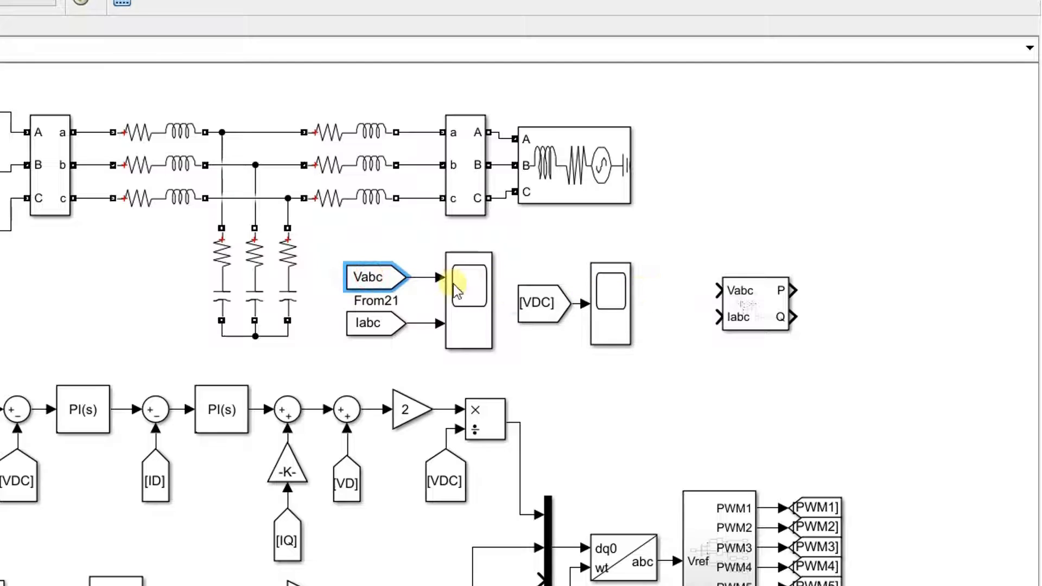
pyautogui.moveTo(374, 285); pyautogui.dragTo(666, 291)
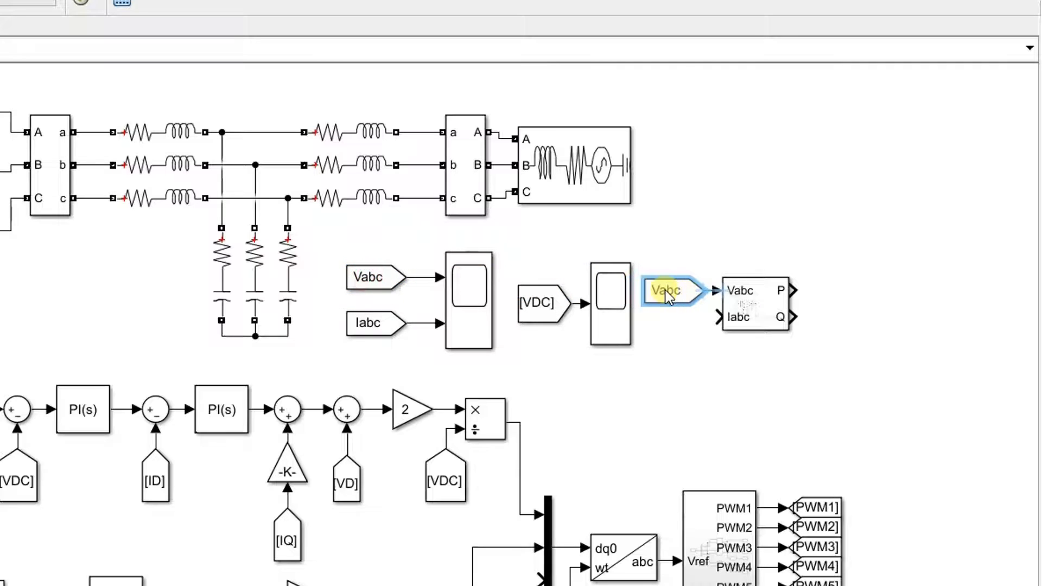
pyautogui.click(373, 325)
pyautogui.moveTo(375, 326); pyautogui.dragTo(760, 321)
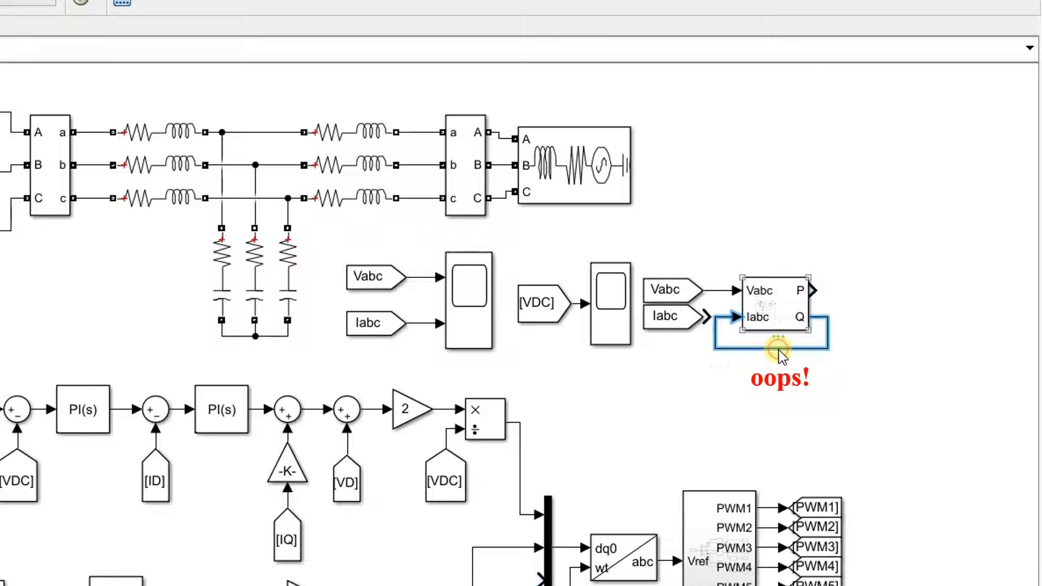
pyautogui.hotkey('ctrl', 'z')
pyautogui.moveTo(708, 321); pyautogui.dragTo(740, 319)
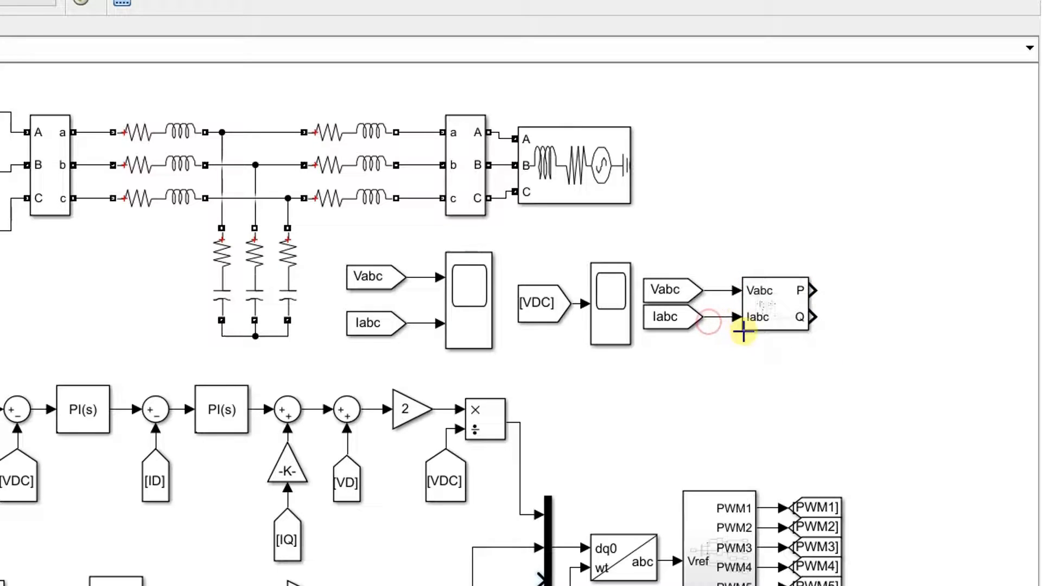
# Add two Display blocks and connect them to the P and Q outputs of the instantaneous power block.
pyautogui.doubleClick(751, 373)
pyautogui.write('displa')
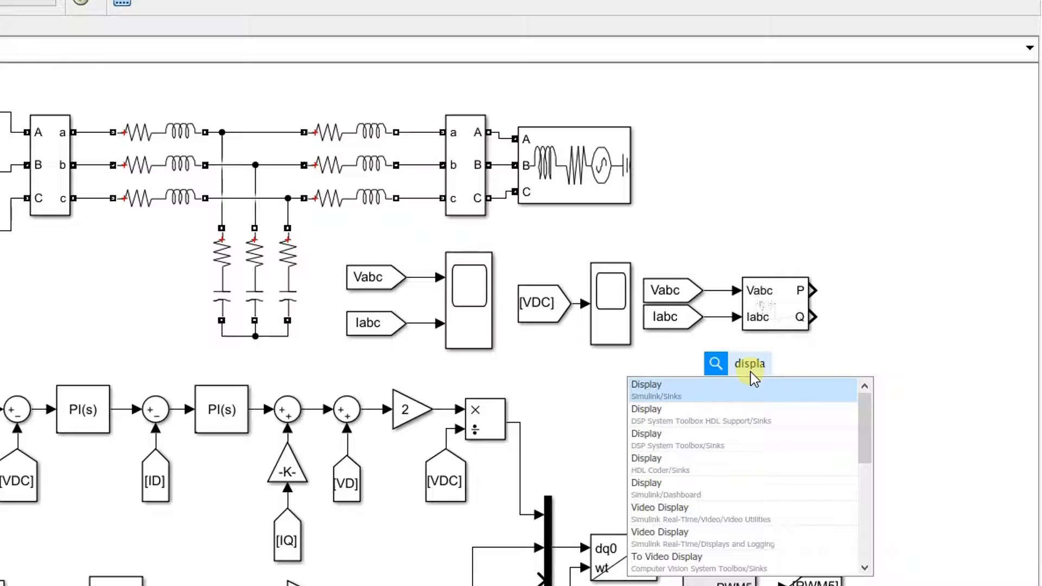
pyautogui.click(752, 389)
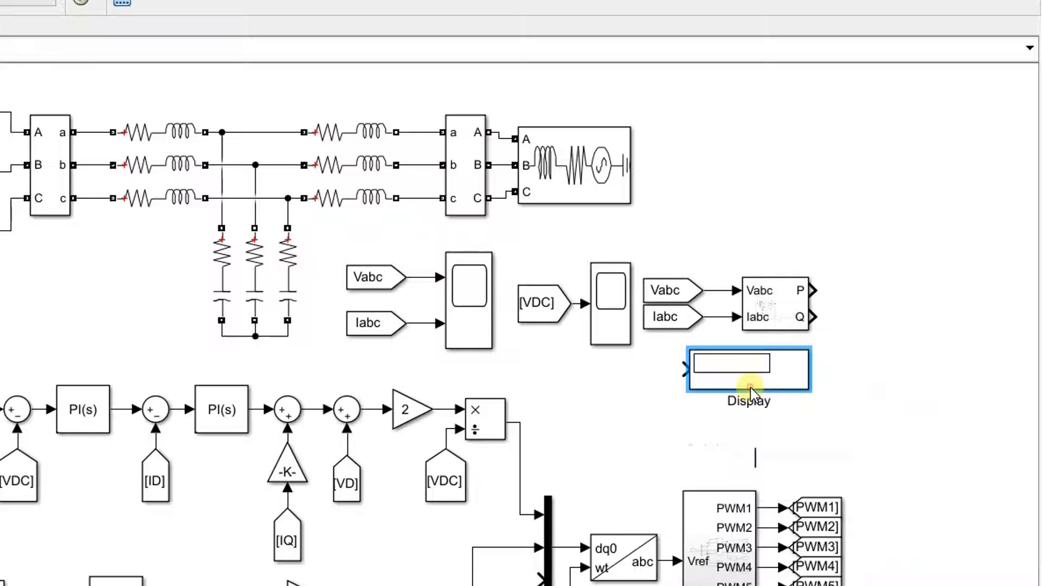
pyautogui.moveTo(757, 360)
pyautogui.mouseDown()
pyautogui.moveTo(939, 305)
pyautogui.moveTo(921, 287)
pyautogui.moveTo(880, 342)
pyautogui.mouseUp()
pyautogui.click(836, 292)
pyautogui.moveTo(816, 319); pyautogui.dragTo(845, 337)
pyautogui.moveTo(882, 294); pyautogui.dragTo(879, 262)
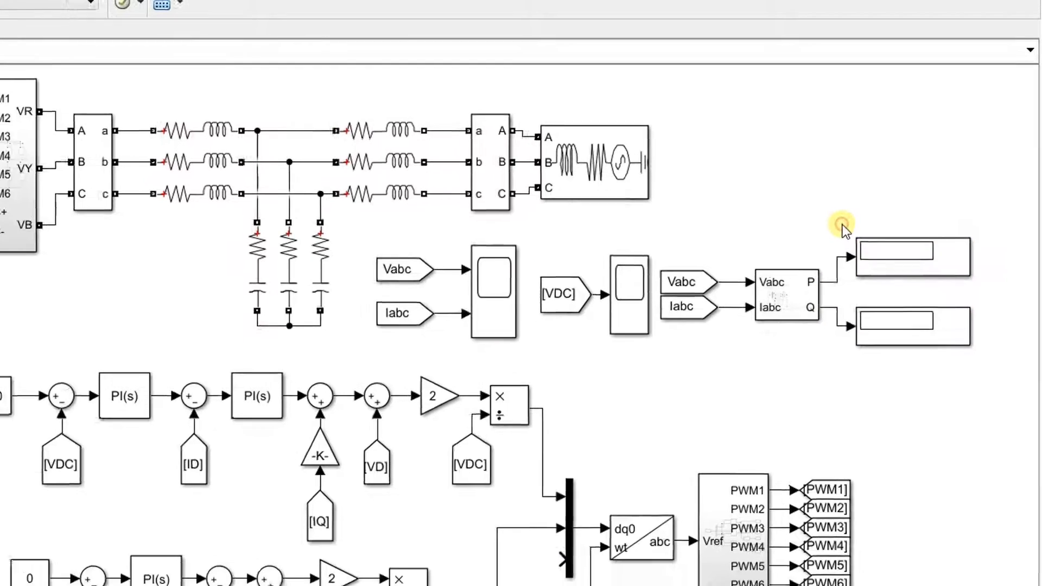
# Add a powergui block in the free space below the inverter.
pyautogui.doubleClick(40, 303)
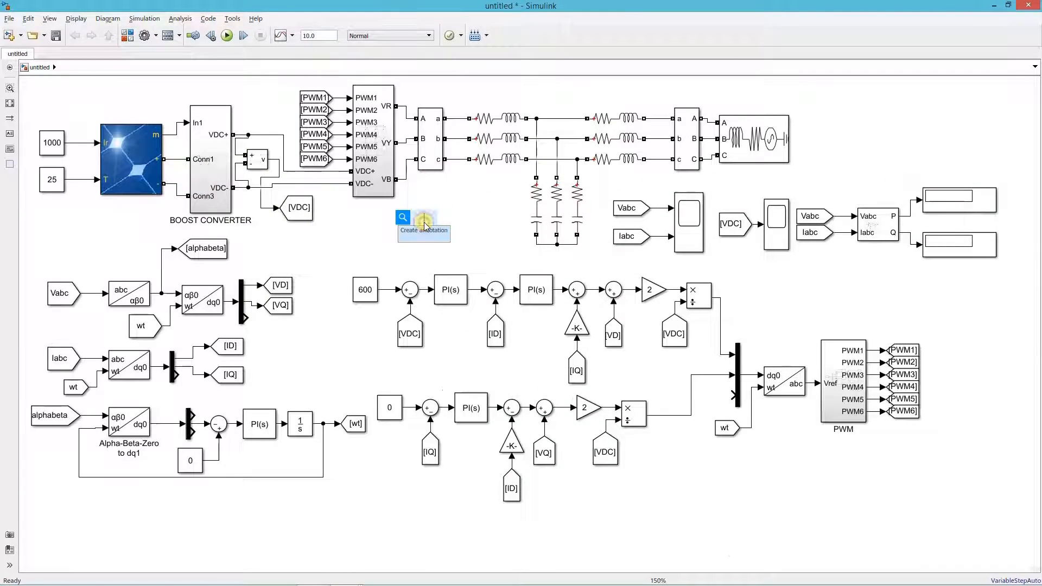
pyautogui.write('powergui')
pyautogui.press('Return')
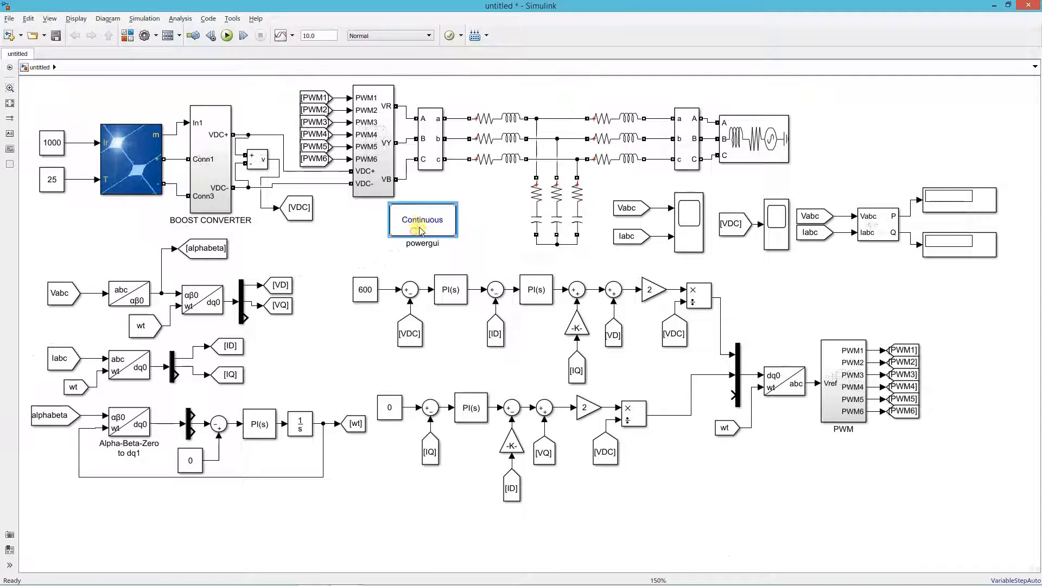
pyautogui.moveTo(421, 231); pyautogui.dragTo(422, 239)
pyautogui.click(422, 204)
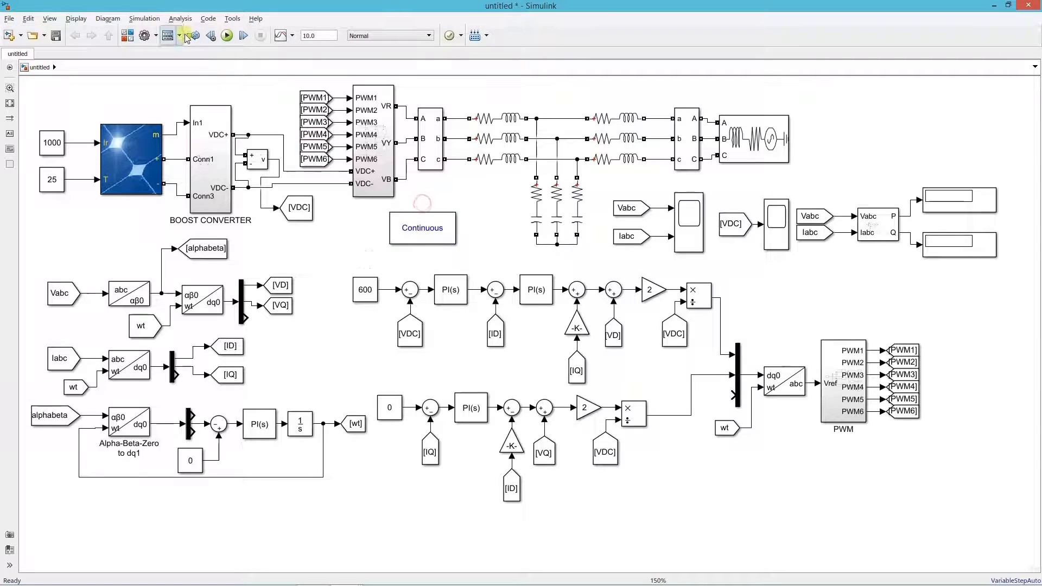
# Set the model's solver to ode23t (mod. stiff/Trapezoidal), keeping the variable-step type.
pyautogui.click(144, 19)
pyautogui.click(171, 39)
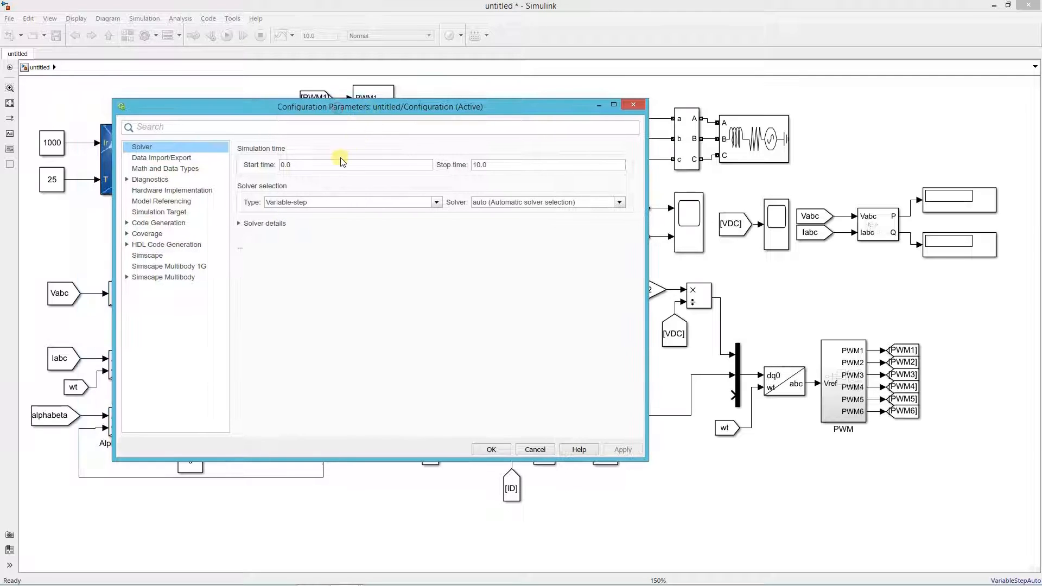
pyautogui.click(326, 202)
pyautogui.click(324, 202)
pyautogui.click(480, 204)
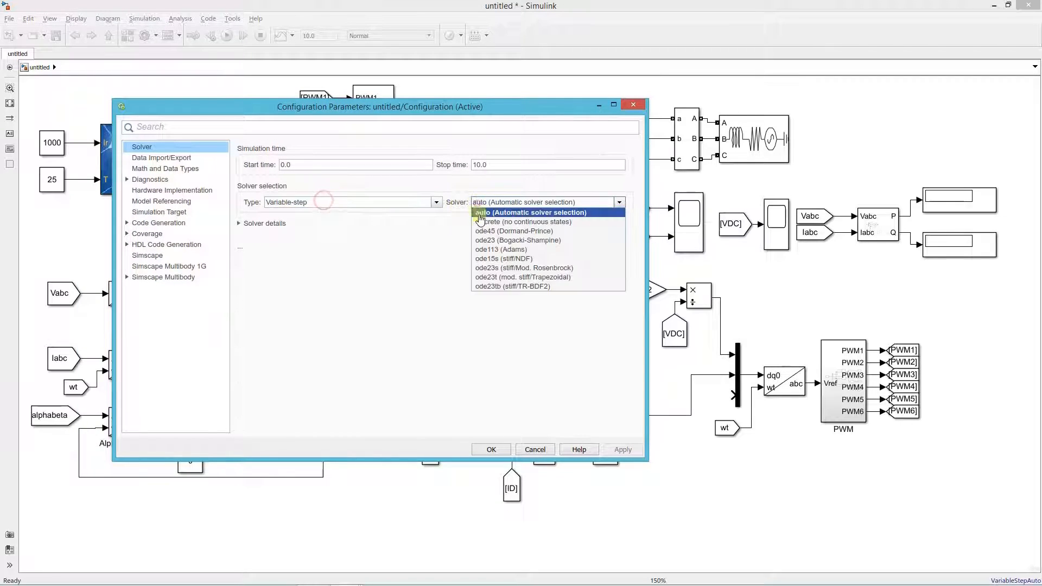
pyautogui.click(481, 277)
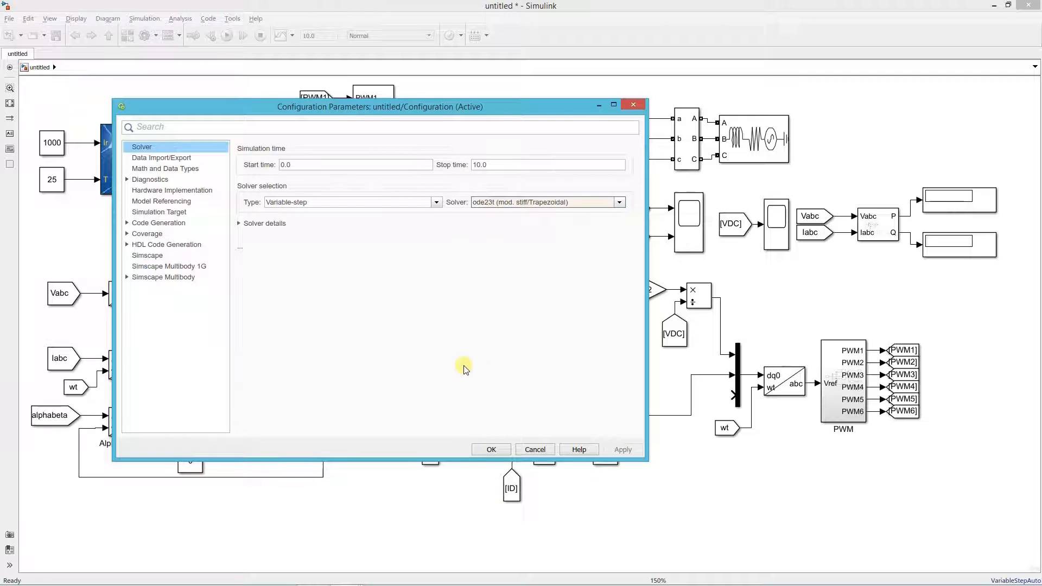
pyautogui.click(264, 224)
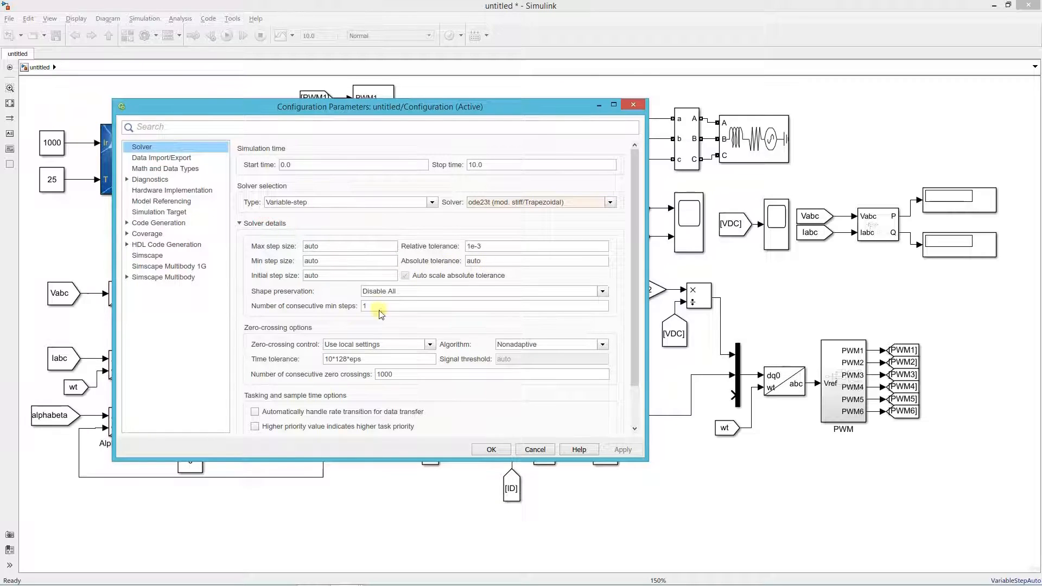
pyautogui.click(491, 450)
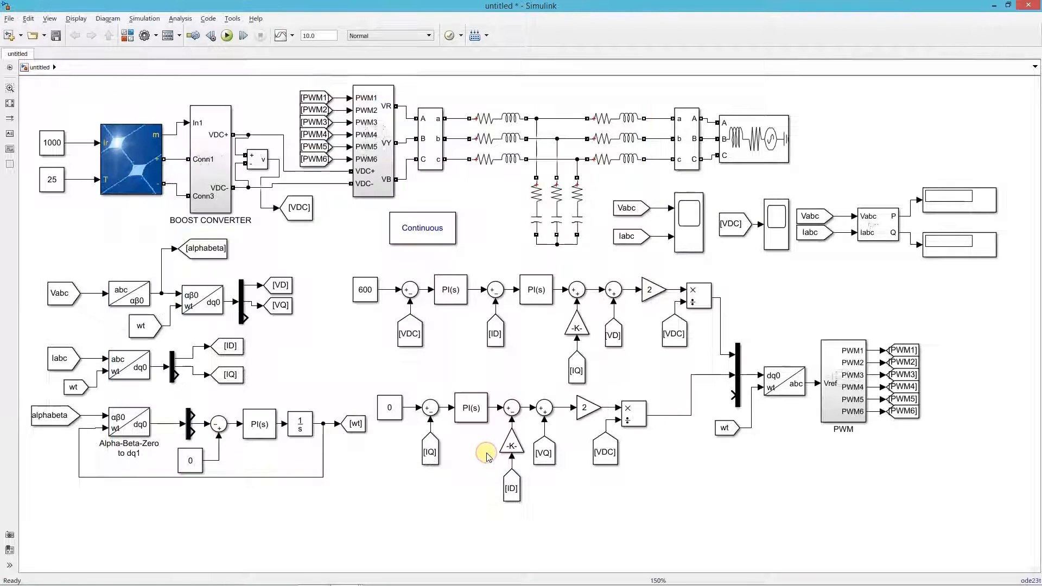
# Set the powergui simulation type to Discrete with a sample time of 1e-6 s.
pyautogui.click(433, 241)
pyautogui.doubleClick(432, 241)
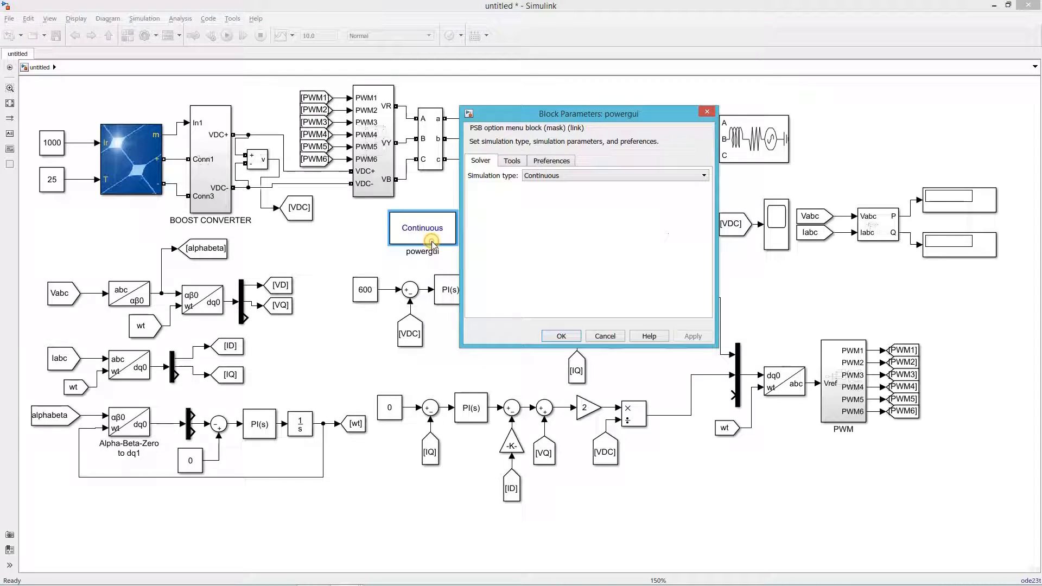
pyautogui.click(555, 174)
pyautogui.click(546, 194)
pyautogui.doubleClick(533, 194)
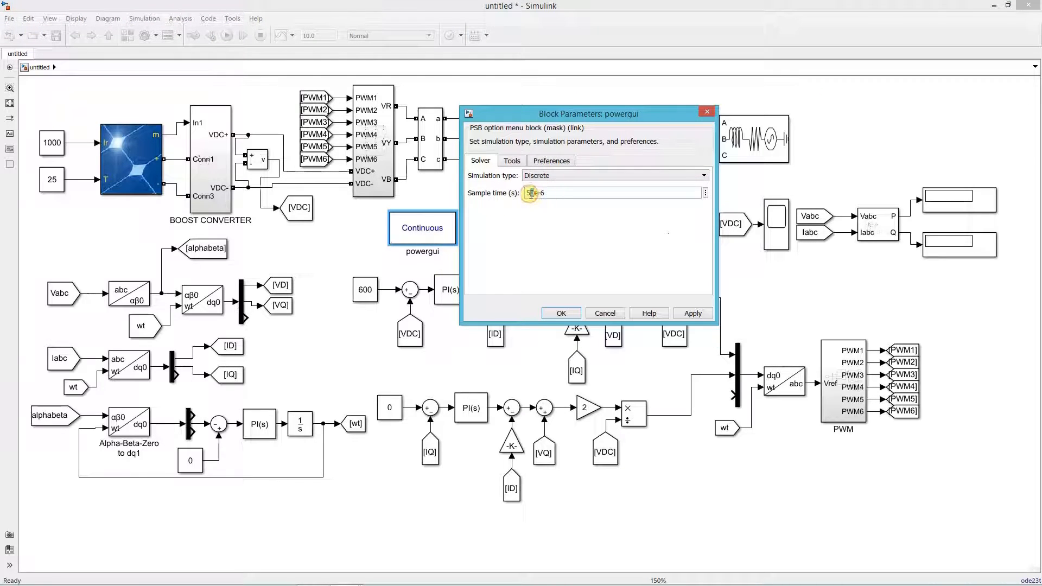
pyautogui.write('1')
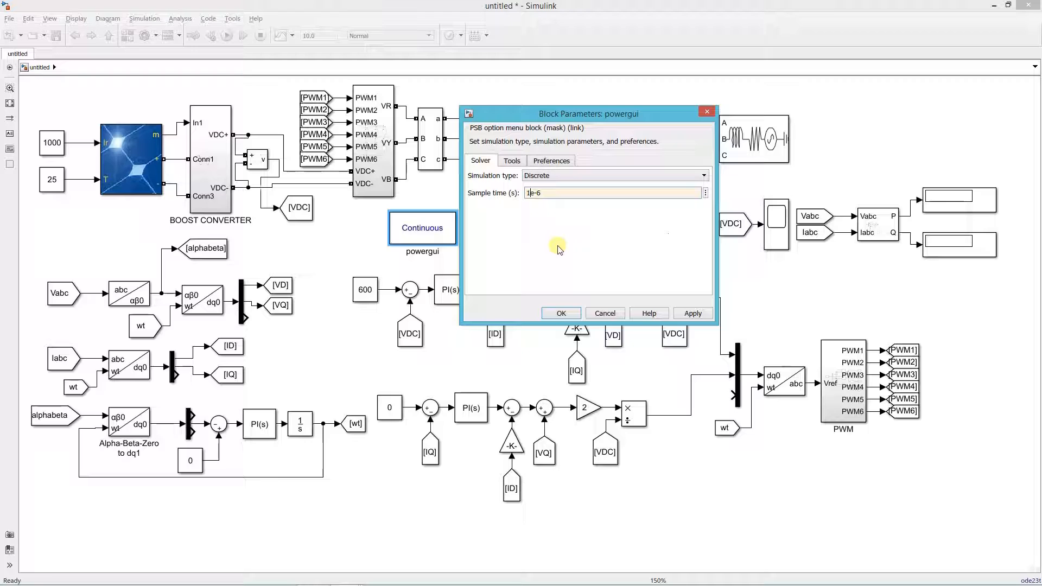
pyautogui.click(562, 313)
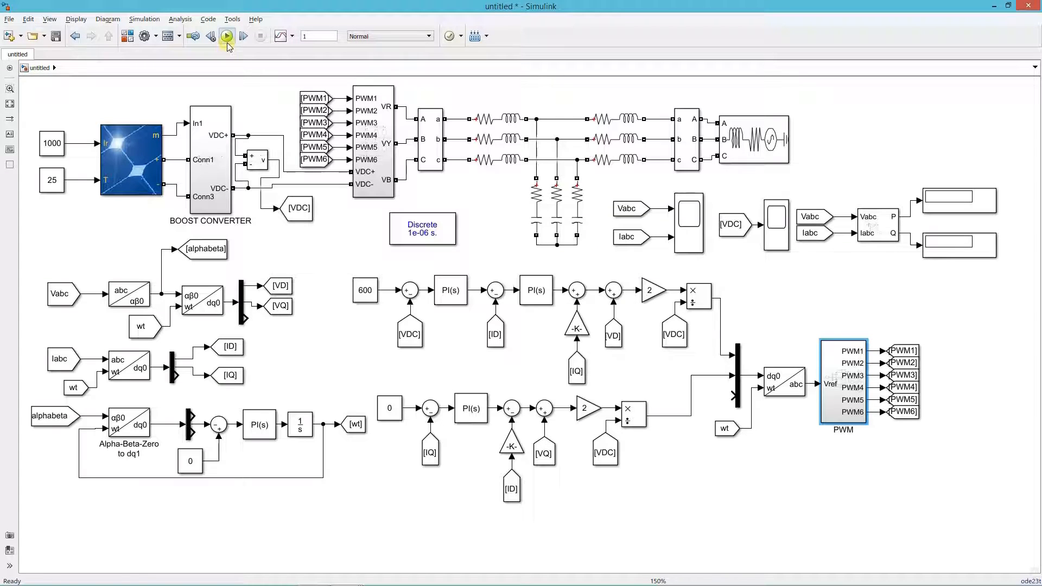
# Run the simulation with a stop time of 1 and open the Scope showing Vabc and Iabc.
pyautogui.click(227, 38)
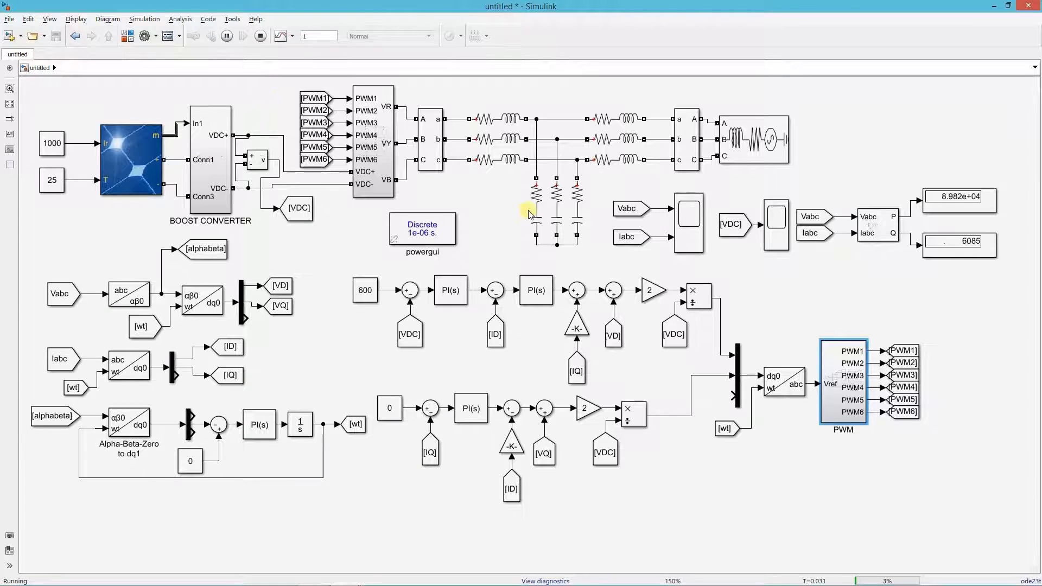
pyautogui.doubleClick(690, 226)
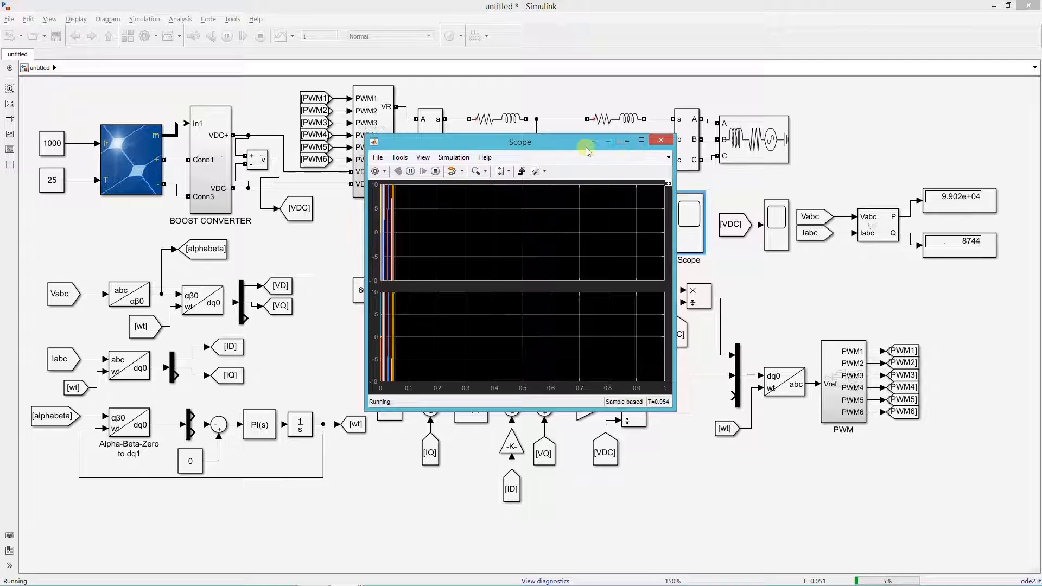
# Enlarge and reposition the Scope window and scale its axes to fit the voltage and current waveforms.
pyautogui.moveTo(674, 411); pyautogui.dragTo(918, 541)
pyautogui.moveTo(604, 142); pyautogui.dragTo(413, 42)
pyautogui.click(307, 72)
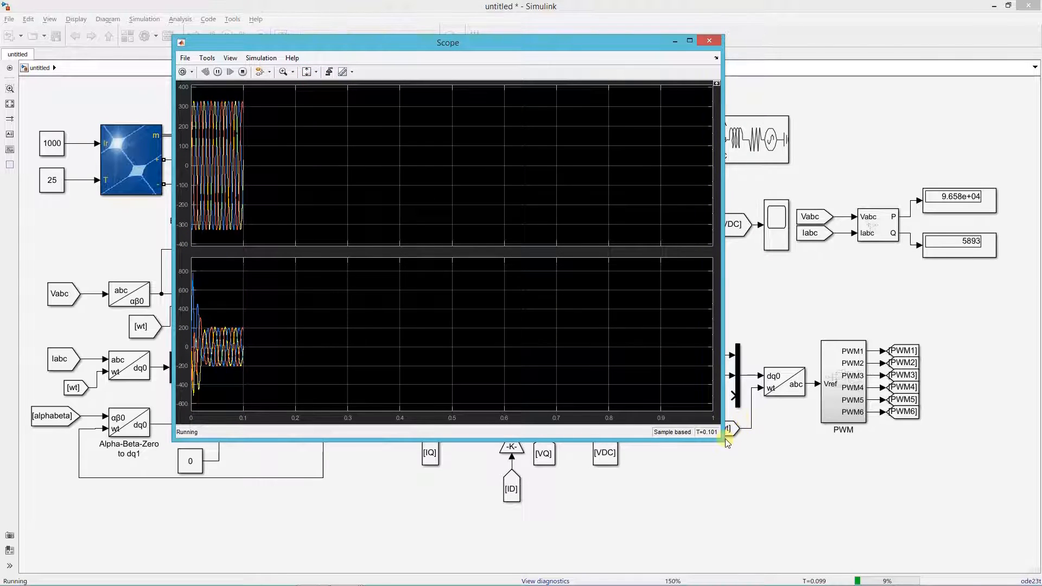
pyautogui.moveTo(736, 445); pyautogui.dragTo(914, 529)
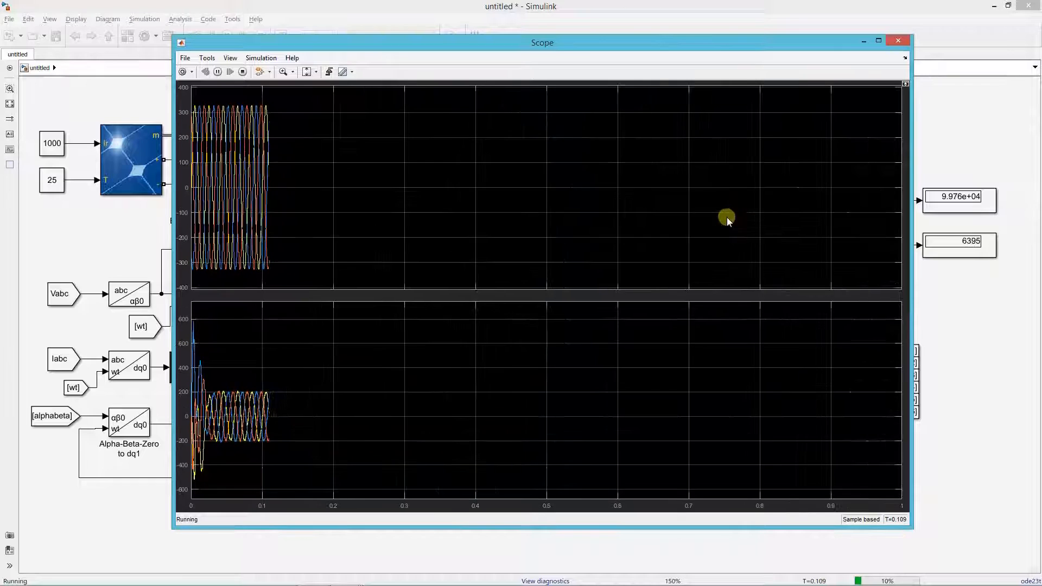
# While the simulation runs, set the PV array's irradiance constant to 500, keeping the Scope and power displays in view.
pyautogui.moveTo(666, 44); pyautogui.dragTo(591, 39)
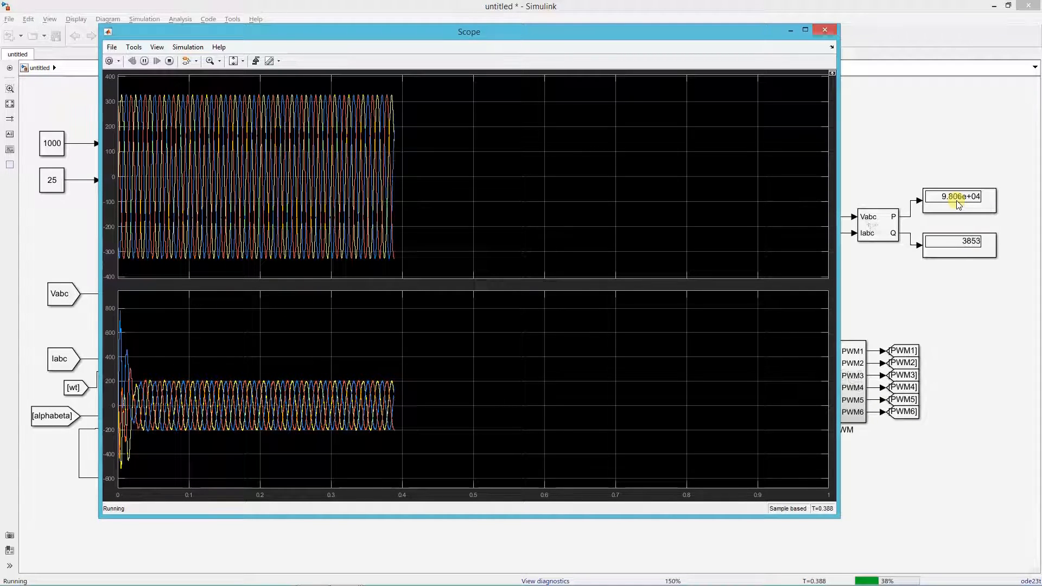
pyautogui.moveTo(478, 37); pyautogui.dragTo(557, 36)
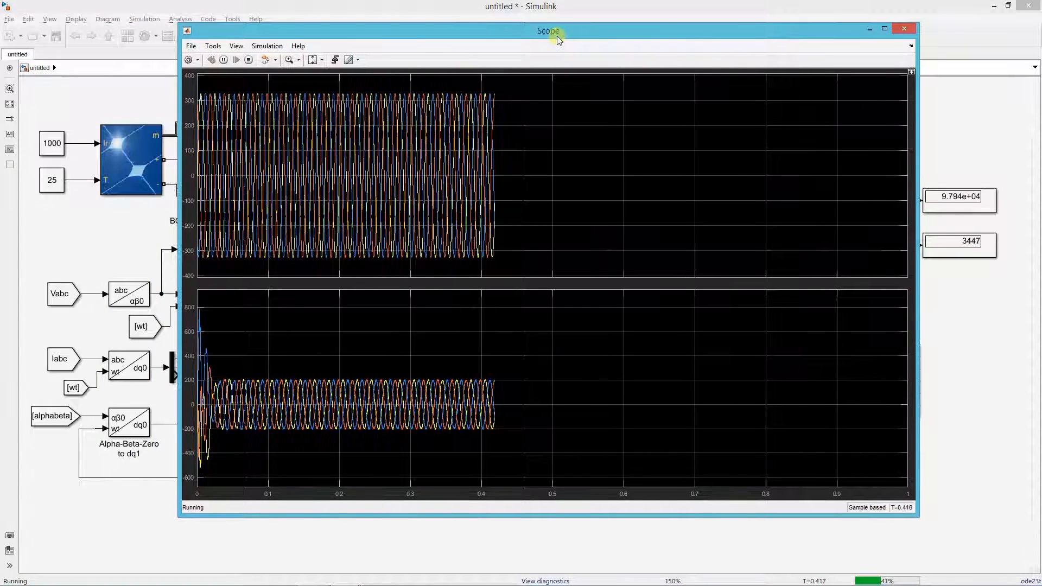
pyautogui.click(56, 150)
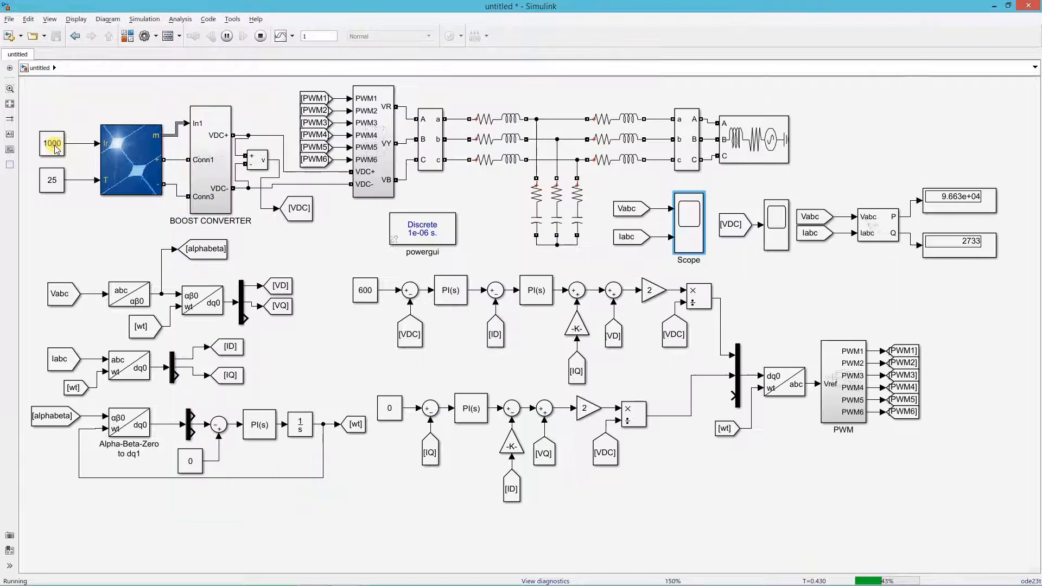
pyautogui.doubleClick(54, 147)
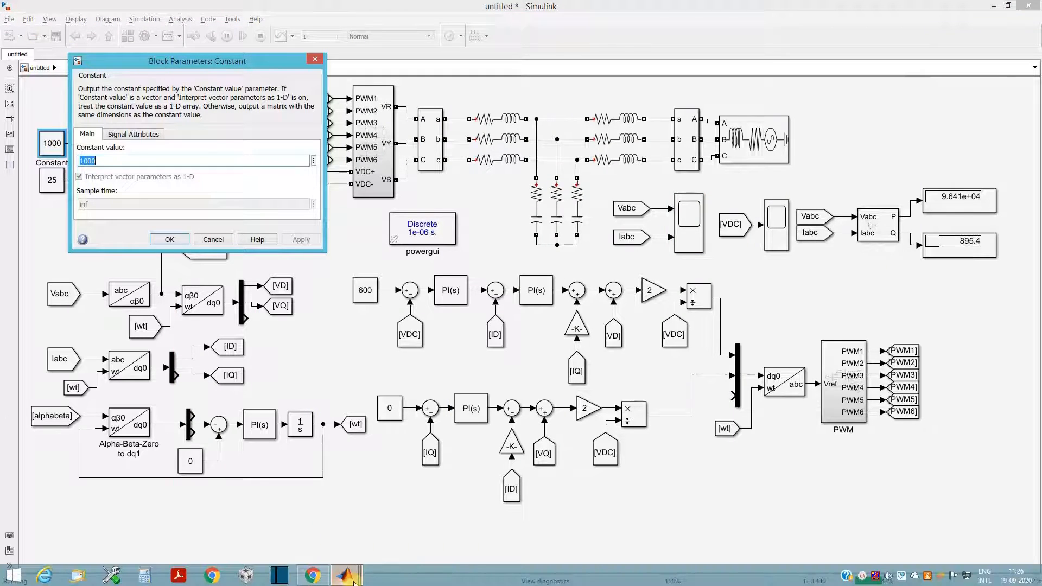
pyautogui.moveTo(356, 580)
pyautogui.click(465, 533)
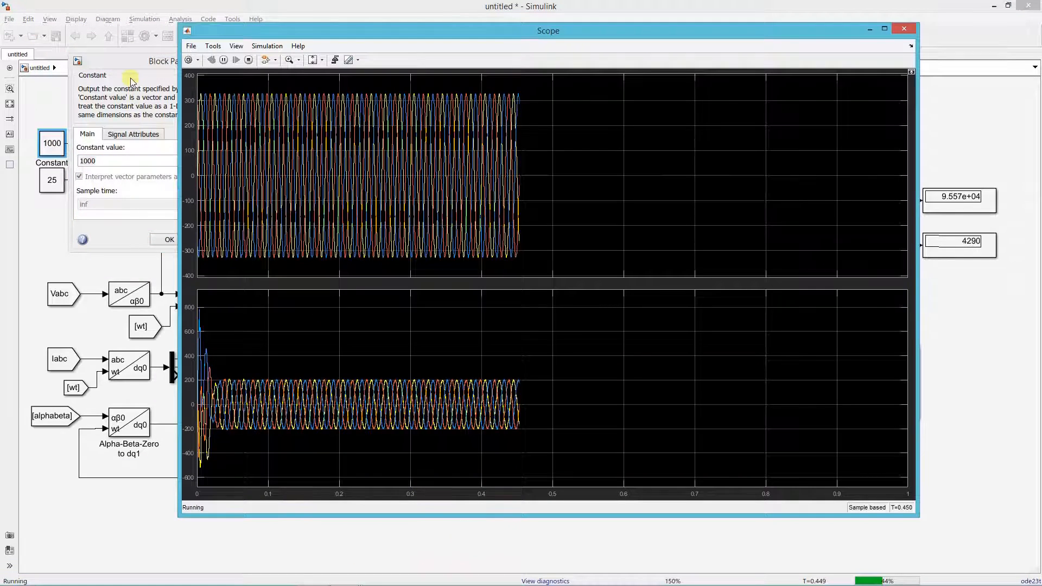
pyautogui.moveTo(130, 66); pyautogui.dragTo(74, 36)
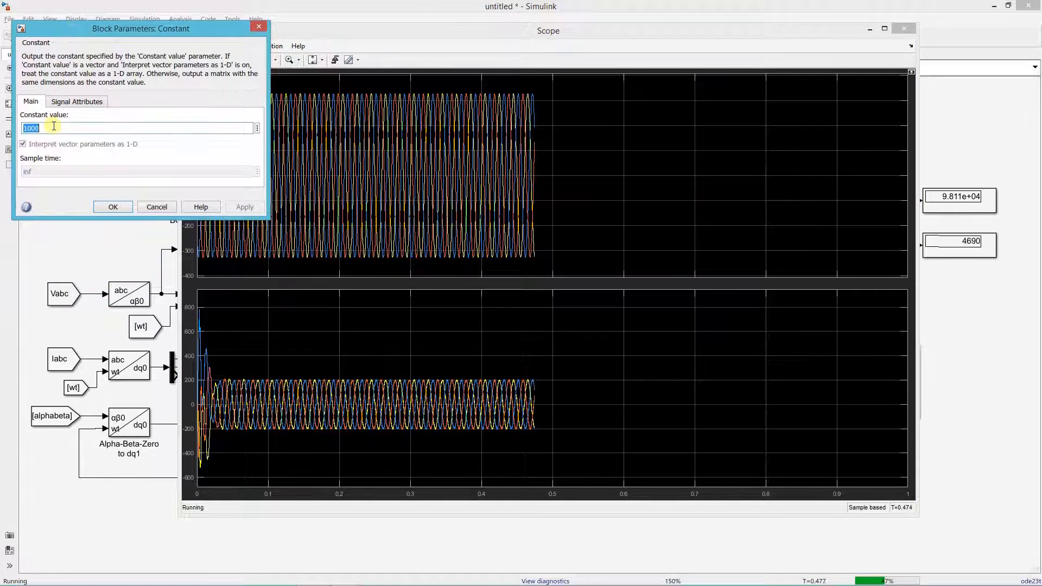
pyautogui.write('500')
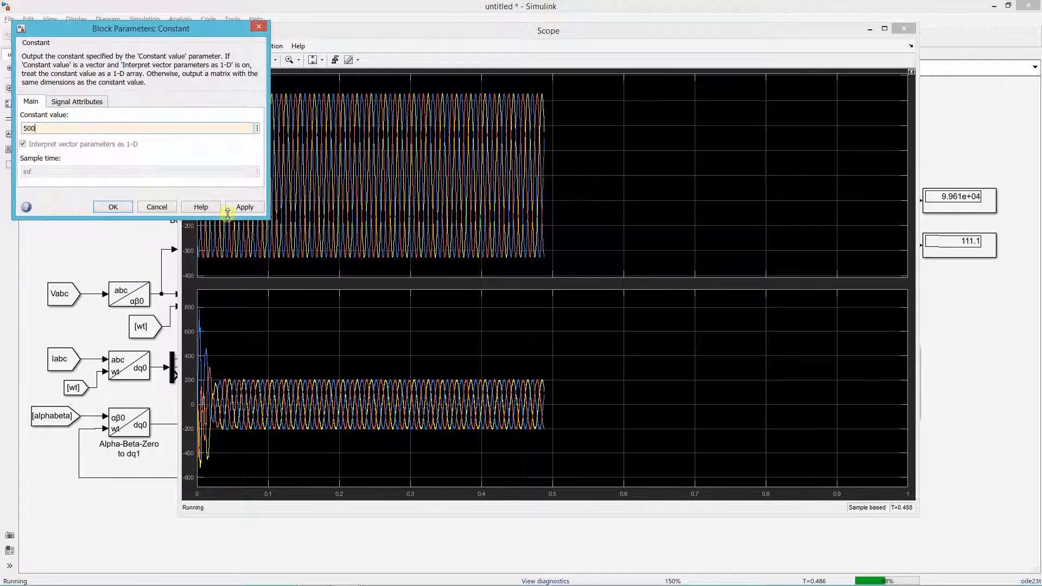
pyautogui.click(235, 211)
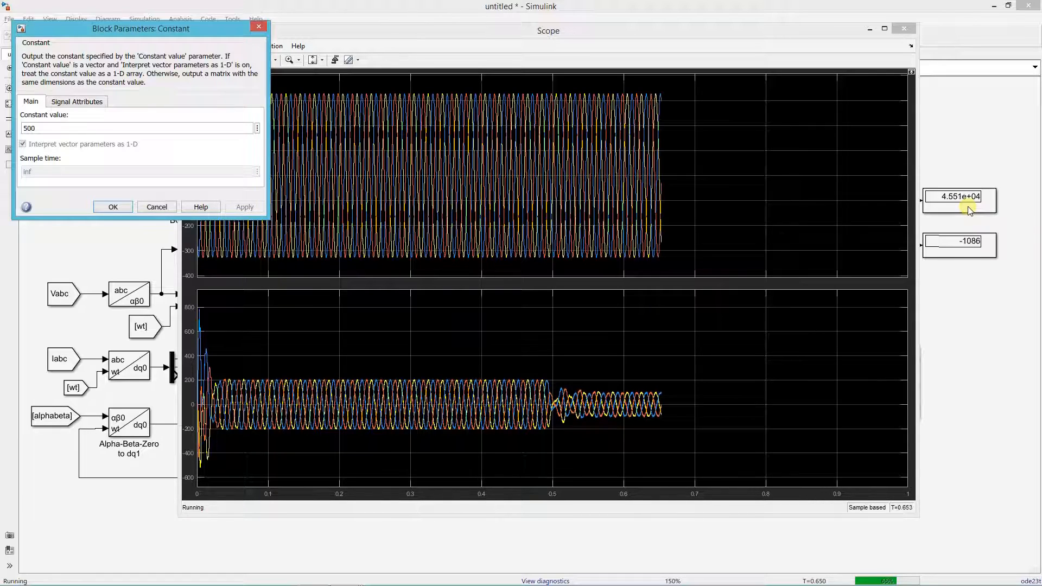
# Set the irradiance constant back to 1000 during the running simulation.
pyautogui.doubleClick(138, 133)
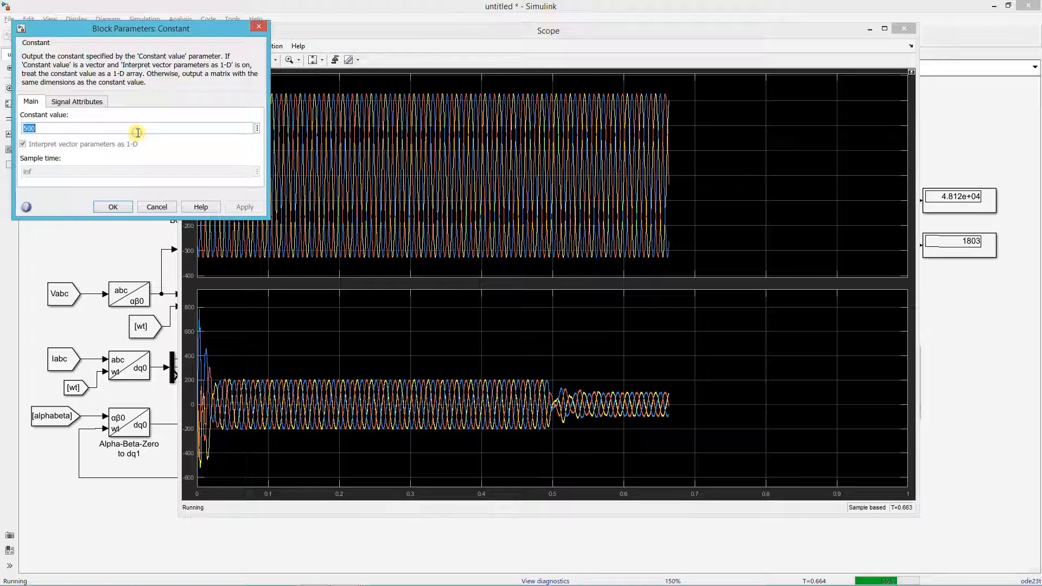
pyautogui.write('1000')
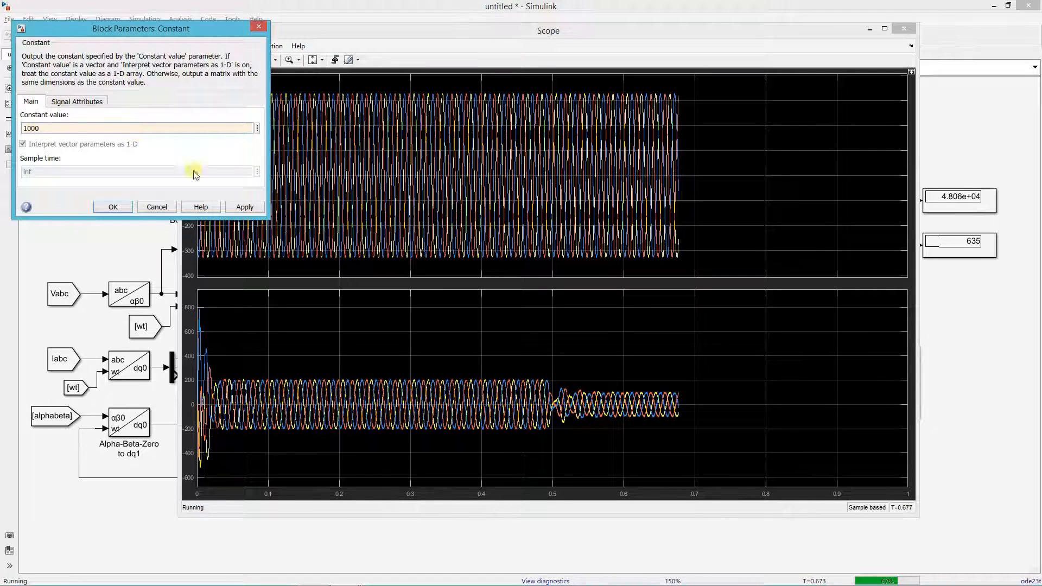
pyautogui.click(242, 207)
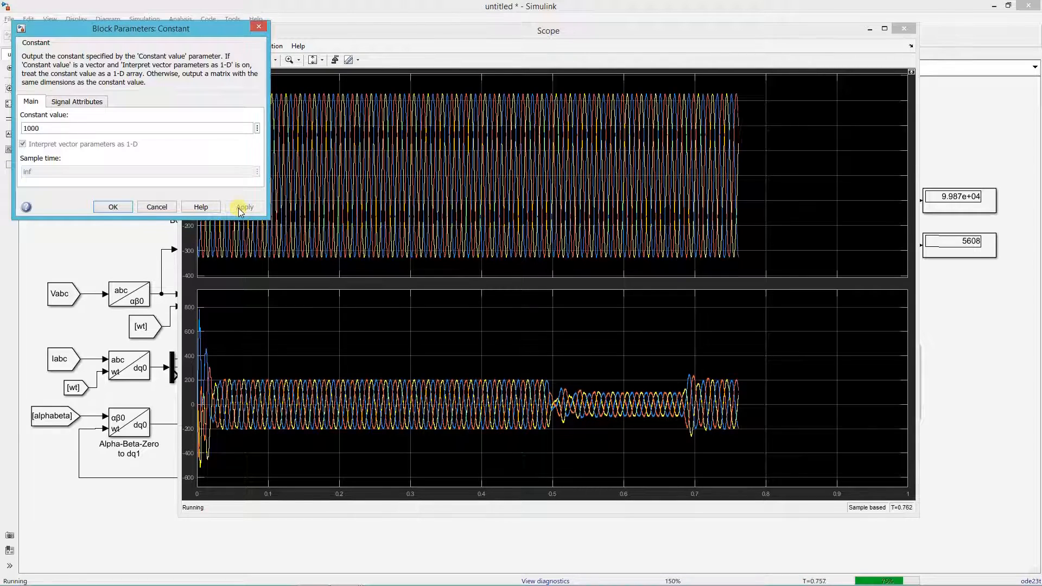
pyautogui.click(240, 207)
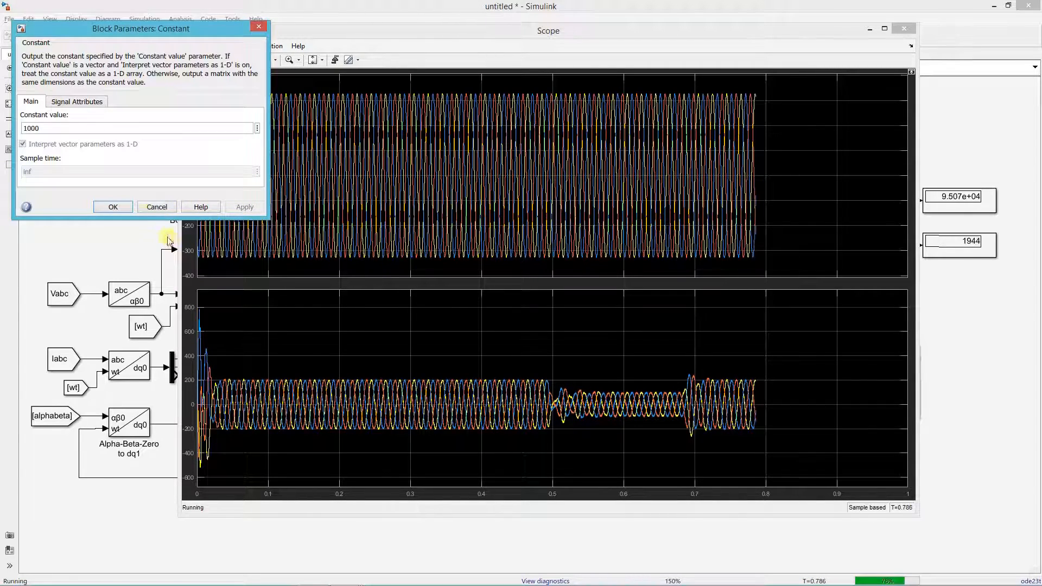
# Lower the irradiance constant to 200 during the run and let the simulation finish.
pyautogui.doubleClick(83, 131)
pyautogui.write('200')
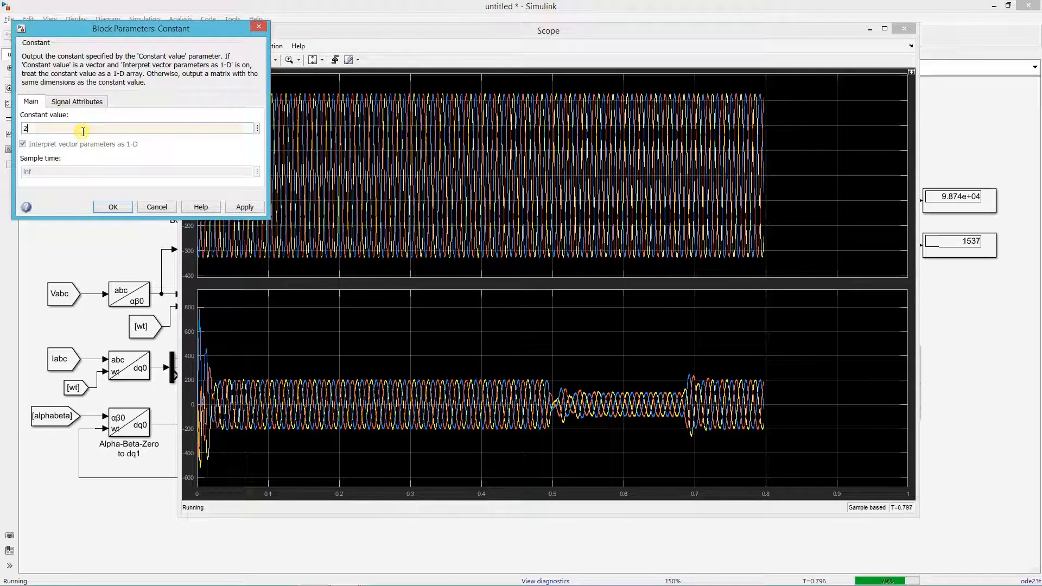
pyautogui.click(228, 208)
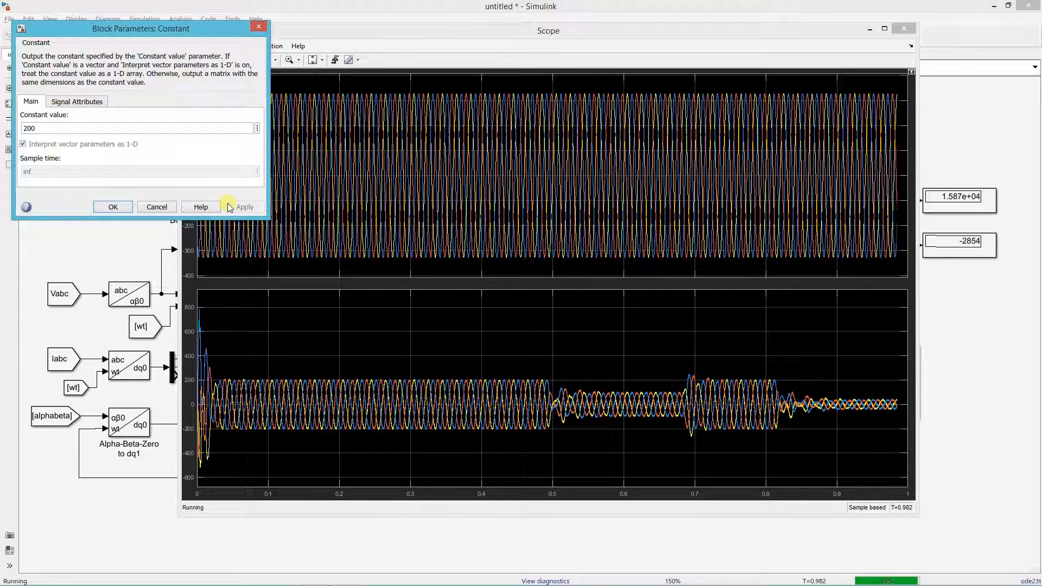
pyautogui.click(109, 210)
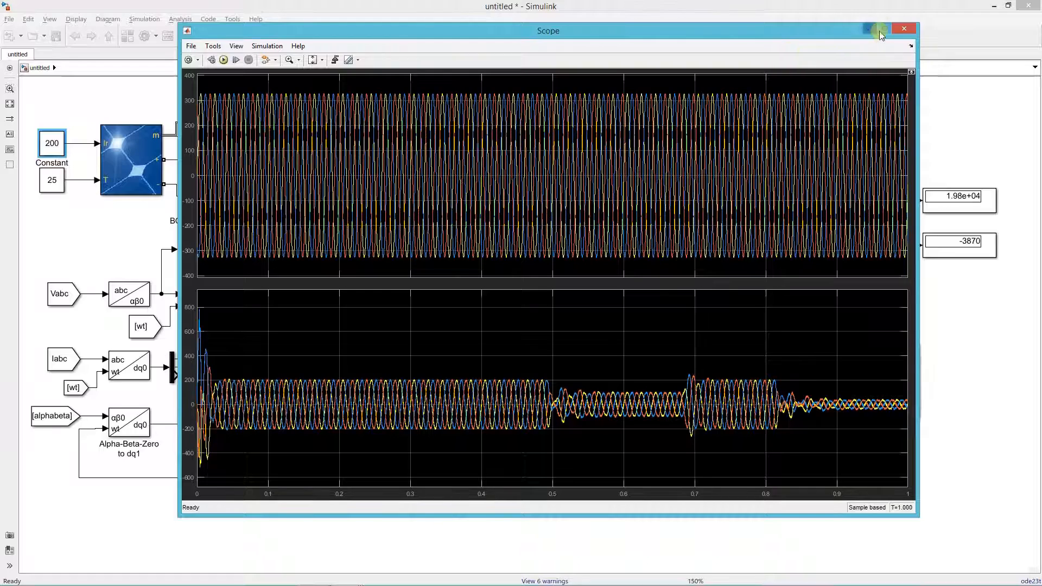
# Maximize the Scope and zoom the voltage and current plots along the time axis to about 0.157–0.241 s.
pyautogui.click(885, 28)
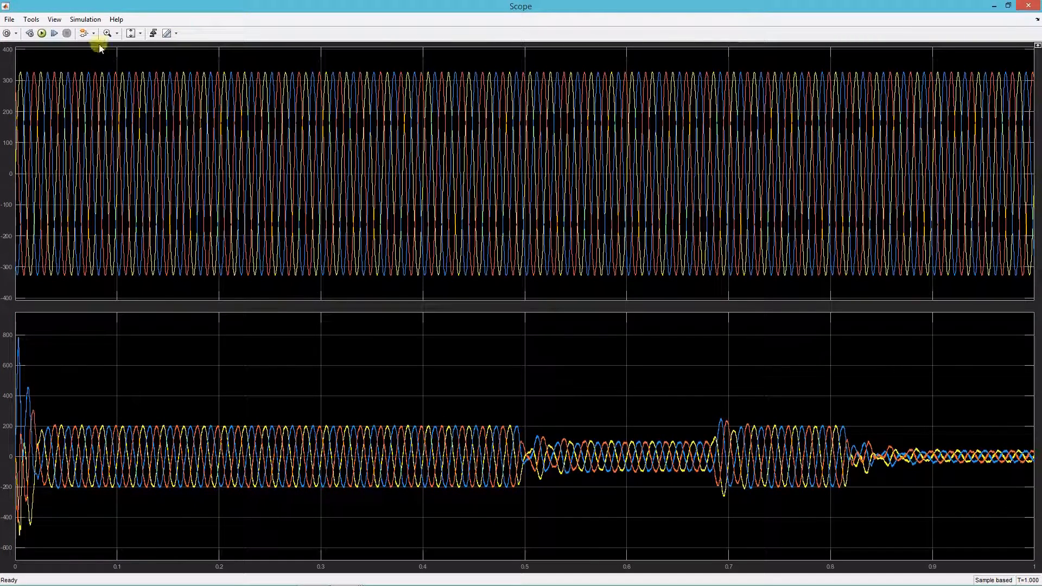
pyautogui.click(117, 33)
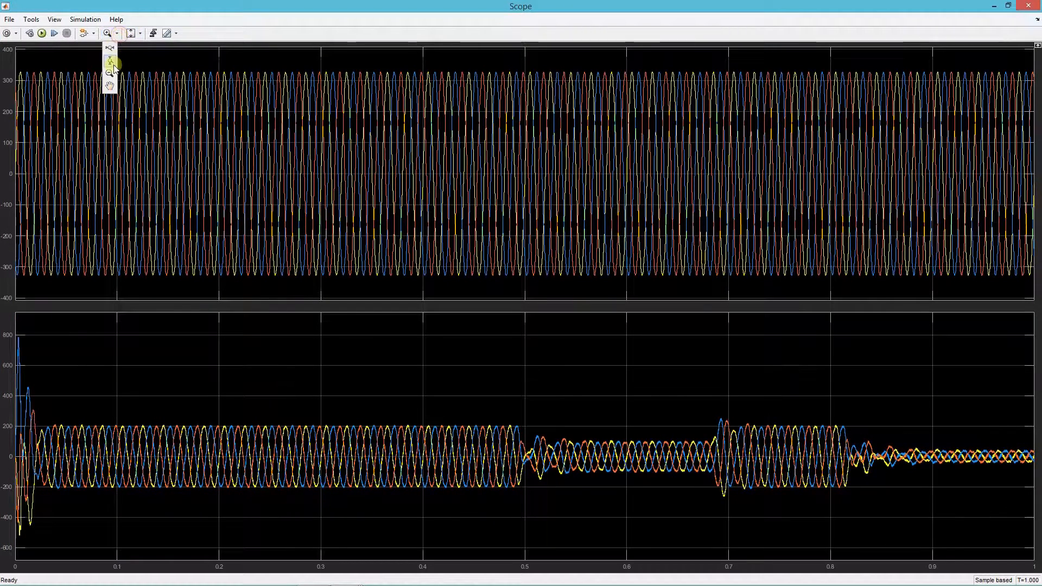
pyautogui.click(111, 54)
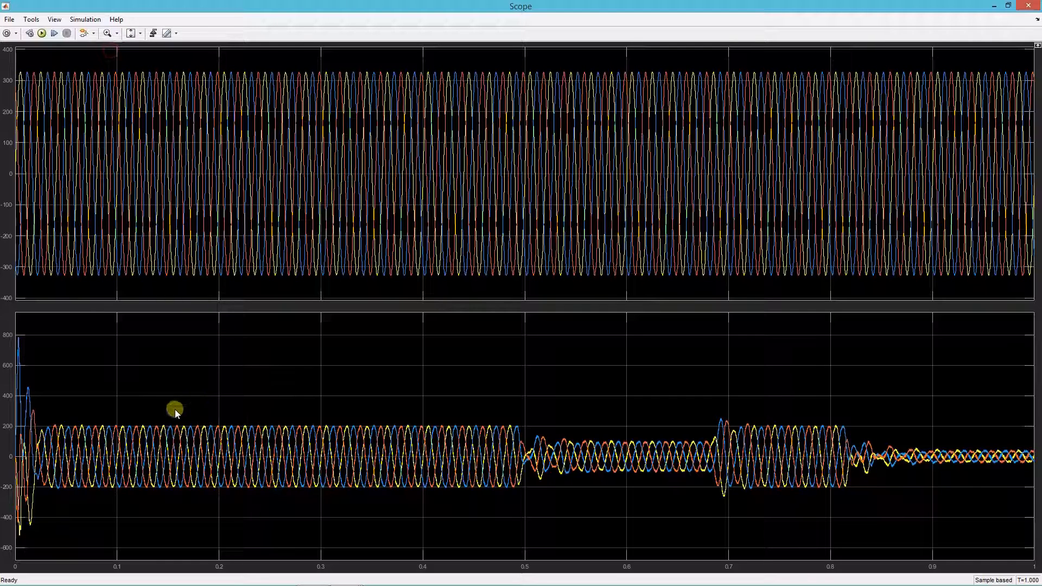
pyautogui.moveTo(175, 409); pyautogui.dragTo(263, 412)
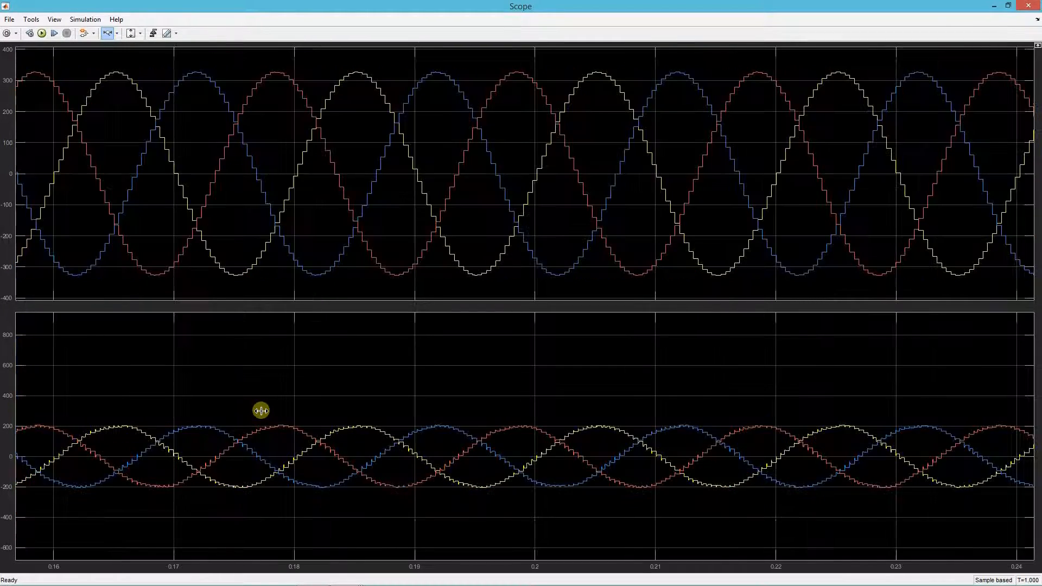
# Zoom in vertically on the Iabc waveforms to examine their shape, and close the Scope.
pyautogui.click(140, 34)
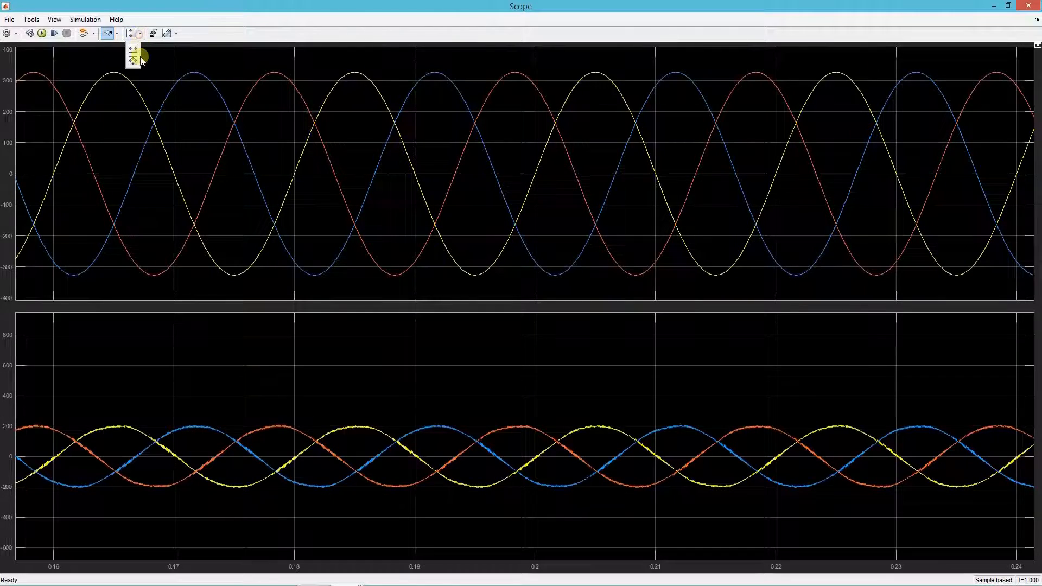
pyautogui.click(119, 37)
pyautogui.click(111, 85)
pyautogui.moveTo(468, 411); pyautogui.dragTo(468, 512)
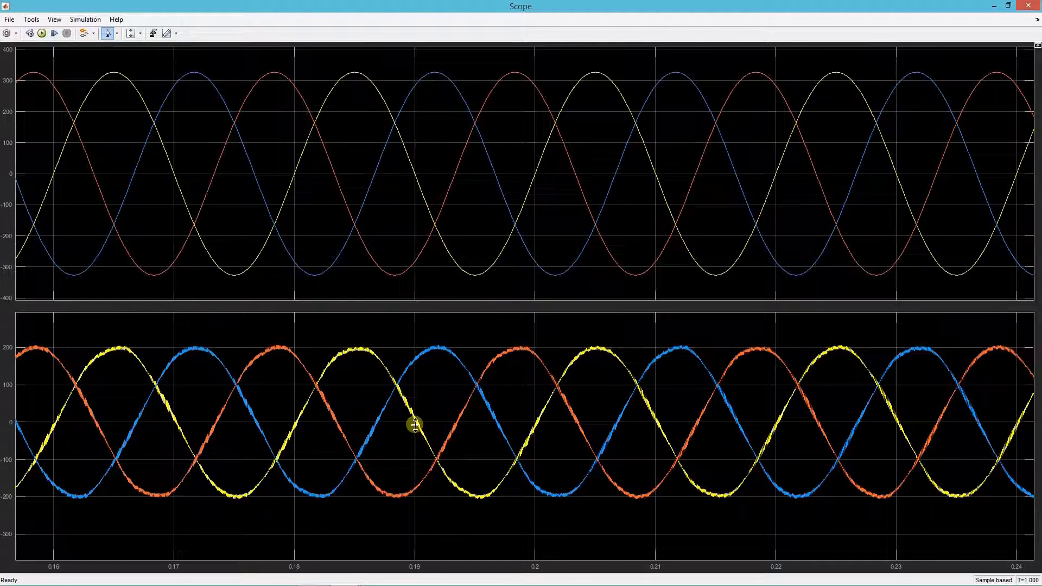
pyautogui.click(1027, 7)
# Open Scope1 maximized with its axes scaled, examine the VDC response to the irradiance changes, and close it.
pyautogui.click(780, 239)
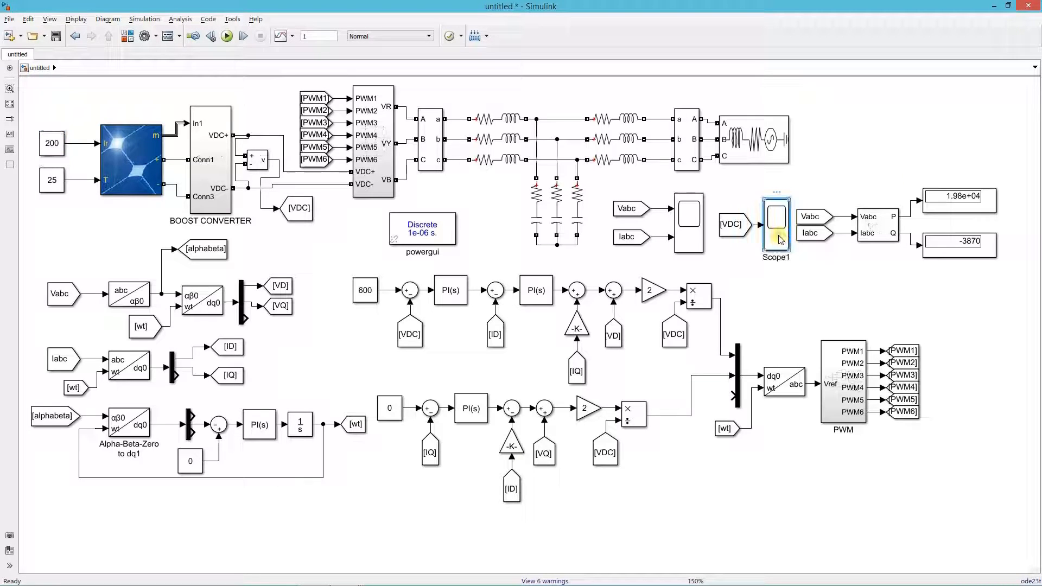
pyautogui.doubleClick(780, 240)
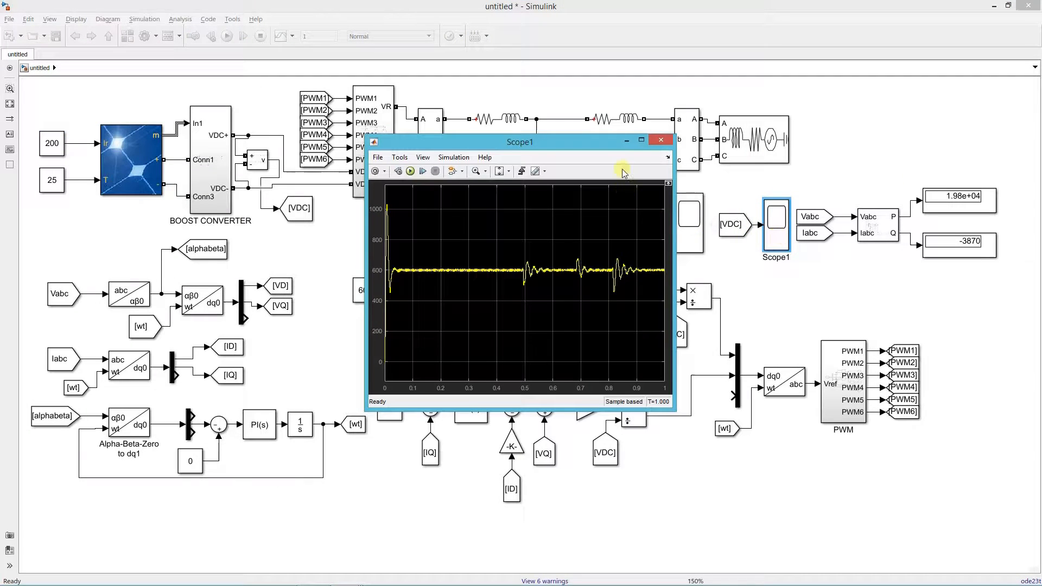
pyautogui.click(644, 145)
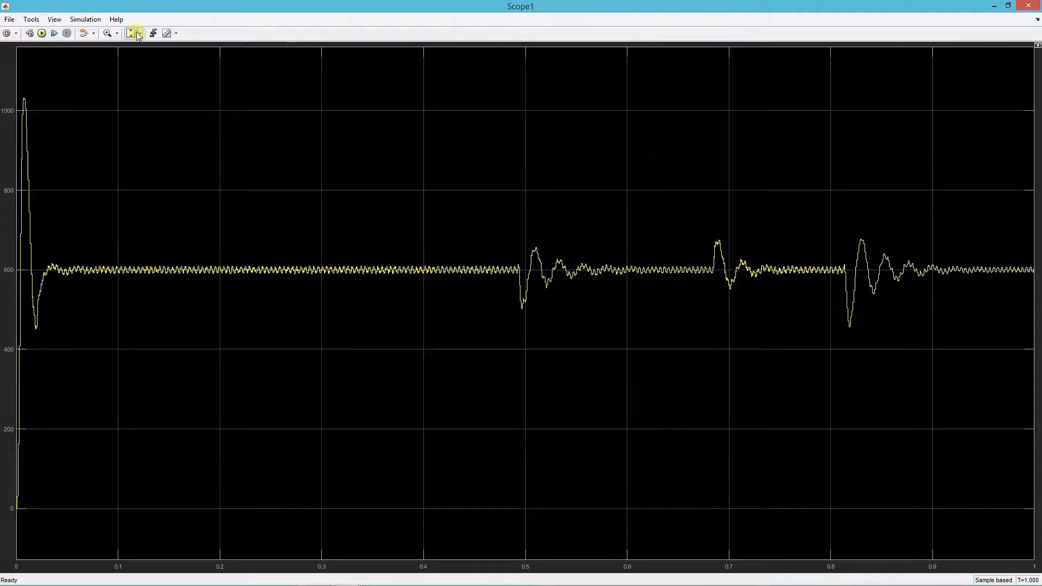
pyautogui.click(134, 35)
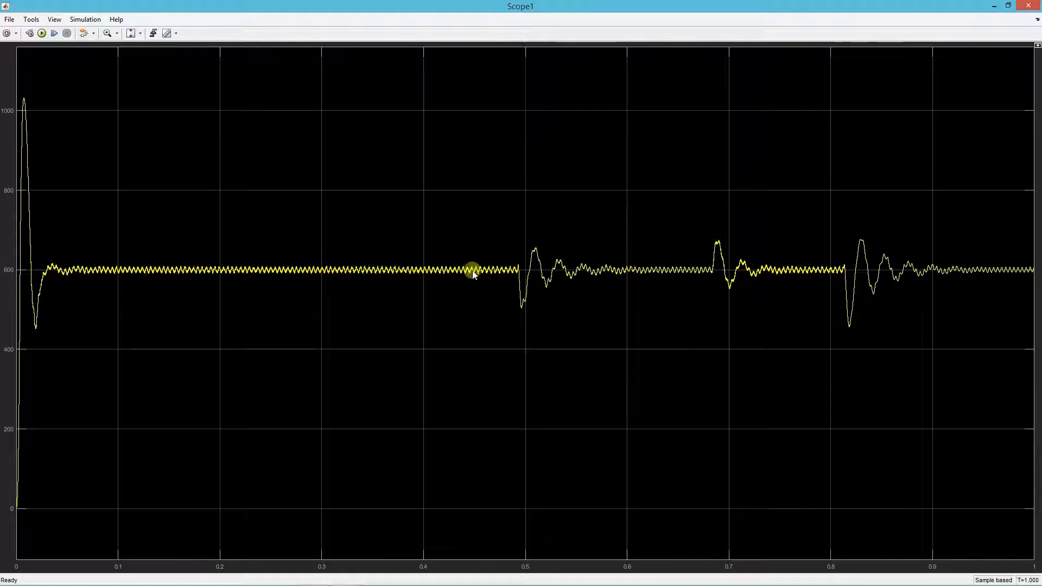
pyautogui.click(1028, 6)
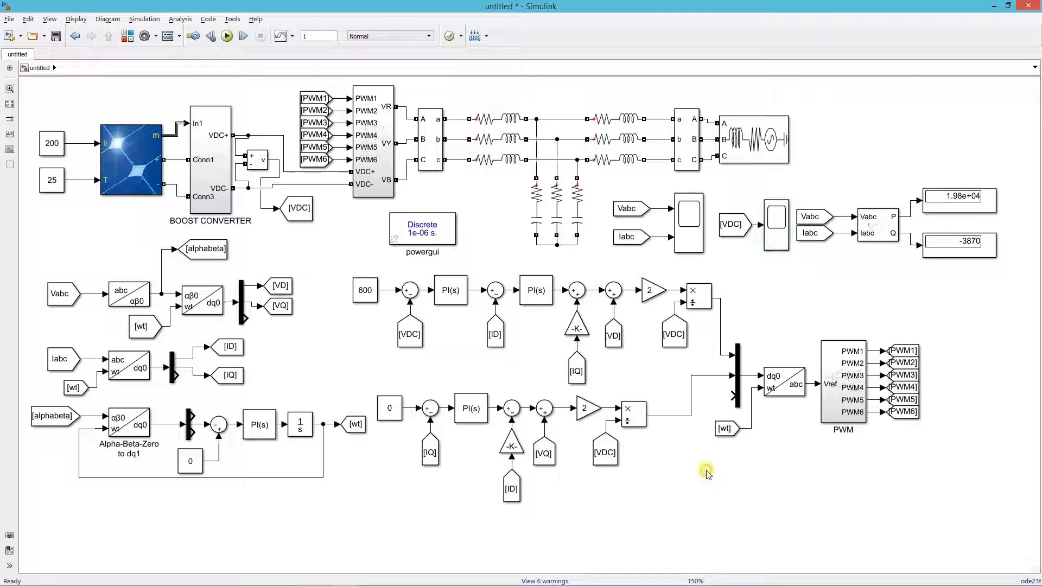
# Delete the irradiance Constant block and add a Repeating Sequence Interpolated block above the PV array.
pyautogui.click(59, 150)
pyautogui.press('Delete')
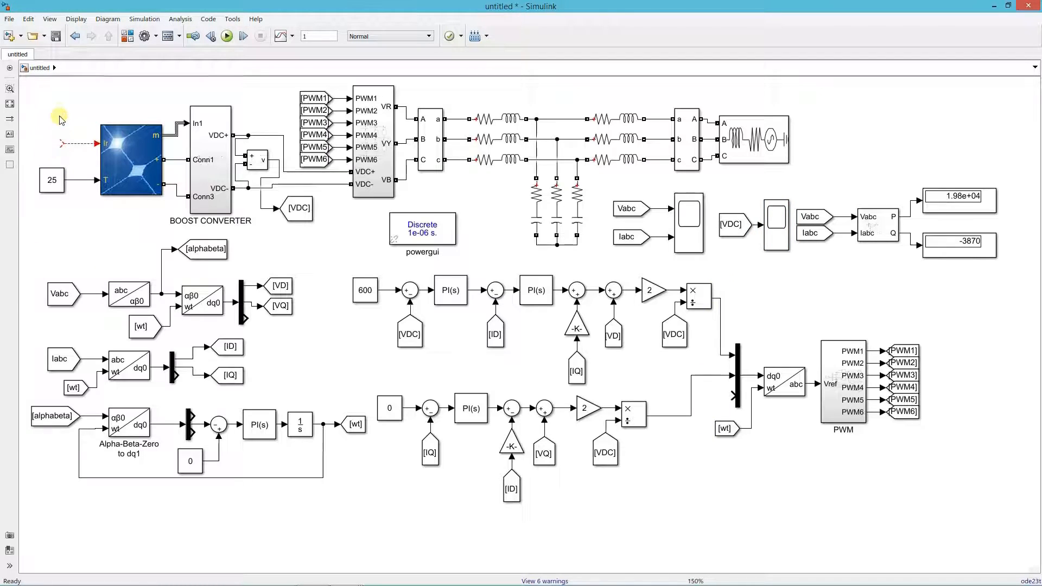
pyautogui.doubleClick(61, 103)
pyautogui.write('re')
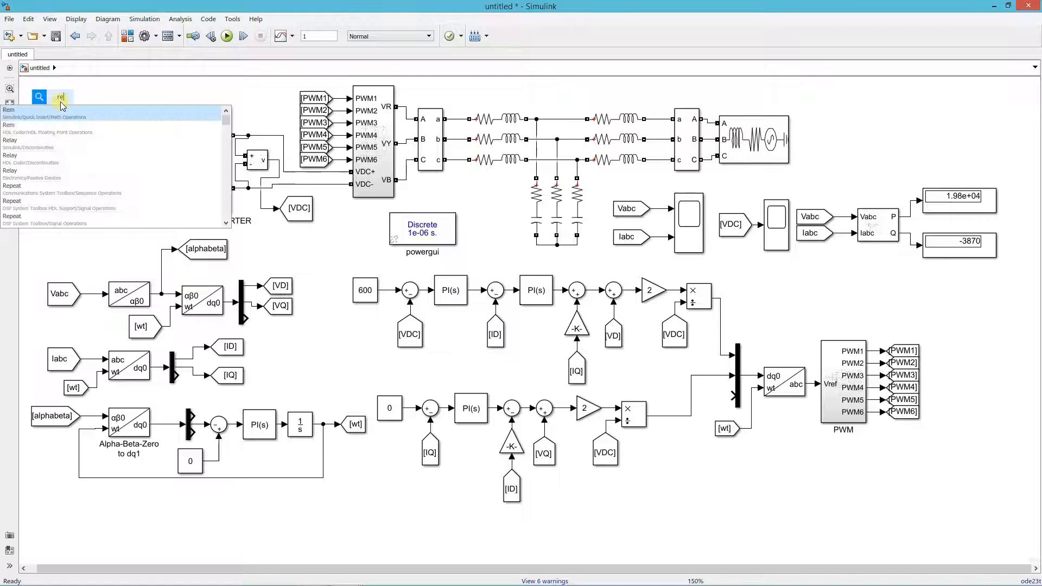
pyautogui.write('peati')
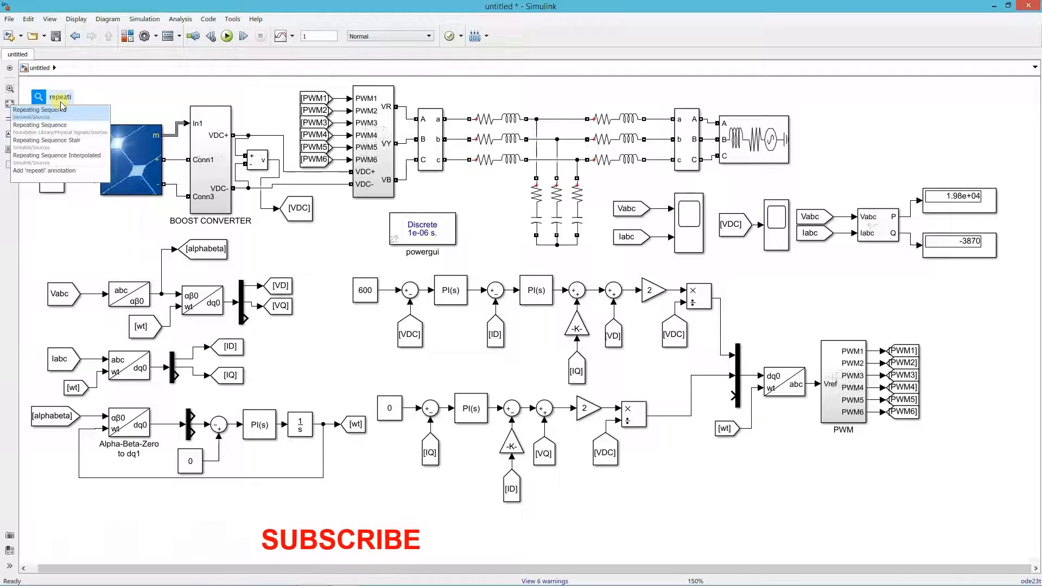
pyautogui.click(56, 155)
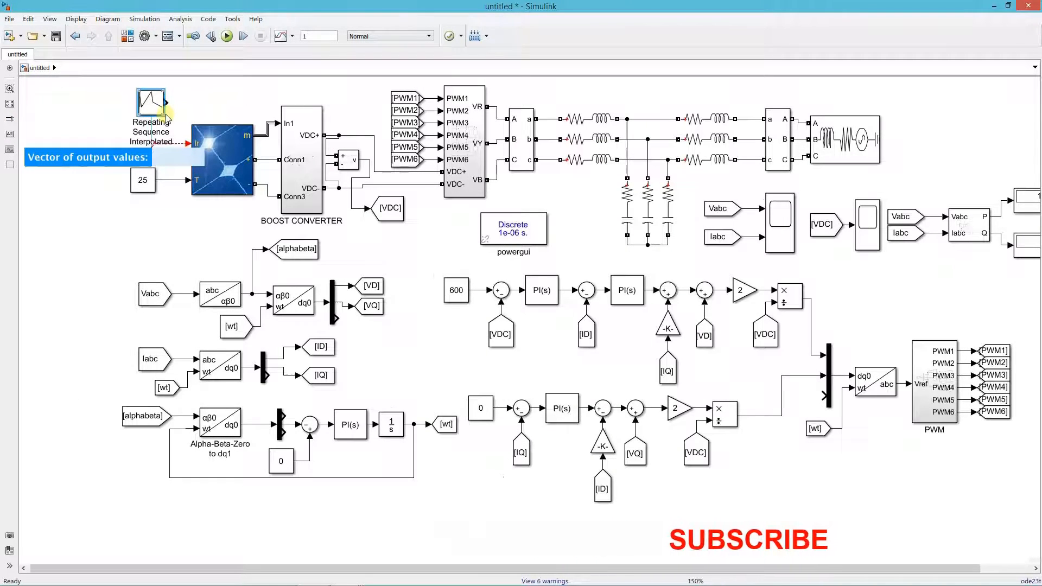
# Shift the entire block diagram up and to the left on the canvas, and deselect it.
pyautogui.click(9, 103)
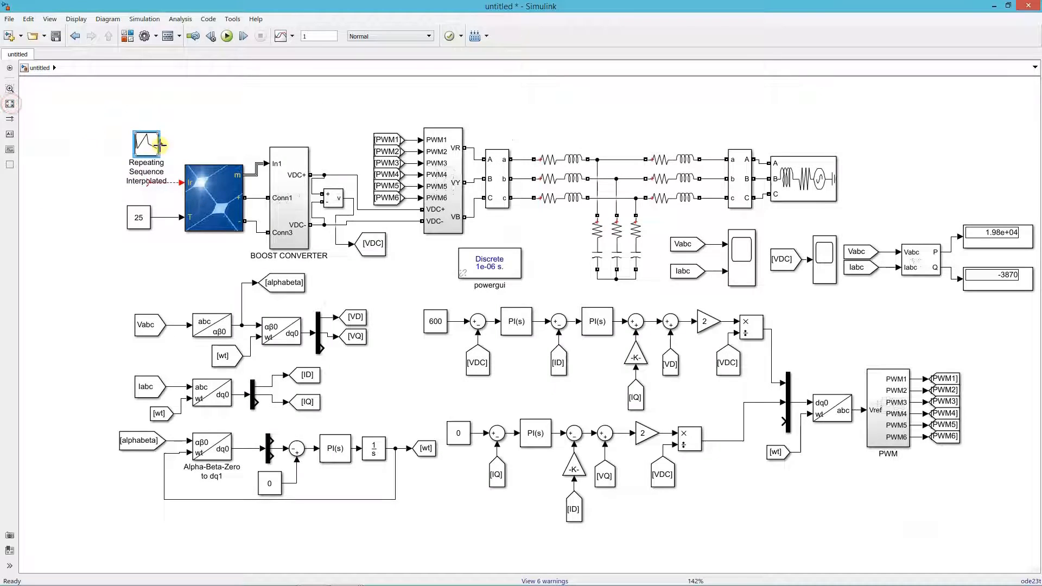
pyautogui.moveTo(109, 109); pyautogui.dragTo(1008, 535)
pyautogui.moveTo(895, 412); pyautogui.dragTo(807, 379)
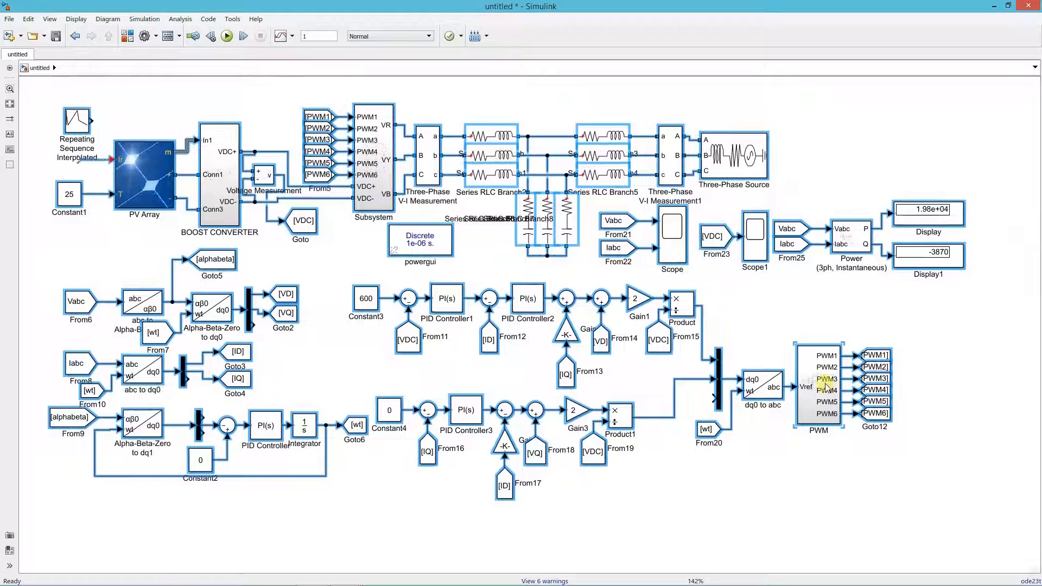
pyautogui.scroll(1, 517, 375)
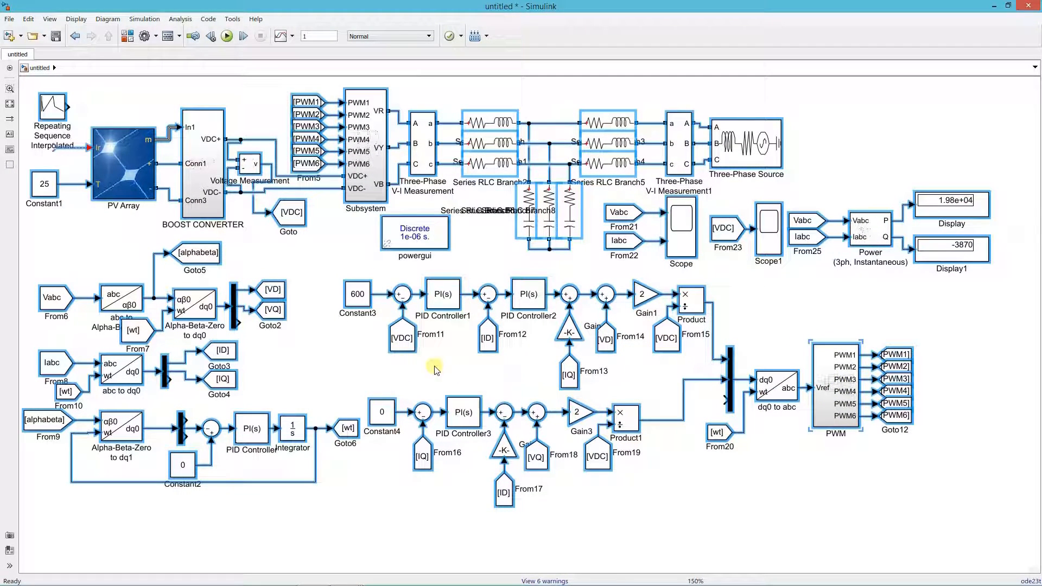
pyautogui.click(341, 366)
# Place the Repeating Sequence Interpolated block beside the PV array and connect its output to the Ir input.
pyautogui.moveTo(55, 109); pyautogui.dragTo(61, 141)
pyautogui.click(72, 107)
pyautogui.doubleClick(66, 137)
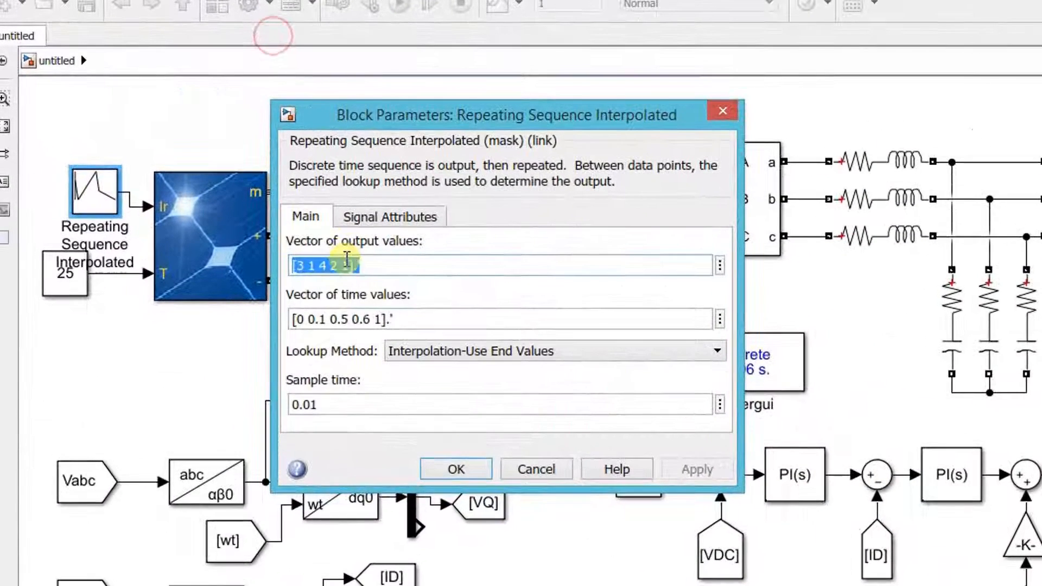
pyautogui.click(353, 266)
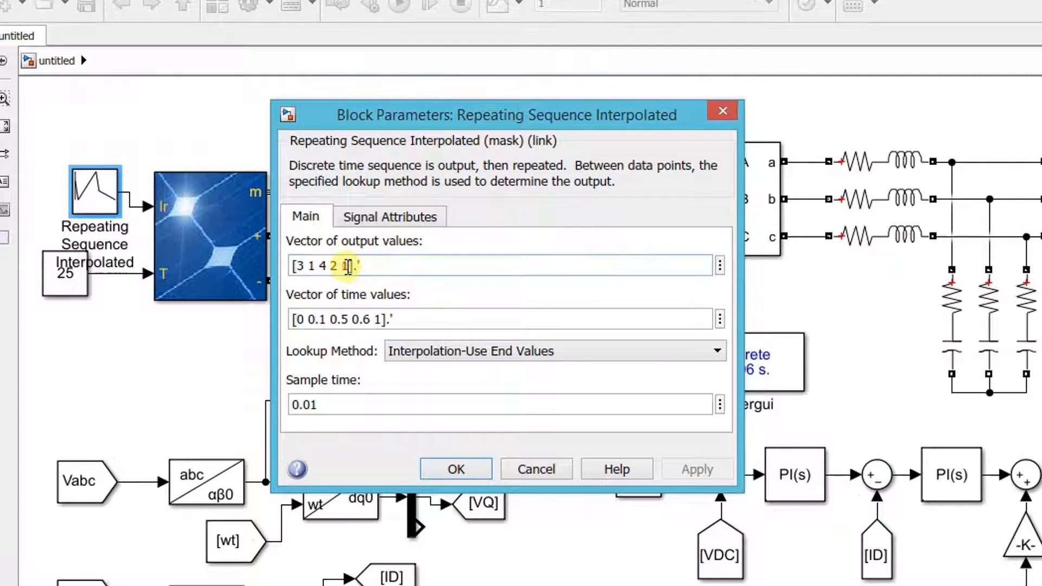
pyautogui.press('BackSpace')
pyautogui.press('BackSpace')
pyautogui.press('BackSpace')
pyautogui.press('BackSpace')
pyautogui.press('BackSpace')
pyautogui.press('BackSpace')
pyautogui.press('BackSpace')
pyautogui.press('BackSpace')
pyautogui.press('BackSpace')
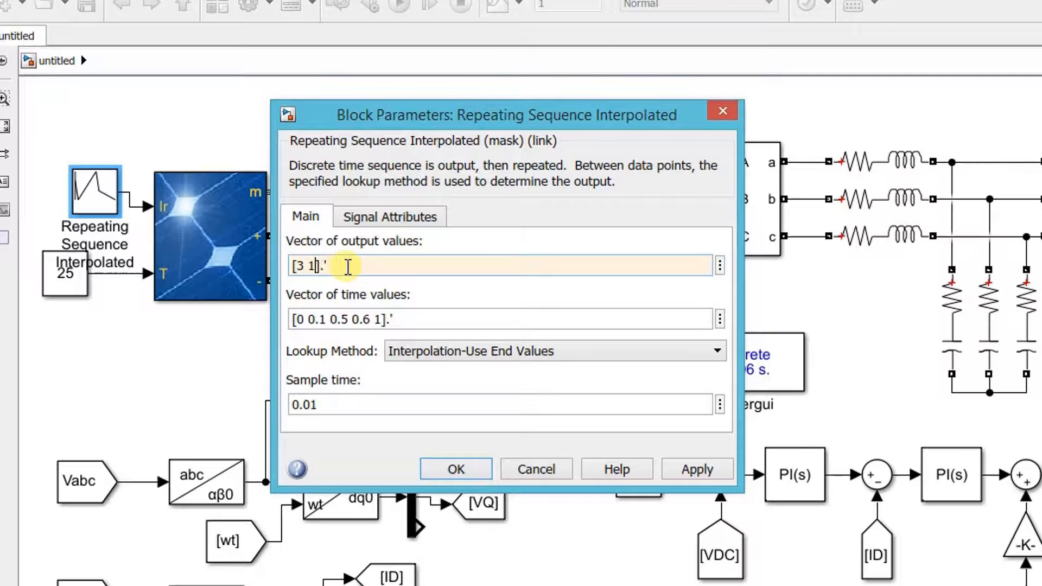
pyautogui.write('1000')
pyautogui.write(' 1000')
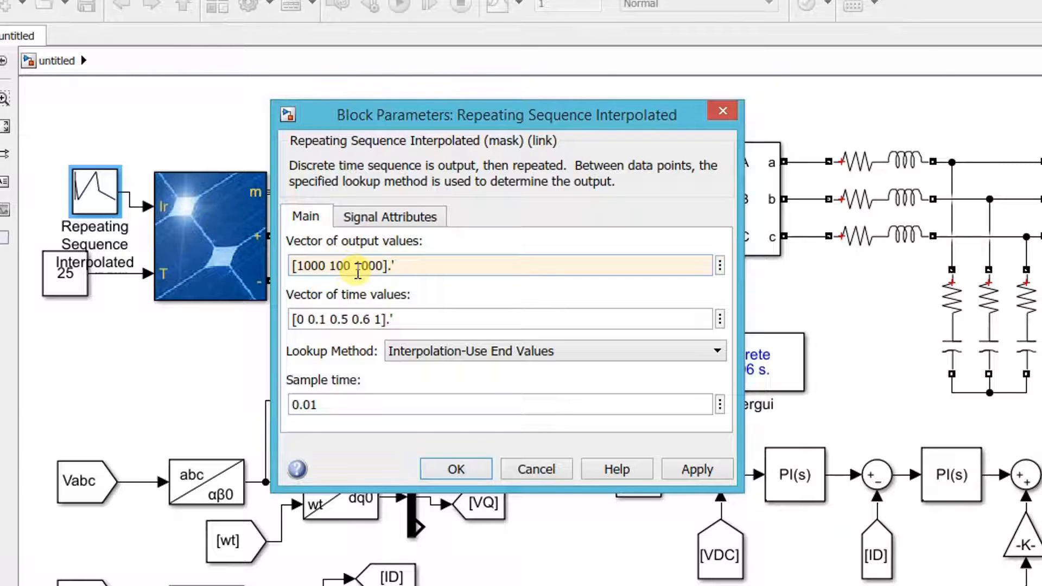
# Set the Repeating Sequence Interpolated block's vector of time values to [0 .5 1].' and accept the parameters.
pyautogui.click(363, 320)
pyautogui.click(379, 319)
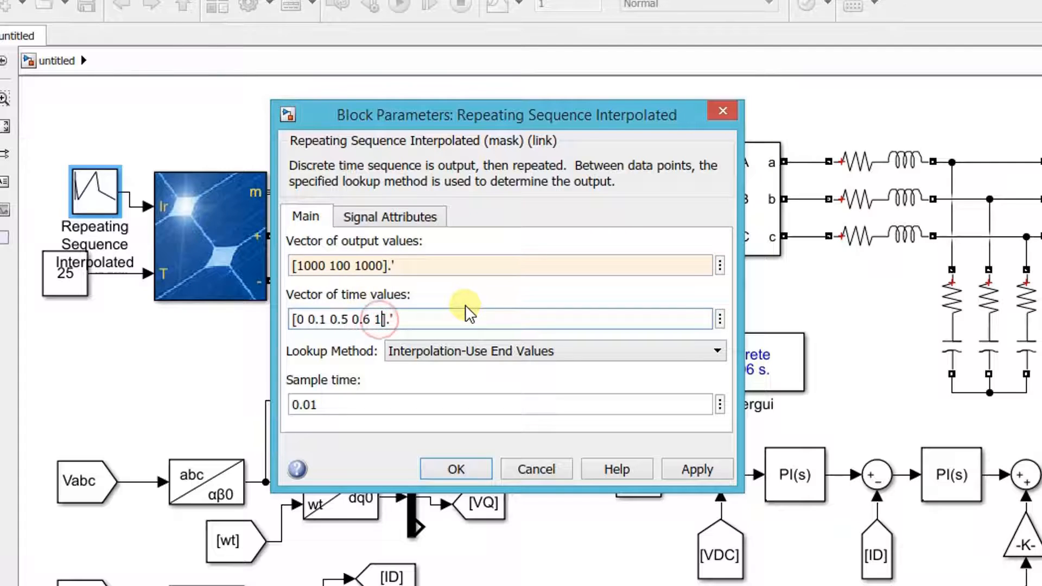
pyautogui.press('BackSpace')
pyautogui.press('BackSpace')
pyautogui.press('BackSpace')
pyautogui.press('BackSpace')
pyautogui.press('BackSpace')
pyautogui.press('BackSpace')
pyautogui.press('BackSpace')
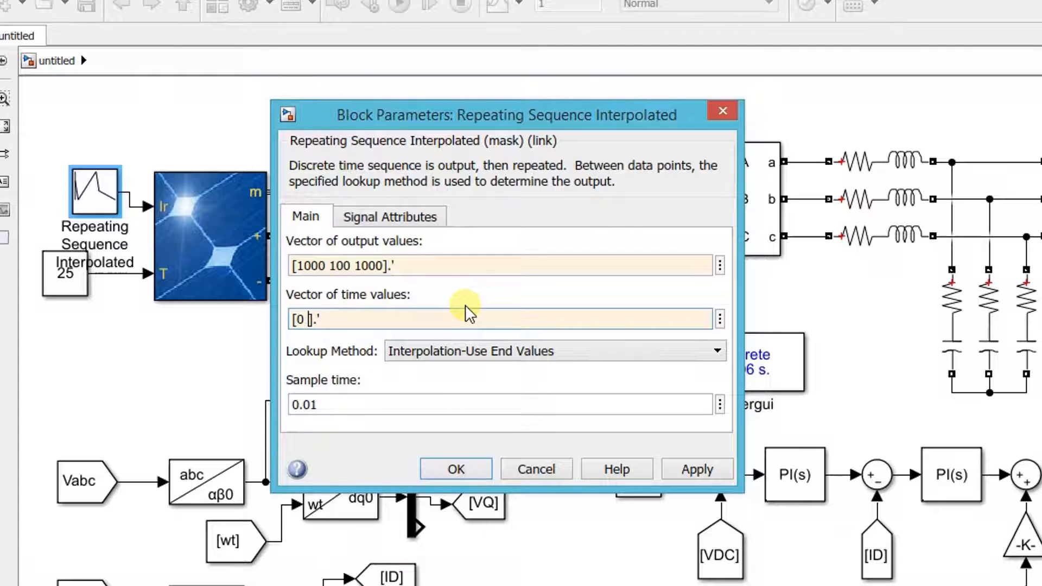
pyautogui.write('.5 1')
pyautogui.click(456, 468)
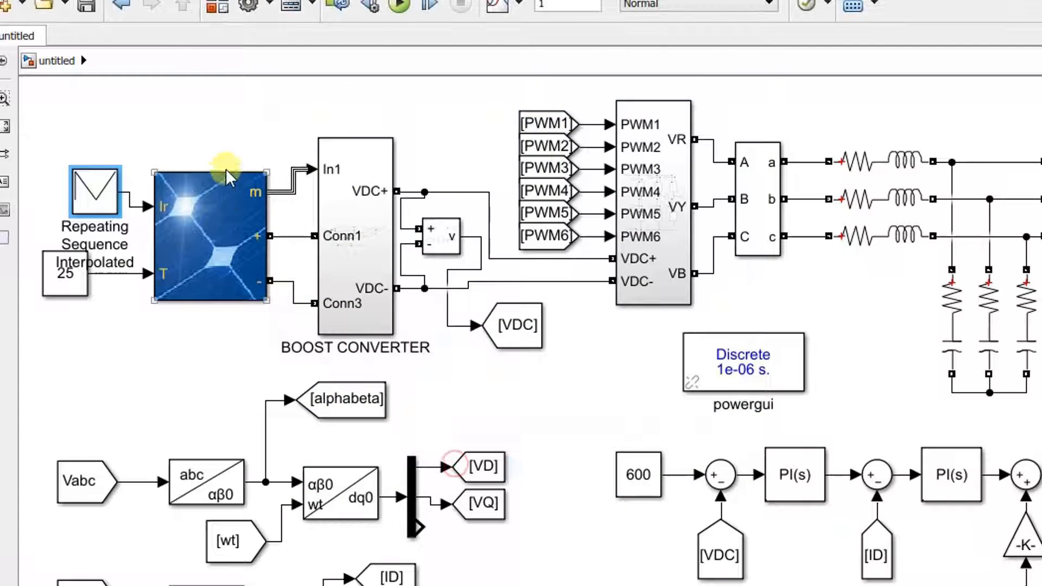
pyautogui.doubleClick(225, 117)
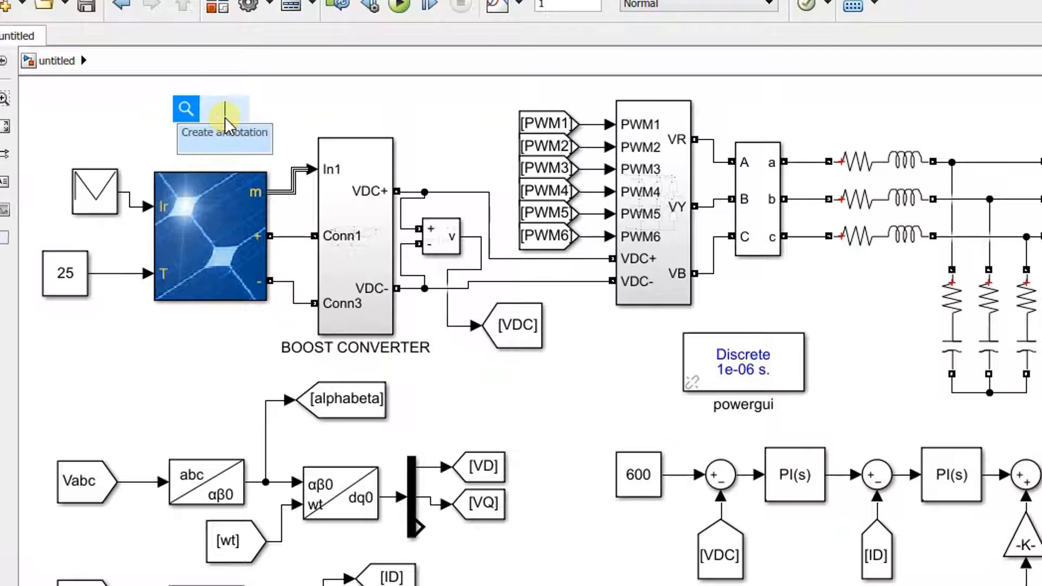
pyautogui.write('goto')
pyautogui.click(221, 119)
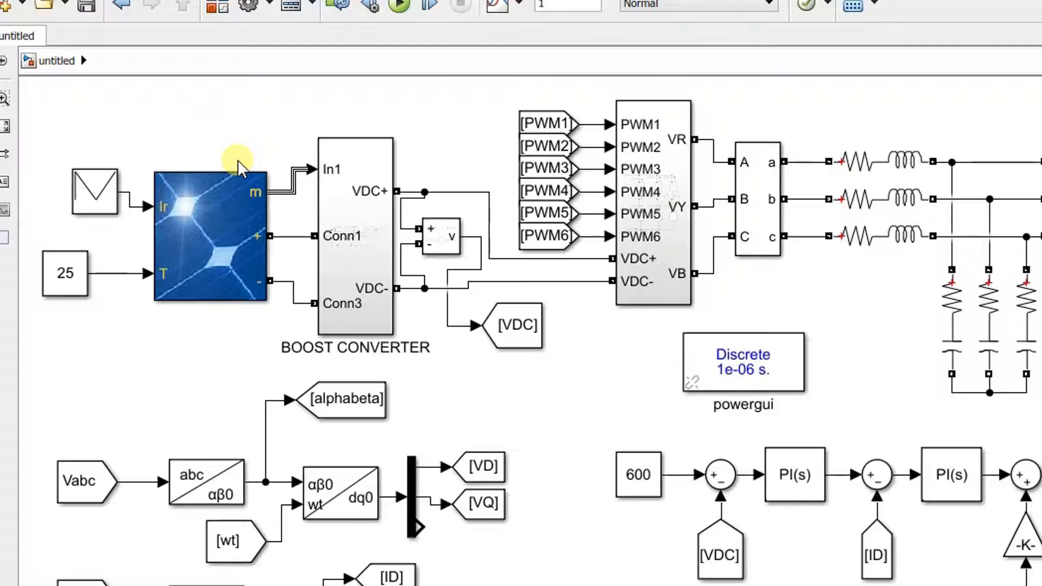
# Add a Goto block above the PV array and branch the repeating sequence's output signal to it.
pyautogui.doubleClick(220, 113)
pyautogui.write('goto')
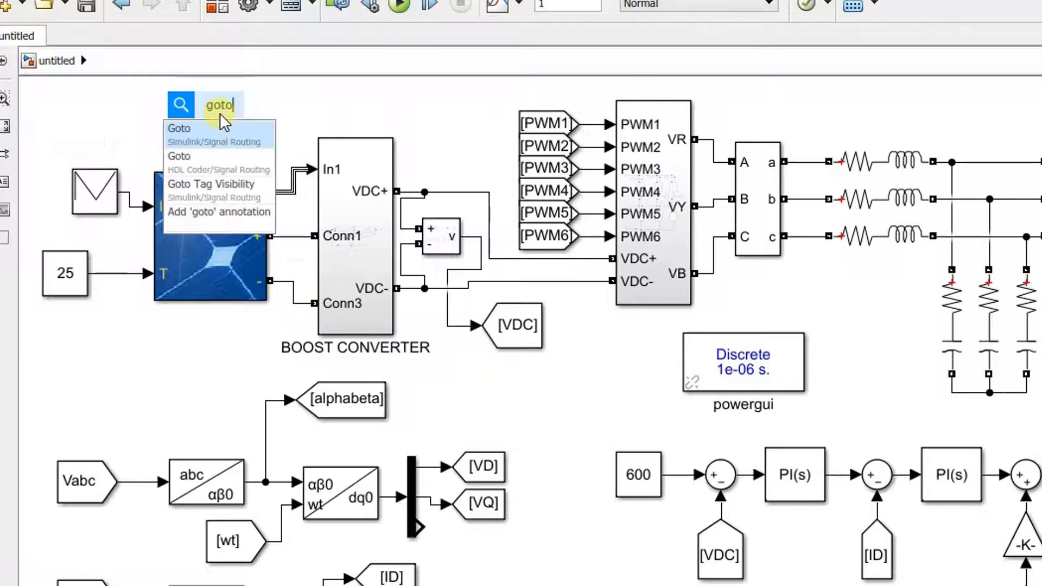
pyautogui.press('Return')
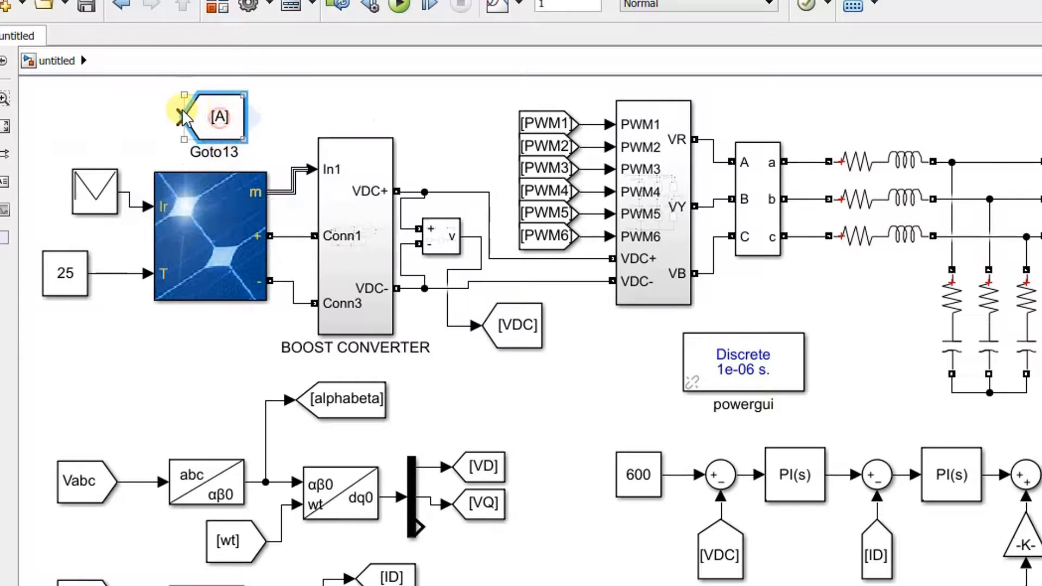
pyautogui.moveTo(182, 115); pyautogui.dragTo(129, 192)
# Set the new Goto block's tag to Irradiation, widen the block so the tag fits, and deselect it.
pyautogui.doubleClick(220, 116)
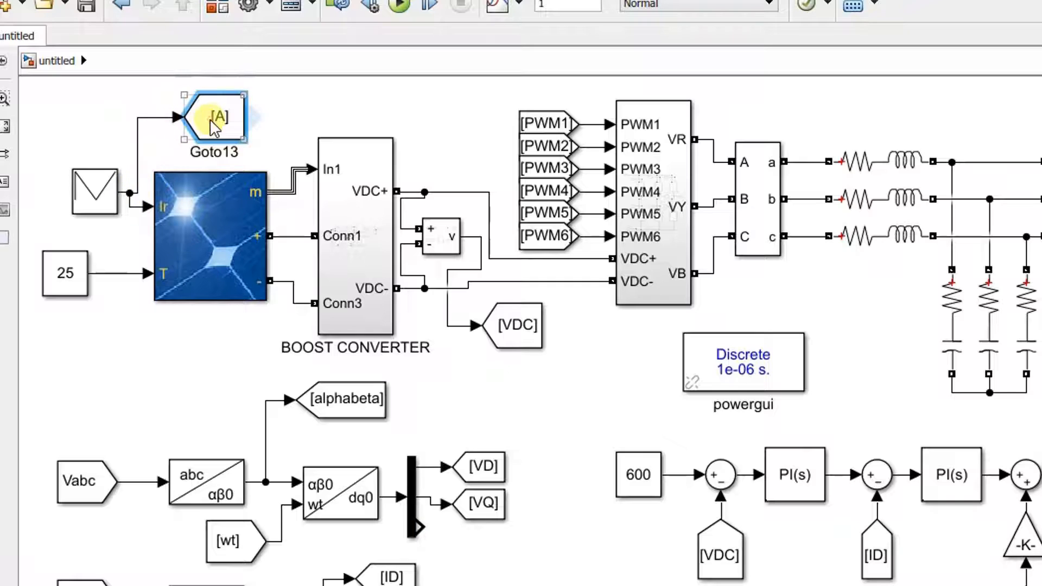
pyautogui.write('Irradiation')
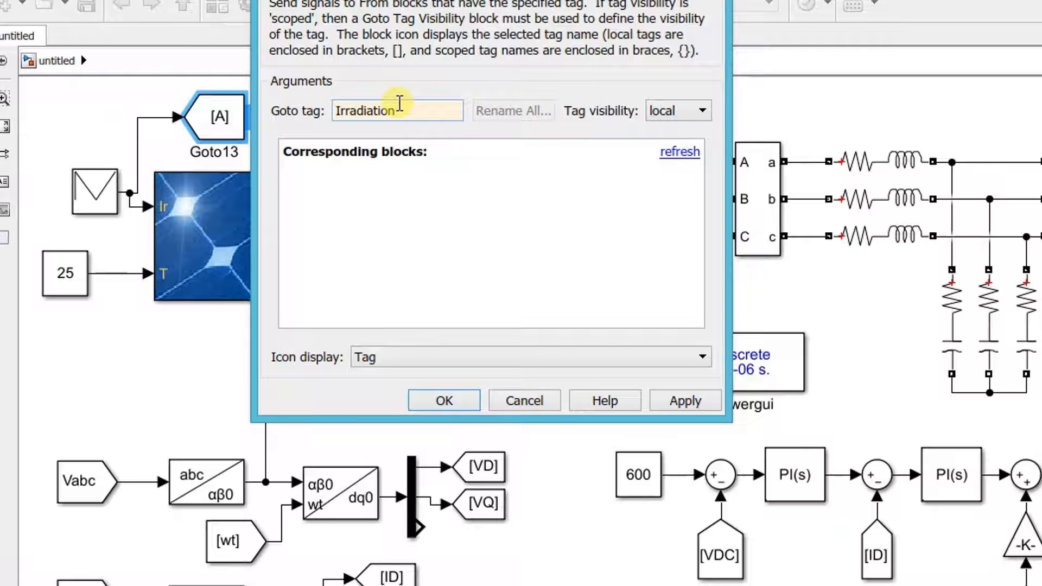
pyautogui.click(426, 399)
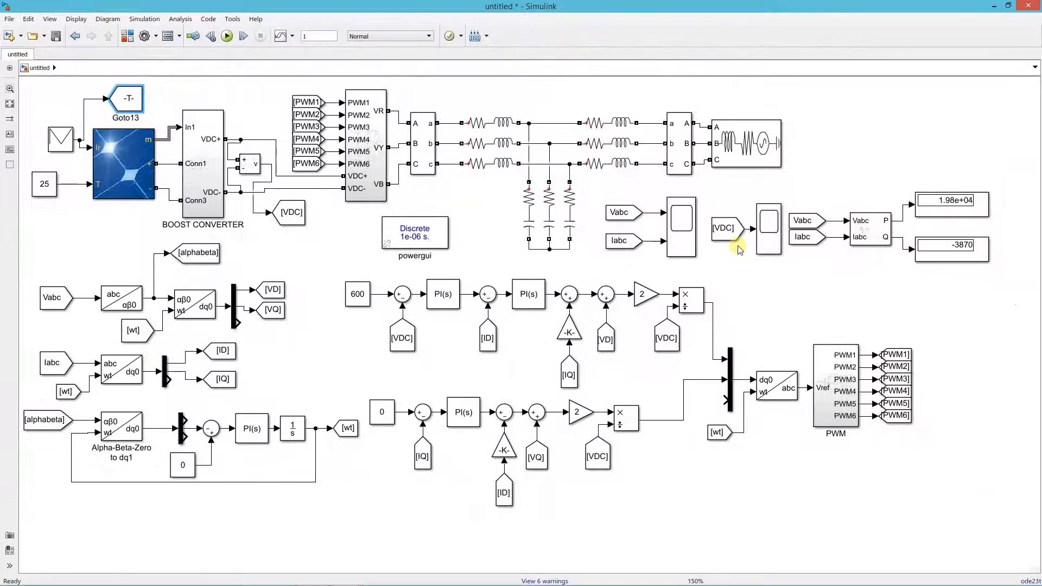
pyautogui.moveTo(142, 111); pyautogui.dragTo(161, 105)
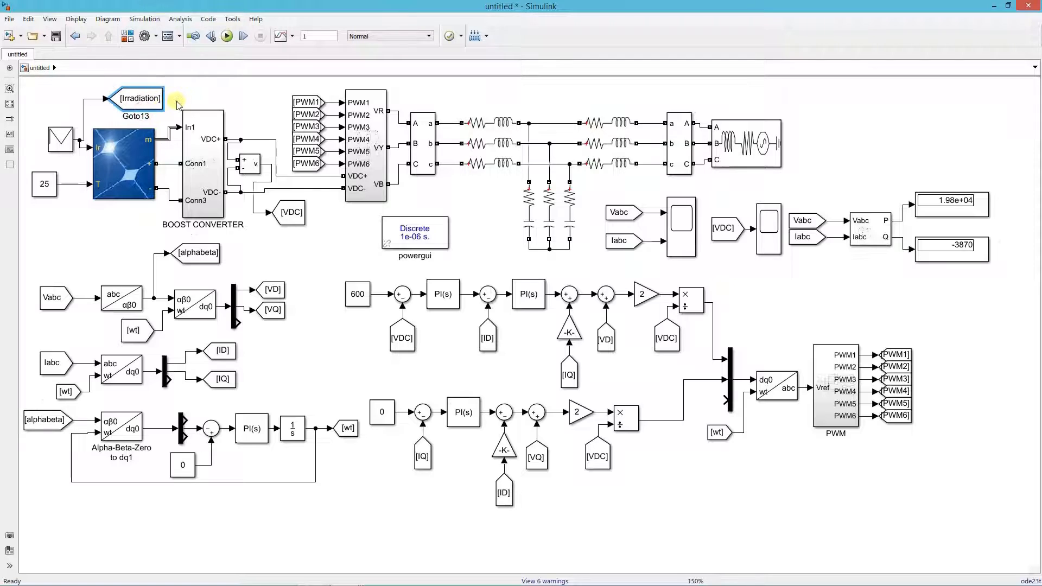
pyautogui.click(177, 103)
# Add a Scope block and place it below the Power (3ph, Instantaneous) block.
pyautogui.click(767, 288)
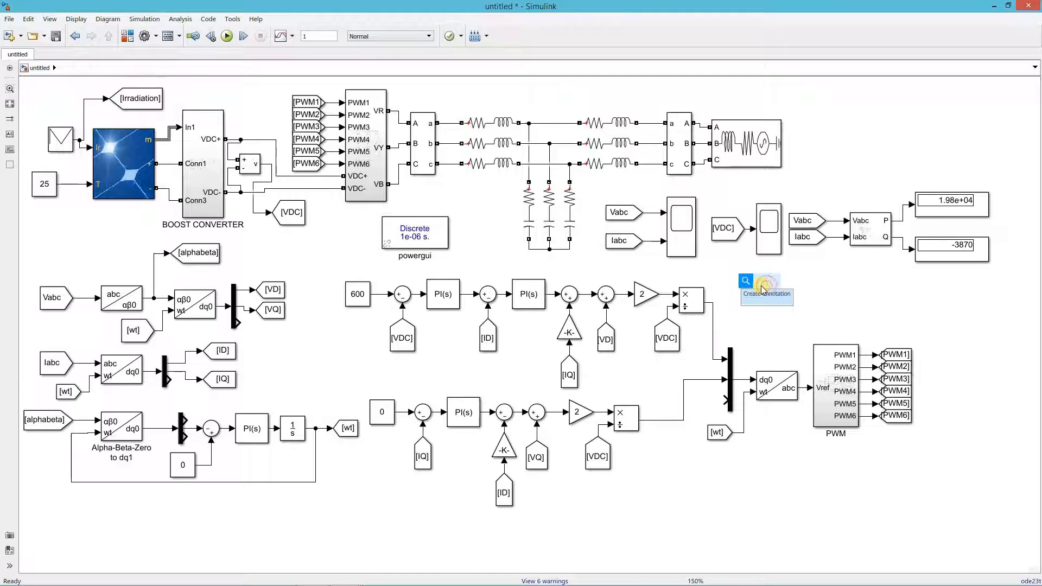
pyautogui.write('scope')
pyautogui.press('Return')
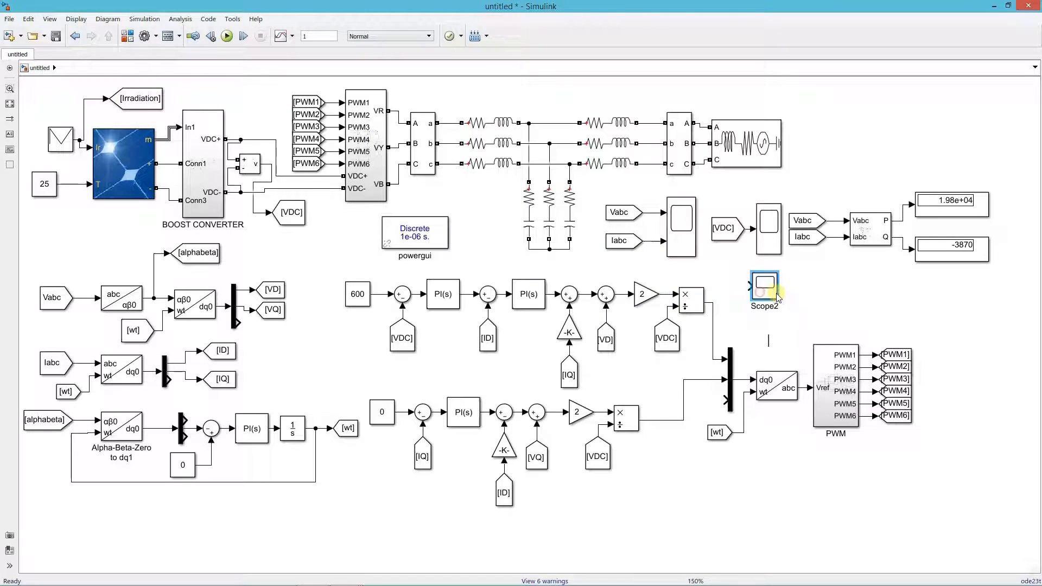
pyautogui.moveTo(778, 295); pyautogui.dragTo(854, 295)
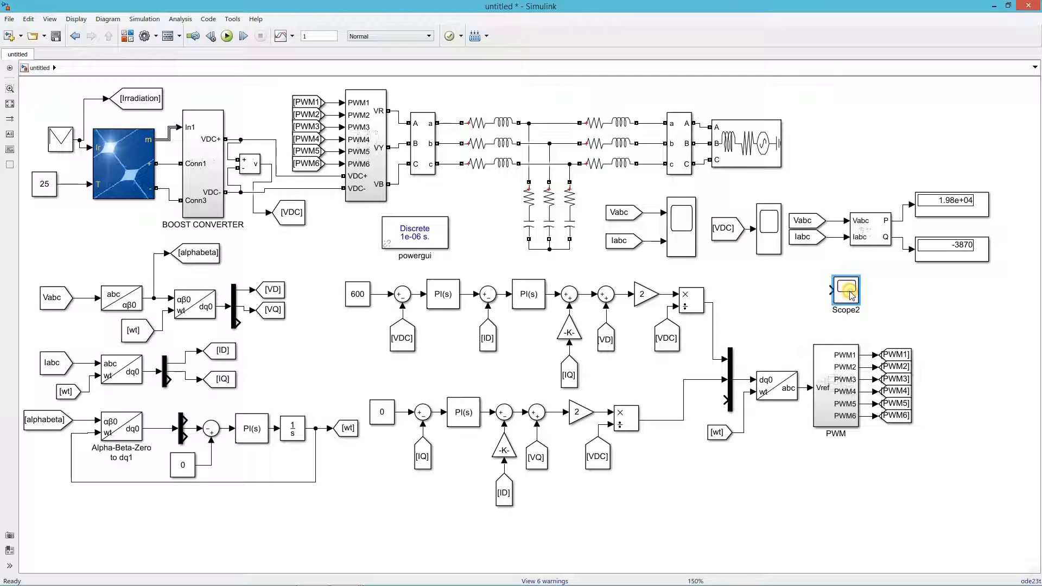
# Set the new scope's number of input ports to 2 and close its window.
pyautogui.doubleClick(849, 293)
pyautogui.click(375, 171)
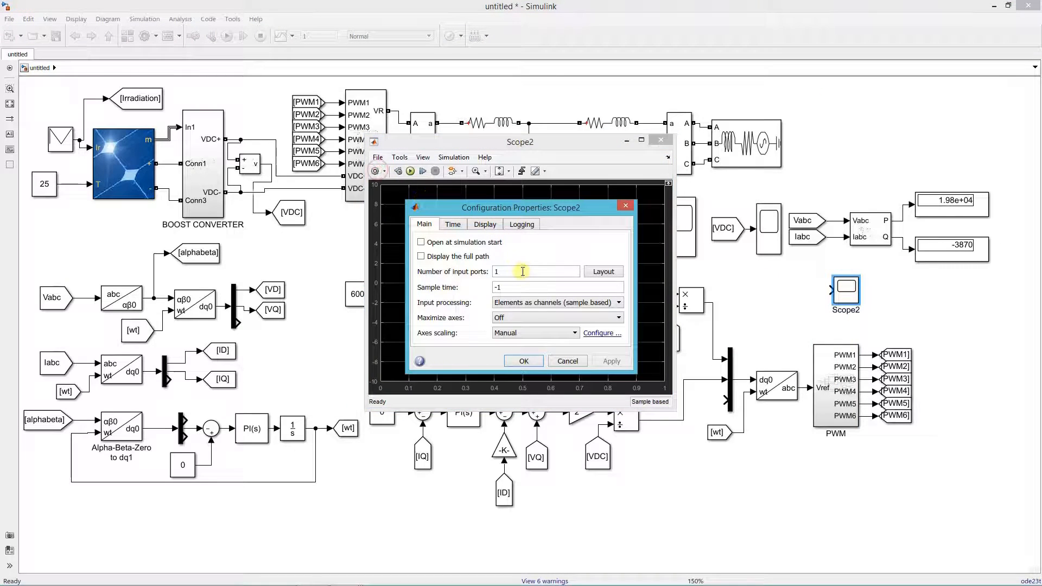
pyautogui.press('BackSpace')
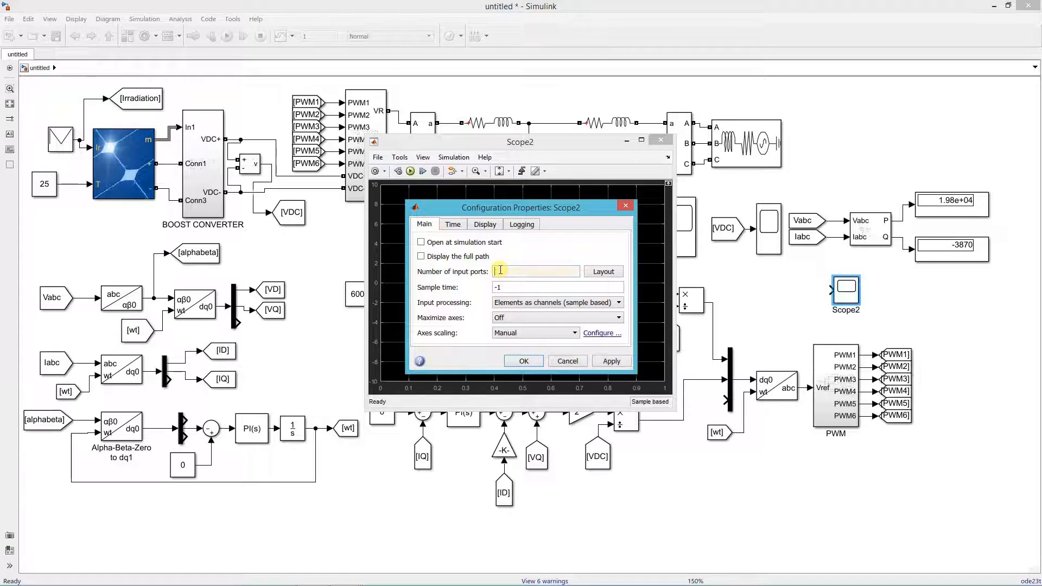
pyautogui.click(617, 277)
pyautogui.click(649, 299)
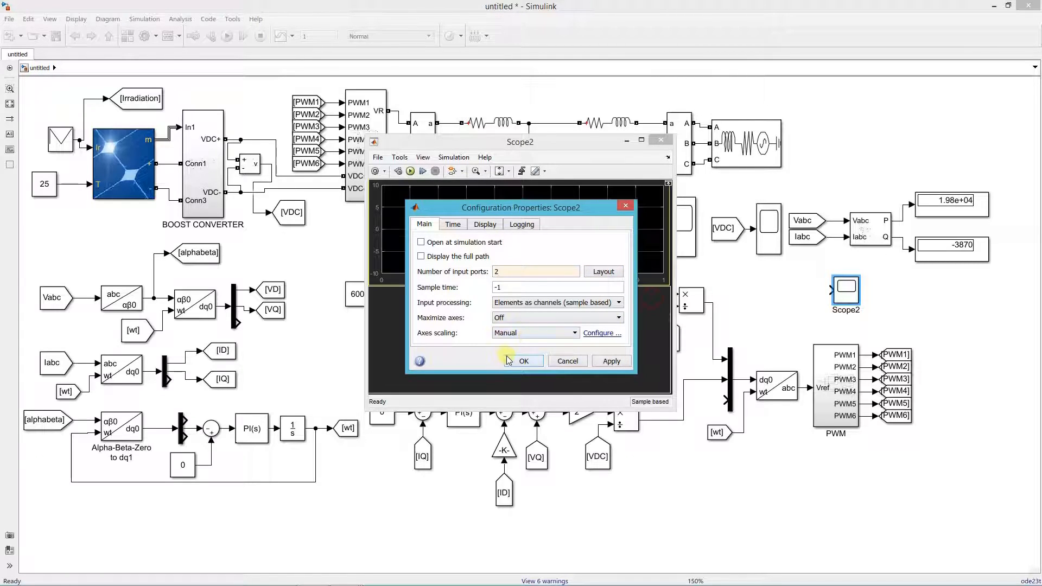
pyautogui.click(508, 361)
pyautogui.click(659, 142)
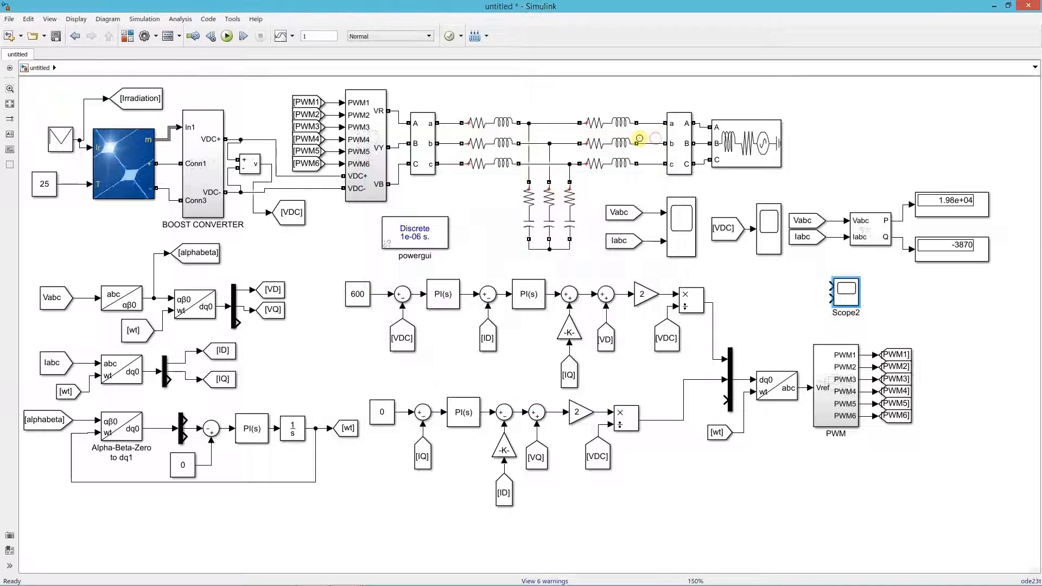
# Move the two-input scope below the power displays and place a From block with the Irradiation tag in front of it.
pyautogui.moveTo(855, 291); pyautogui.dragTo(929, 296)
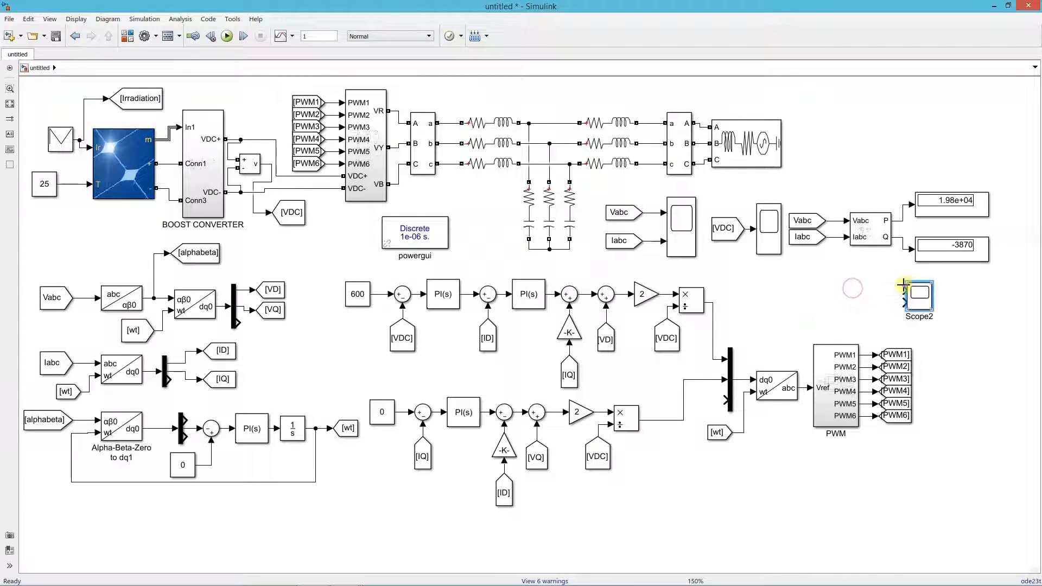
pyautogui.click(133, 109)
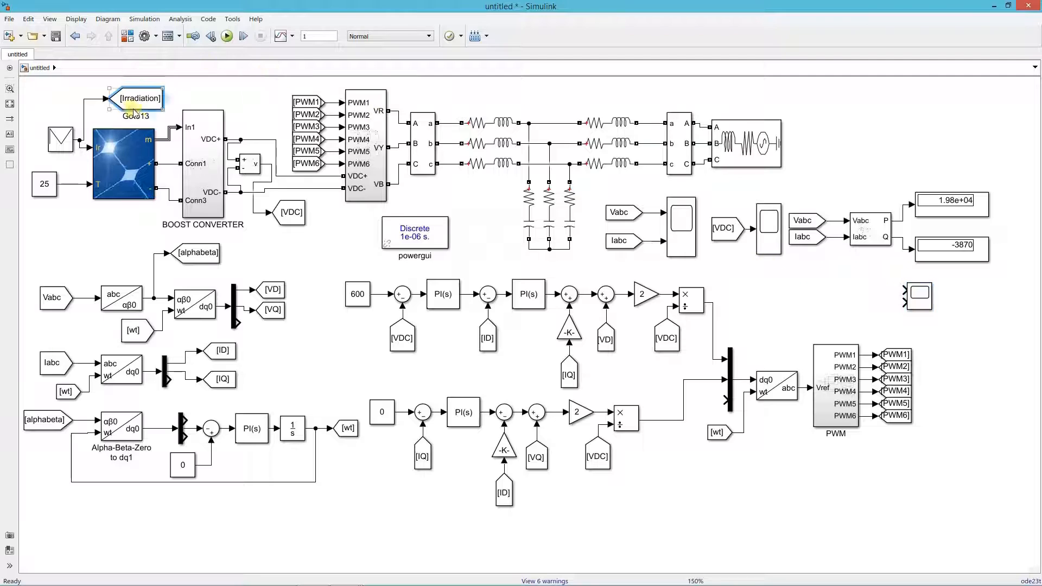
pyautogui.moveTo(168, 99); pyautogui.dragTo(832, 294)
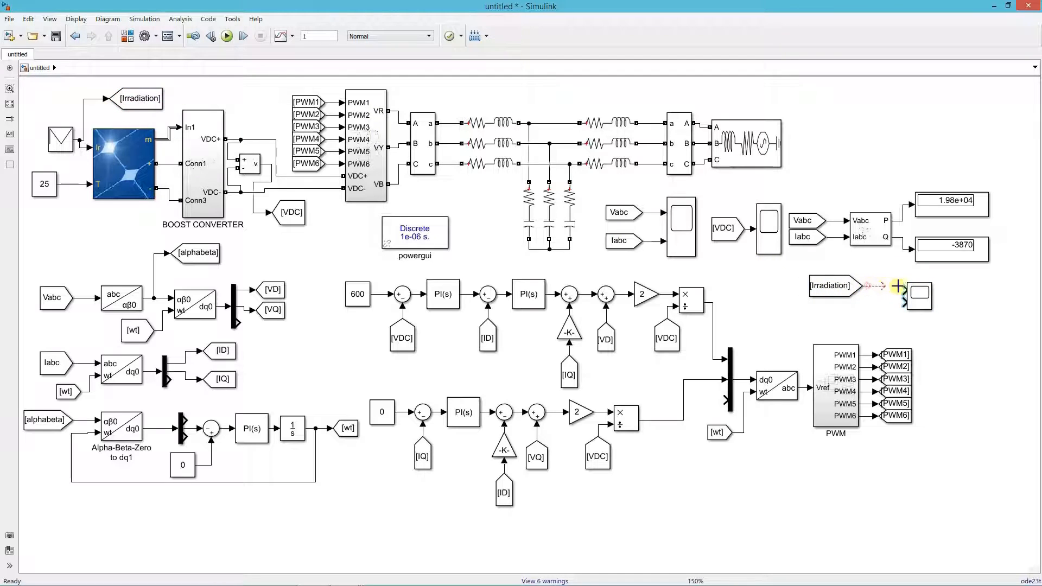
# Connect Irradiation to the scope's first input and the power block's P output to its second, moving the From block closer to the scope.
pyautogui.moveTo(897, 286); pyautogui.dragTo(901, 237)
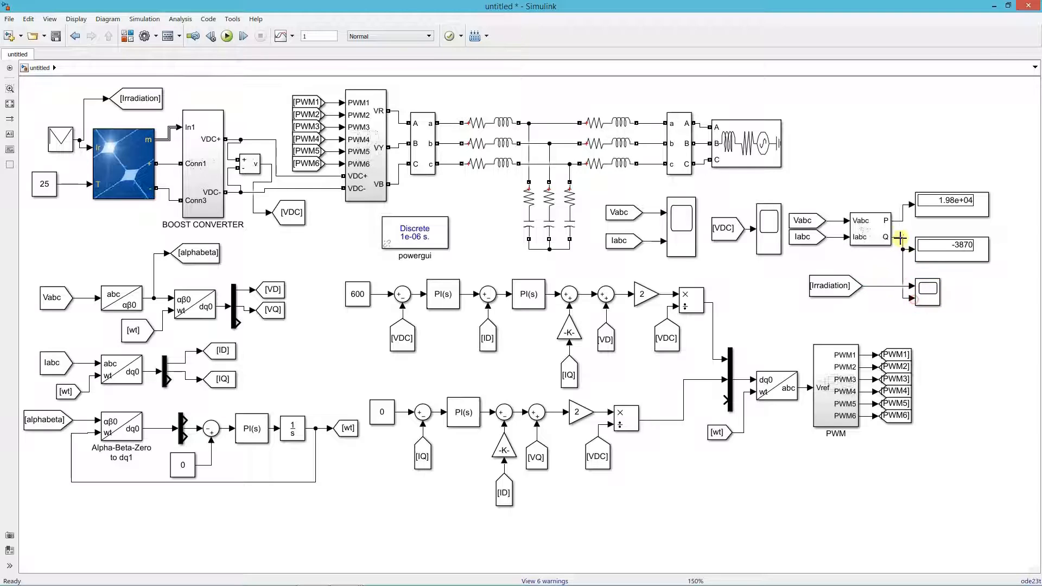
pyautogui.moveTo(847, 289); pyautogui.dragTo(868, 289)
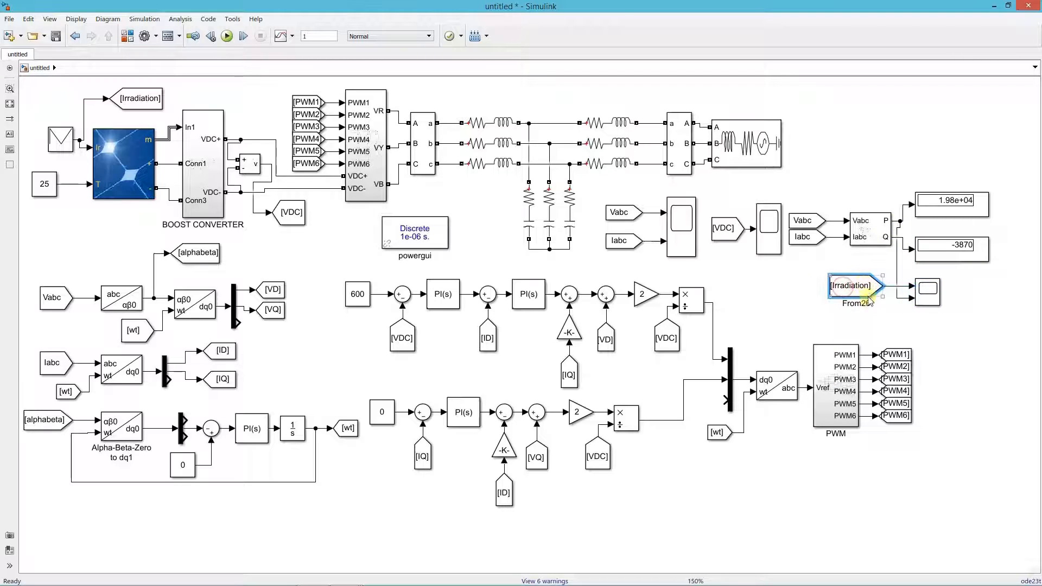
pyautogui.click(874, 319)
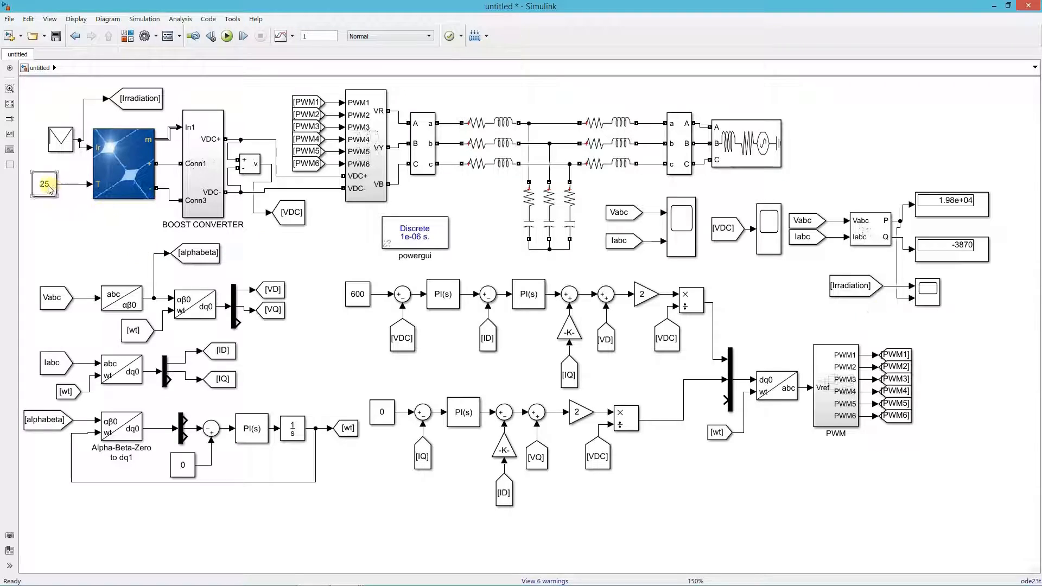
# Move the temperature Constant block closer to the PV array and run the simulation.
pyautogui.moveTo(47, 188); pyautogui.dragTo(60, 188)
pyautogui.click(87, 216)
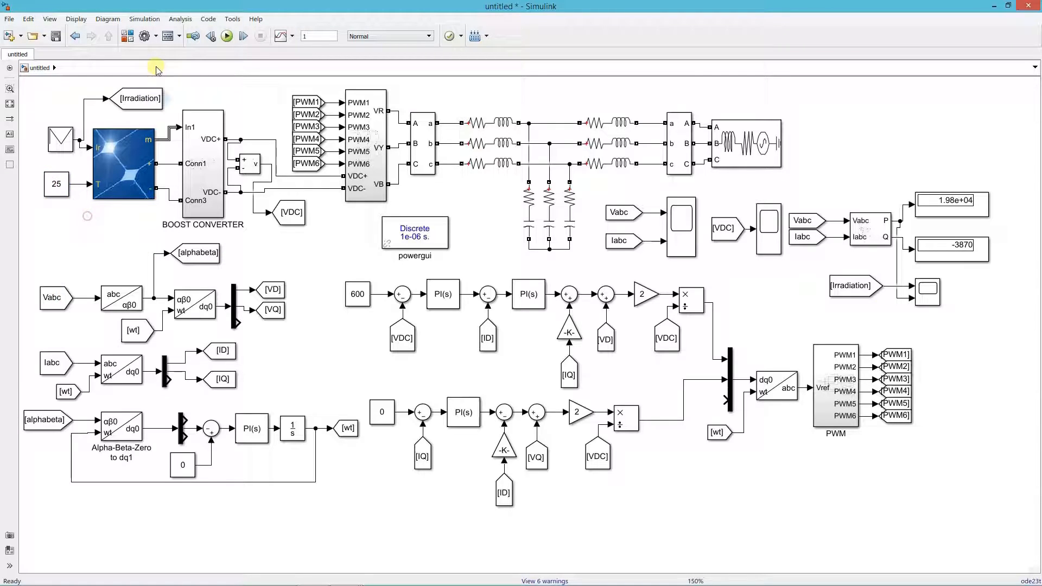
pyautogui.click(228, 37)
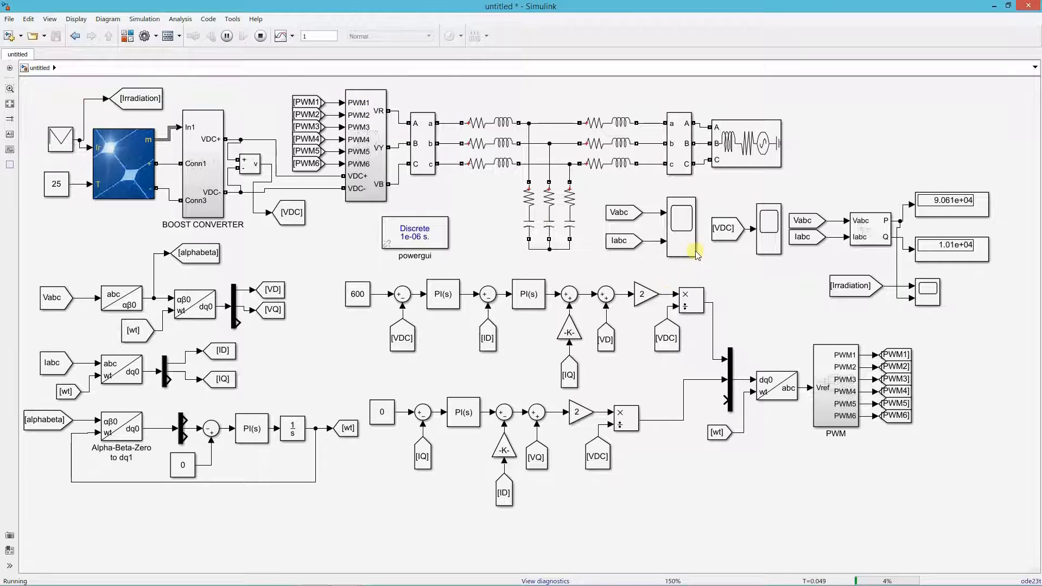
# Examine the grid voltage and current in Scope and the VDC response with scaled axes in Scope1, closing each window.
pyautogui.doubleClick(684, 238)
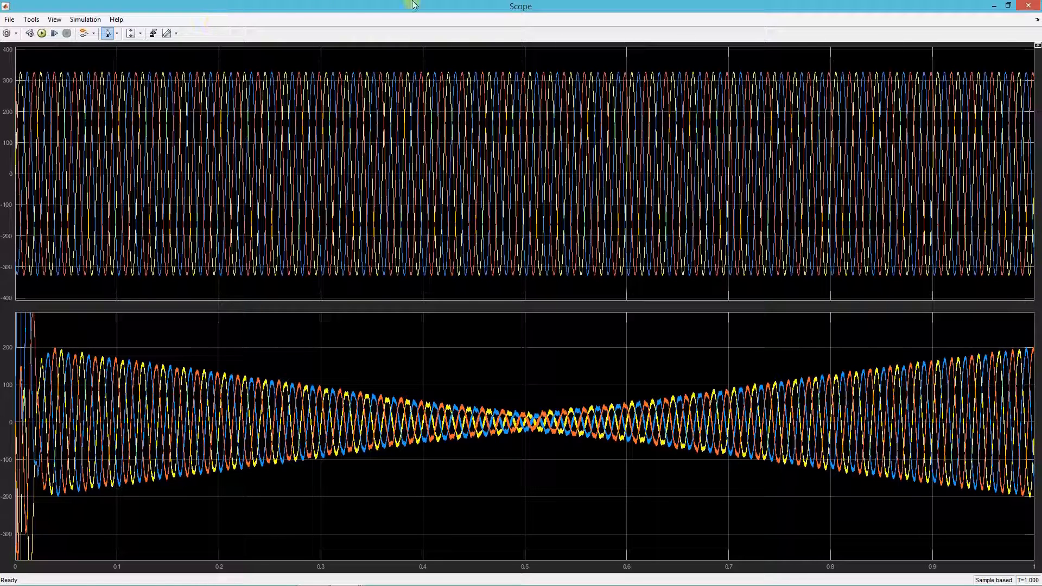
pyautogui.click(1029, 6)
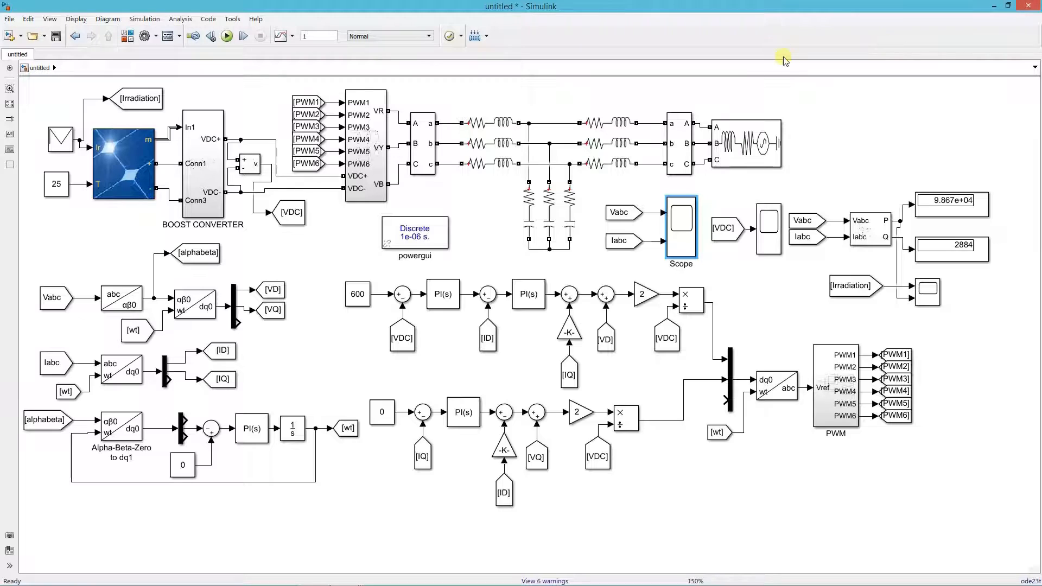
pyautogui.doubleClick(764, 210)
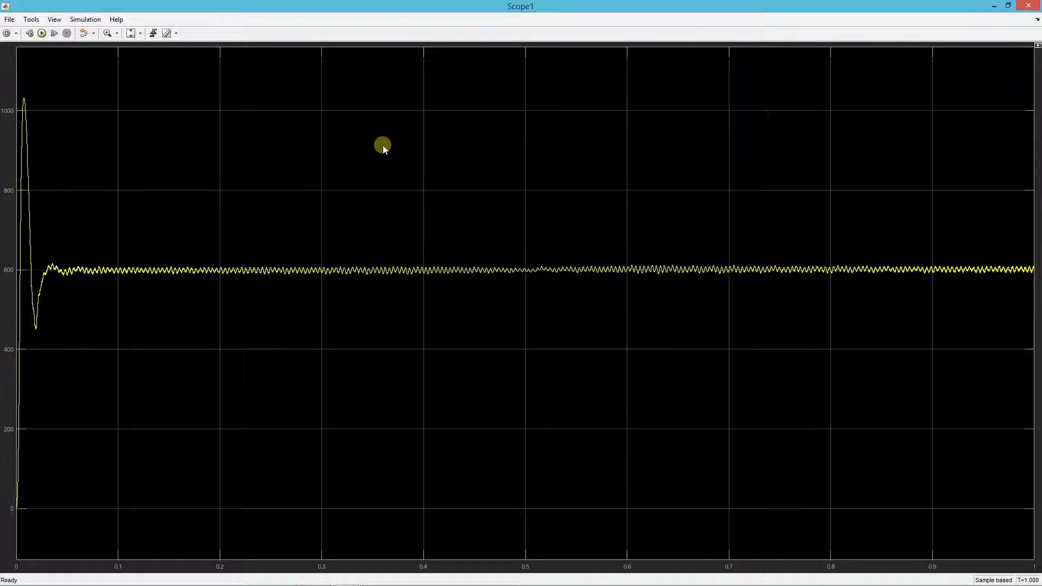
pyautogui.click(134, 36)
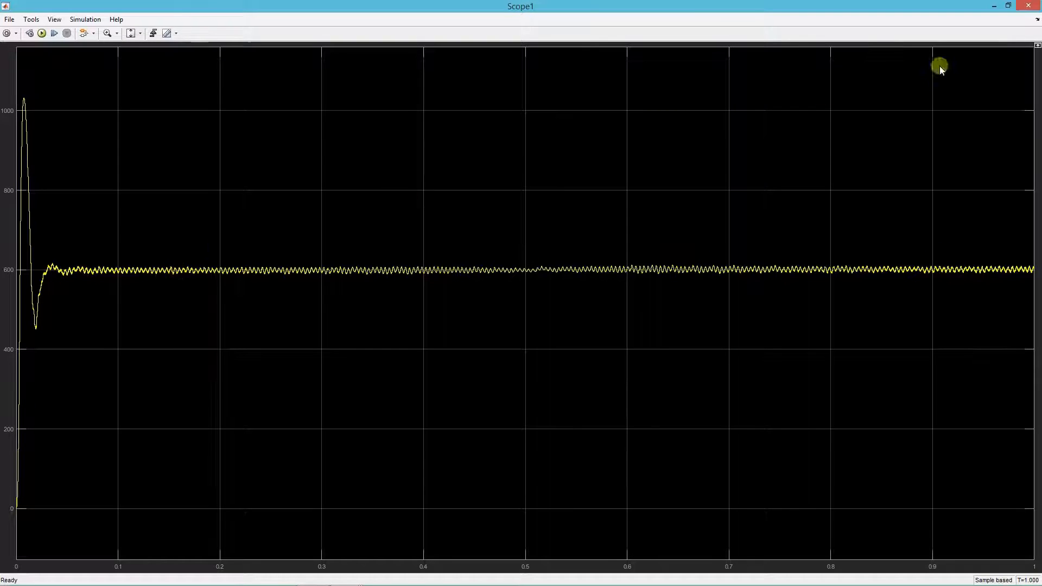
pyautogui.click(1028, 7)
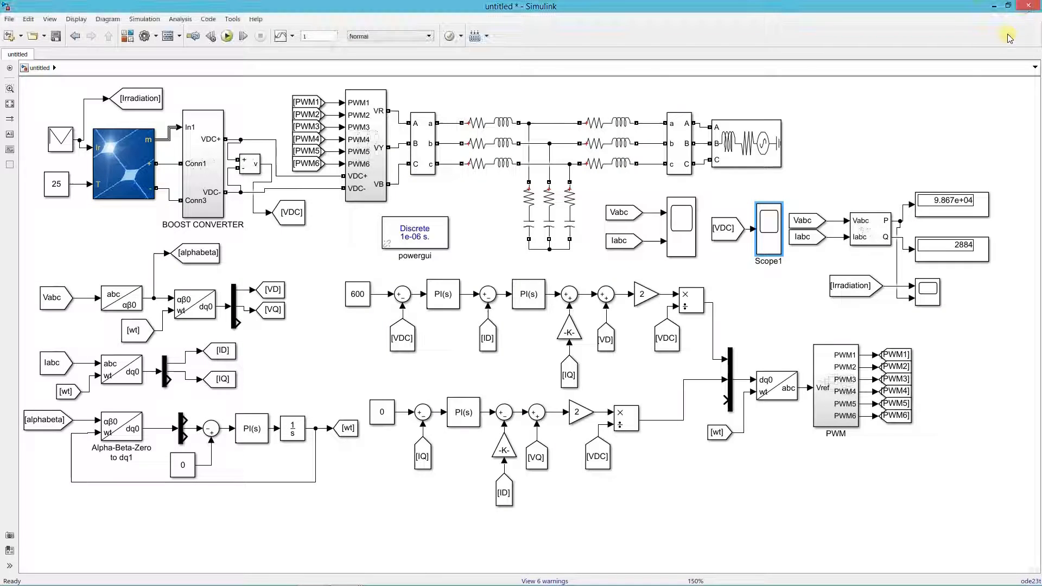
# Examine the irradiation and active power curves in the maximized Scope2, zooming the power plot along its Y axis, and close the window.
pyautogui.doubleClick(929, 293)
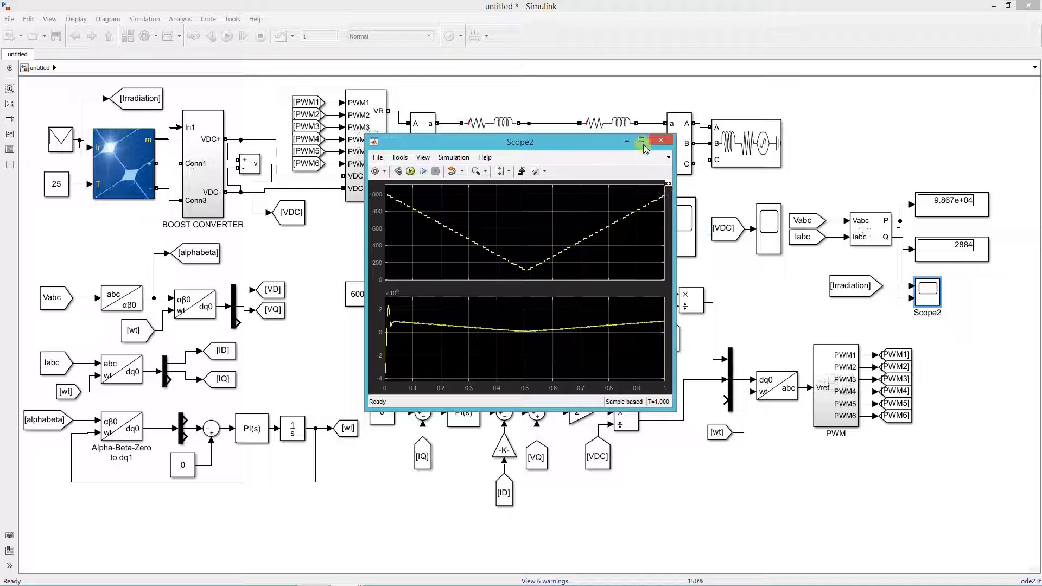
pyautogui.click(642, 142)
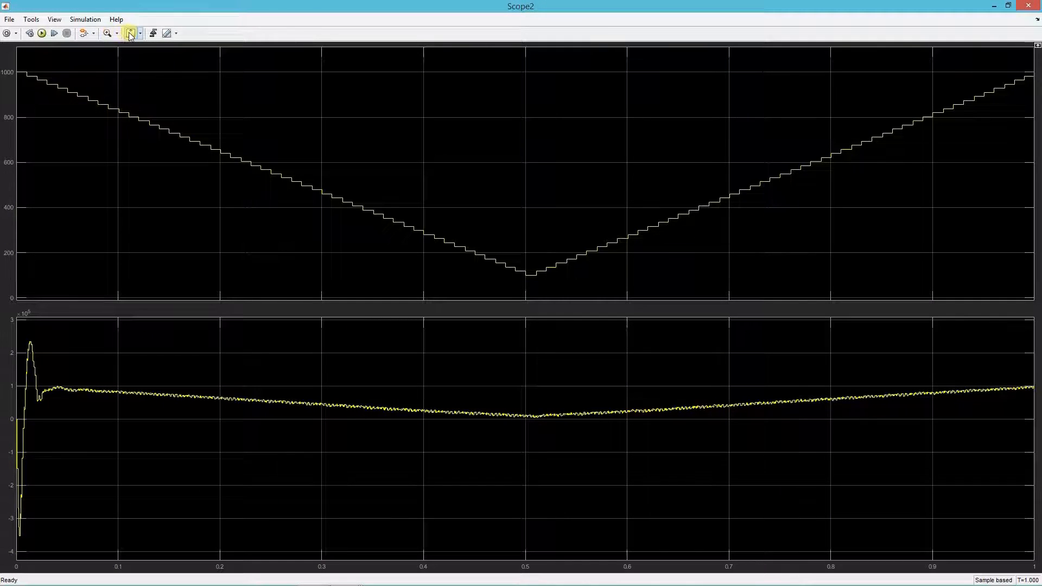
pyautogui.click(131, 33)
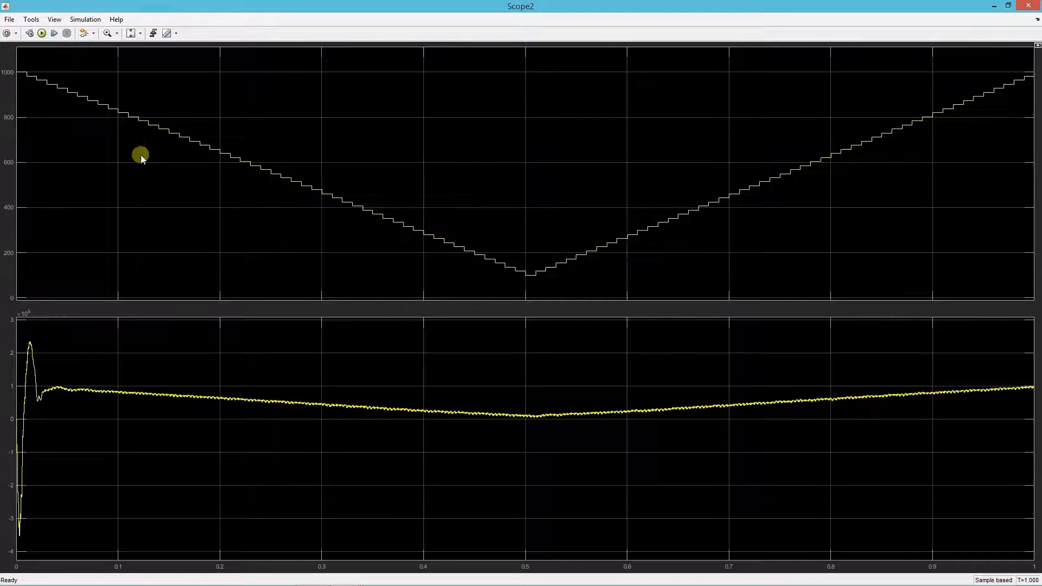
pyautogui.click(141, 34)
pyautogui.click(119, 33)
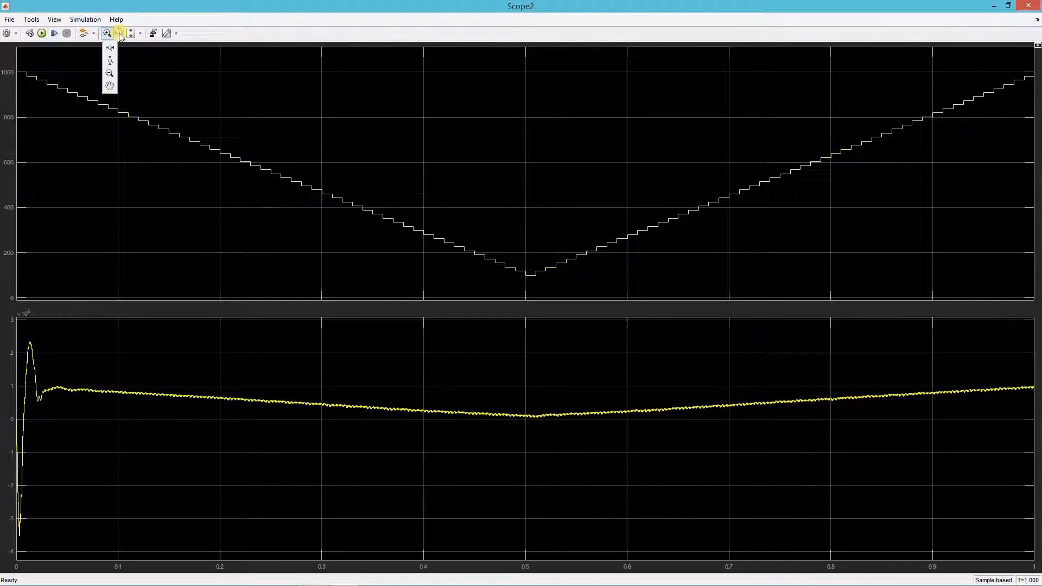
pyautogui.click(110, 61)
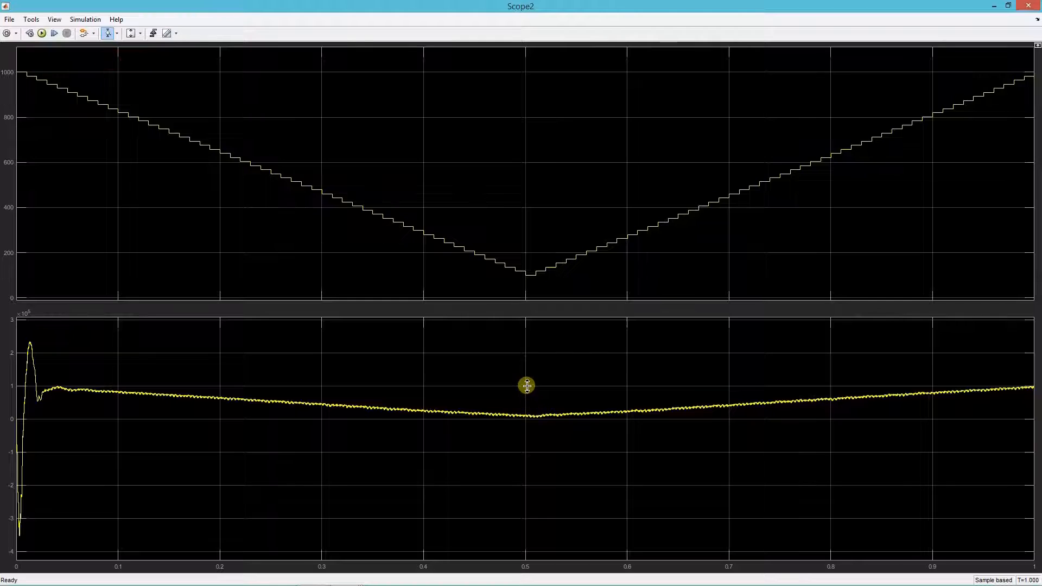
pyautogui.moveTo(527, 386); pyautogui.dragTo(528, 443)
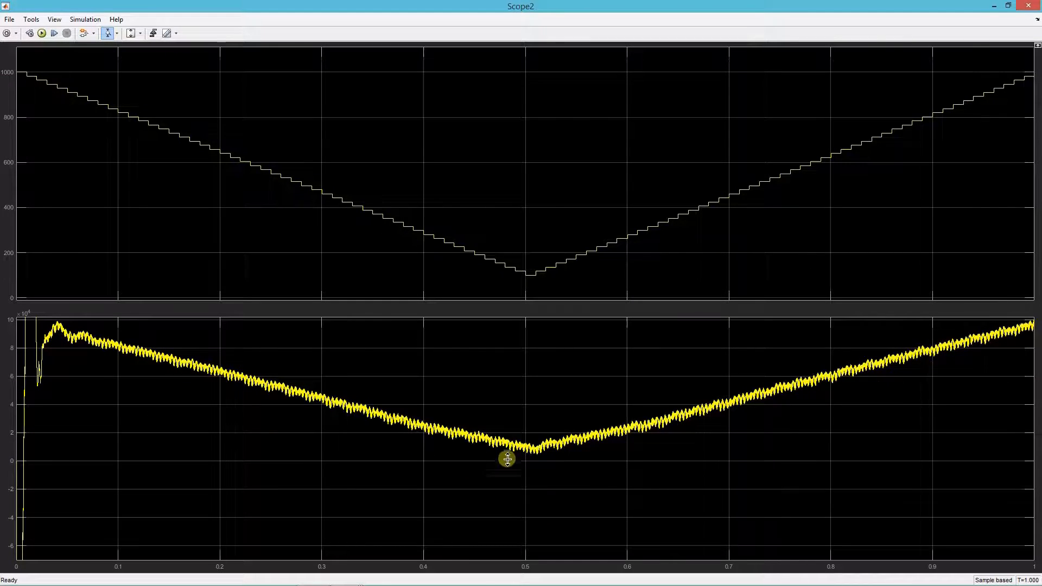
pyautogui.click(1029, 5)
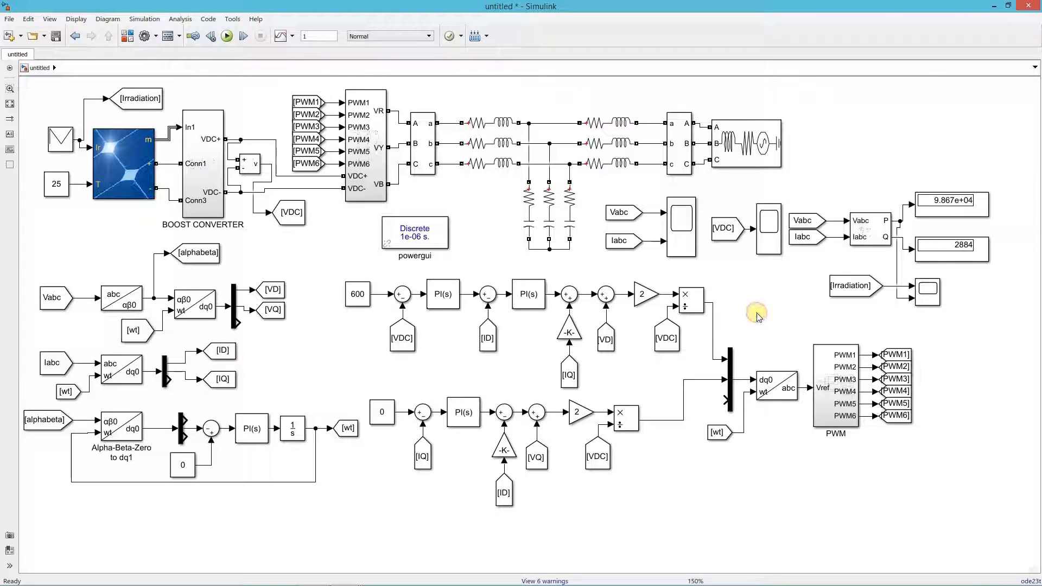